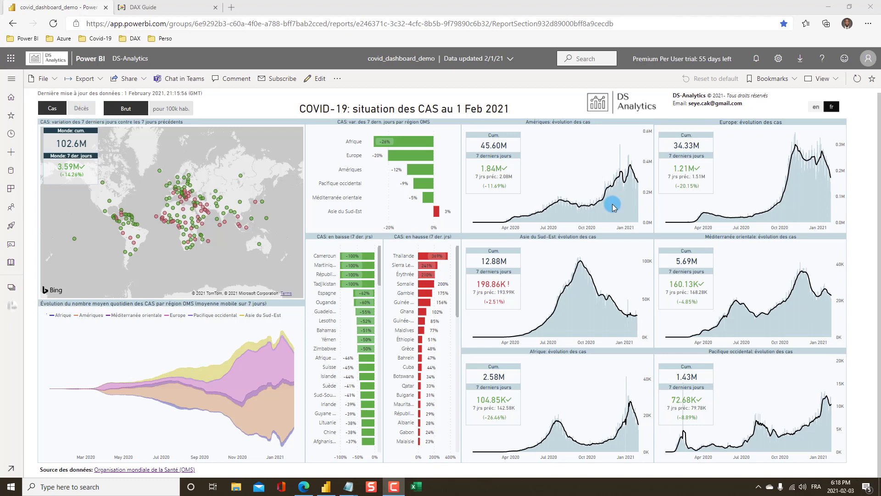
# Step: Show the Décès view of the online COVID-19 dashboard, then switch to the tuto_covid_19 report in Power BI Desktop
pyautogui.click(83, 110)
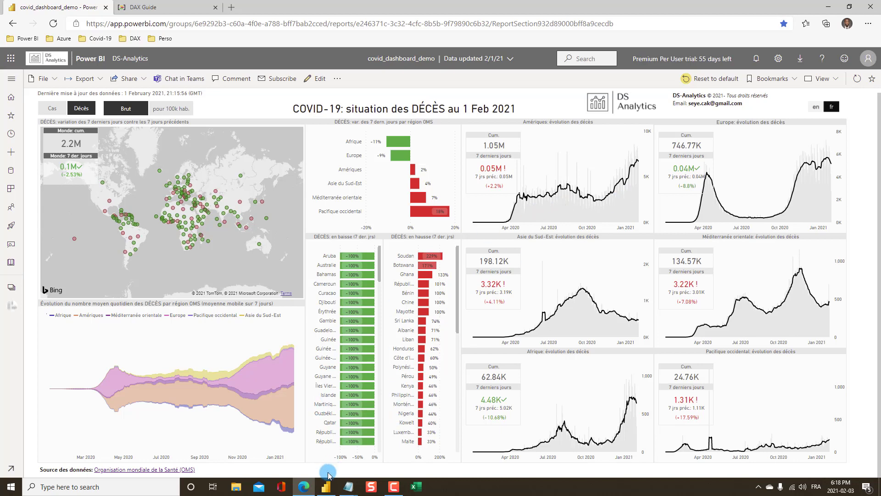
pyautogui.click(331, 489)
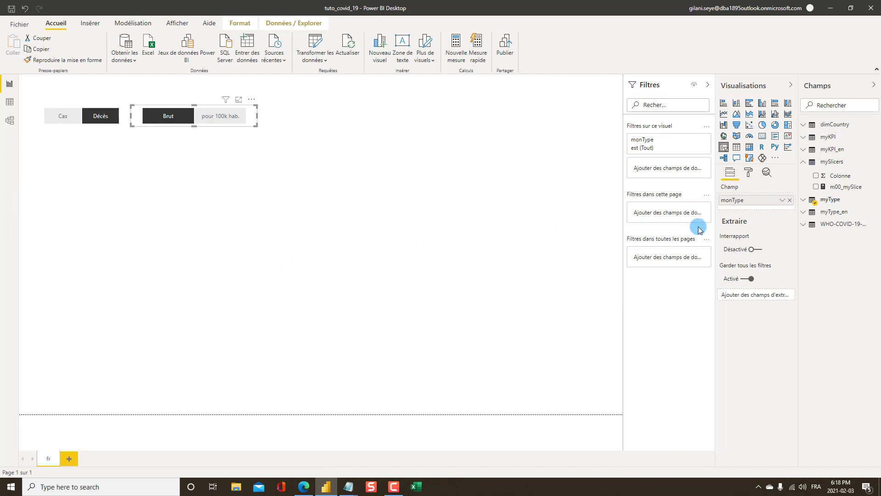
pyautogui.click(248, 143)
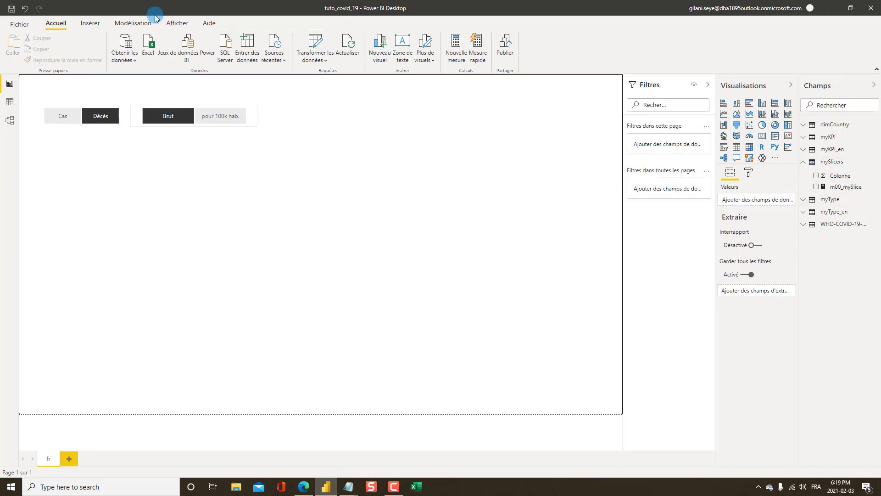
# Step: Create a new calculated table named myMeasures with an empty expression
pyautogui.click(132, 23)
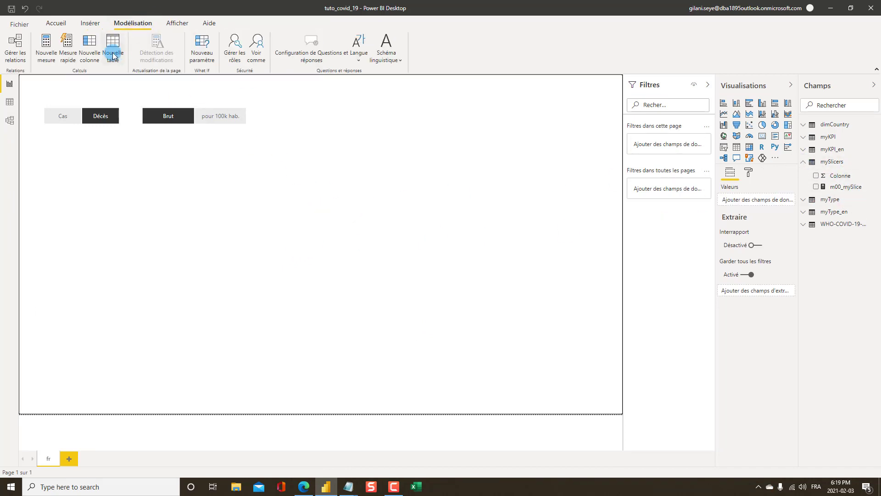
pyautogui.click(114, 55)
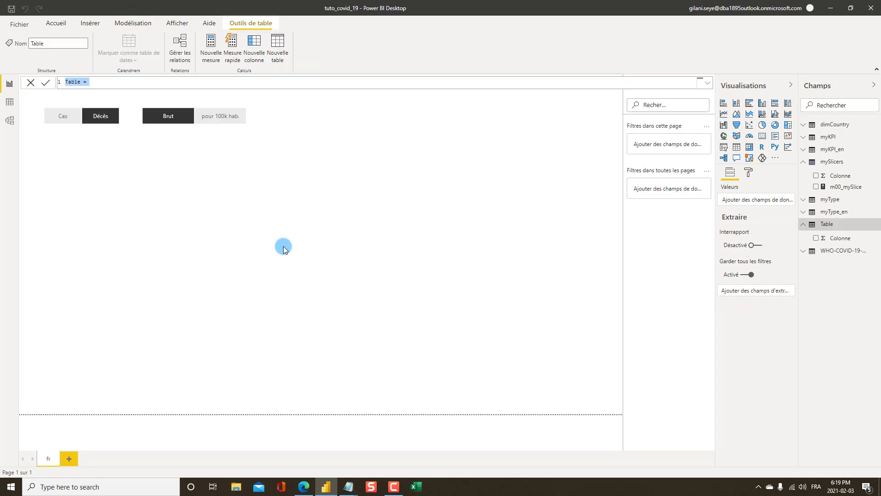
pyautogui.write('m')
pyautogui.write('yMeasures =')
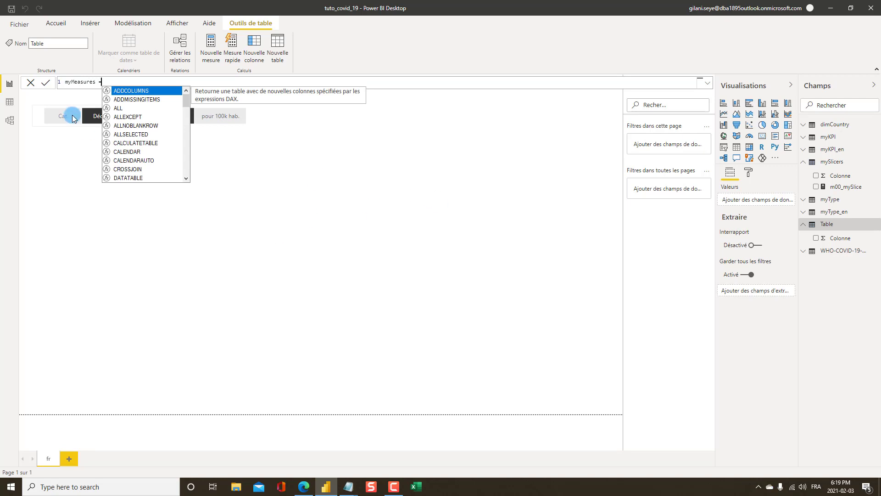
pyautogui.click(46, 83)
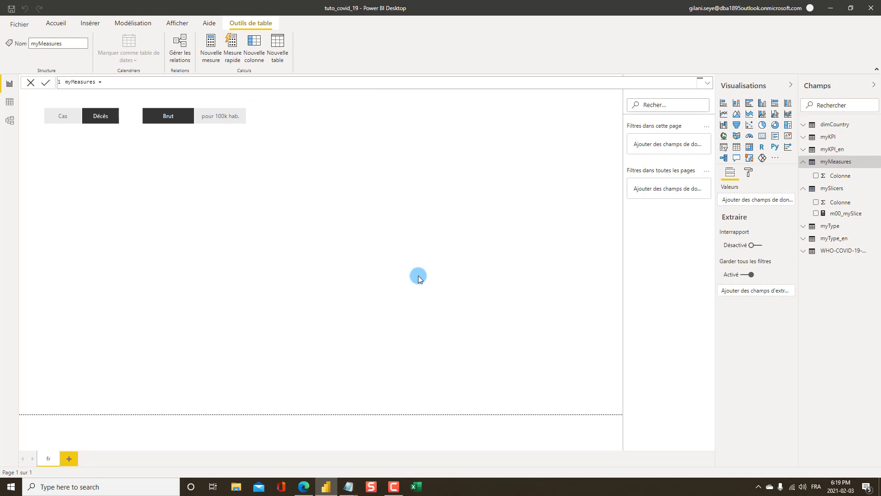
# Step: Add a new measure to the myMeasures table and clear its default text in the expanded formula editor
pyautogui.rightClick(835, 165)
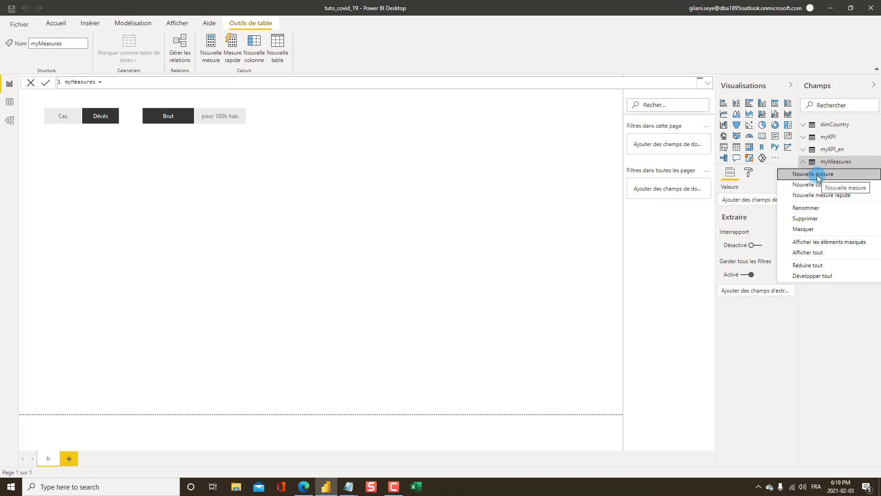
pyautogui.click(532, 200)
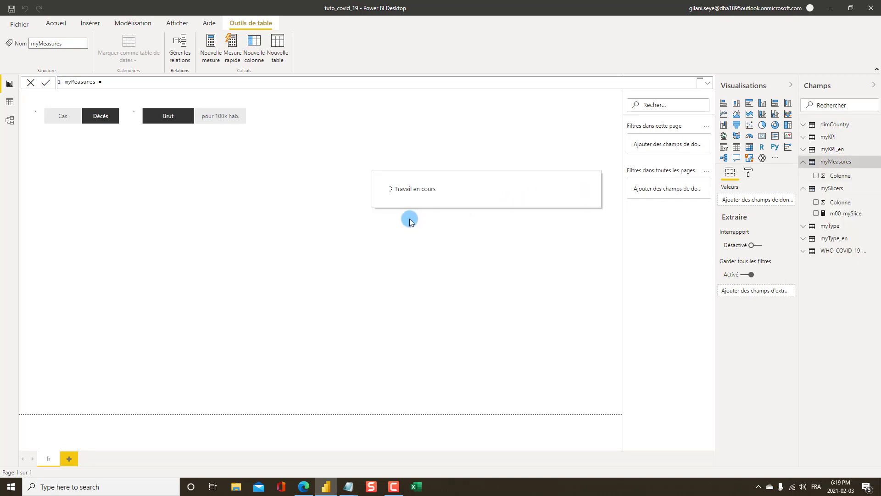
pyautogui.click(708, 83)
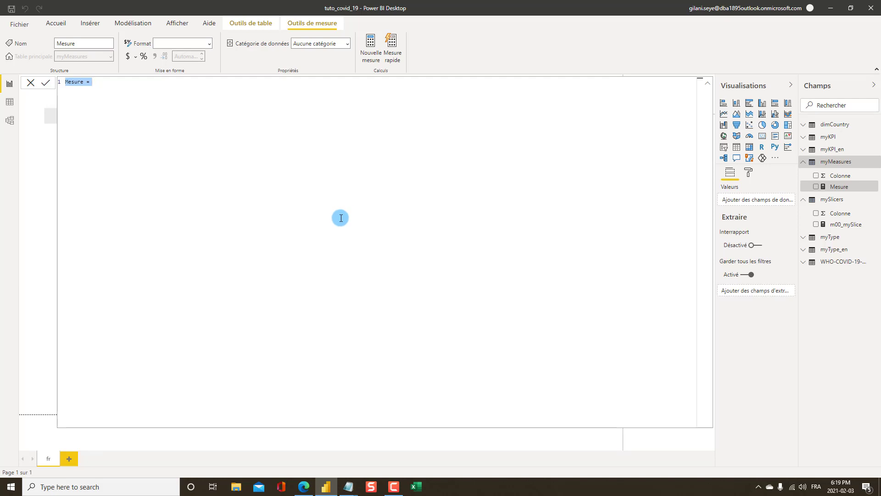
pyautogui.press('BackSpace')
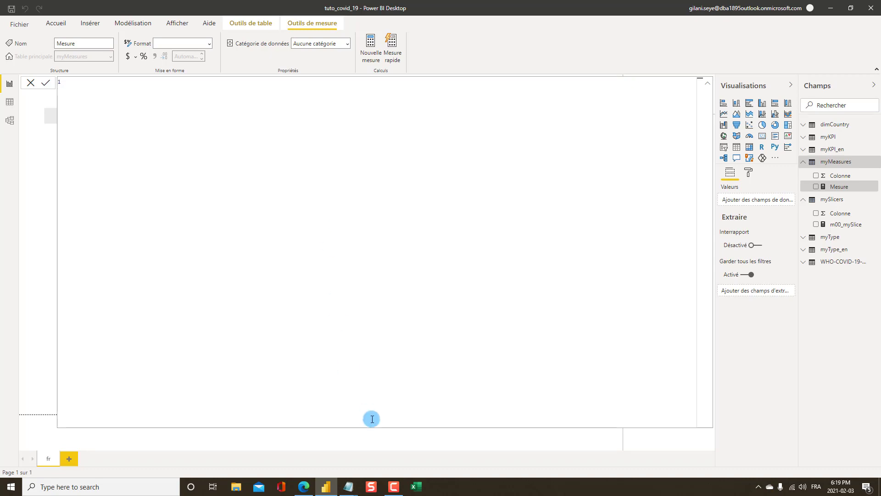
# Step: Copy the m01_DynKPI formula from covid_19_ DAX_formula.txt in Notepad and commit it as the new measure's definition in Power BI Desktop
pyautogui.moveTo(345, 482)
pyautogui.click(314, 458)
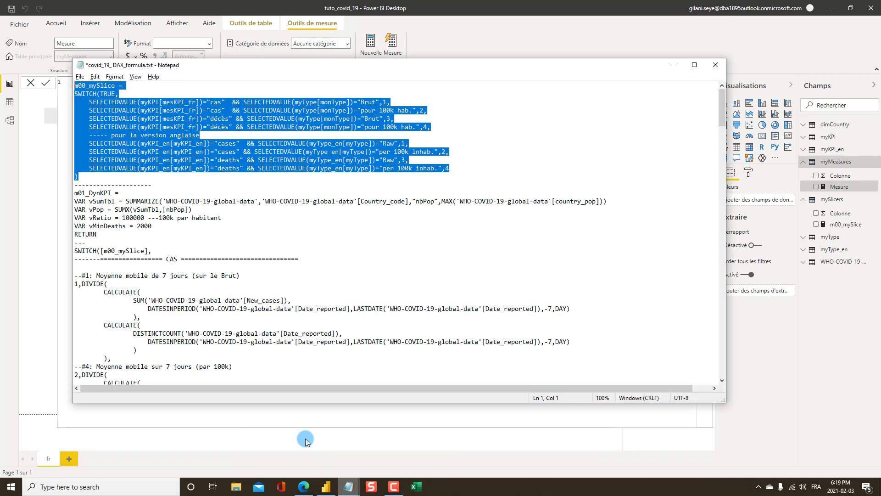
pyautogui.scroll(-2, 165, 277)
pyautogui.scroll(-12, 165, 277)
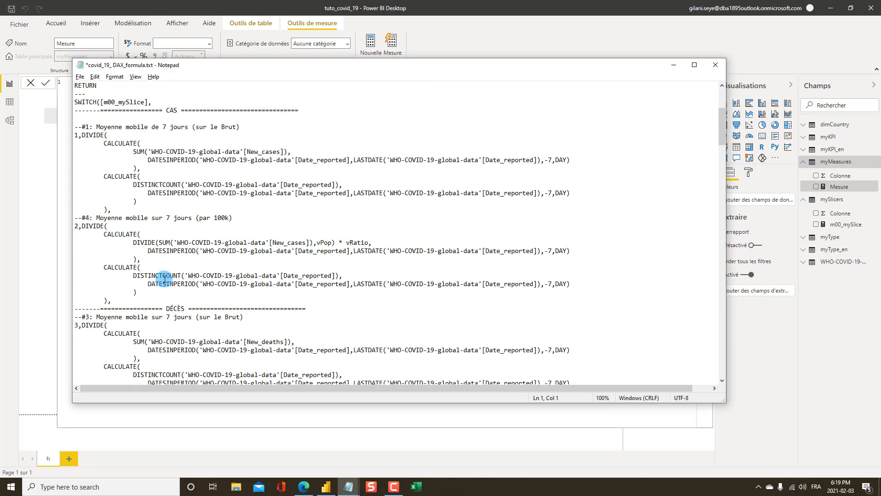
pyautogui.moveTo(85, 301); pyautogui.dragTo(71, 194)
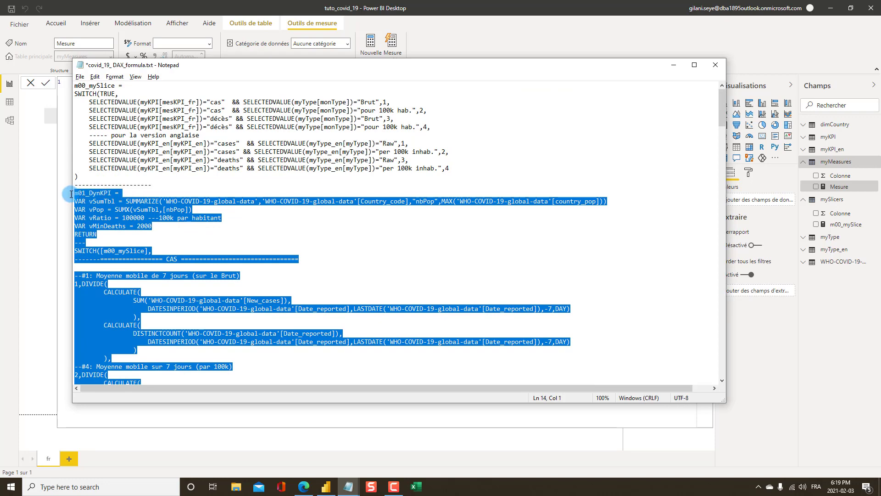
pyautogui.hotkey('alt', 'Tab')
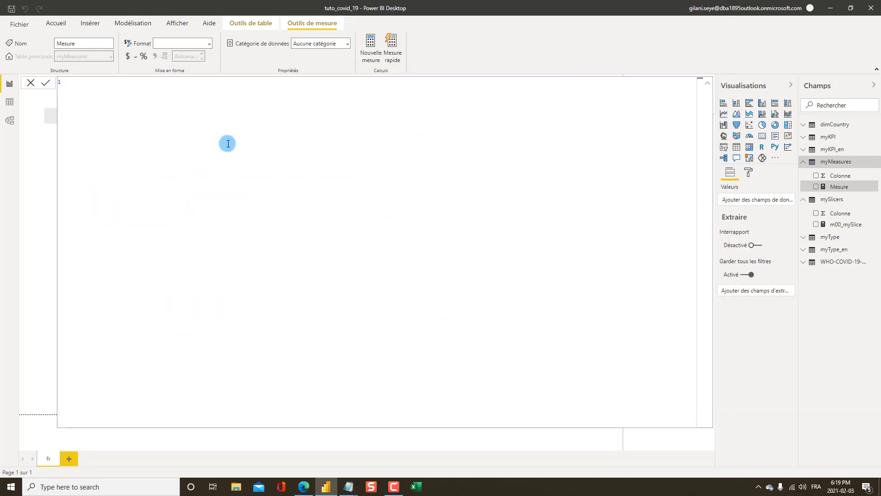
pyautogui.hotkey('ctrl', 'v')
pyautogui.scroll(10, 547, 327)
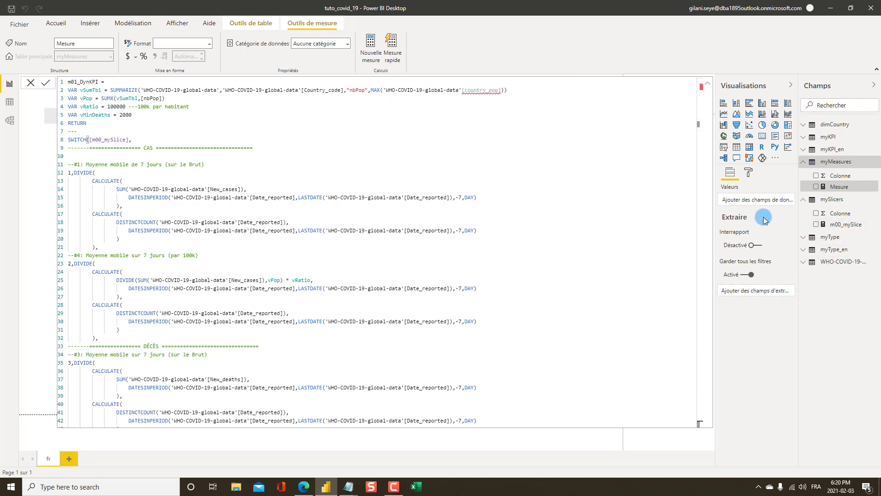
pyautogui.press('Return')
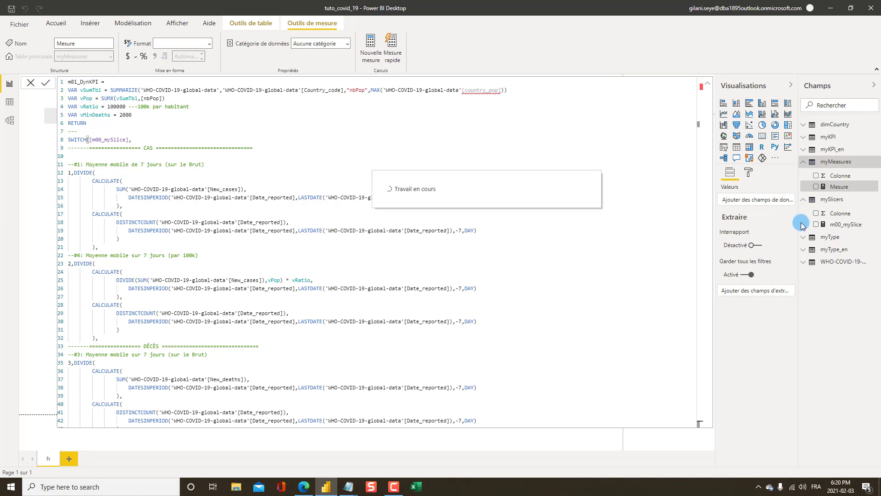
# Step: Rename the county_pop column in the WHO-COVID-19-global-data table to country_pop and collapse the table
pyautogui.moveTo(798, 218); pyautogui.dragTo(751, 215)
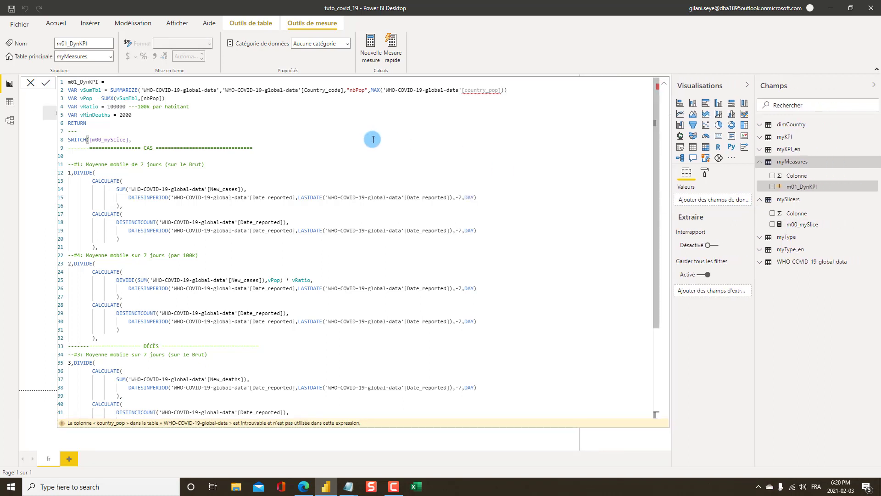
pyautogui.click(761, 264)
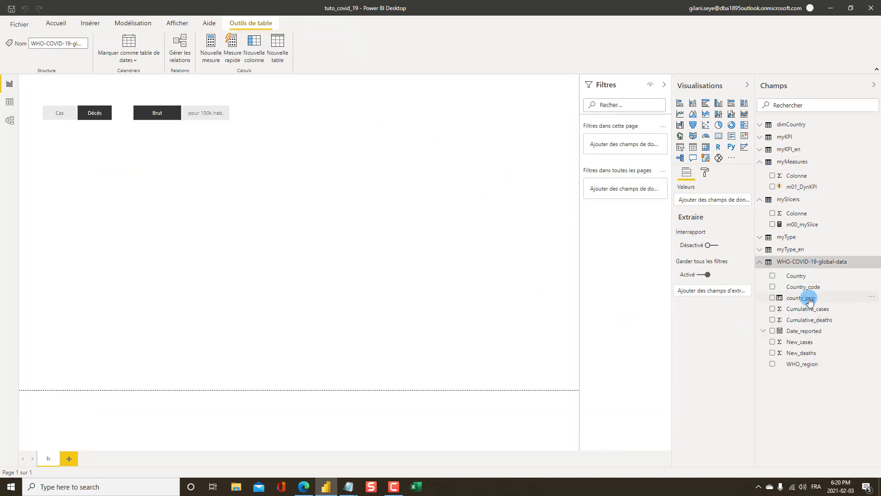
pyautogui.rightClick(797, 301)
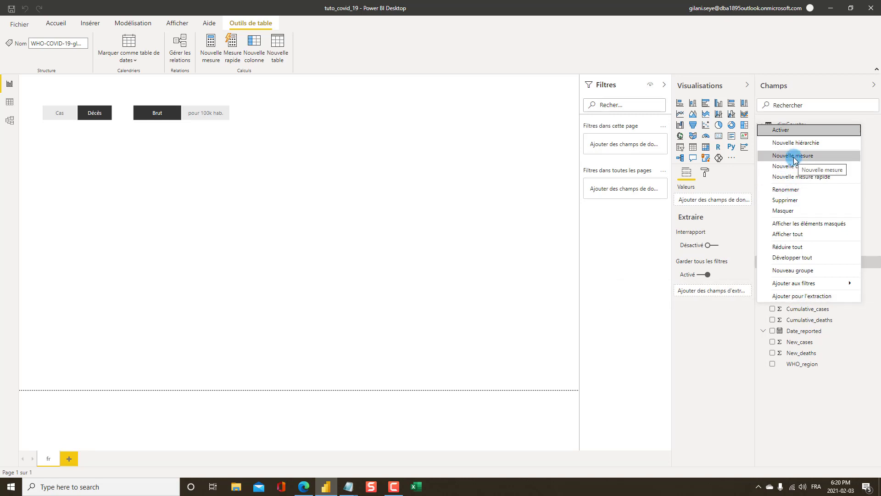
pyautogui.click(795, 192)
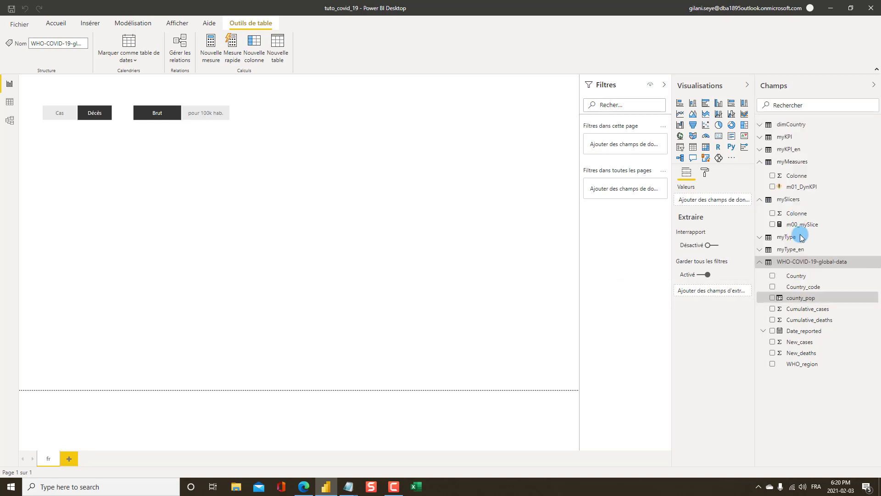
pyautogui.doubleClick(801, 299)
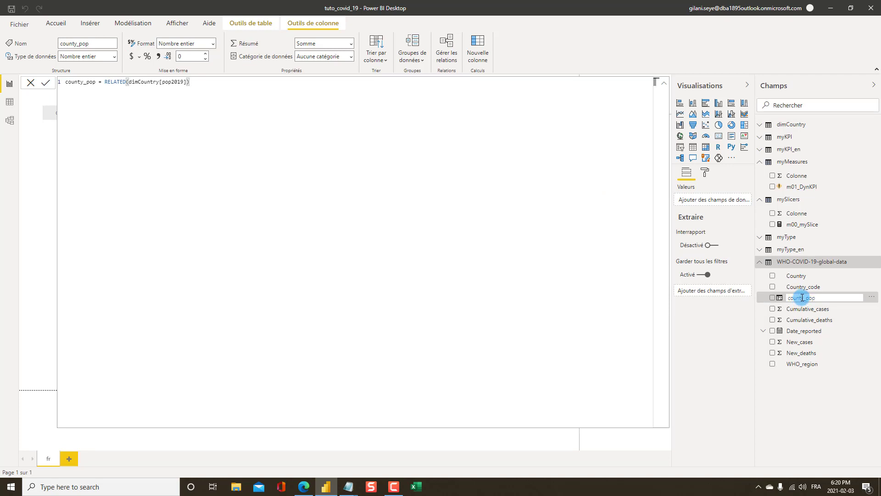
pyautogui.write('country_pop')
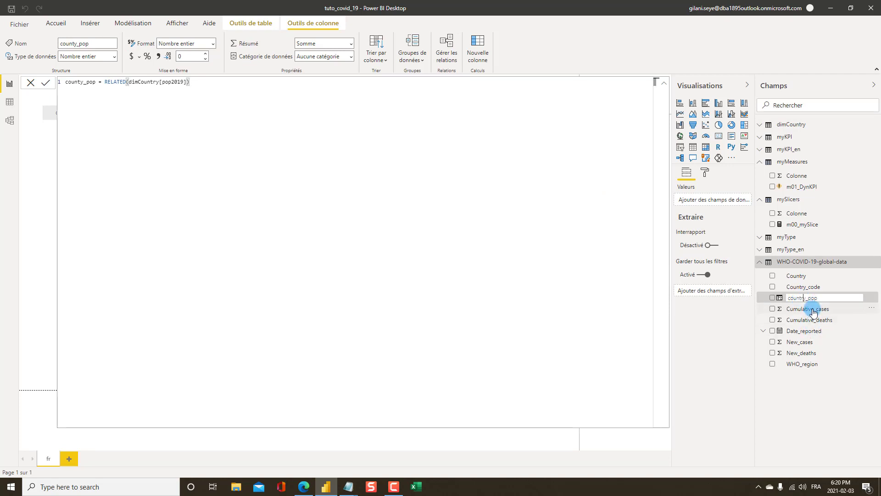
pyautogui.click(808, 309)
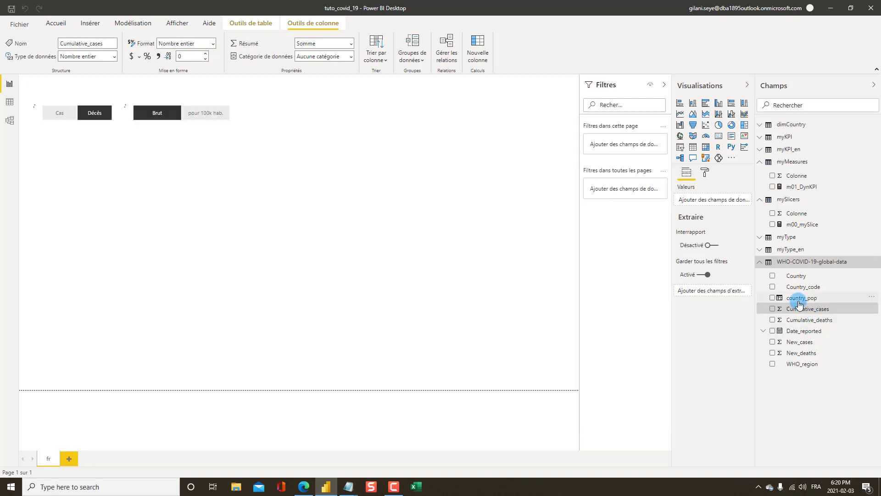
pyautogui.click(764, 266)
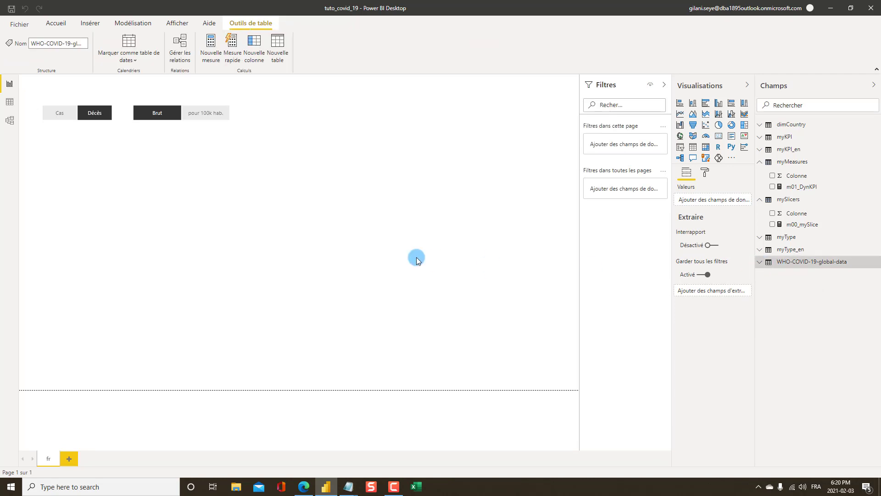
# Step: Open the m01_DynKPI measure and delete the VAR vMinDeaths = 2000 declaration from its formula
pyautogui.click(799, 198)
pyautogui.click(798, 186)
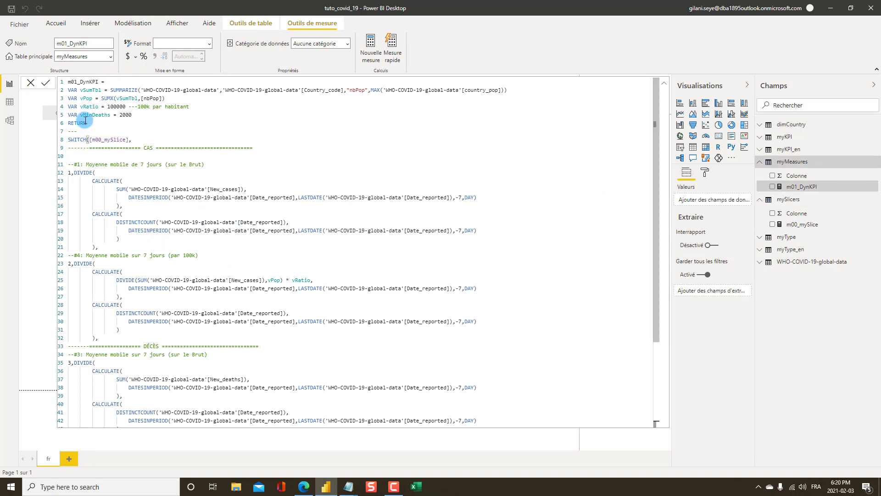
pyautogui.moveTo(132, 115); pyautogui.dragTo(65, 118)
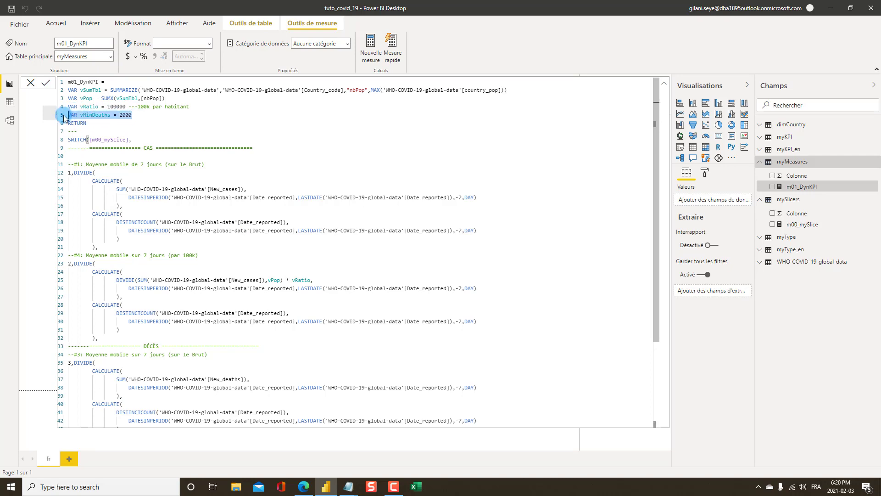
pyautogui.press('Delete')
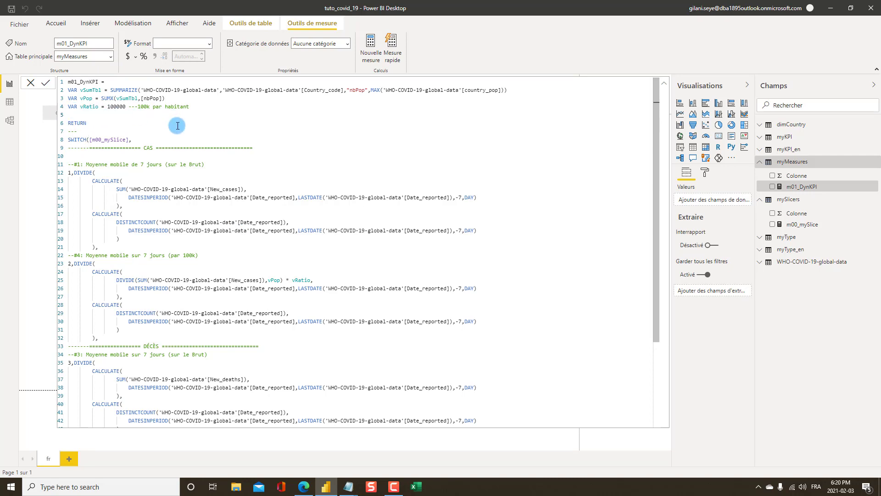
# Step: Switch to the browser to view the DAX Guide site and the COVID-19 dashboard, and return to the m01_DynKPI formula in Power BI Desktop
pyautogui.hotkey('alt', 'Tab')
pyautogui.hotkey('alt', 'Tab')
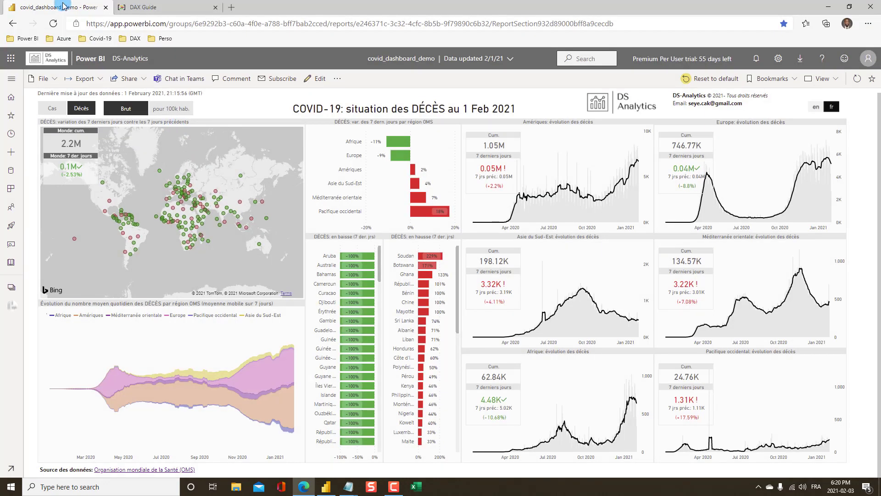
pyautogui.click(161, 7)
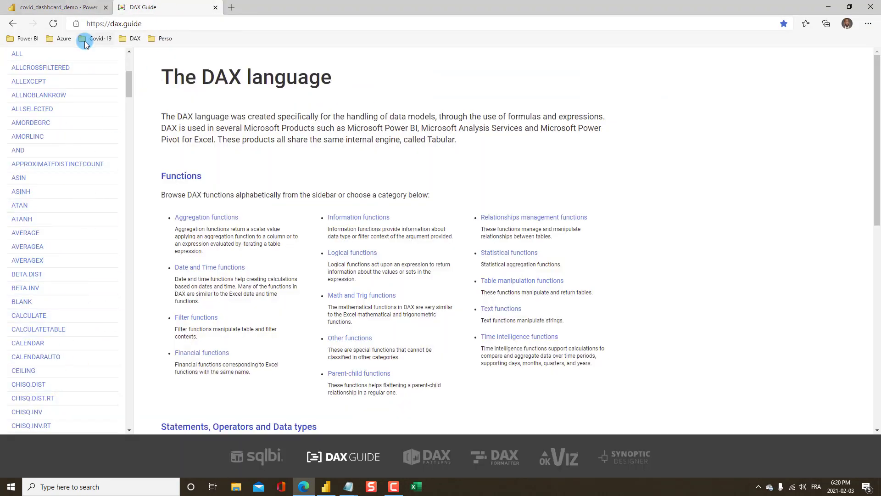
pyautogui.click(59, 8)
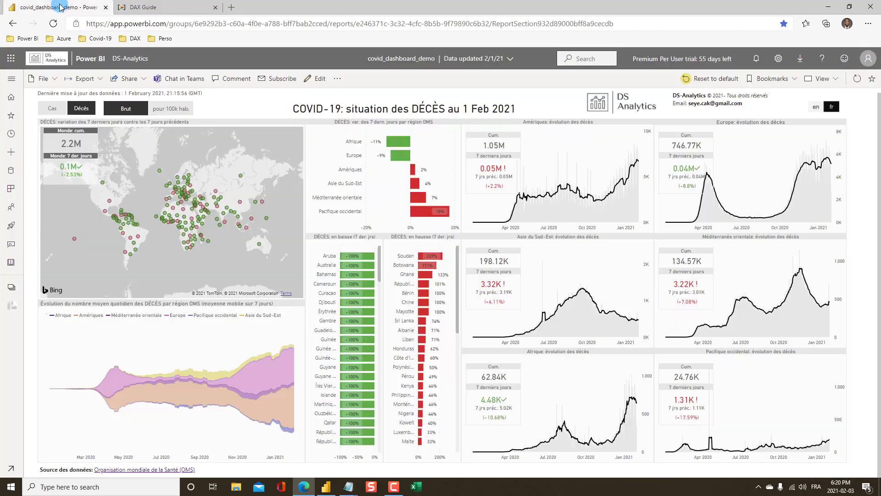
pyautogui.hotkey('alt', 'Tab')
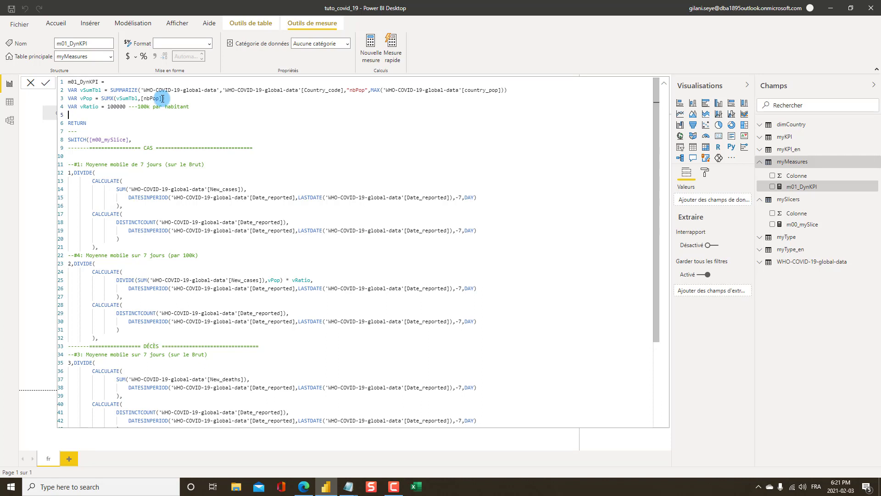
# Step: Examine the m01_DynKPI formula's vPop variable, its SWITCH on m00_mySlice and the seven-day DATESINPERIOD filter for new cases
pyautogui.click(116, 98)
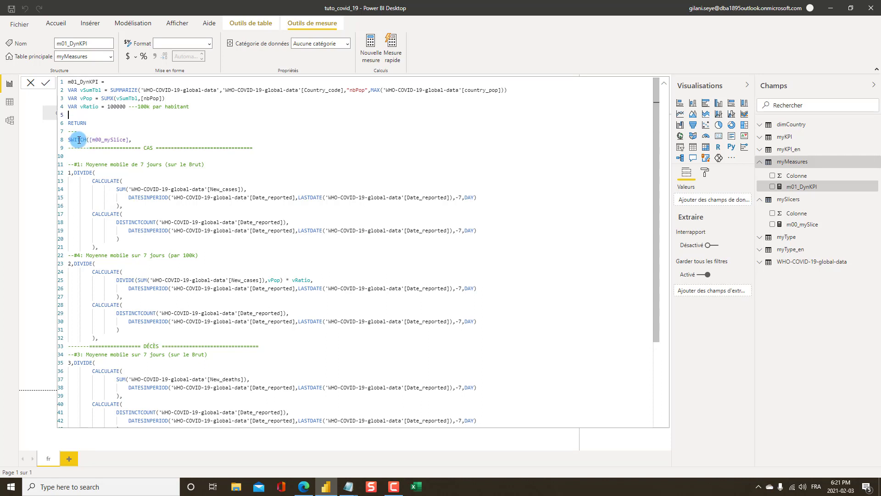
pyautogui.doubleClick(100, 140)
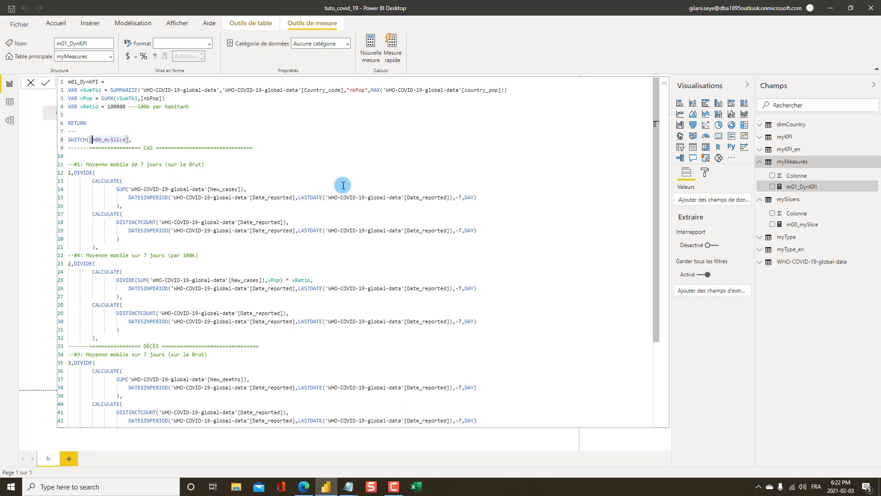
pyautogui.moveTo(479, 199); pyautogui.dragTo(128, 197)
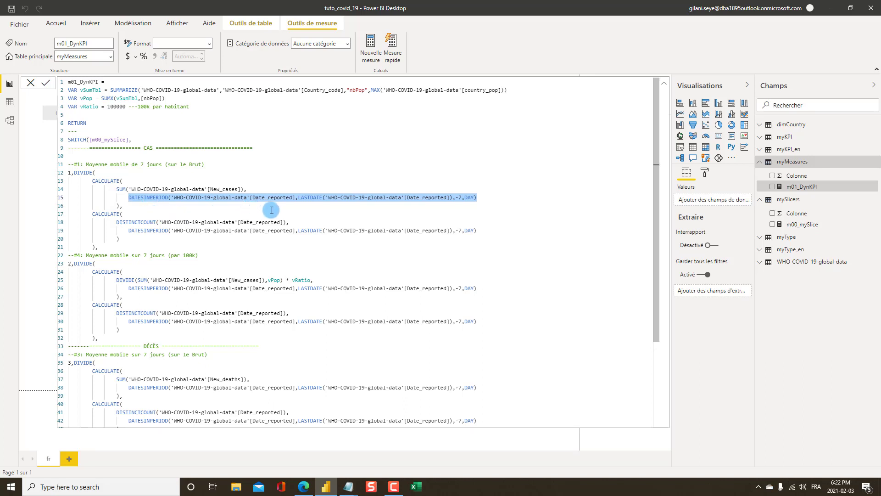
# Step: Examine the New_cases branches 1 and 2 of the m01_DynKPI formula, including the vPop and vRatio calculation per 100k
pyautogui.click(305, 211)
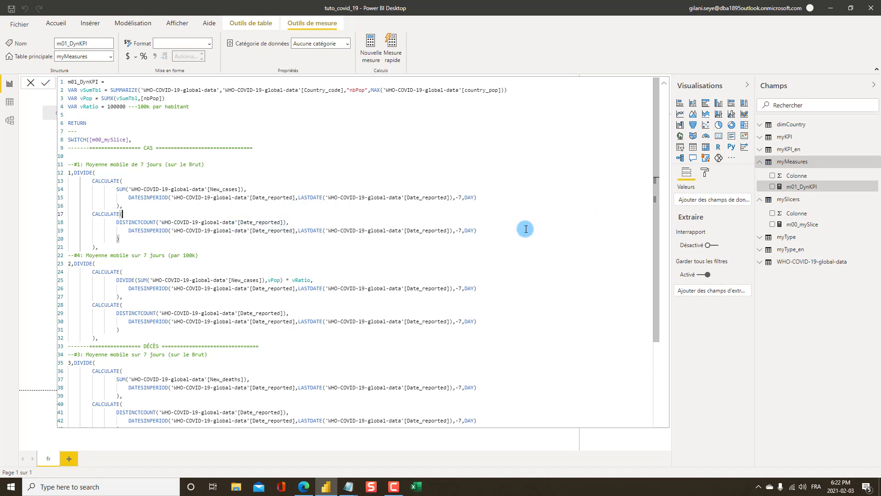
pyautogui.scroll(-1, 174, 224)
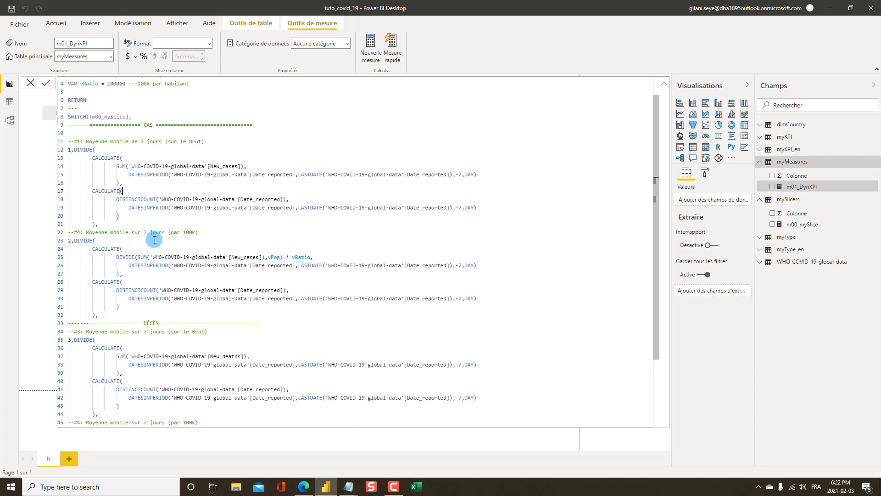
pyautogui.scroll(-1, 204, 301)
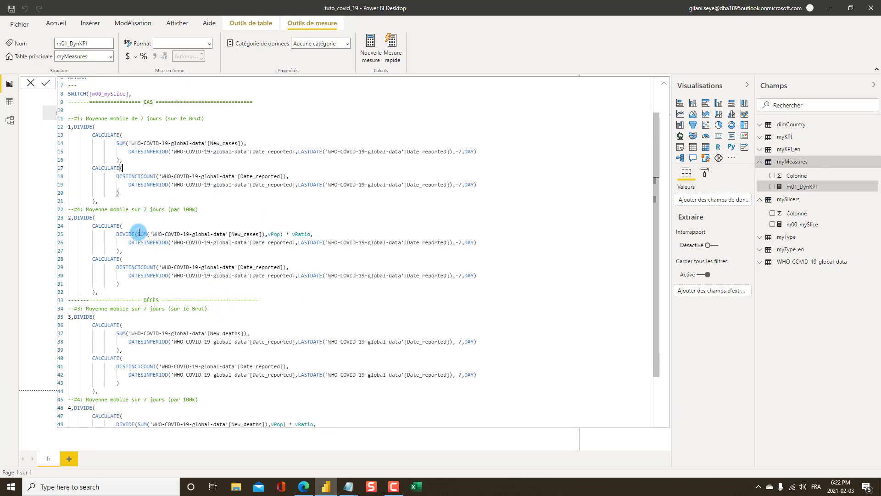
pyautogui.click(264, 234)
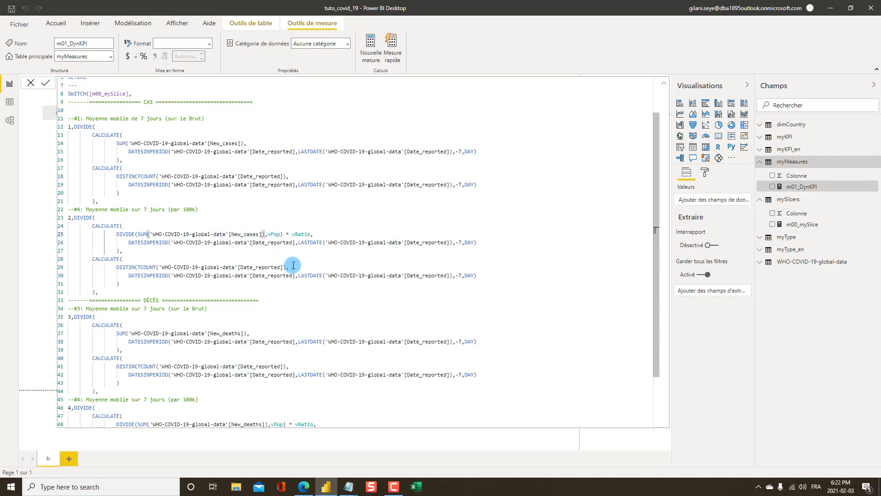
pyautogui.scroll(2, 143, 133)
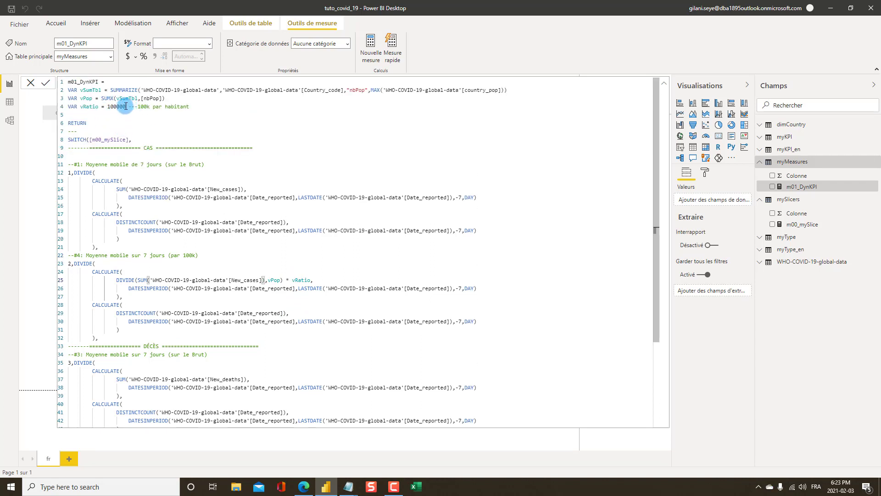
pyautogui.scroll(-2, 240, 243)
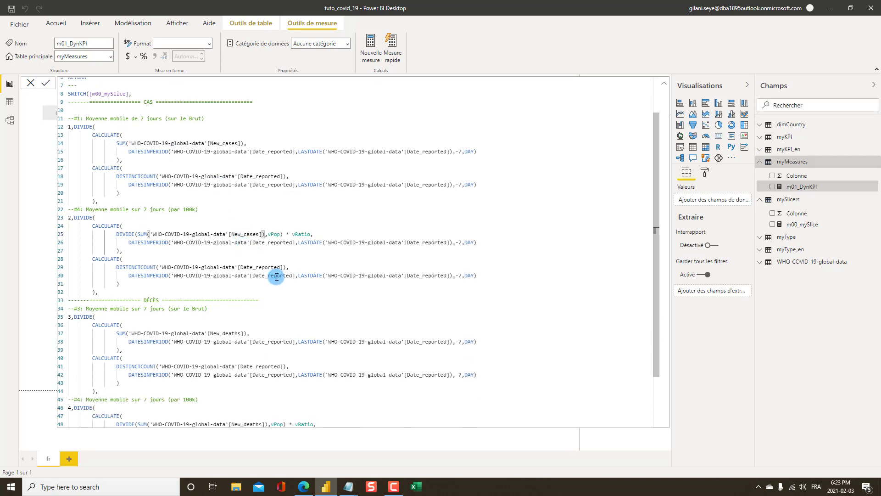
pyautogui.scroll(-2, 167, 276)
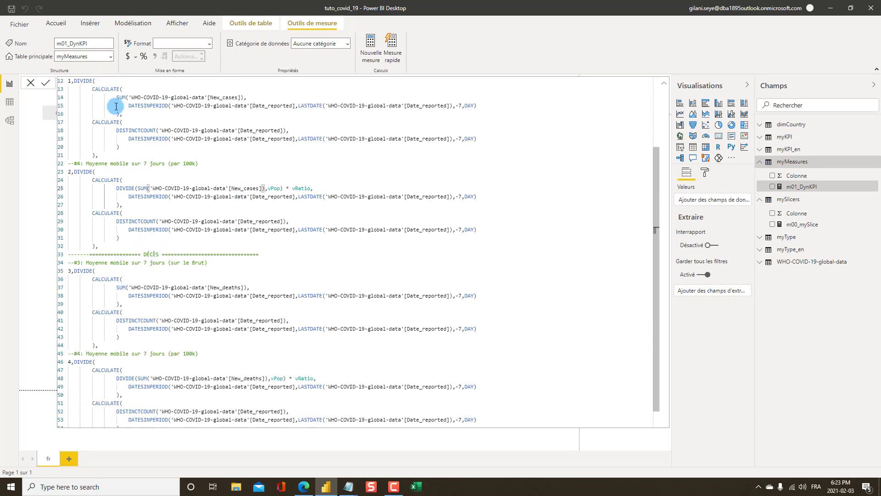
pyautogui.scroll(-1, 122, 280)
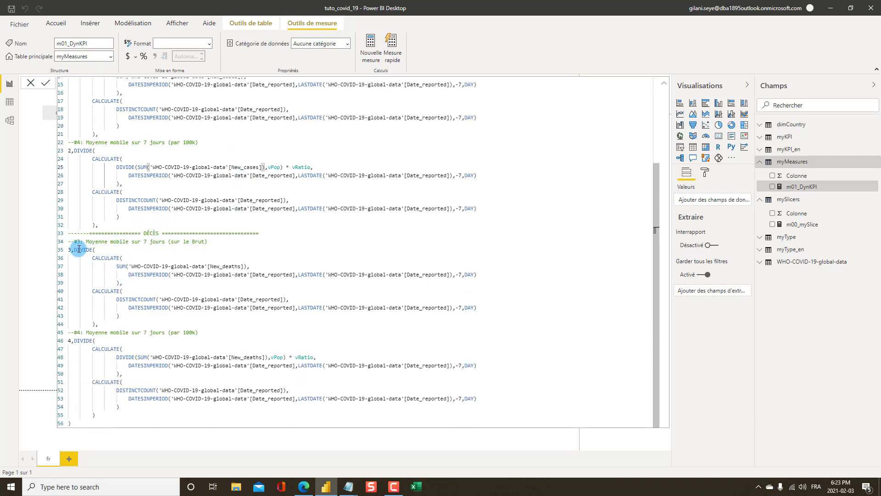
pyautogui.scroll(2, 87, 253)
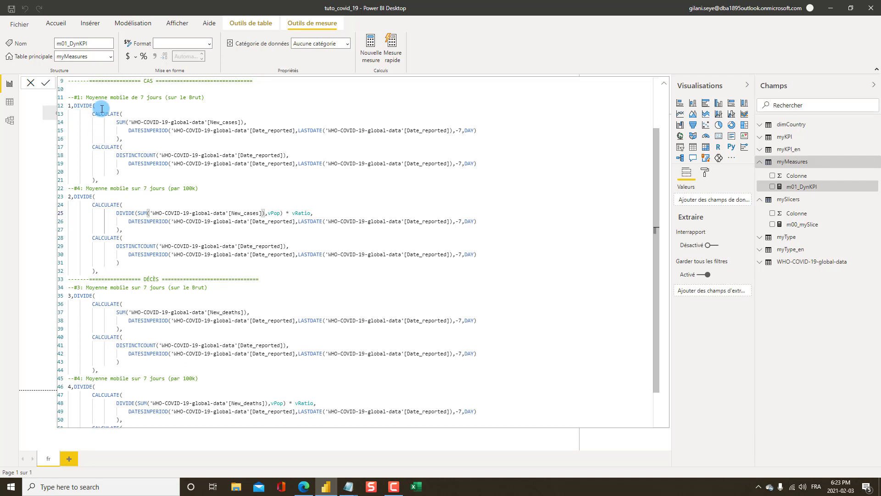
# Step: Examine the New_deaths branches 3 and 4 of the m01_DynKPI formula, including the seven-day DATESINPERIOD filter
pyautogui.click(226, 312)
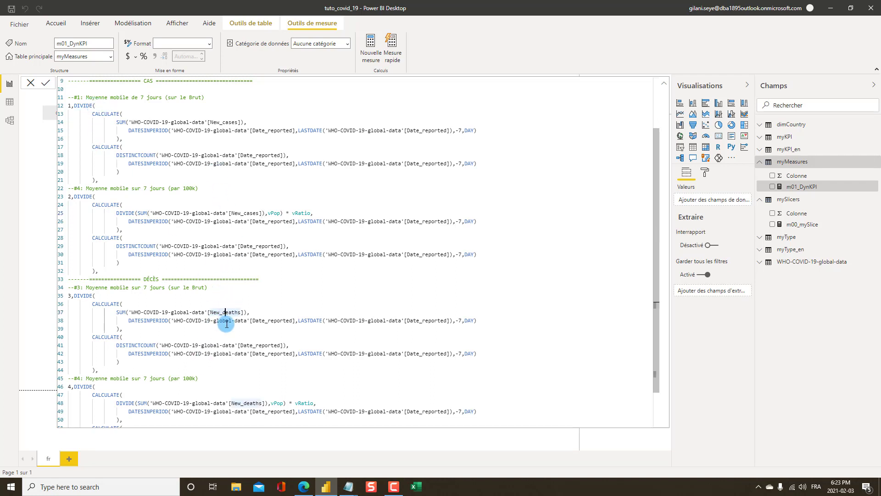
pyautogui.scroll(-1, 227, 324)
pyautogui.moveTo(128, 297); pyautogui.dragTo(490, 298)
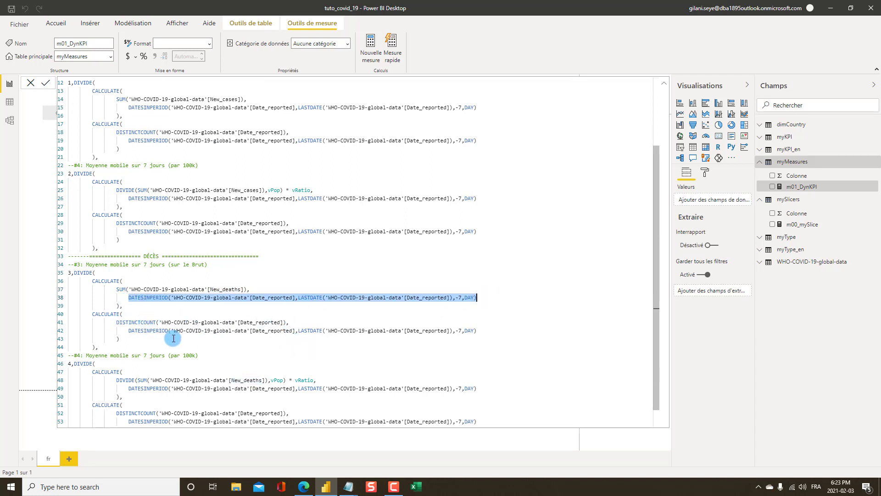
pyautogui.scroll(-1, 289, 317)
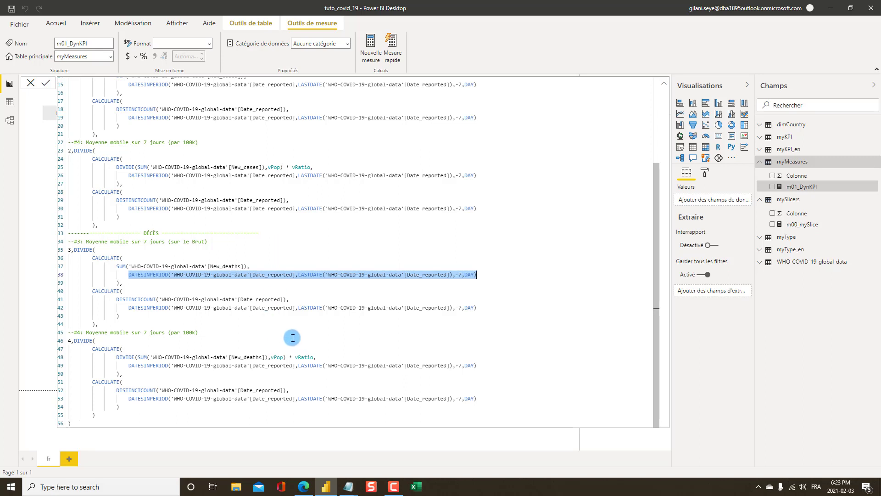
pyautogui.click(253, 357)
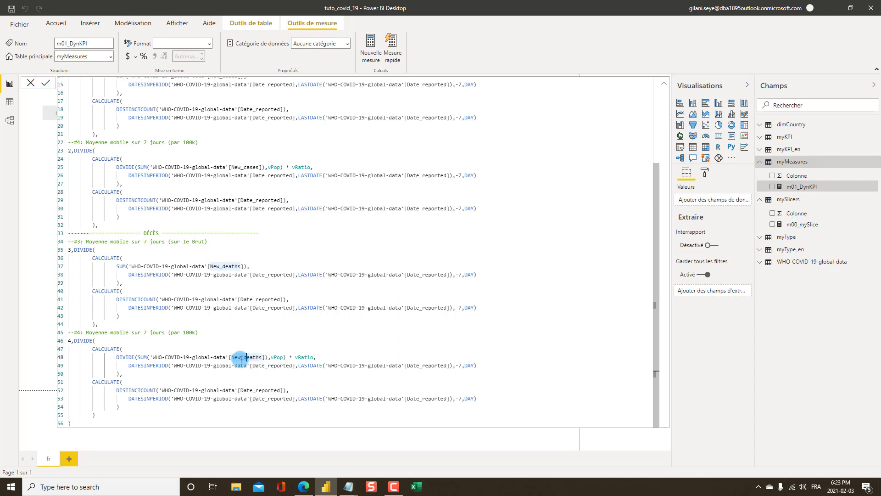
pyautogui.scroll(2, 239, 181)
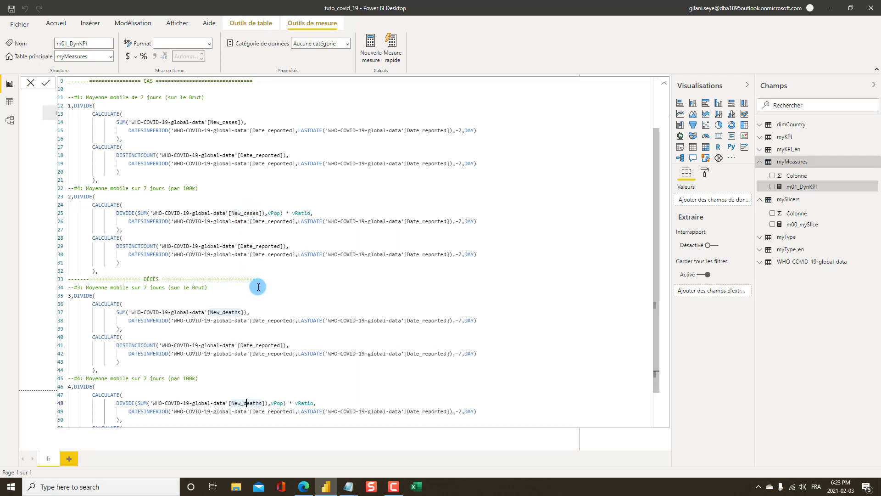
pyautogui.scroll(-2, 257, 289)
pyautogui.scroll(5, 170, 317)
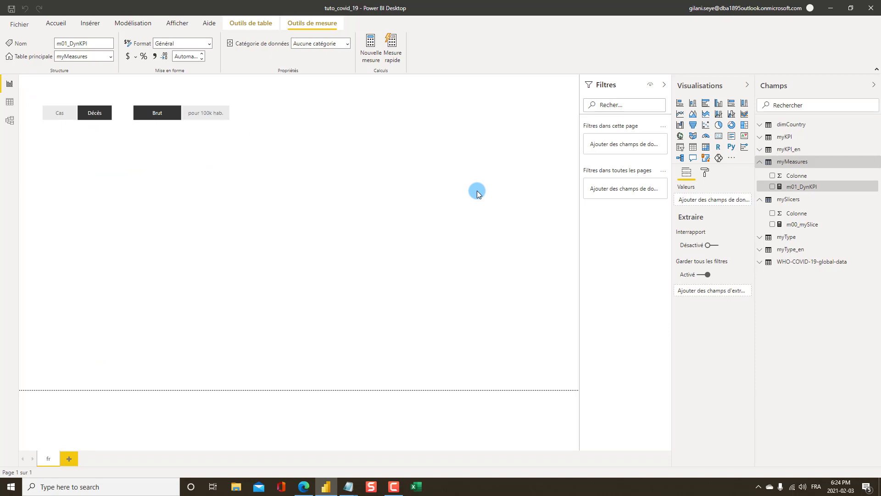
# Step: Switch to the COVID-19 dashboard in the browser, set its indicator slicer to Cas, and return to Power BI Desktop
pyautogui.hotkey('alt', 'Tab')
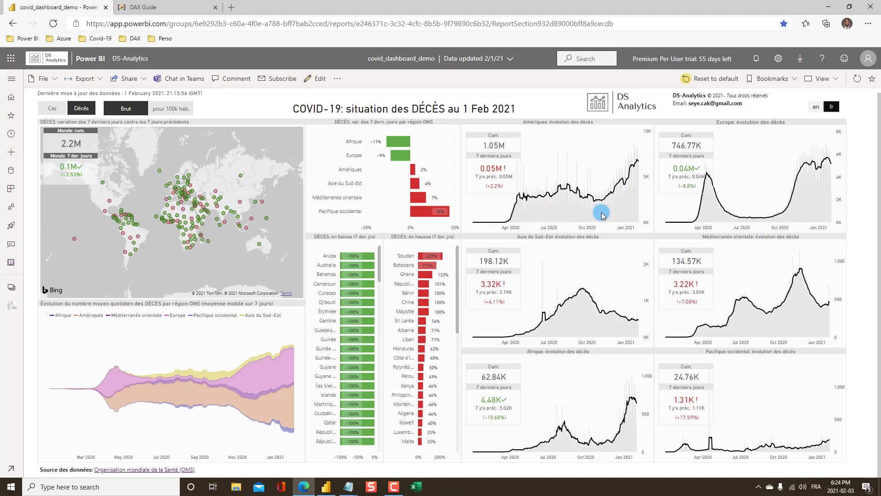
pyautogui.click(50, 110)
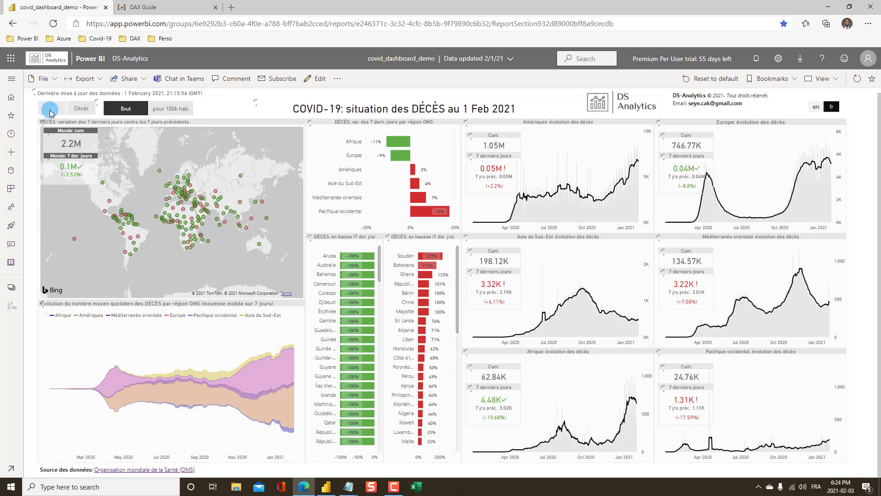
pyautogui.hotkey('alt', 'Tab')
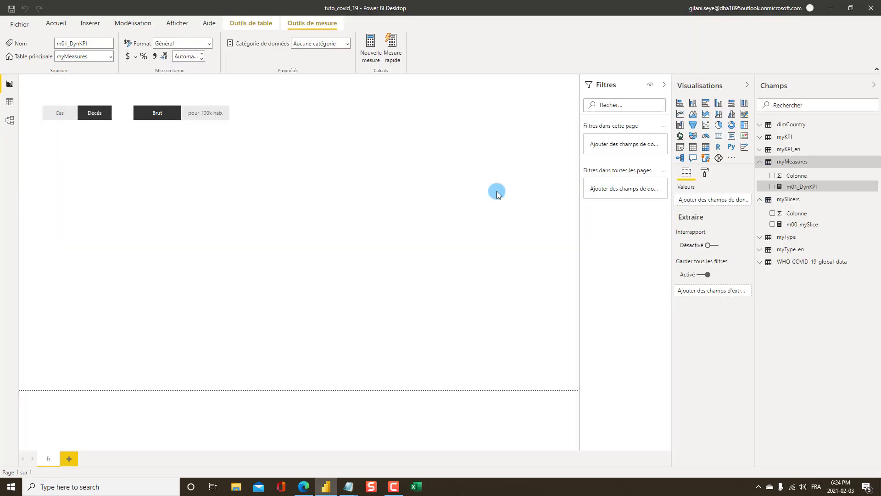
# Step: Add a measure to the myMeasures table with the m02_DynRawKPI formula copied from the DAX formula text file in Notepad
pyautogui.rightClick(789, 161)
pyautogui.click(788, 175)
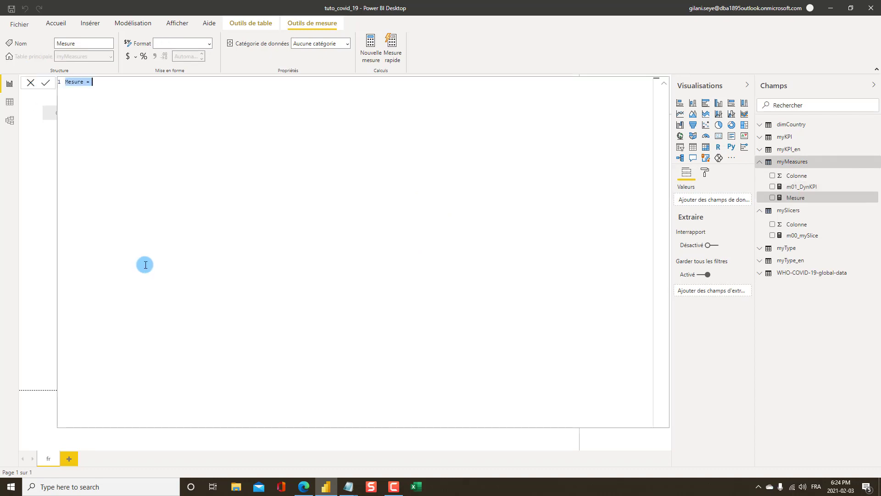
pyautogui.hotkey('alt', 'Tab')
pyautogui.press('Tab')
pyautogui.scroll(-4, 172, 279)
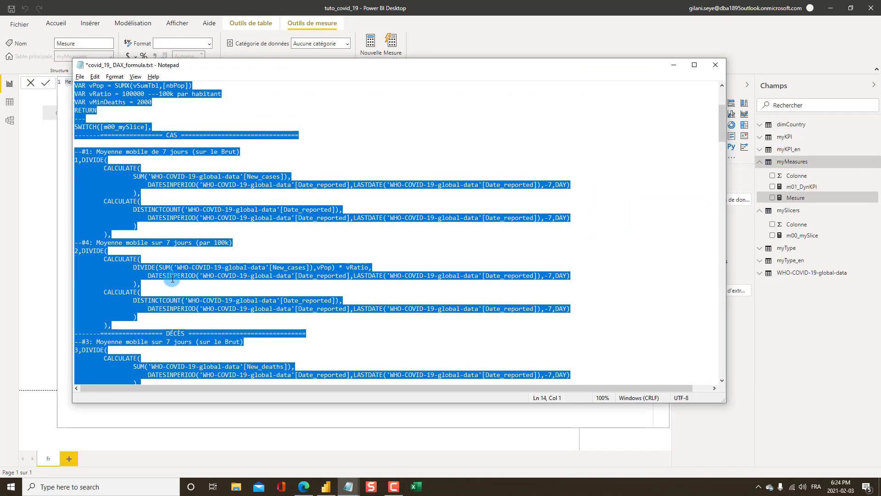
pyautogui.scroll(-14, 172, 279)
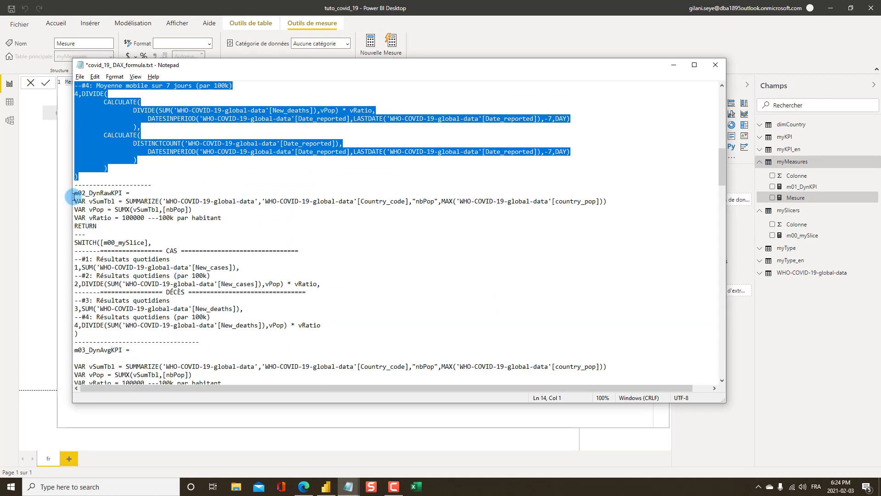
pyautogui.moveTo(74, 192); pyautogui.dragTo(170, 332)
pyautogui.hotkey('ctrl', 'c')
pyautogui.hotkey('alt', 'Tab')
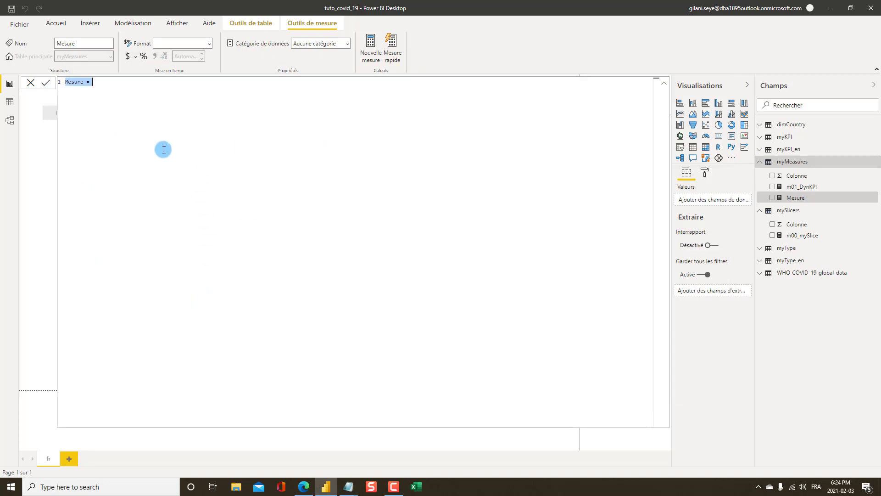
pyautogui.hotkey('ctrl', 'v')
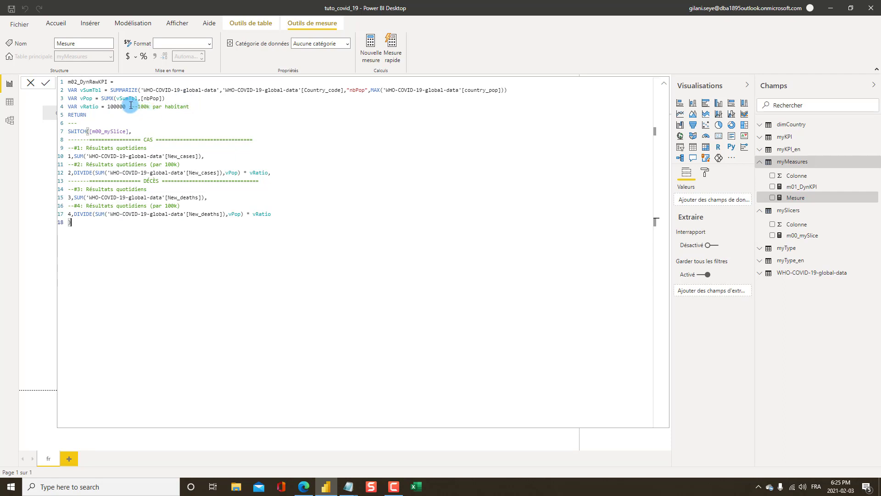
# Step: Review the m02_DynRawKPI formula's variables, SWITCH on m00_mySlice and daily results, and commit the measure
pyautogui.moveTo(129, 107); pyautogui.dragTo(101, 107)
pyautogui.moveTo(173, 99); pyautogui.dragTo(65, 94)
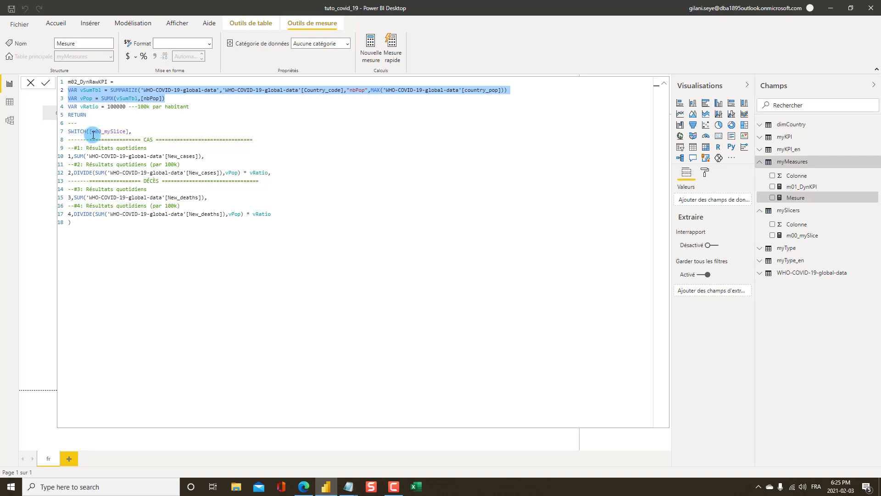
pyautogui.moveTo(129, 132); pyautogui.dragTo(96, 131)
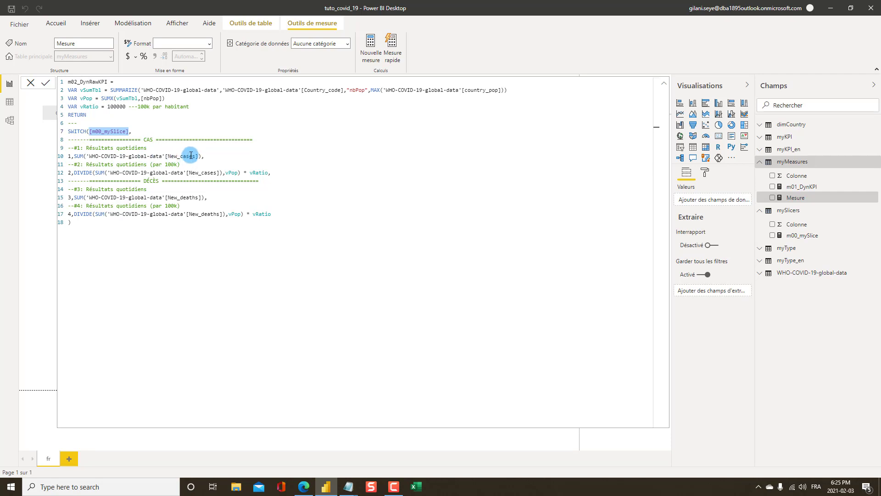
pyautogui.moveTo(205, 157); pyautogui.dragTo(77, 156)
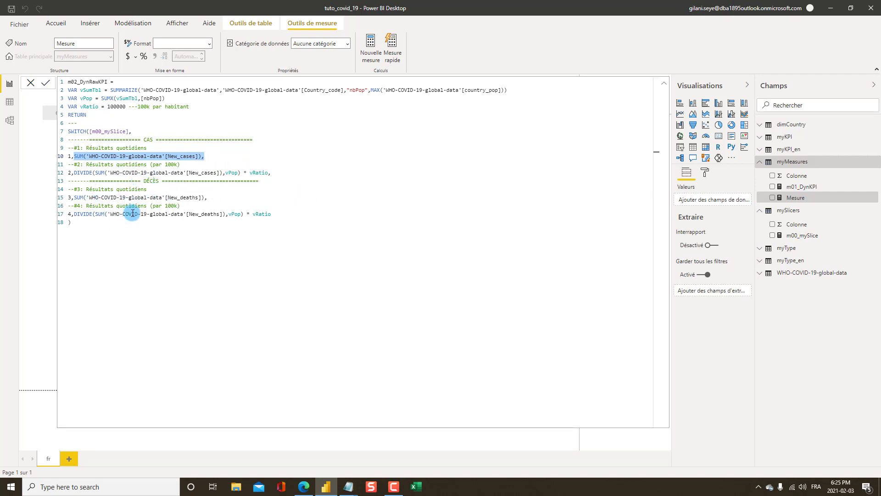
pyautogui.doubleClick(184, 196)
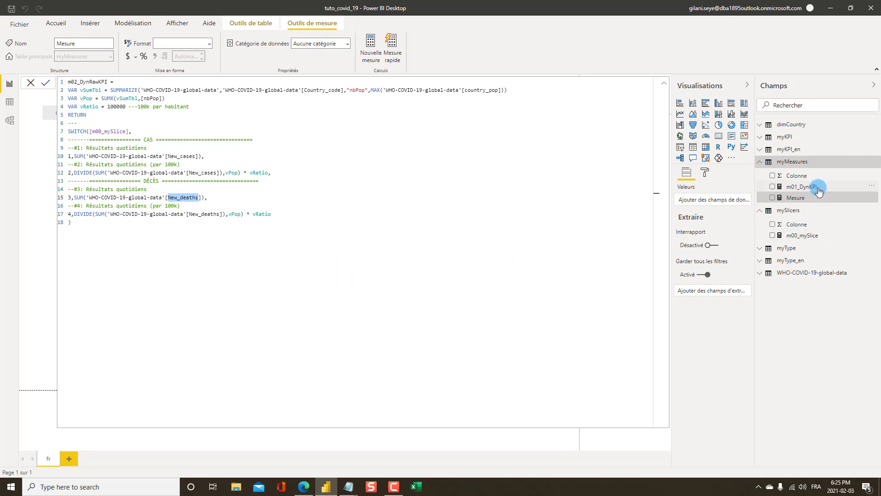
pyautogui.click(45, 83)
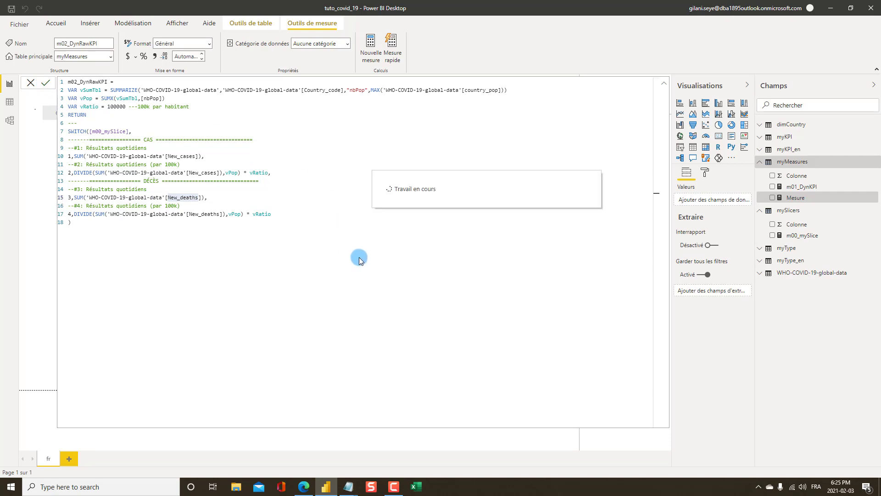
pyautogui.click(666, 85)
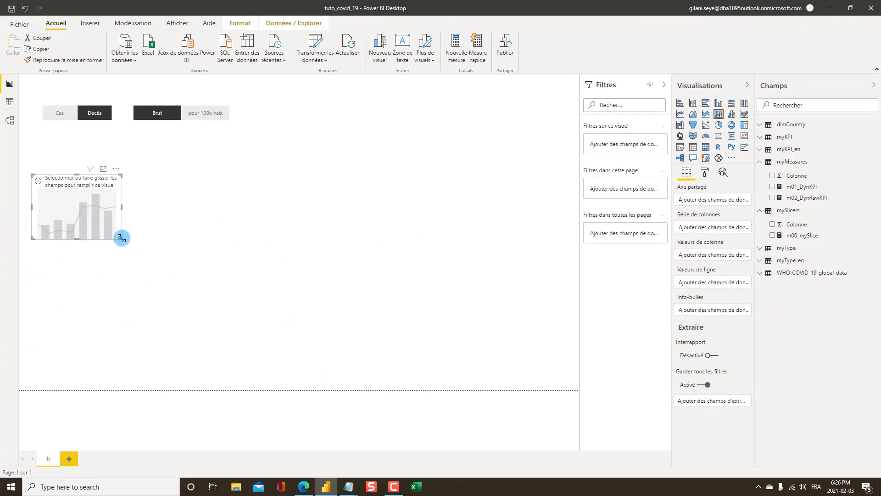
# Step: Enlarge and reposition the empty column and line chart below the slicers, and add m02_DynRawKPI as its column values
pyautogui.moveTo(121, 238); pyautogui.dragTo(264, 318)
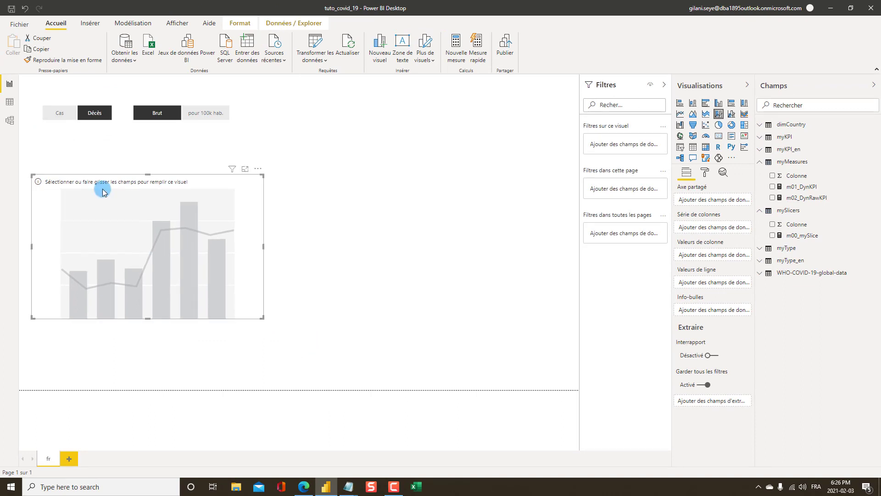
pyautogui.moveTo(94, 174); pyautogui.dragTo(237, 149)
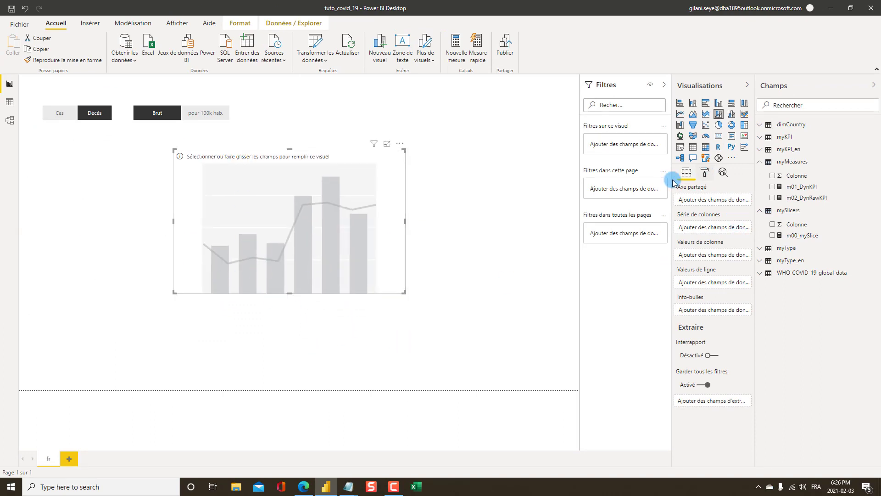
pyautogui.moveTo(855, 198); pyautogui.dragTo(375, 293)
pyautogui.moveTo(794, 200); pyautogui.dragTo(708, 260)
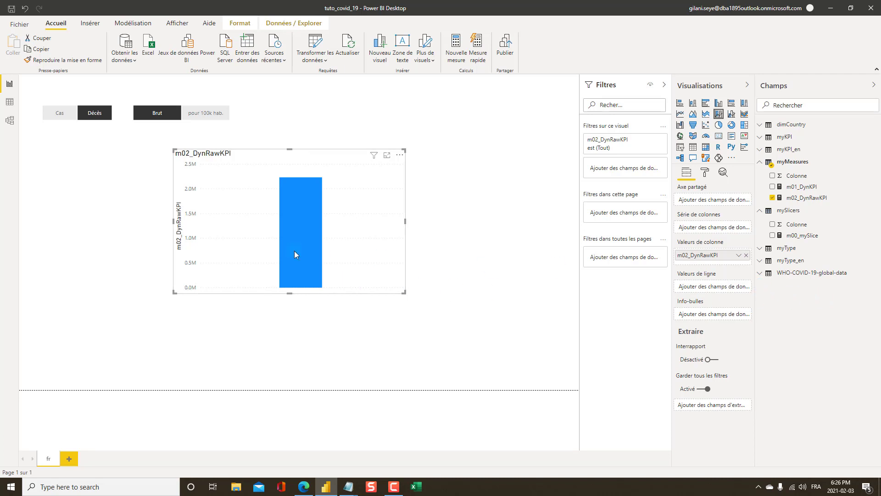
# Step: Put Date_reported on the combo chart's shared axis as a plain date instead of a date hierarchy, and add m01_DynKPI as its line values
pyautogui.click(769, 277)
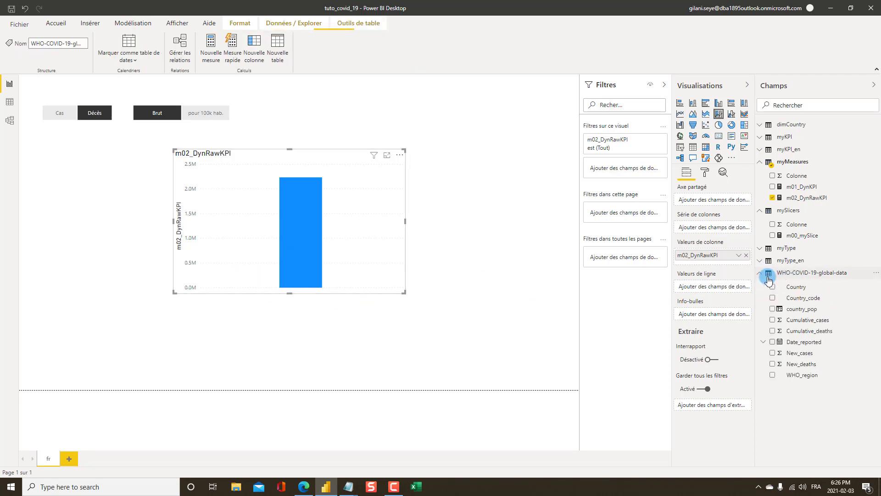
pyautogui.click(809, 275)
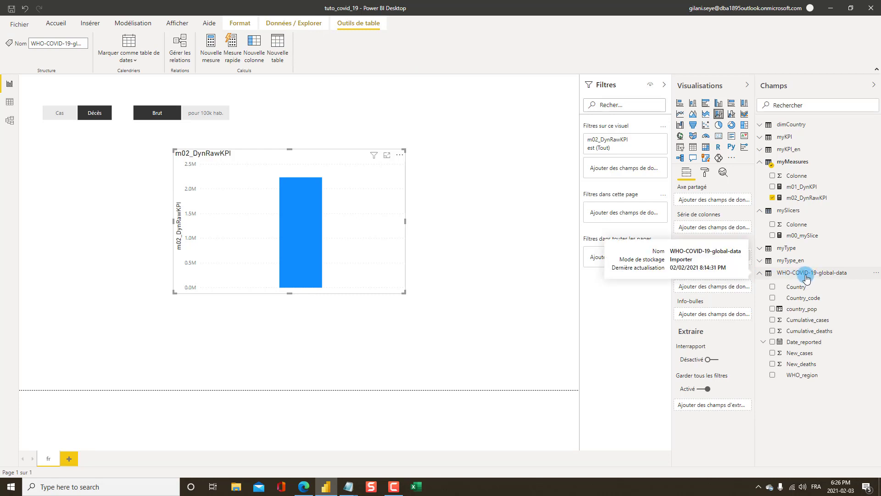
pyautogui.click(797, 344)
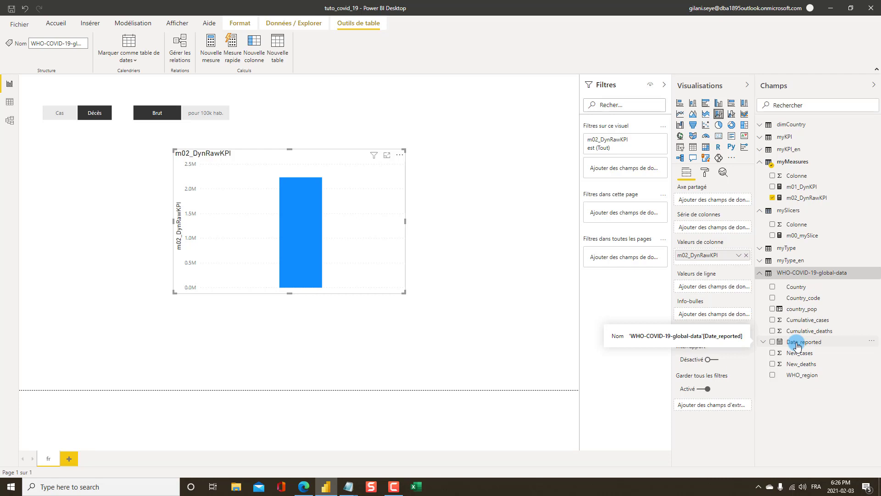
pyautogui.moveTo(797, 346); pyautogui.dragTo(712, 204)
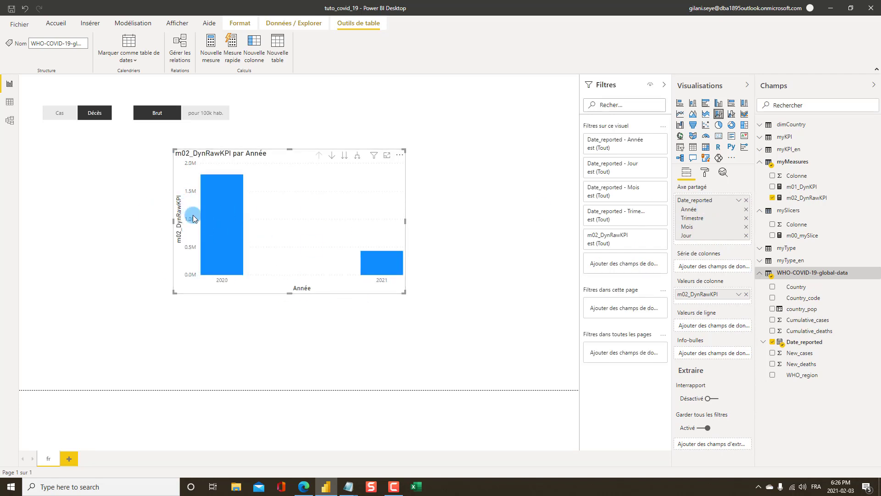
pyautogui.click(739, 201)
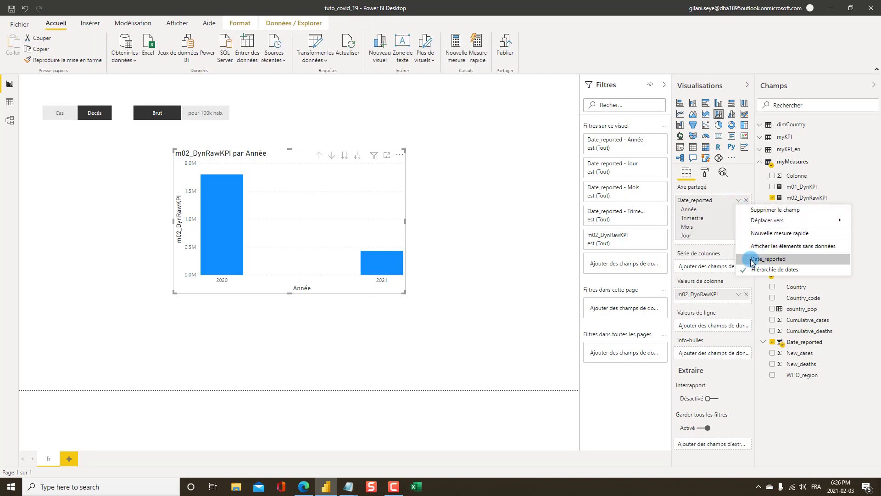
pyautogui.click(761, 260)
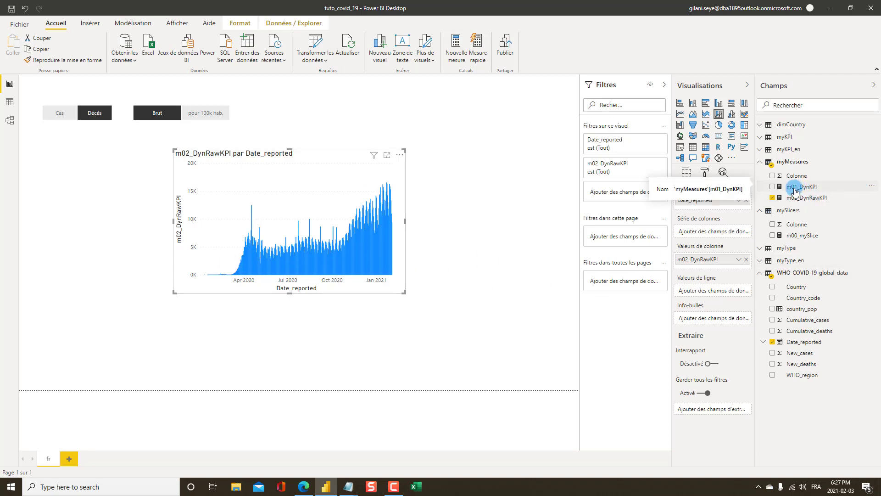
pyautogui.moveTo(796, 190); pyautogui.dragTo(719, 294)
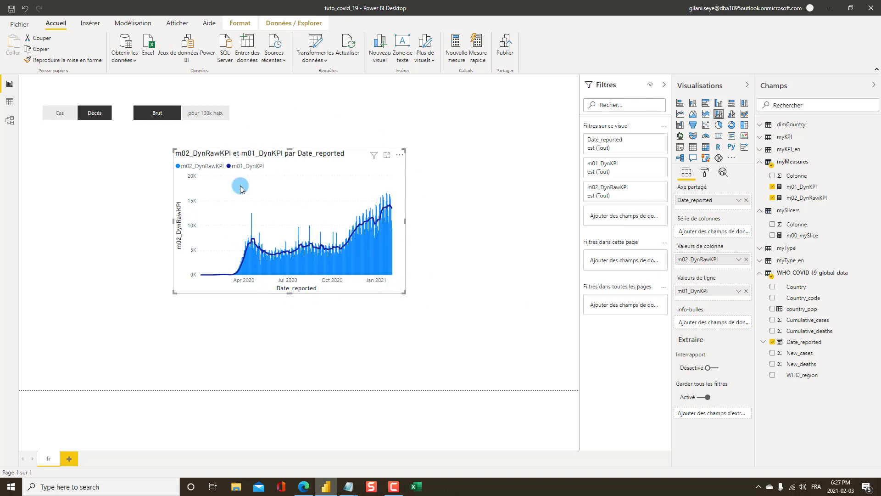
# Step: Widen the formatting pane and turn off the combo chart's visual header and legend
pyautogui.click(705, 174)
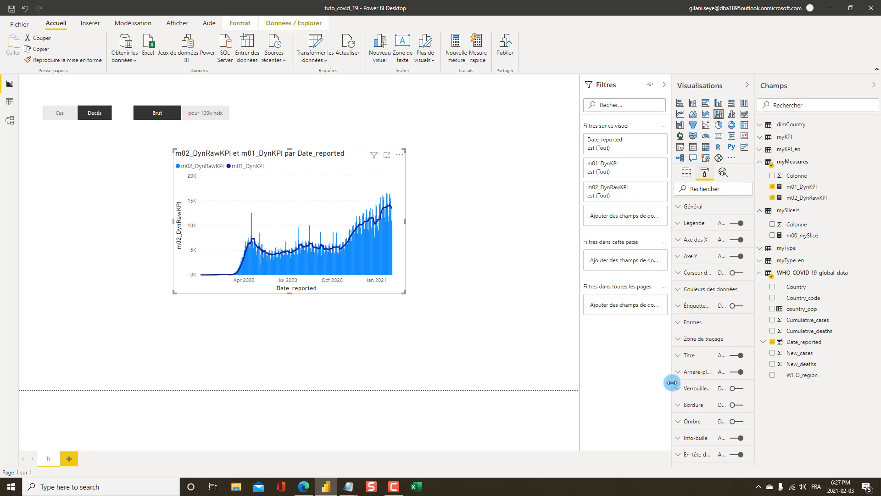
pyautogui.moveTo(671, 383); pyautogui.dragTo(621, 374)
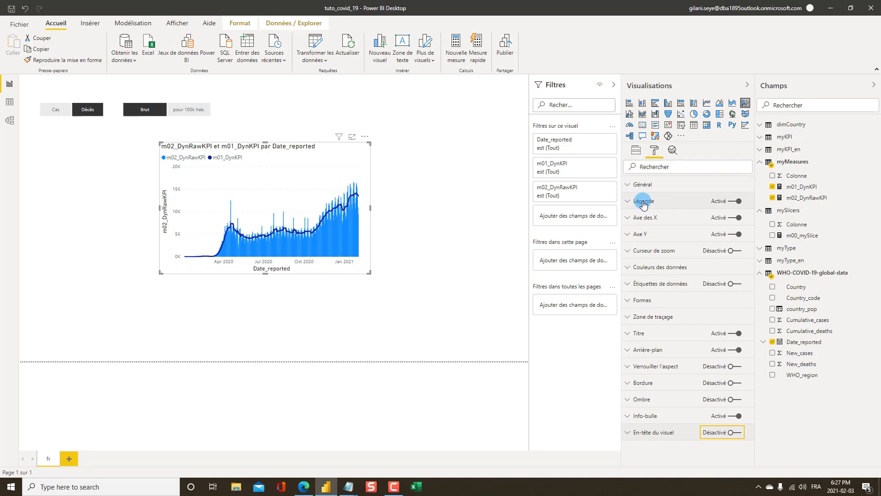
pyautogui.click(733, 202)
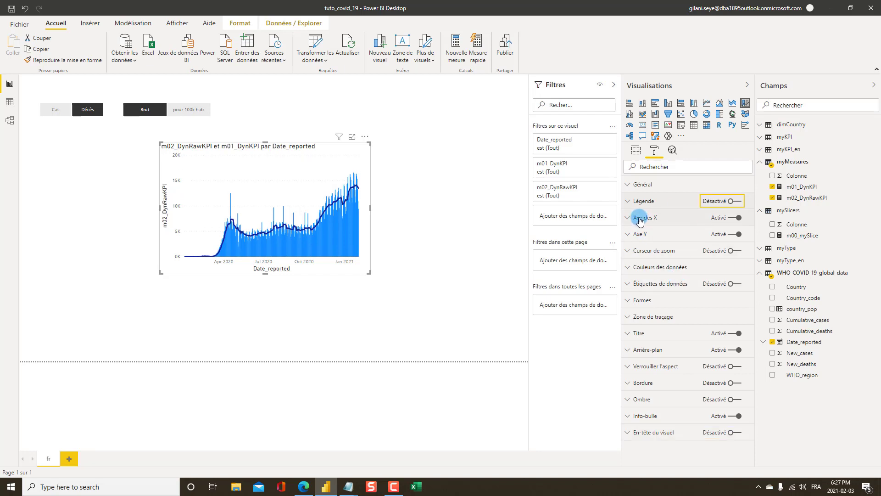
# Step: Set the chart's X-axis labels to 8 pt DIN and turn off the X-axis title
pyautogui.click(644, 218)
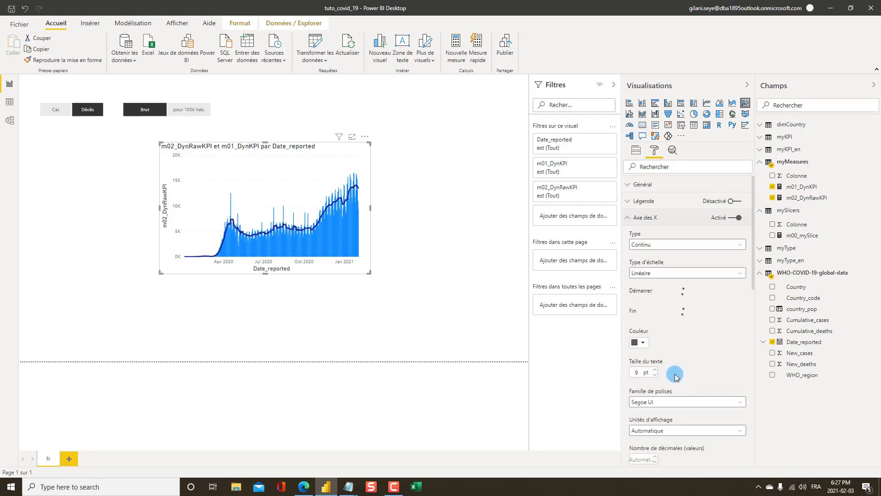
pyautogui.scroll(-1, 687, 375)
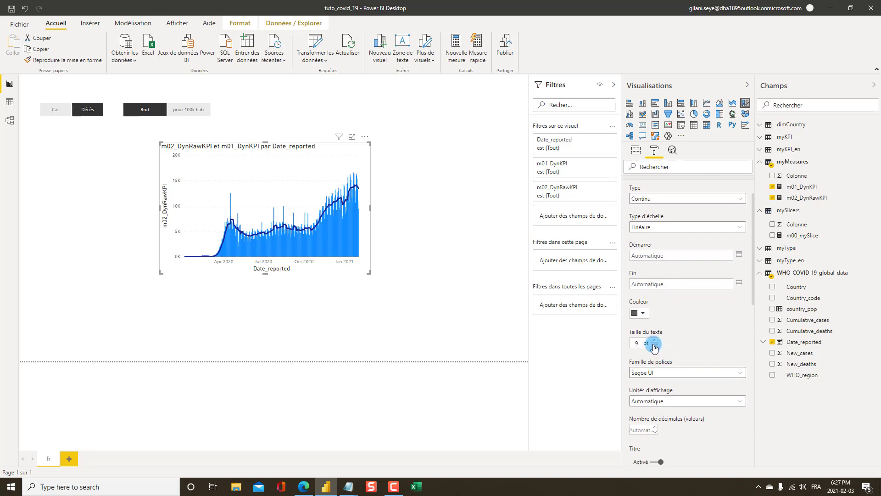
pyautogui.click(661, 380)
pyautogui.click(642, 360)
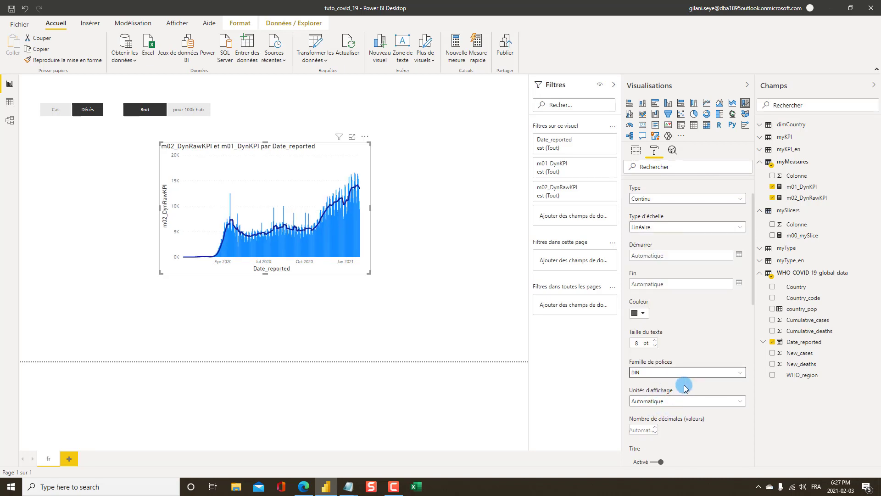
pyautogui.scroll(-1, 734, 324)
pyautogui.scroll(-1, 727, 374)
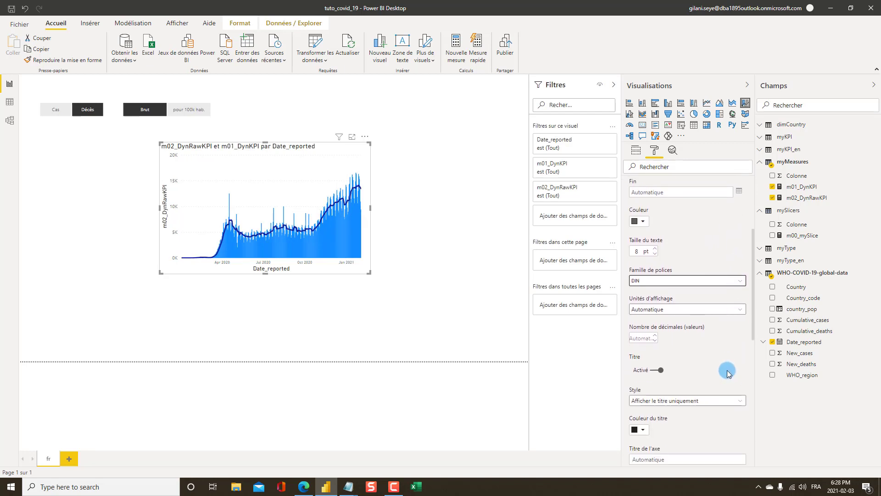
pyautogui.scroll(-1, 726, 367)
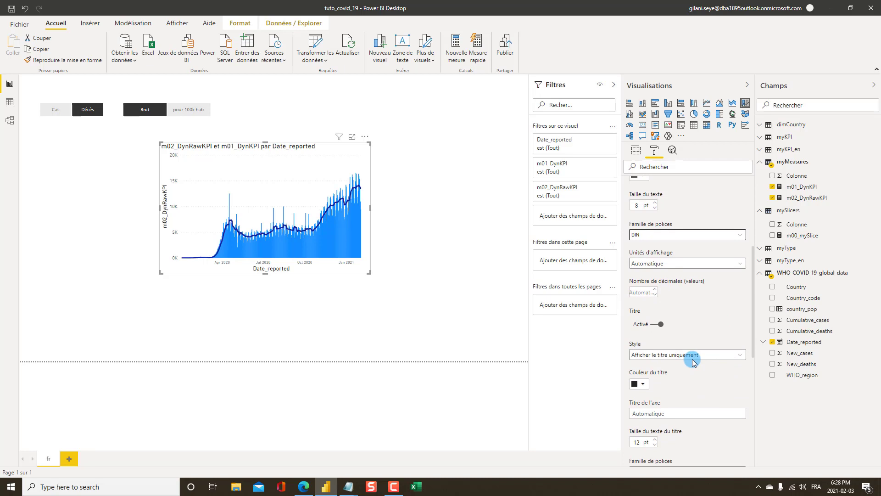
pyautogui.click(657, 324)
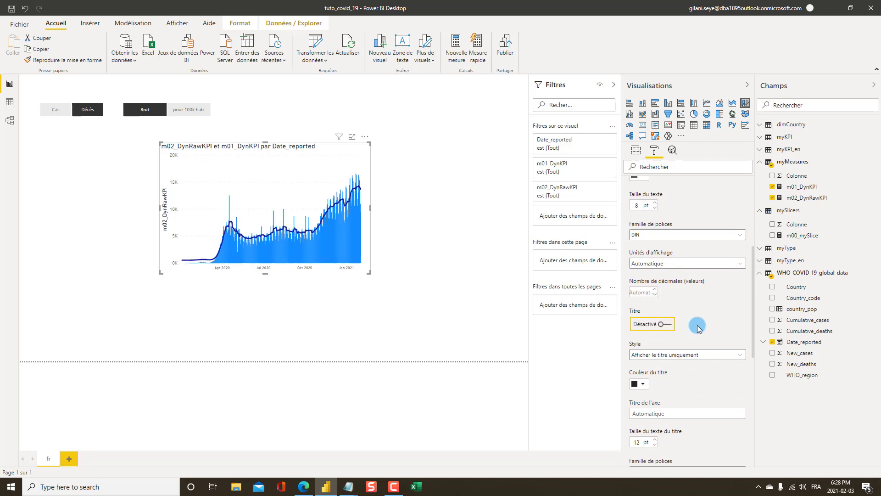
pyautogui.scroll(4, 707, 333)
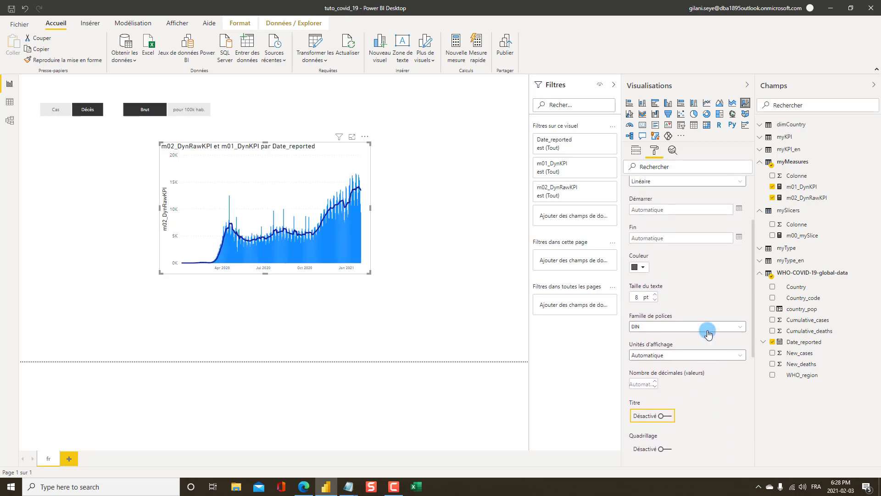
pyautogui.click(627, 221)
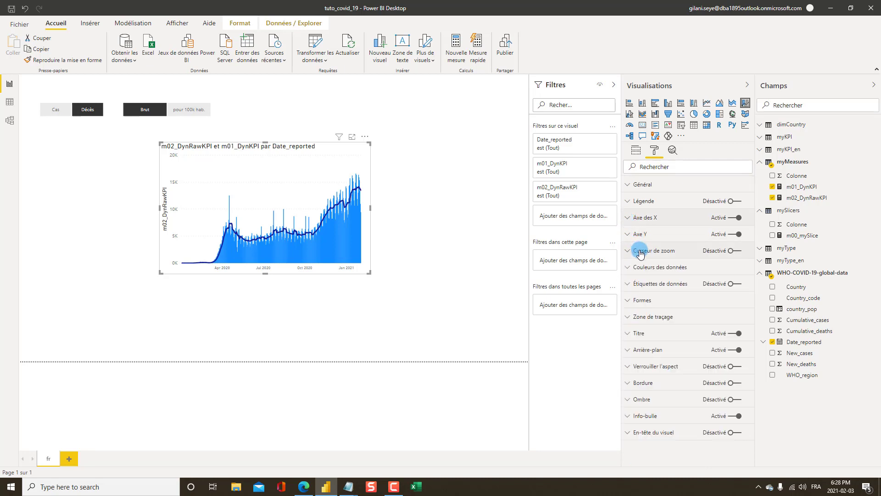
# Step: Set the chart's Y-axis position to Droite and its labels to 8 pt DIN
pyautogui.click(628, 234)
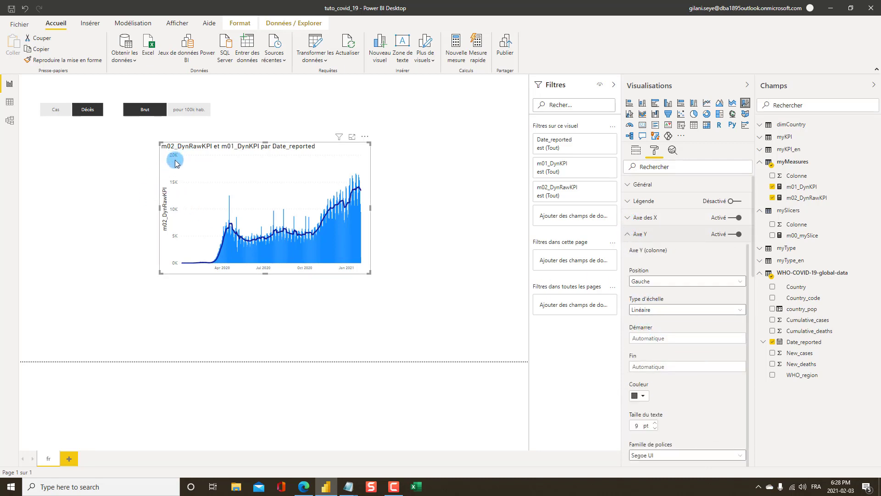
pyautogui.click(655, 285)
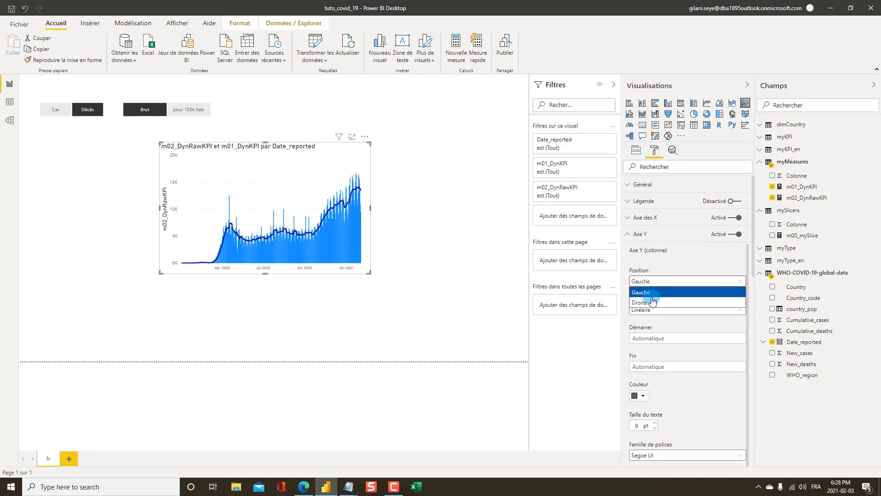
pyautogui.click(650, 303)
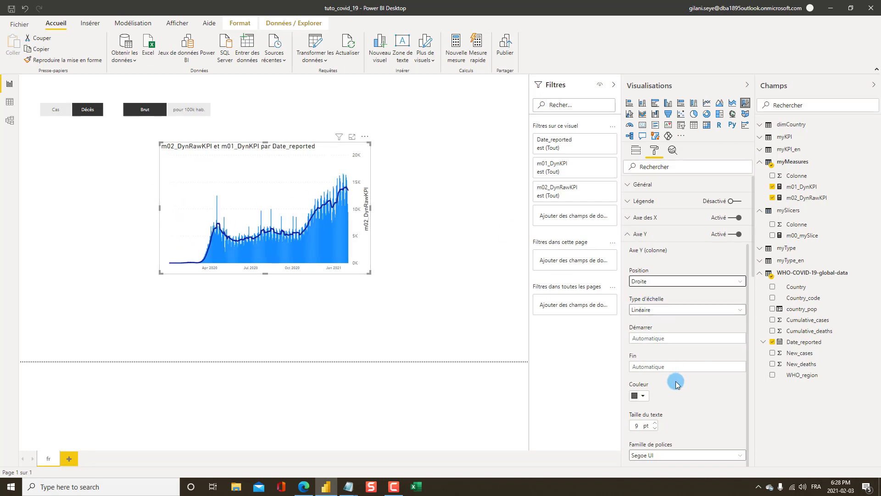
pyautogui.scroll(-2, 677, 376)
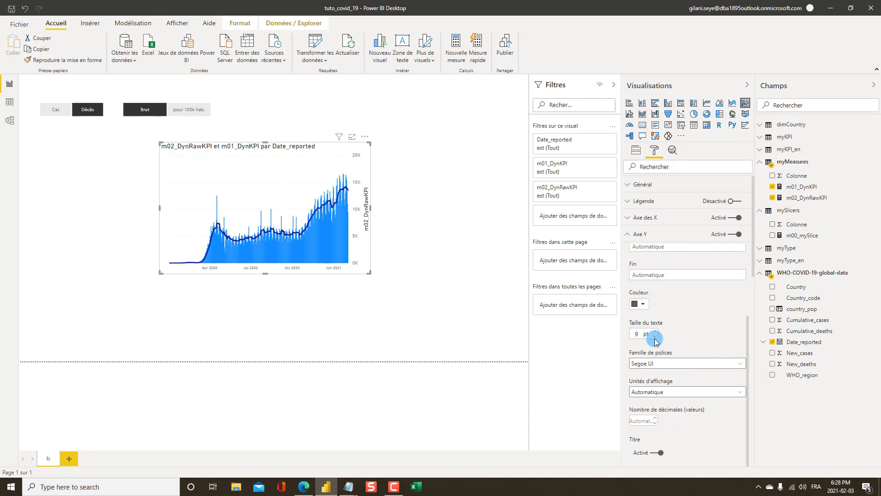
pyautogui.click(668, 363)
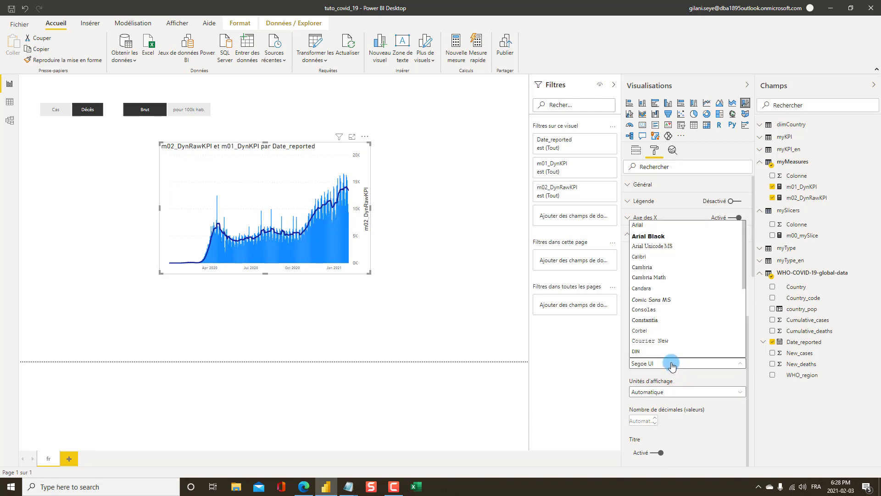
pyautogui.click(637, 352)
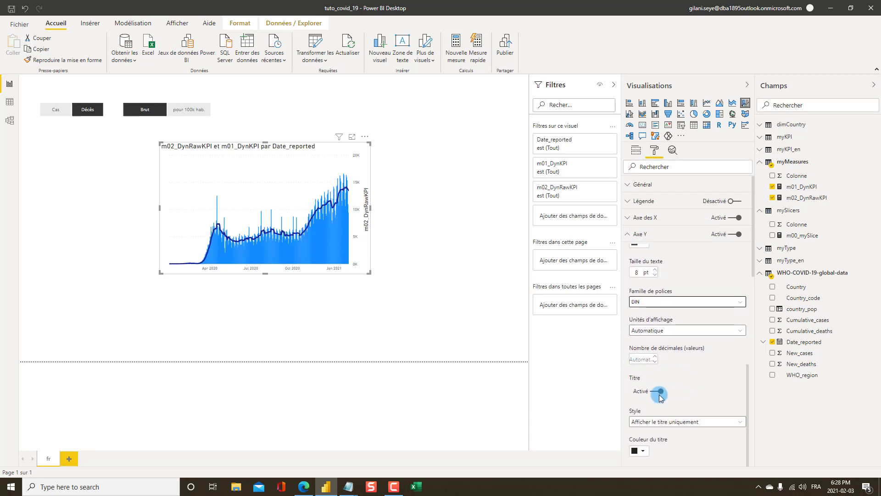
# Step: Turn off the Y-axis title and gridlines of the combo chart
pyautogui.click(657, 391)
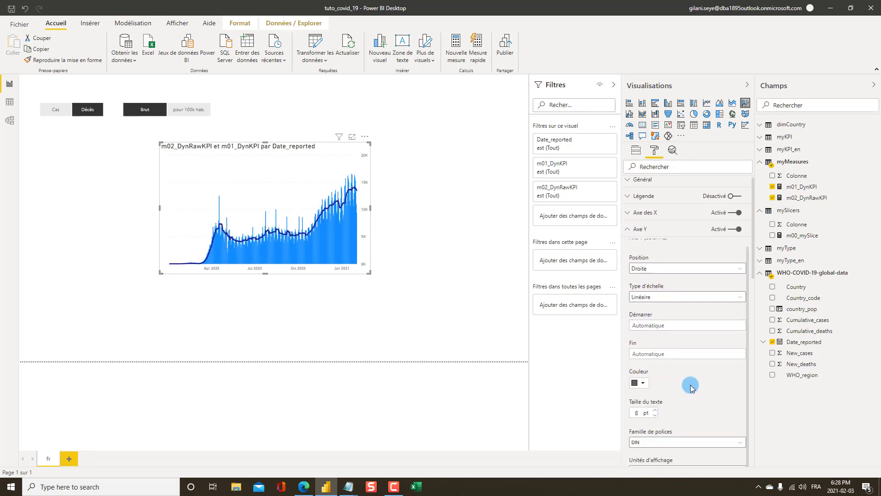
pyautogui.scroll(-2, 684, 394)
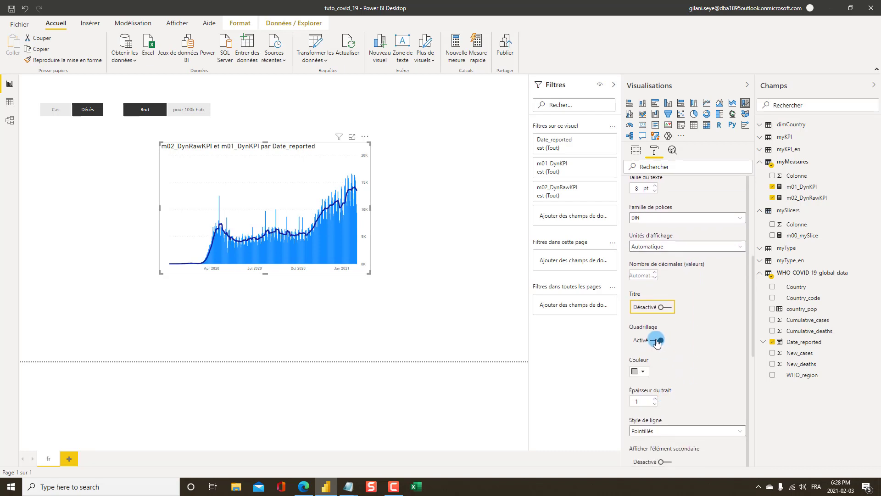
pyautogui.click(655, 341)
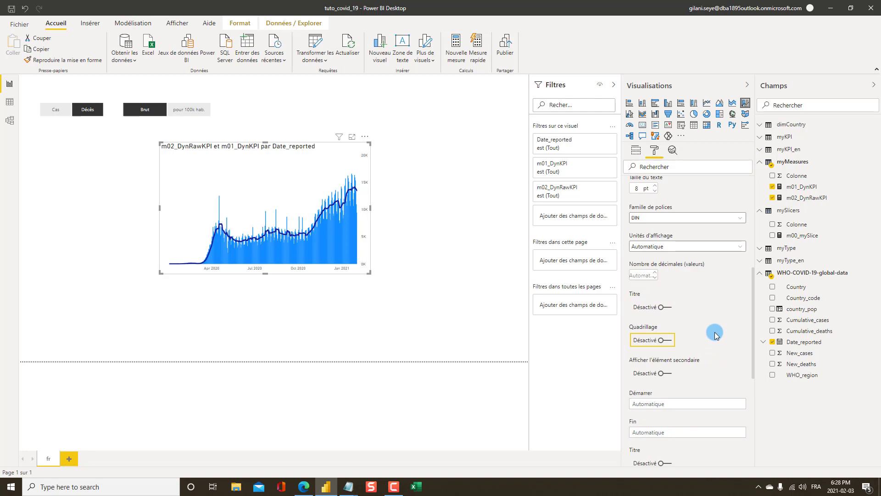
pyautogui.scroll(5, 715, 336)
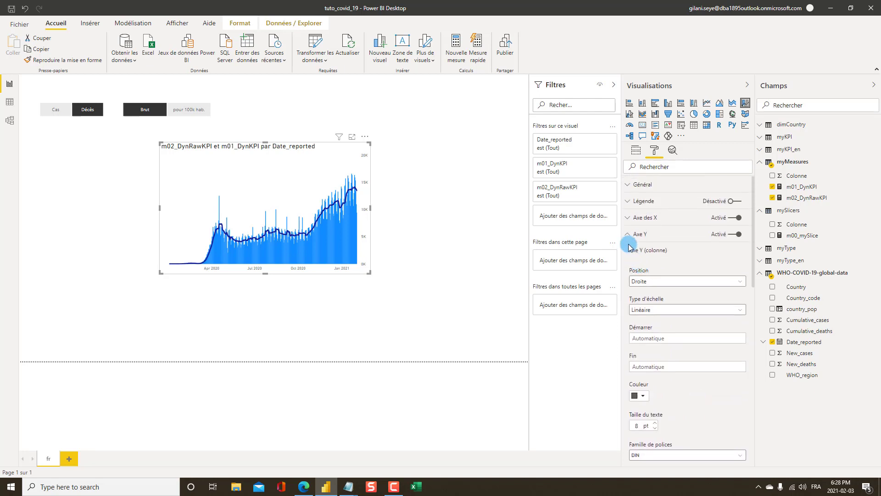
pyautogui.click(627, 237)
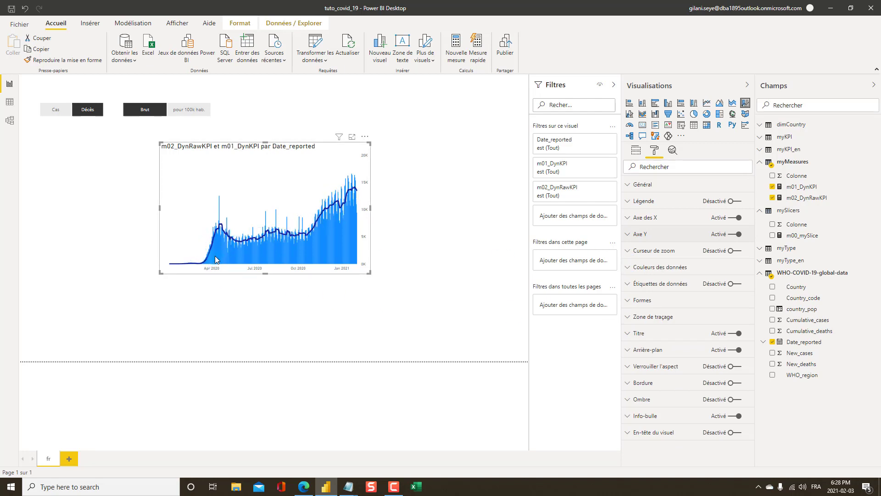
# Step: Set the data colour of the m01_DynKPI line to black
pyautogui.click(655, 270)
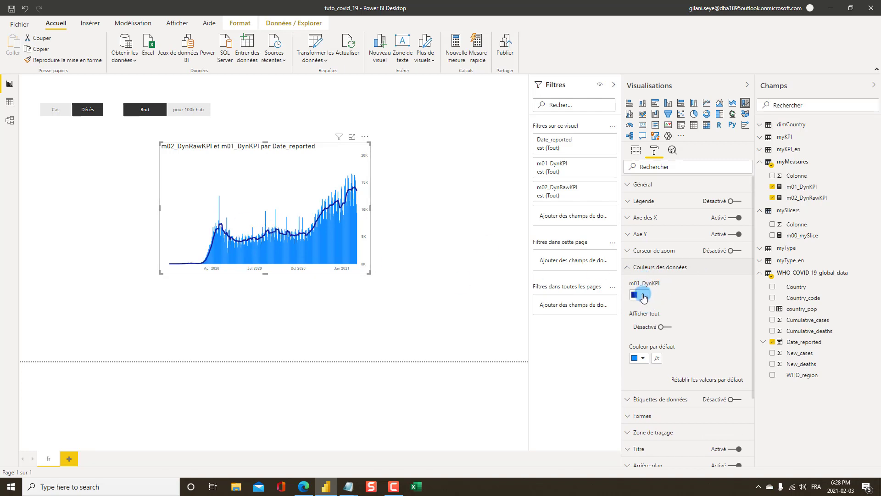
pyautogui.click(644, 296)
pyautogui.click(637, 347)
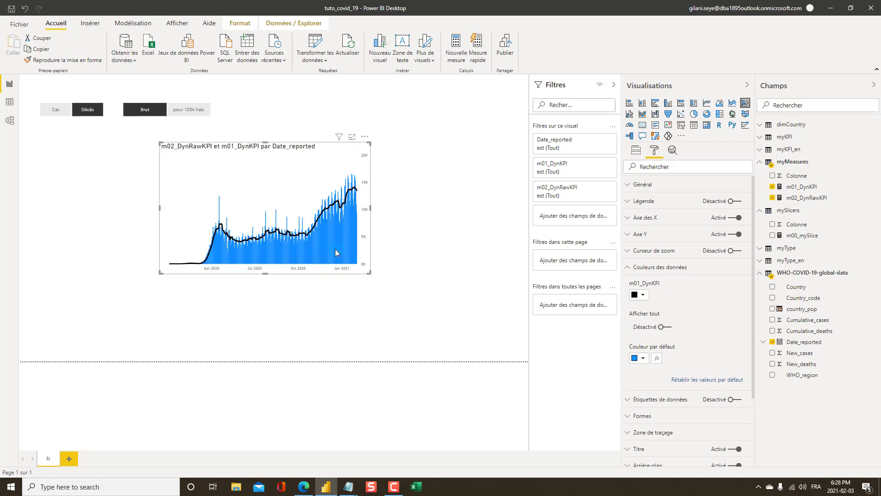
# Step: Switch to the COVID-19 dashboard in the browser to examine its evolution charts' column colours, and return to Power BI Desktop
pyautogui.hotkey('alt', 'Tab')
pyautogui.hotkey('alt', 'Tab')
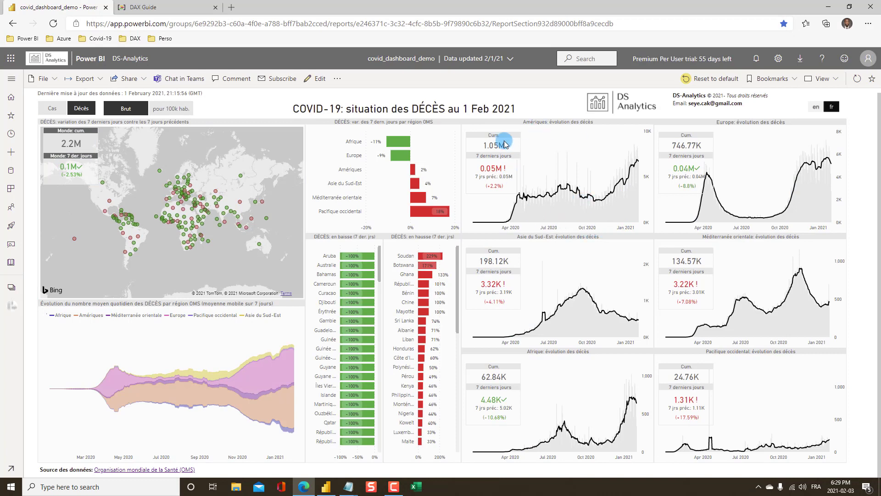
pyautogui.hotkey('alt', 'Tab')
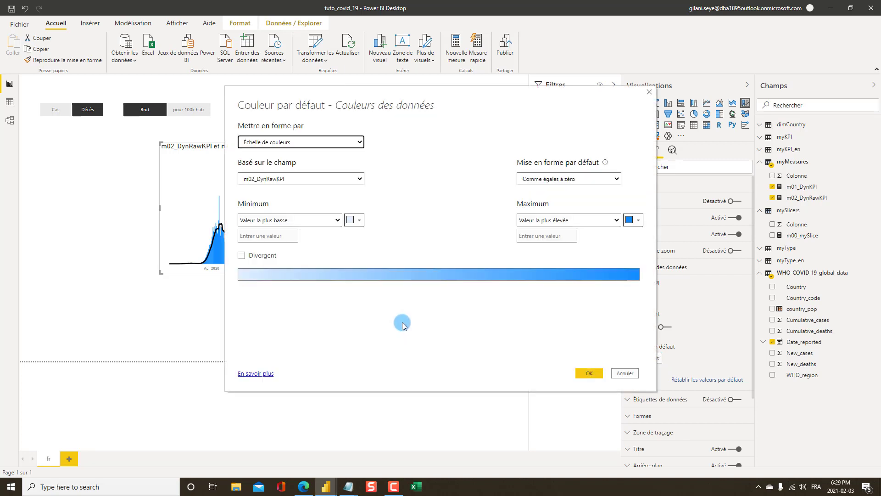
# Step: Format the columns' default colour by Règles based on the m00_mySlice measure from mySlicers
pyautogui.click(279, 143)
pyautogui.click(255, 160)
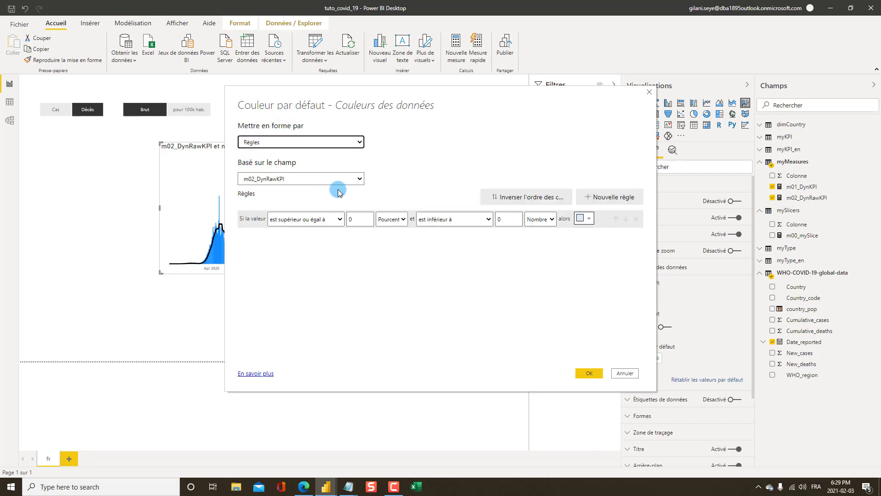
pyautogui.click(294, 178)
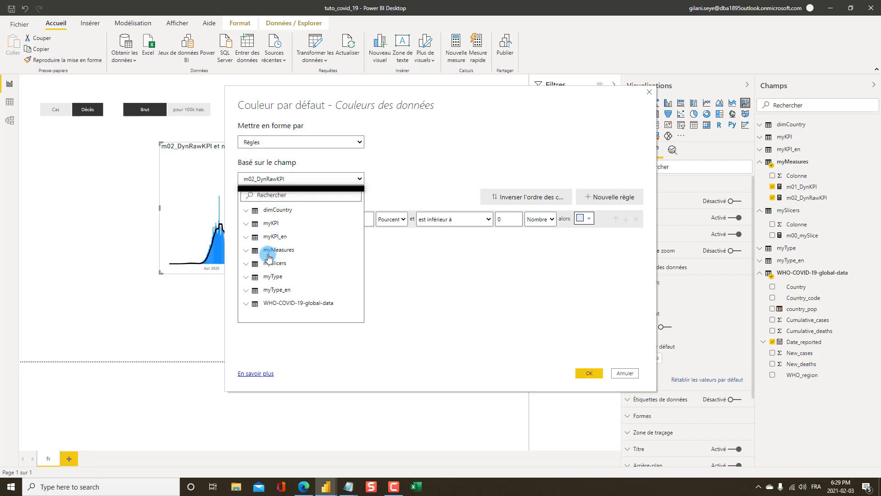
pyautogui.click(267, 264)
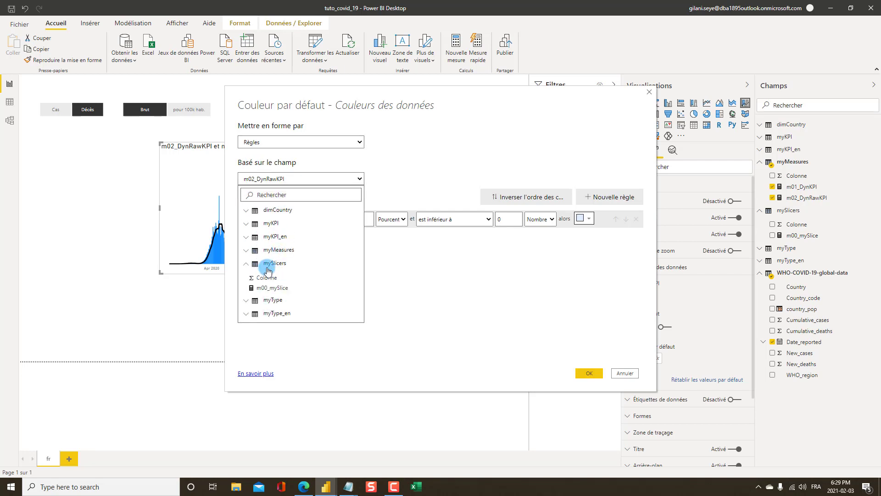
pyautogui.click(281, 289)
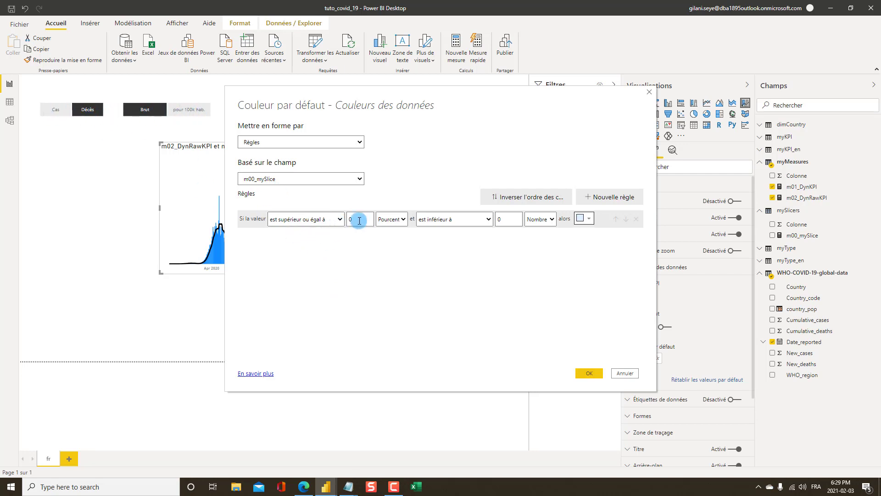
# Step: Set the first colour rule to values supérieur ou égal à 1 Nombre and inférieur ou égal à 2 Nombre
pyautogui.press('BackSpace')
pyautogui.write('1')
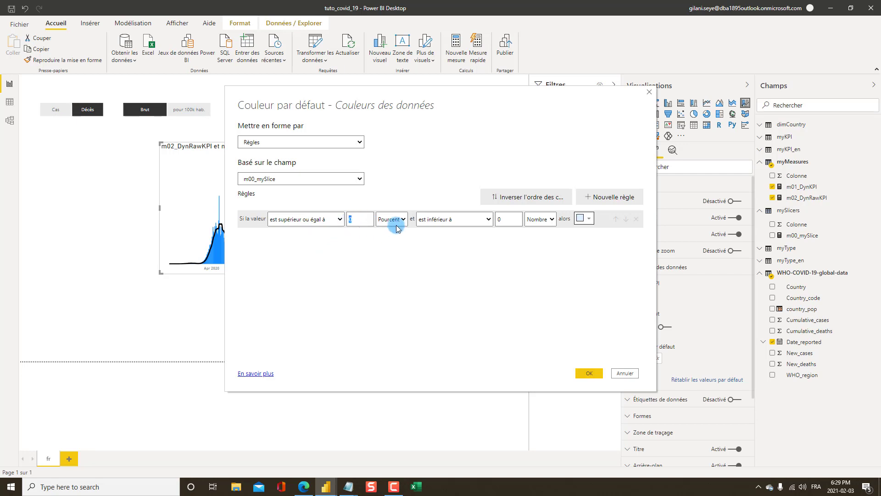
pyautogui.click(392, 219)
pyautogui.click(394, 231)
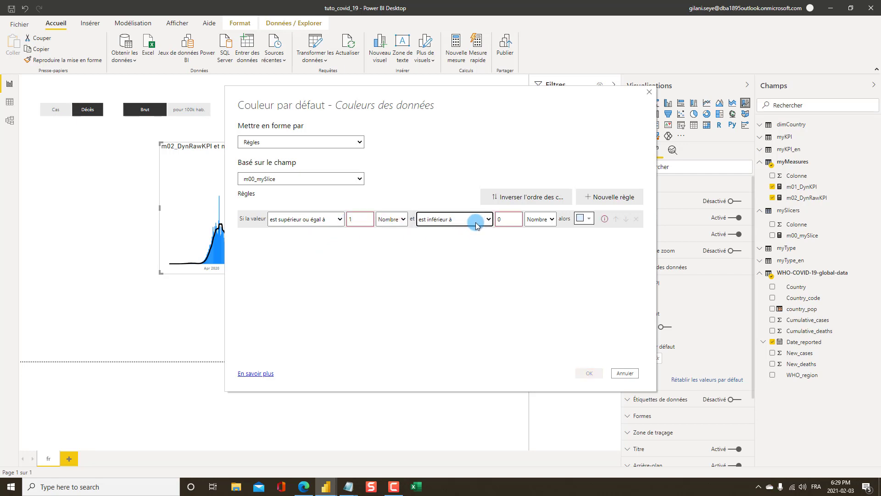
pyautogui.click(443, 219)
pyautogui.click(456, 238)
pyautogui.write('2')
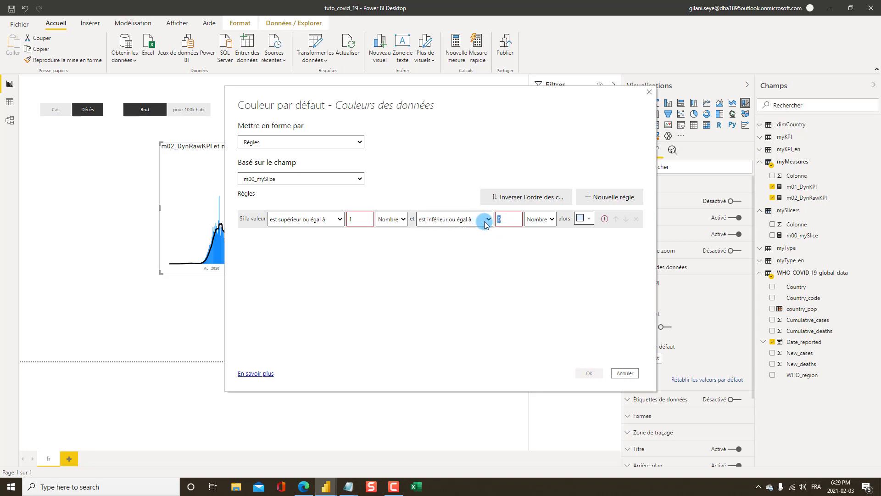
pyautogui.click(540, 219)
pyautogui.click(550, 232)
# Step: Switch to covid_layout_design.txt in Notepad and copy the background colour code for cas, BAD9DF
pyautogui.click(589, 220)
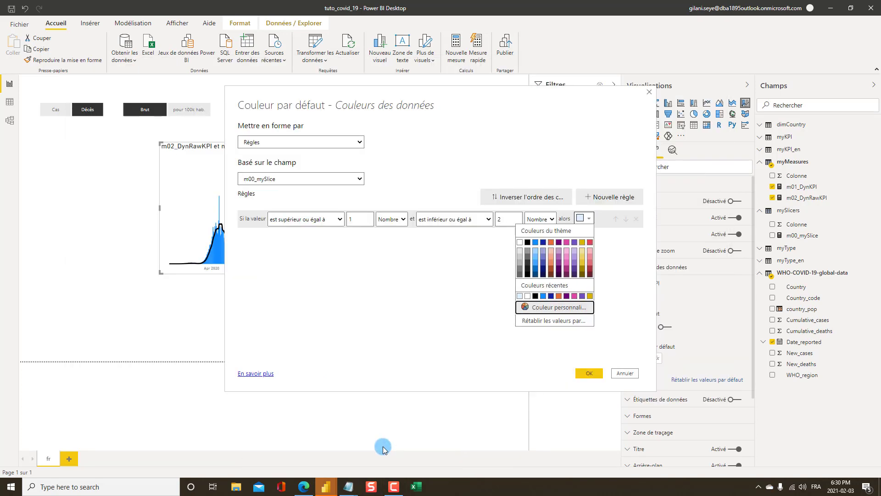
pyautogui.press('super+d')
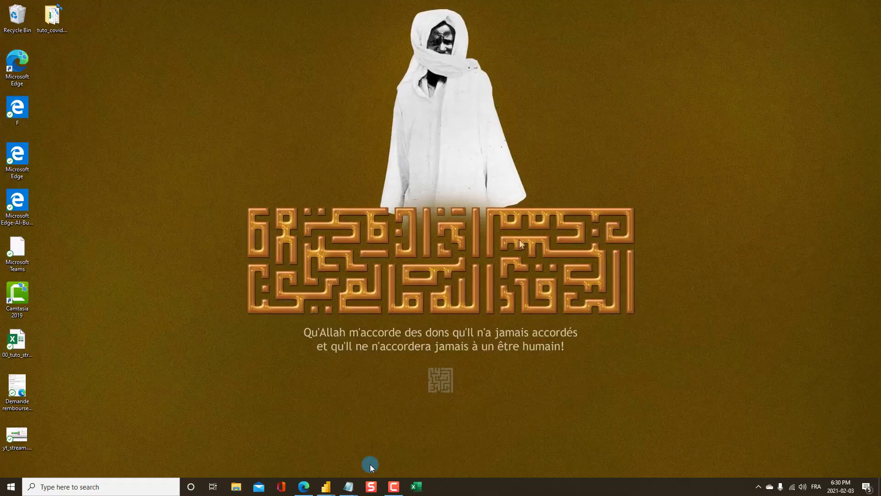
pyautogui.press('super+d')
pyautogui.click(352, 486)
pyautogui.click(388, 457)
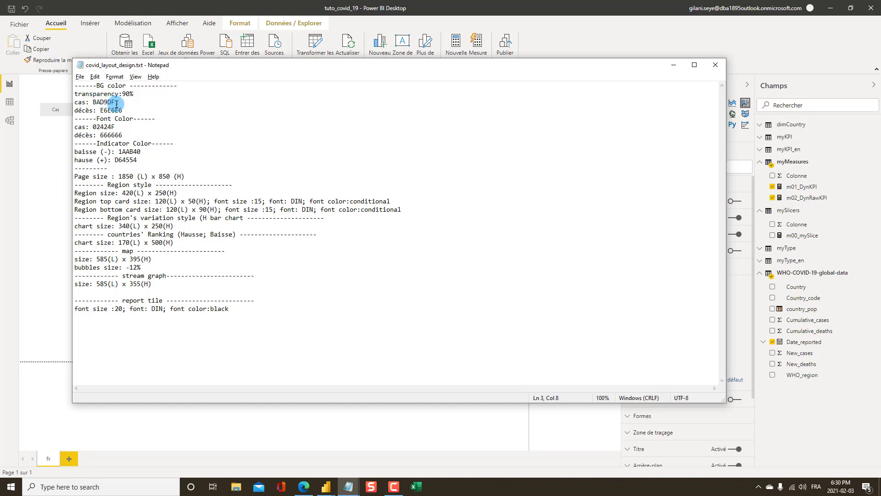
pyautogui.moveTo(106, 102); pyautogui.dragTo(94, 102)
pyautogui.hotkey('ctrl', 'c')
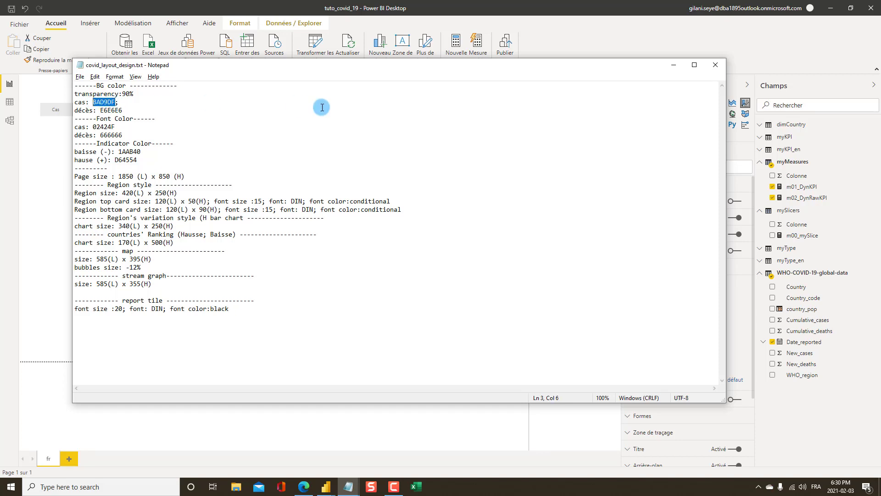
# Step: Return to Power BI Desktop and set the first rule's custom colour to BAD9DF
pyautogui.hotkey('alt', 'Tab')
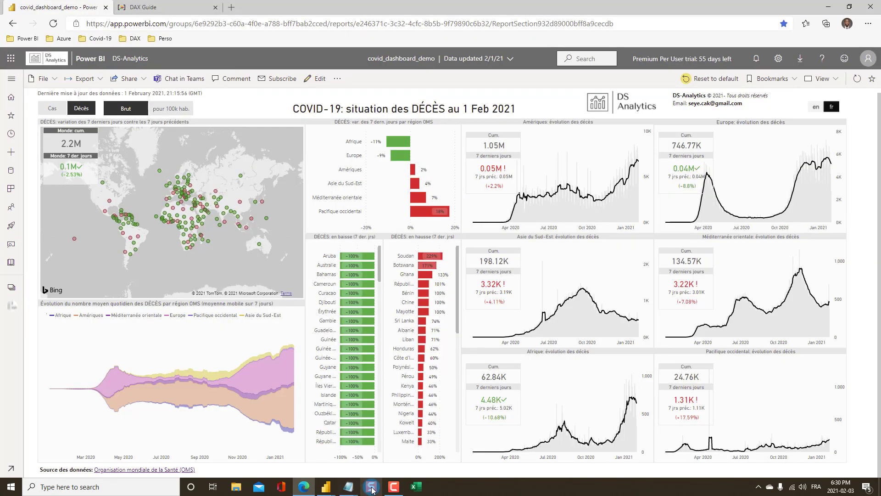
pyautogui.click(326, 486)
pyautogui.click(349, 470)
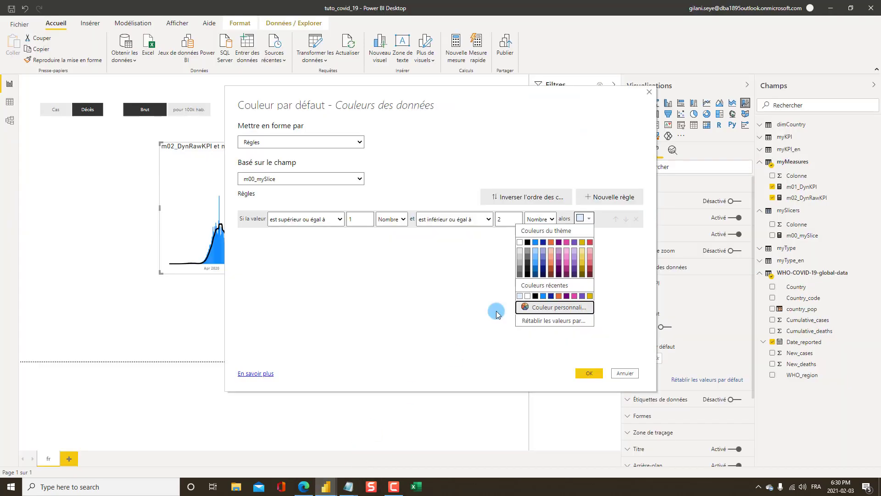
pyautogui.click(541, 306)
pyautogui.moveTo(542, 308); pyautogui.dragTo(517, 313)
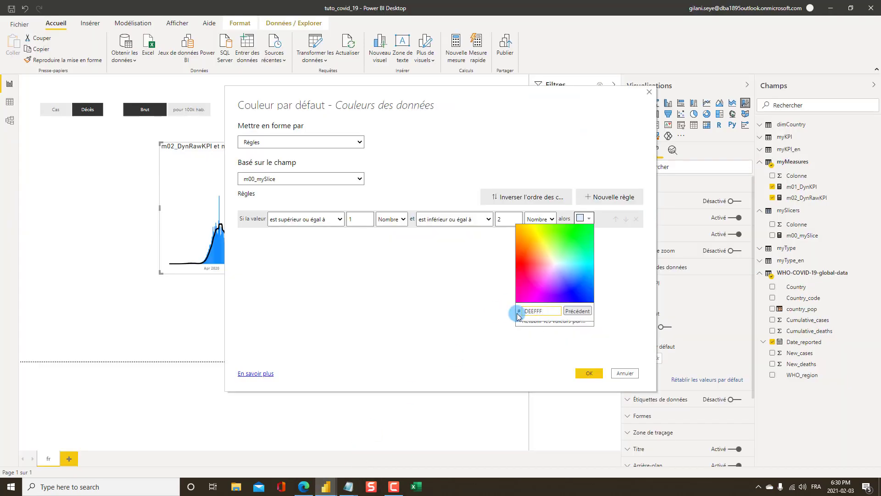
pyautogui.hotkey('ctrl', 'v')
pyautogui.click(616, 286)
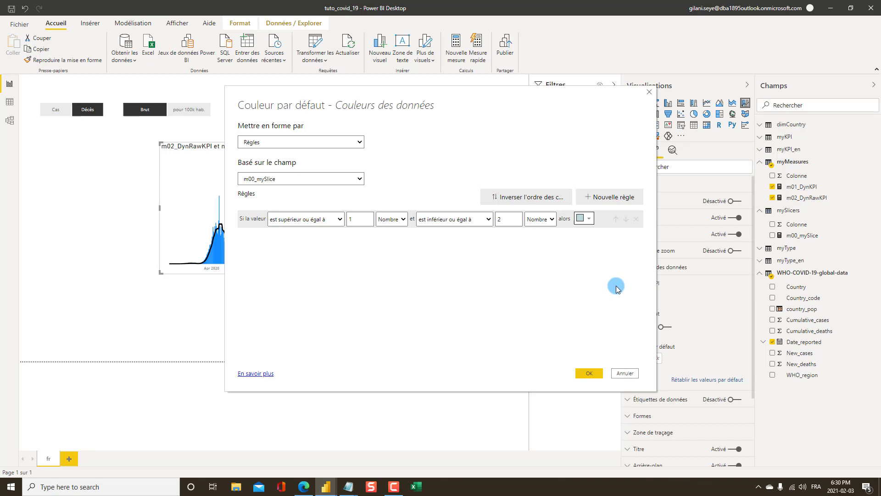
# Step: Add a second colour rule for values supérieur ou égal à 3 Nombre and inférieur ou égal à 4 Nombre
pyautogui.click(609, 198)
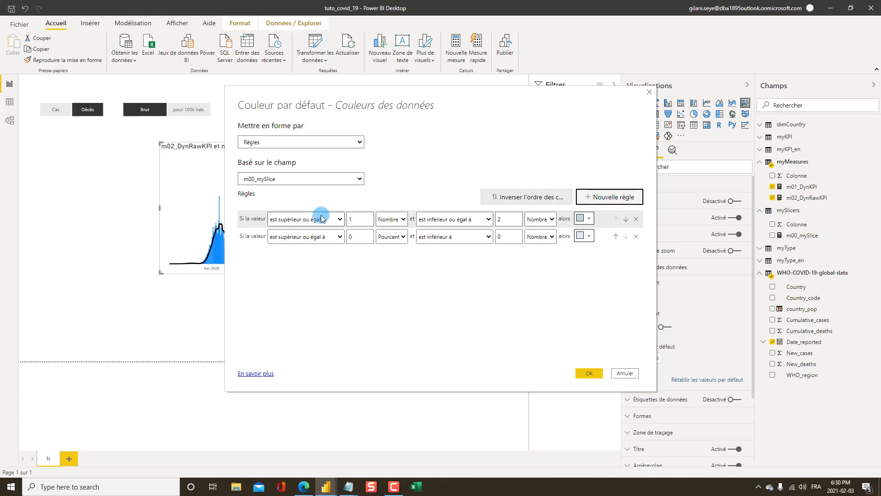
pyautogui.click(353, 236)
pyautogui.write('3')
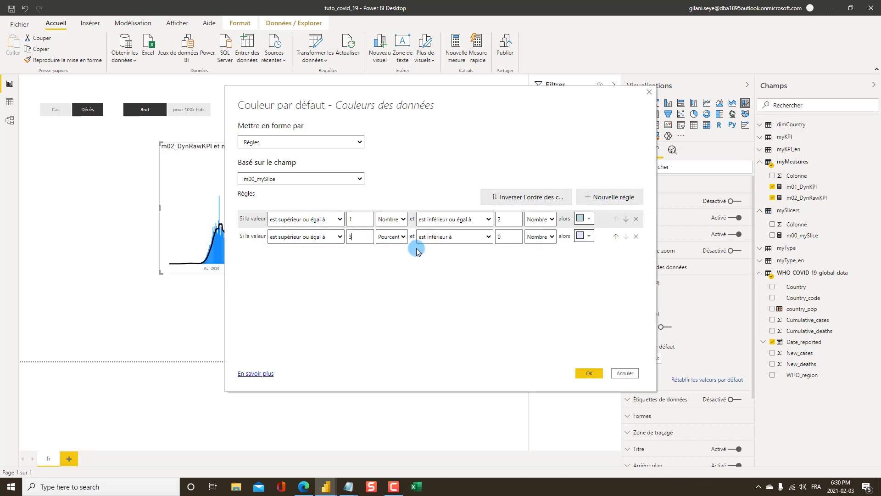
pyautogui.click(392, 236)
pyautogui.click(390, 252)
pyautogui.click(441, 240)
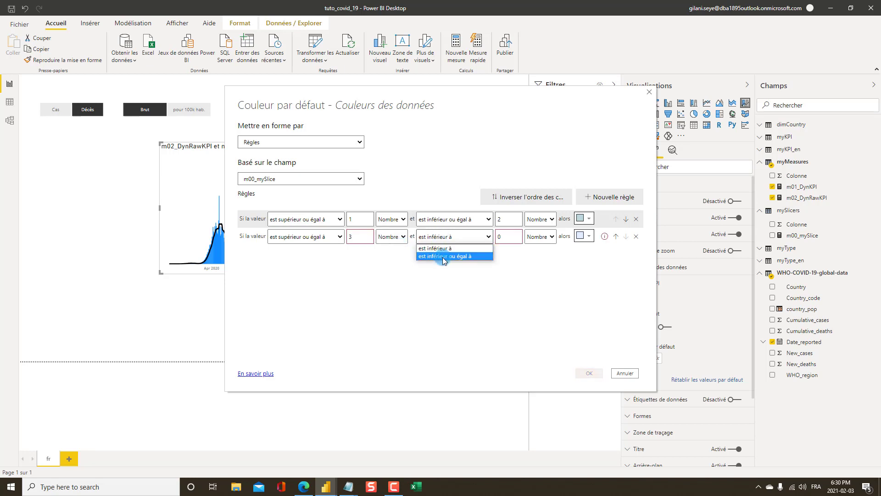
pyautogui.click(443, 255)
pyautogui.click(505, 237)
pyautogui.write('4')
pyautogui.click(566, 255)
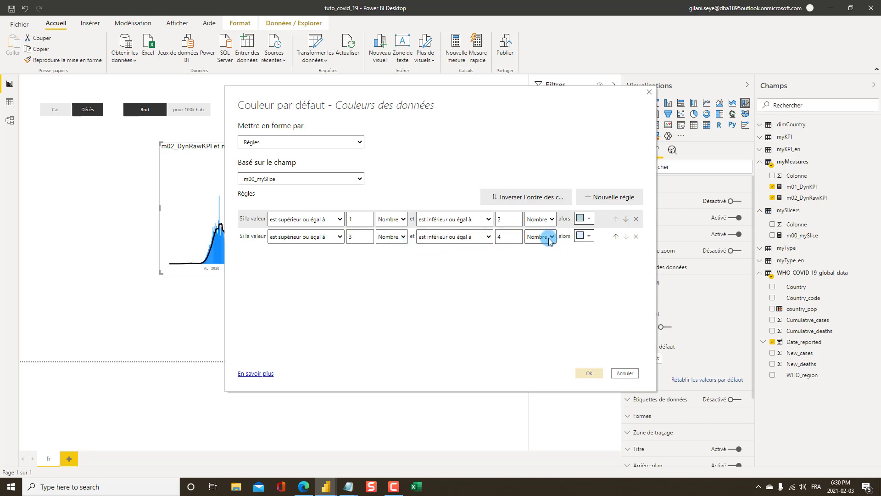
# Step: Give the second rule the colour Blanc, 10 % plus sombre and apply the colour rules to the columns
pyautogui.click(587, 238)
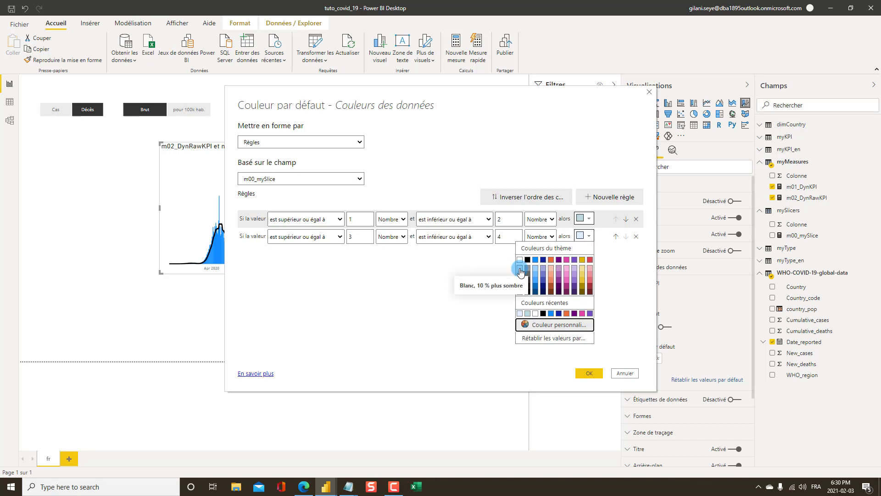
pyautogui.click(520, 271)
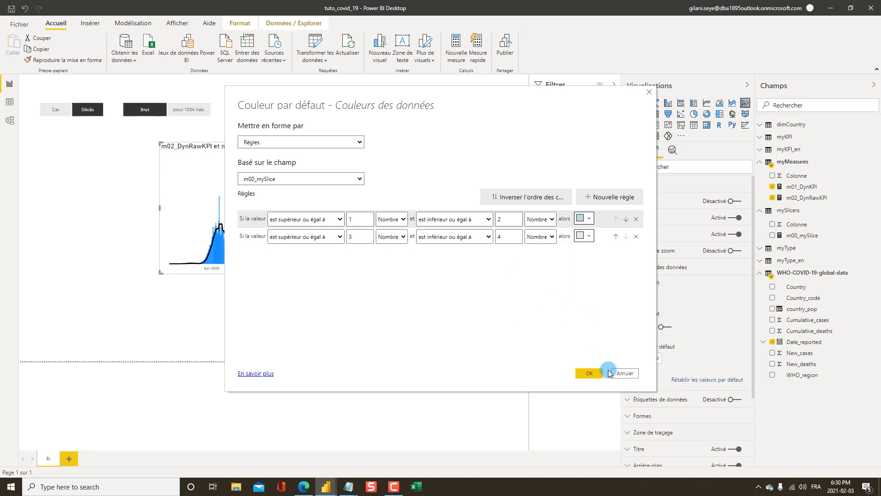
pyautogui.click(590, 373)
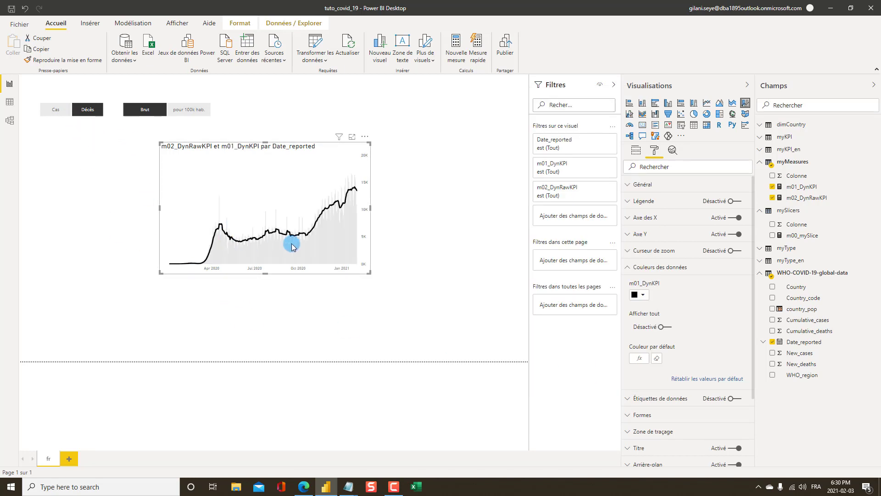
# Step: Switch the slicers between Cas and Décès and from Brut to pour 100k hab. to check the chart's column colours
pyautogui.click(145, 113)
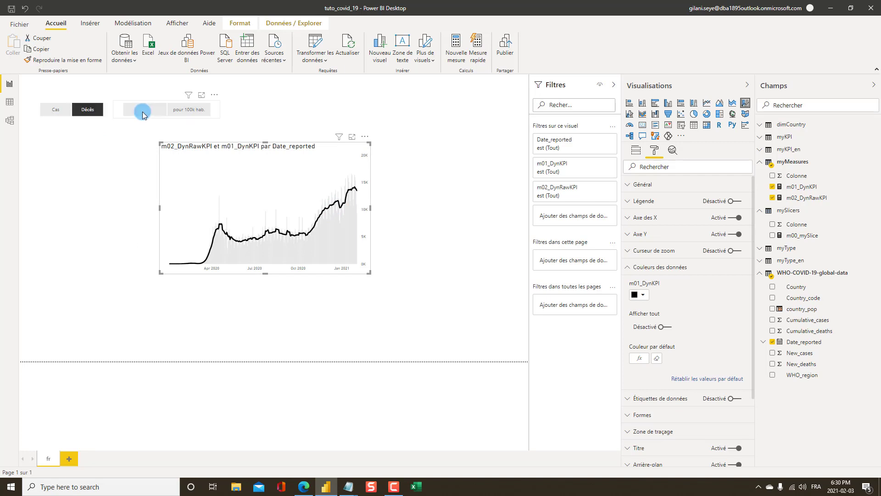
pyautogui.click(142, 113)
pyautogui.click(55, 111)
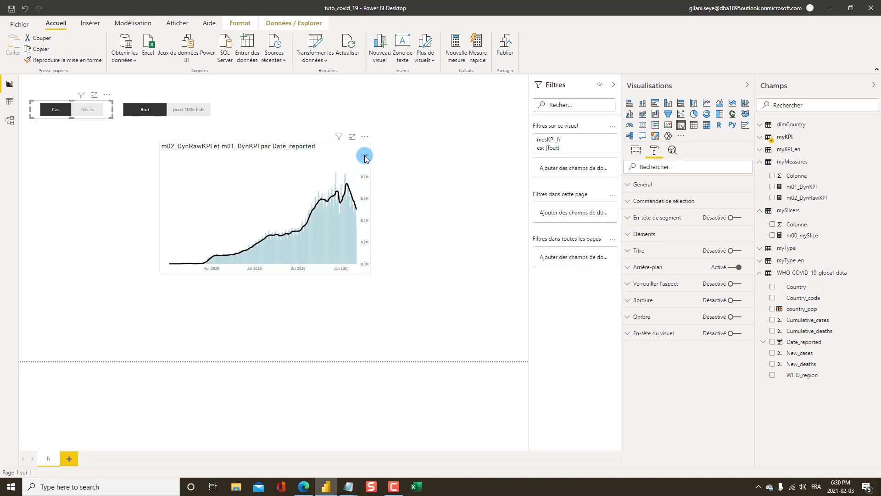
pyautogui.click(191, 111)
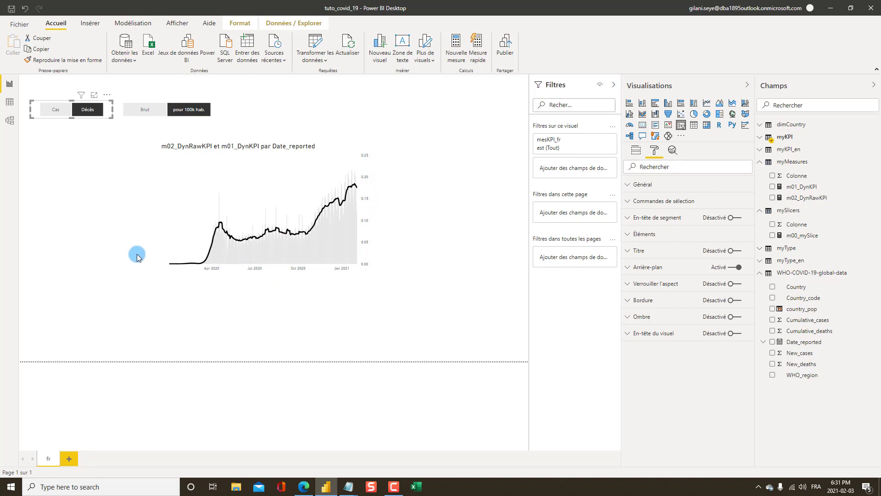
pyautogui.click(427, 293)
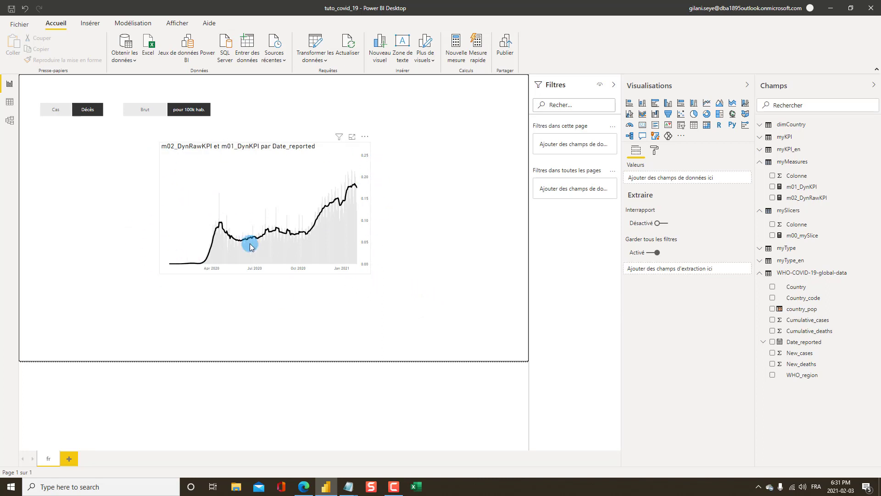
# Step: Turn on the border of the combo chart
pyautogui.click(170, 272)
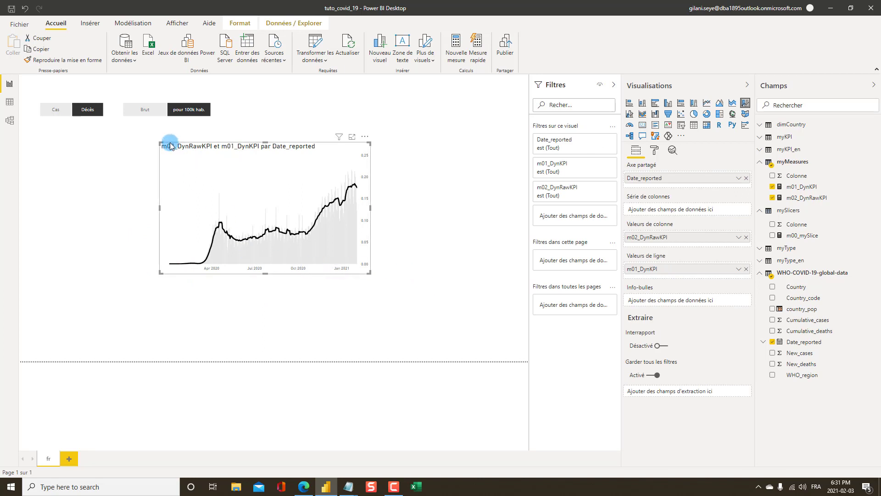
pyautogui.click(655, 152)
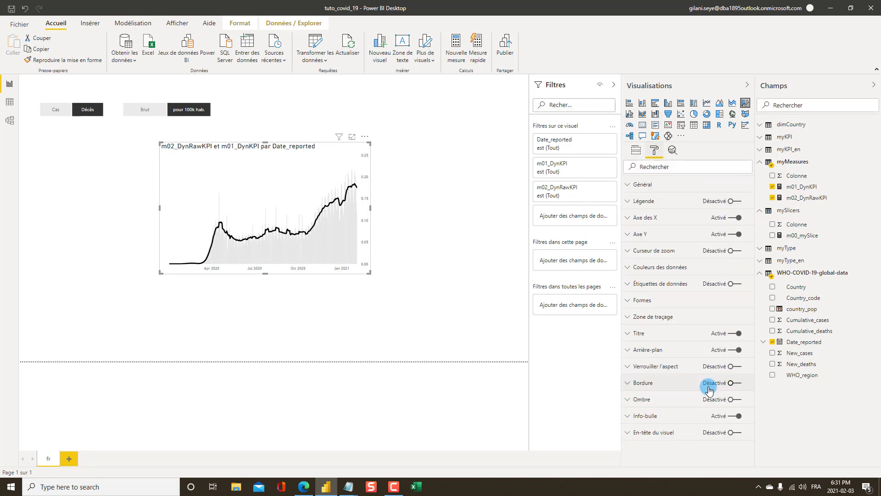
pyautogui.click(737, 383)
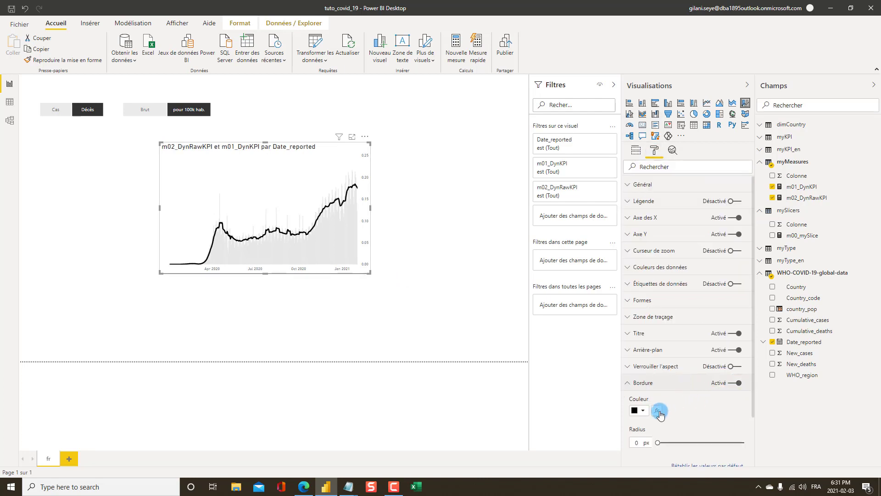
# Step: Format the chart's border colour by Règles based on the m00_mySlice measure
pyautogui.click(658, 411)
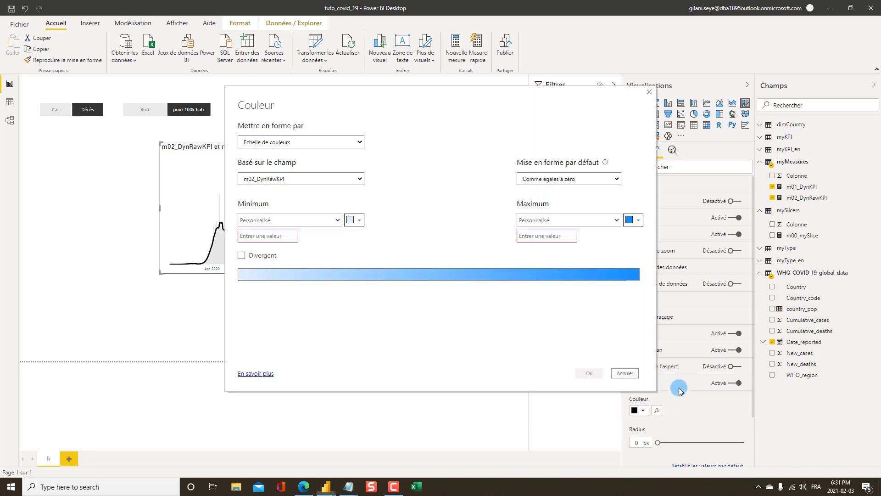
pyautogui.click(288, 142)
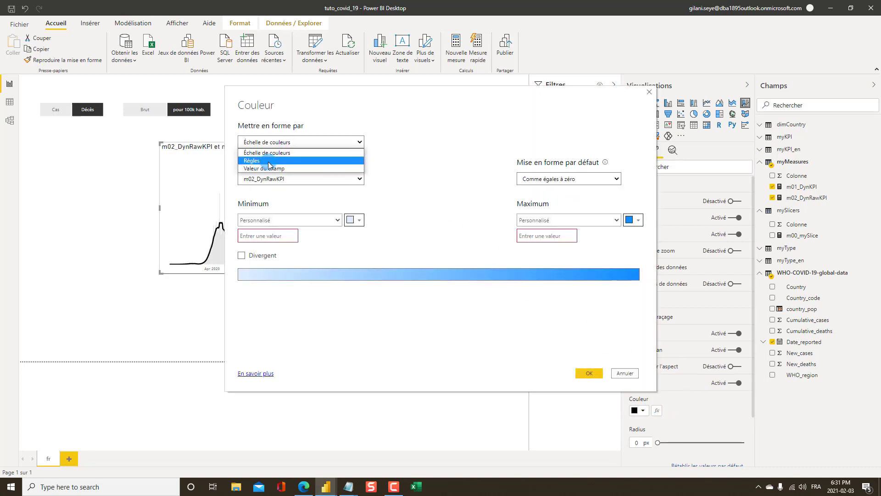
pyautogui.click(271, 160)
pyautogui.click(272, 182)
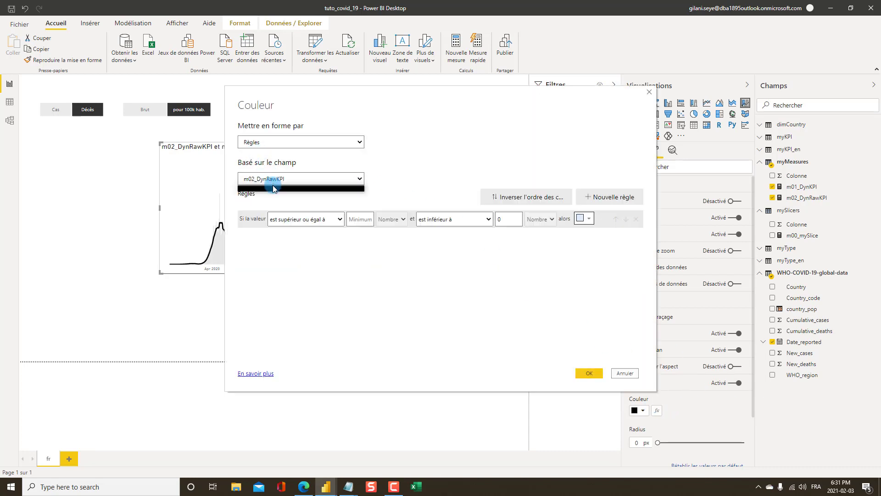
pyautogui.click(267, 268)
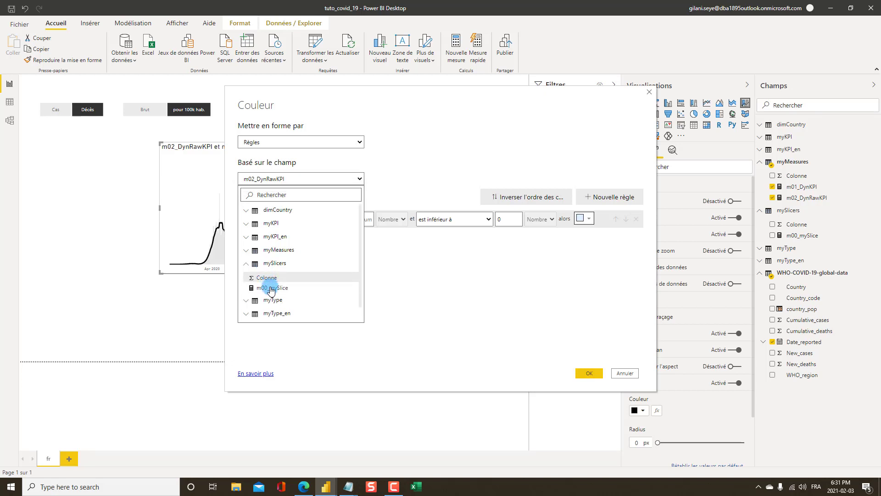
pyautogui.click(268, 287)
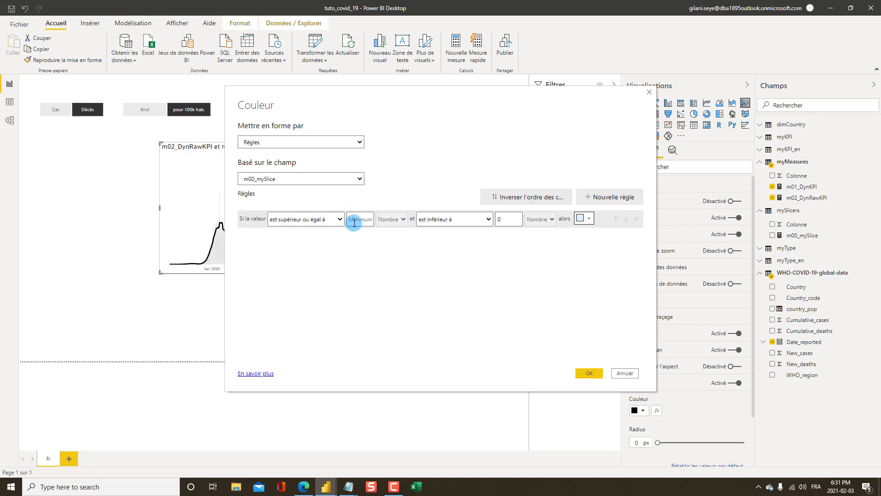
# Step: Set the first border rule to values from 1 up to and including 2, using the recent light blue-green colour
pyautogui.write('1')
pyautogui.click(454, 218)
pyautogui.click(443, 240)
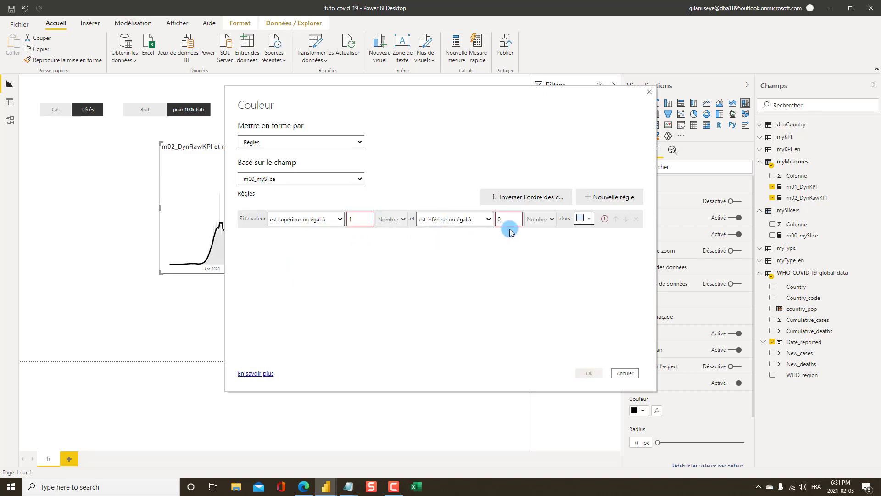
pyautogui.click(491, 219)
pyautogui.moveTo(509, 219); pyautogui.dragTo(490, 221)
pyautogui.write('2')
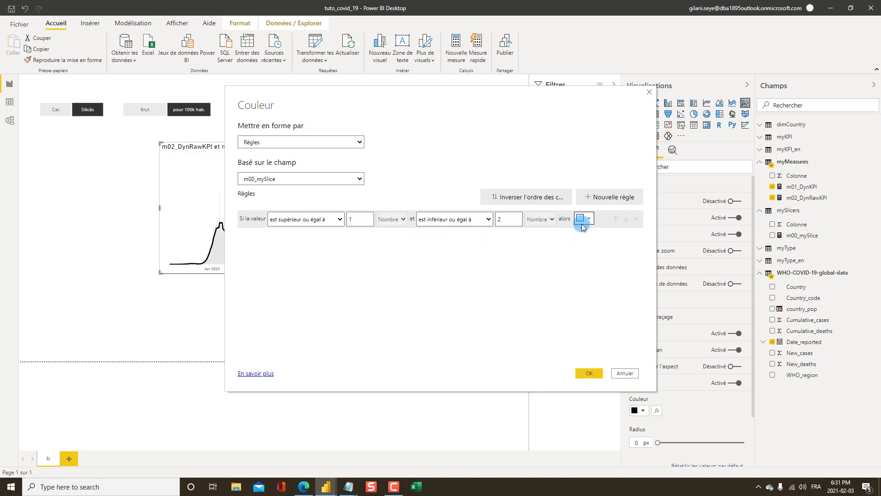
pyautogui.click(586, 225)
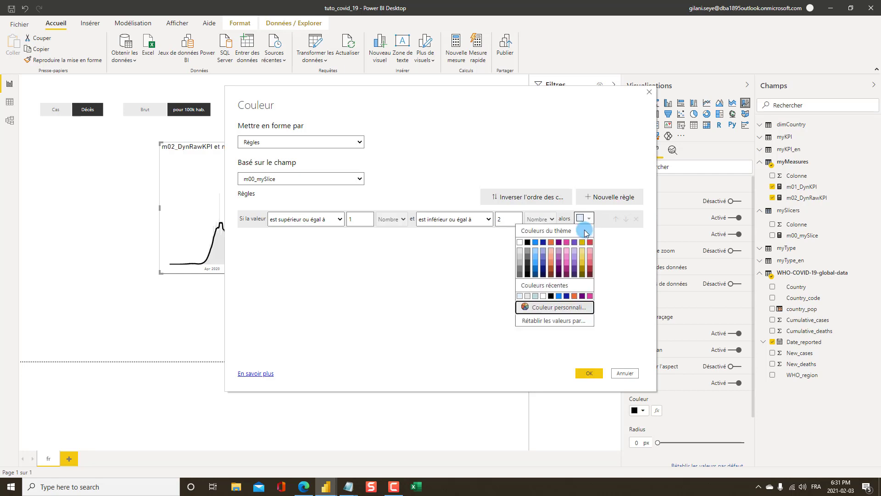
pyautogui.click(536, 298)
# Step: Add a second border colour rule for values greater than or equal to 3 and less than or equal to 40
pyautogui.doubleClick(617, 201)
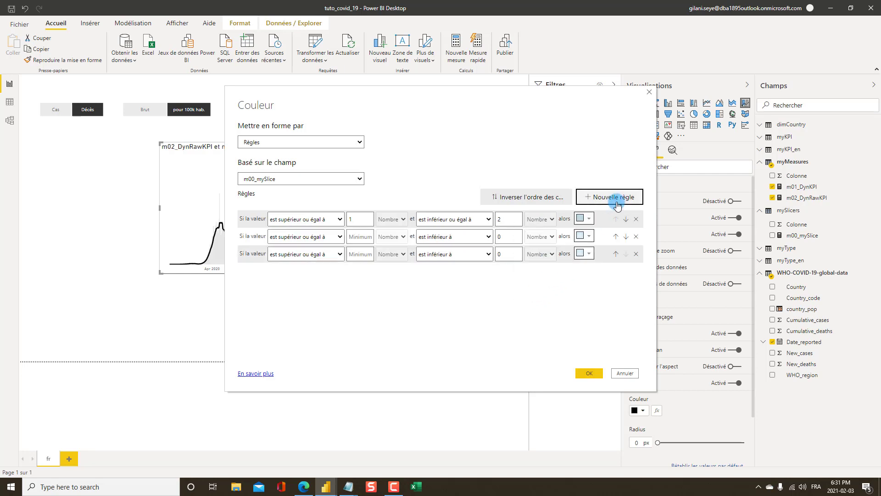
pyautogui.click(340, 237)
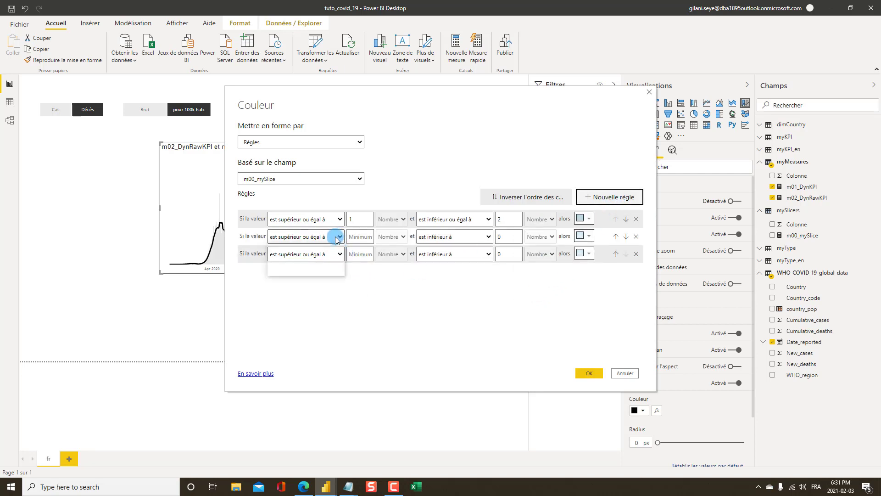
pyautogui.click(314, 256)
pyautogui.click(356, 238)
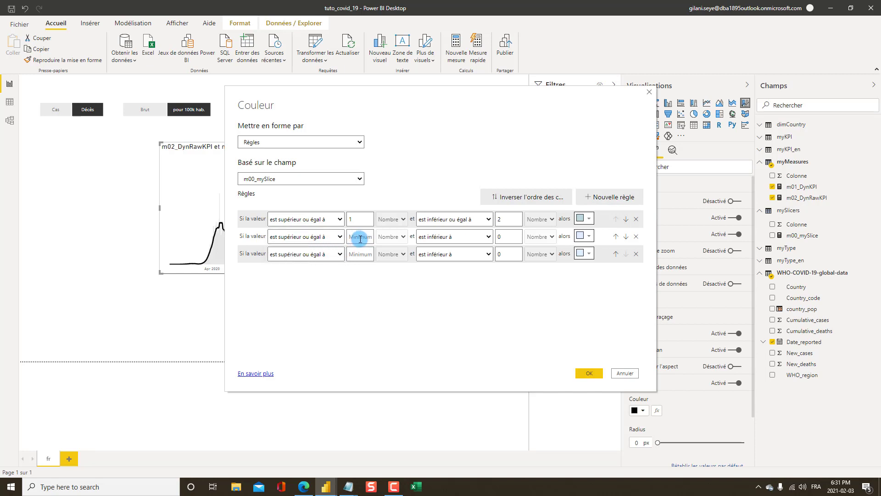
pyautogui.write('3')
pyautogui.click(445, 237)
pyautogui.click(455, 255)
pyautogui.click(502, 237)
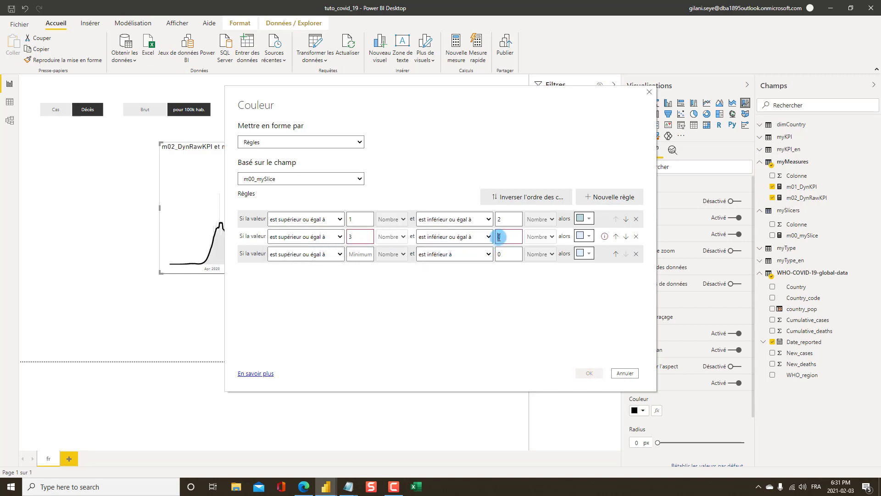
pyautogui.write('40')
# Step: Give the second border rule the light grey theme colour and delete the empty third rule, applying the border formatting
pyautogui.click(583, 236)
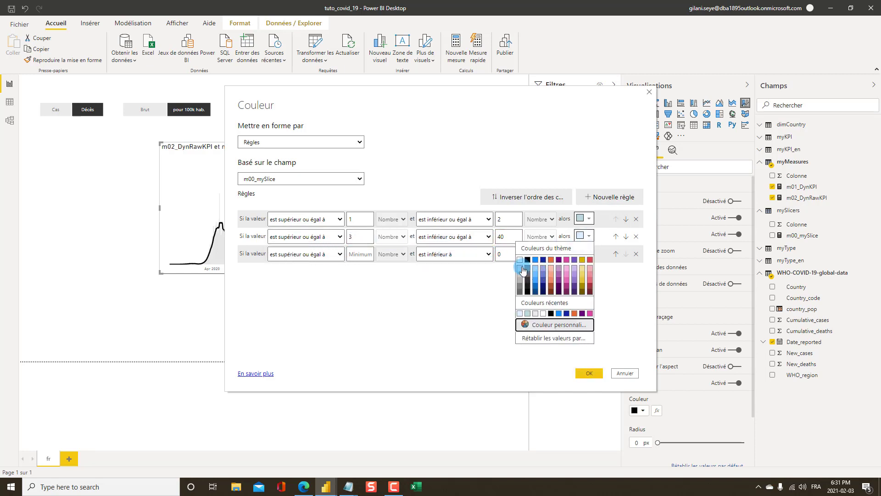
pyautogui.click(521, 270)
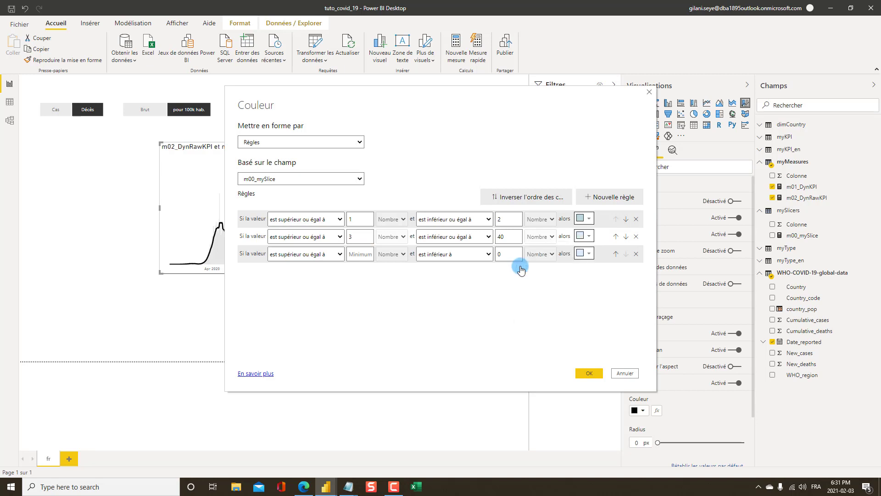
pyautogui.click(636, 254)
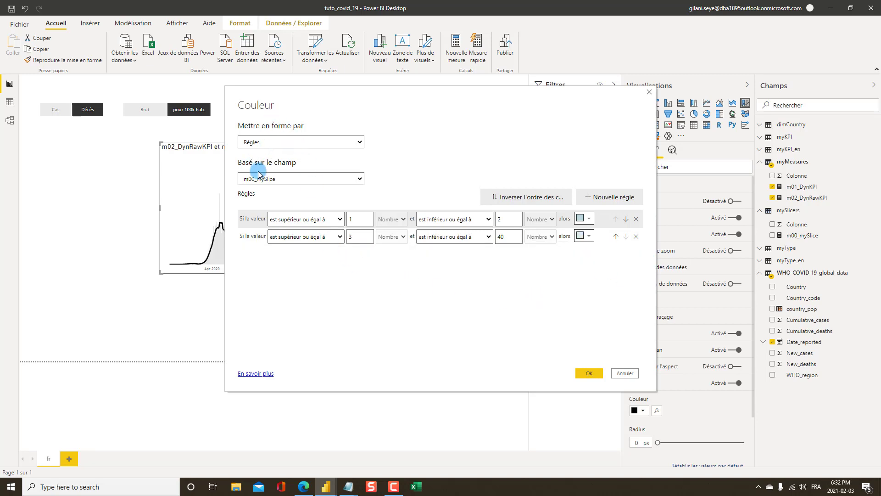
pyautogui.click(591, 374)
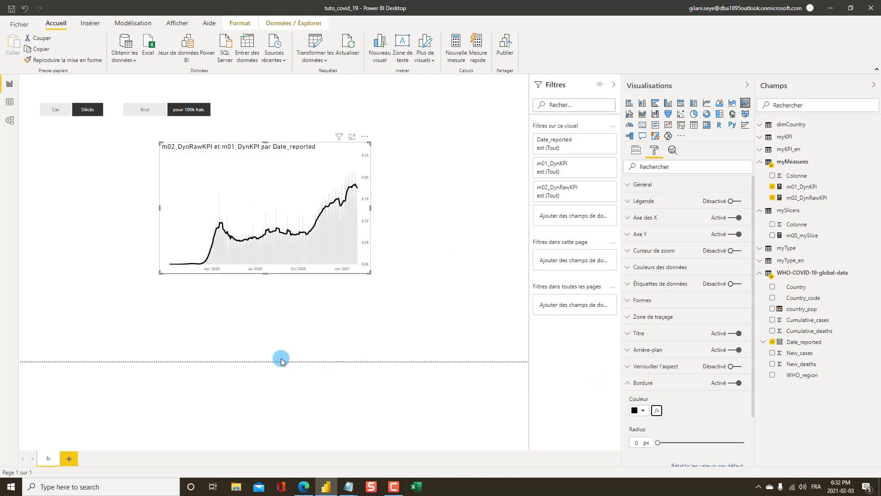
# Step: Switch the KPI slicer to Cas to check the chart's column and border colours
pyautogui.click(283, 330)
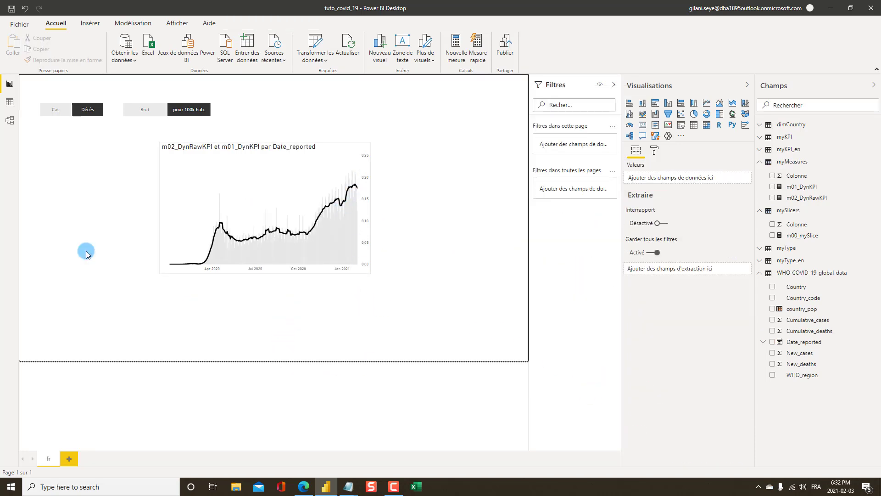
pyautogui.click(51, 112)
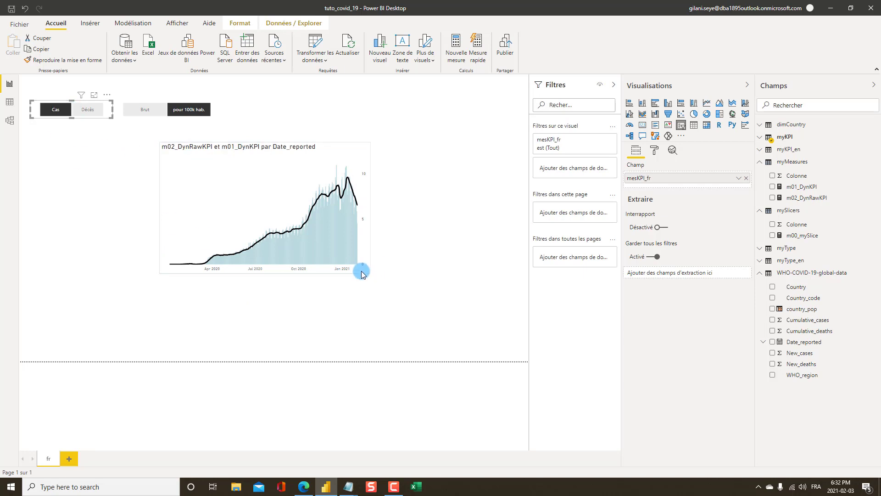
# Step: Set the combo chart's line thickness (Épaisseur du trait) to 2
pyautogui.click(341, 197)
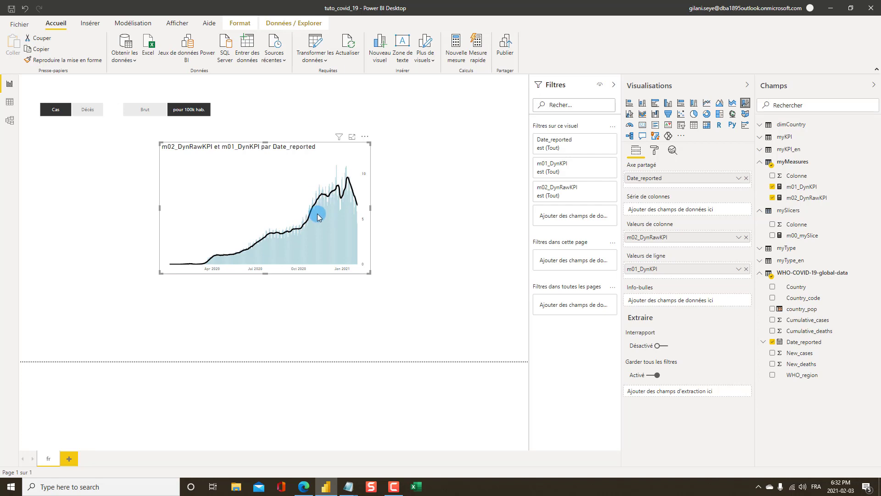
pyautogui.click(657, 151)
pyautogui.click(658, 302)
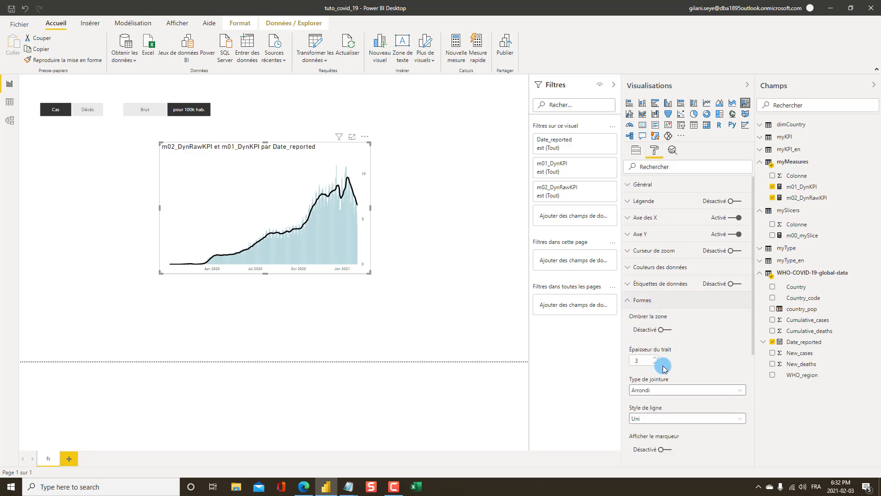
pyautogui.click(654, 363)
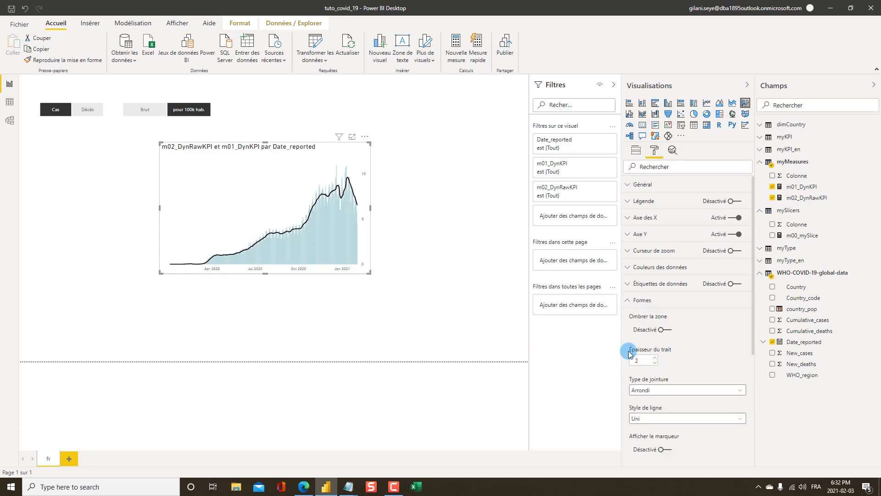
pyautogui.click(623, 301)
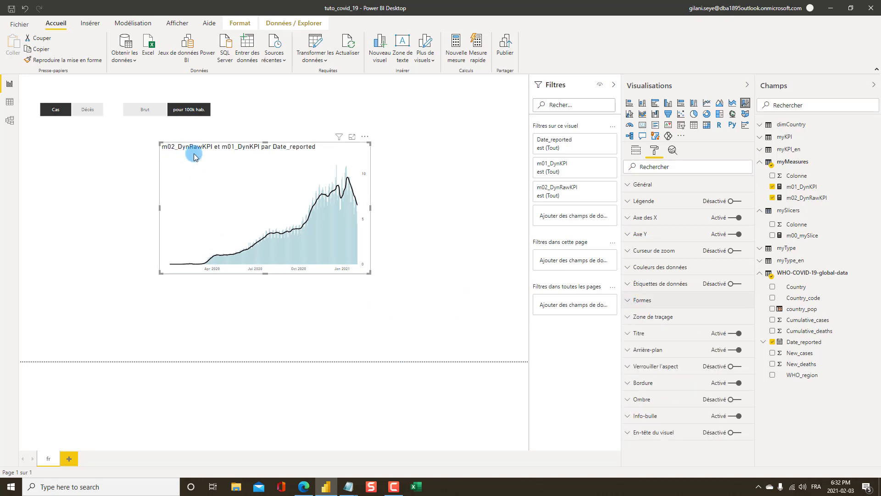
# Step: Compare the chart with the online covid_dashboard_demo report in the browser, filtering it to Cas, and return to Power BI Desktop
pyautogui.hotkey('alt', 'Tab')
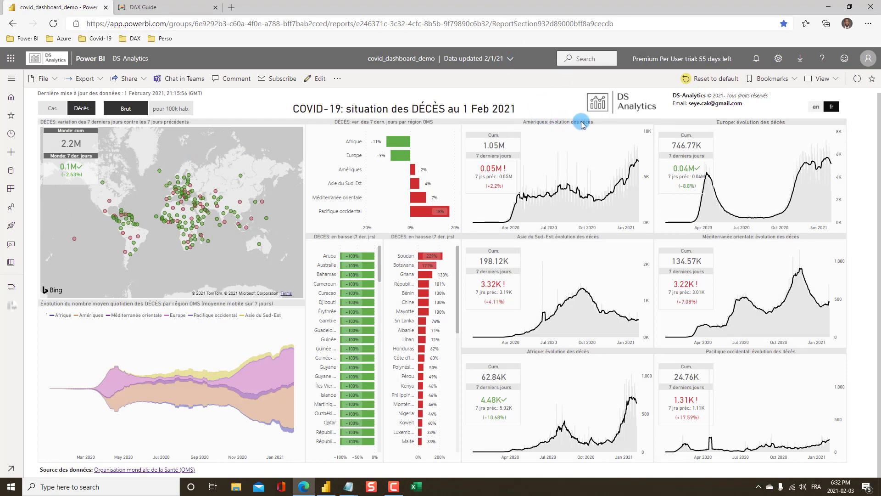
pyautogui.hotkey('alt', 'Tab')
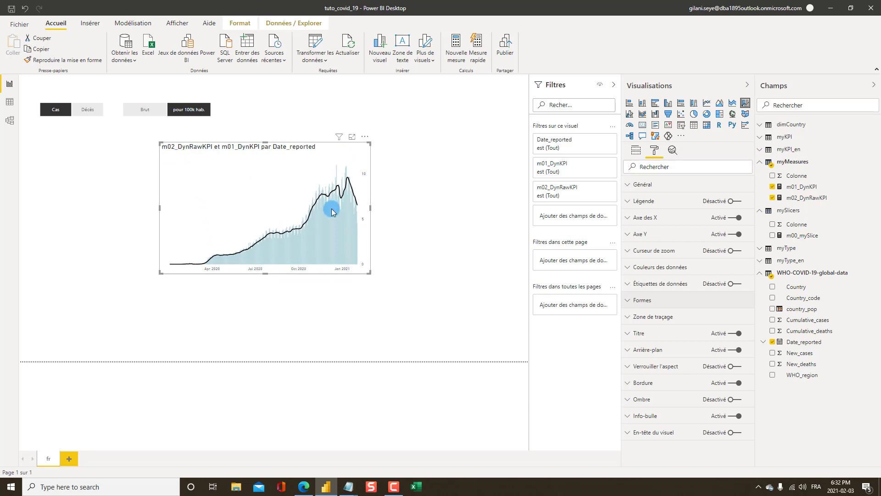
pyautogui.hotkey('alt', 'Tab')
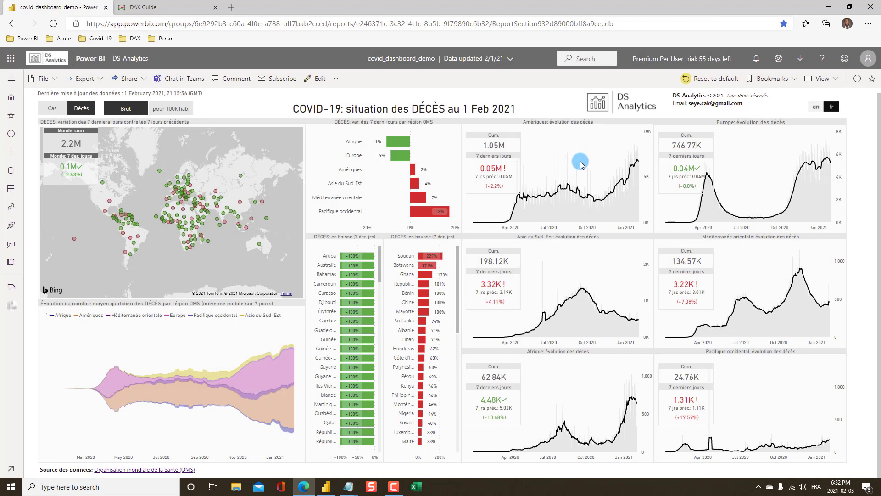
pyautogui.click(55, 109)
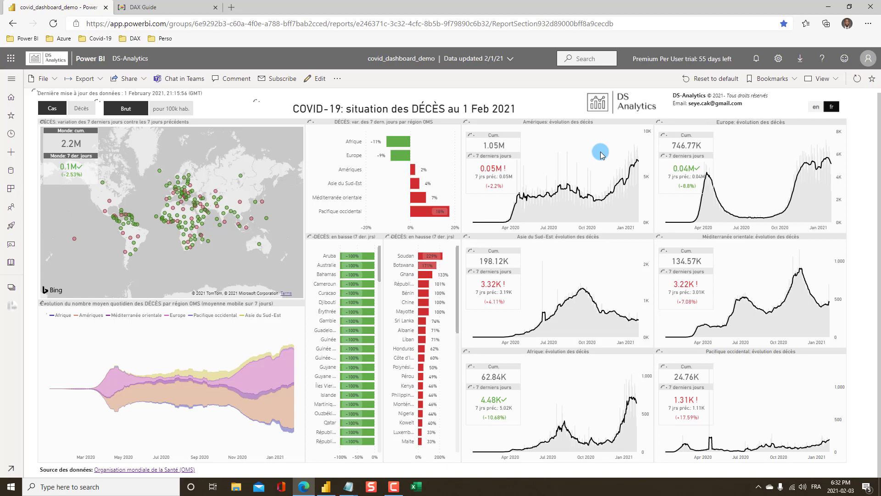
pyautogui.hotkey('alt', 'Tab')
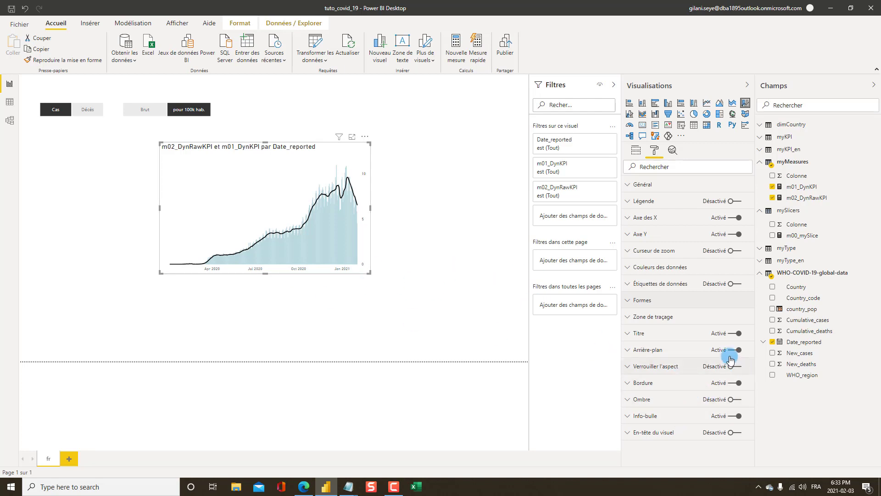
# Step: Format the chart's background colour by Règles based on the m00_mySlice measure
pyautogui.click(674, 349)
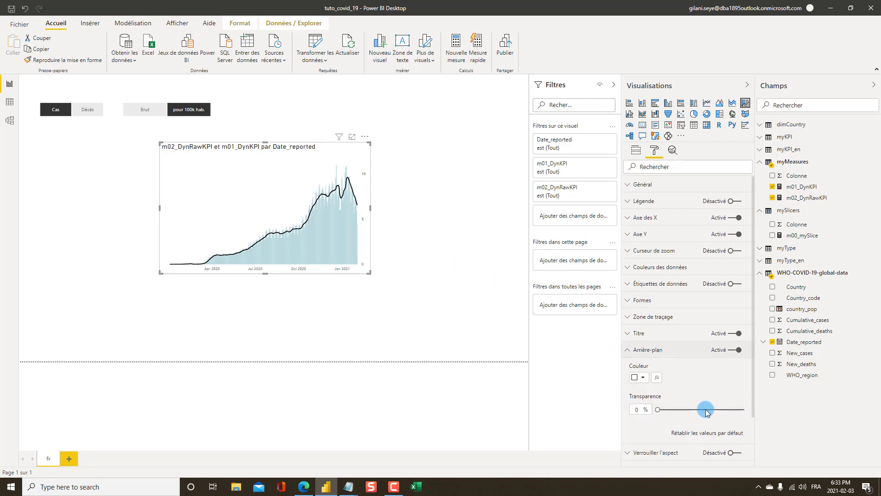
pyautogui.click(658, 379)
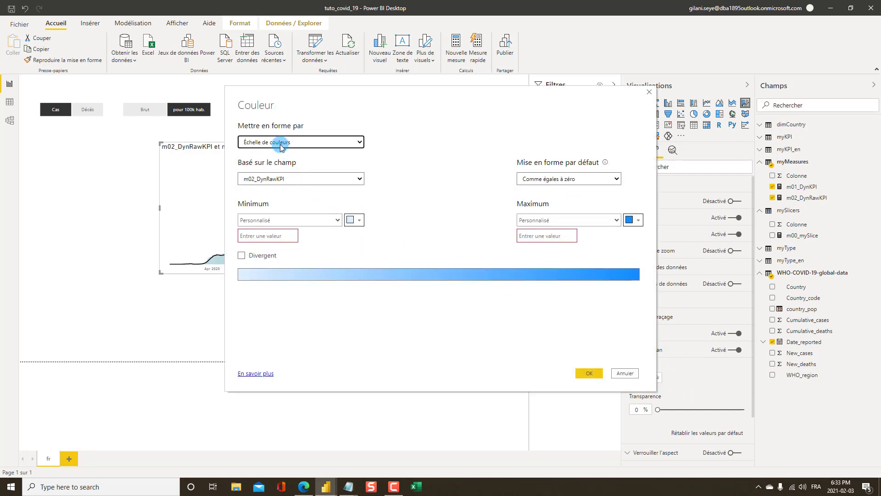
pyautogui.click(281, 142)
pyautogui.click(279, 161)
pyautogui.click(291, 179)
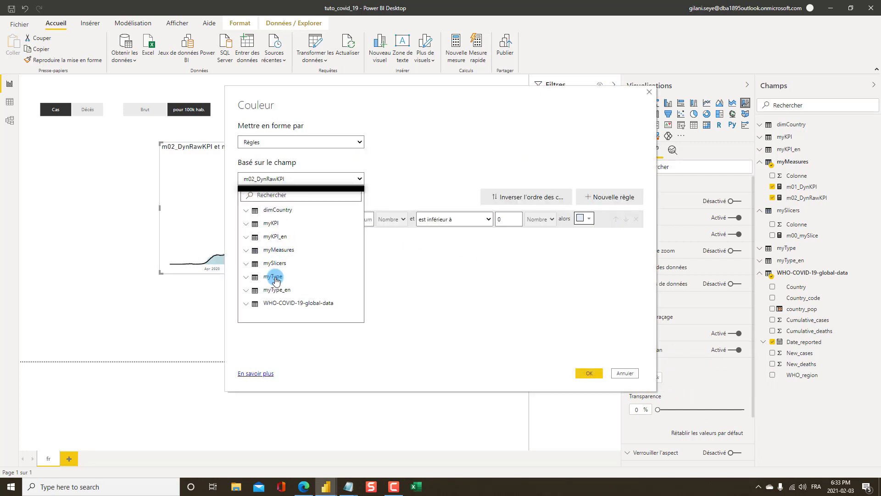
pyautogui.click(289, 263)
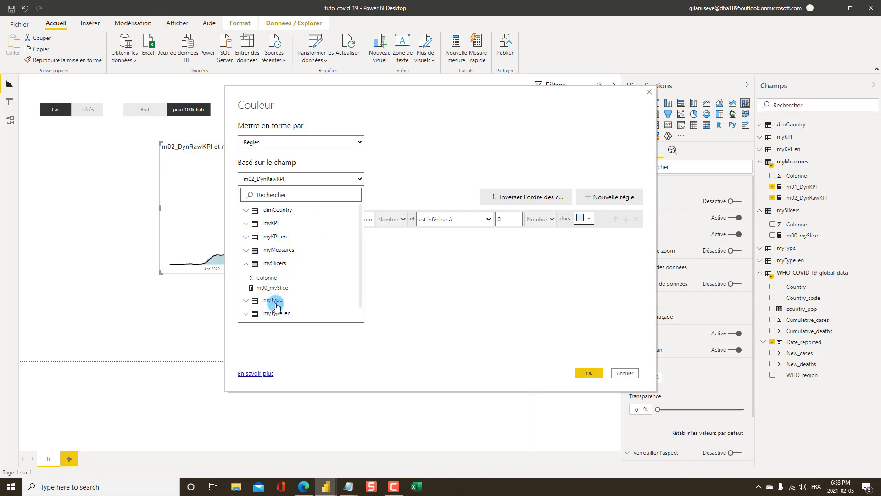
pyautogui.click(276, 288)
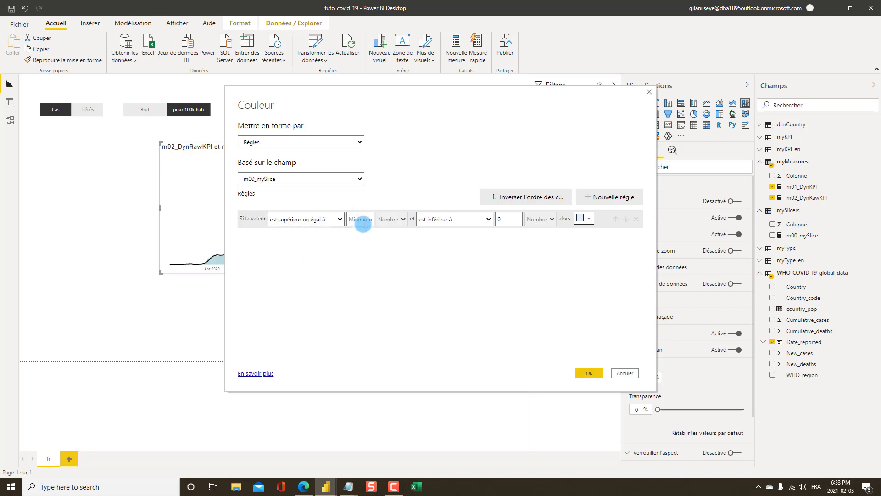
# Step: Set the first background rule to values from 1 up to and including 2, using the recent light blue-green colour
pyautogui.write('1')
pyautogui.click(436, 220)
pyautogui.click(440, 241)
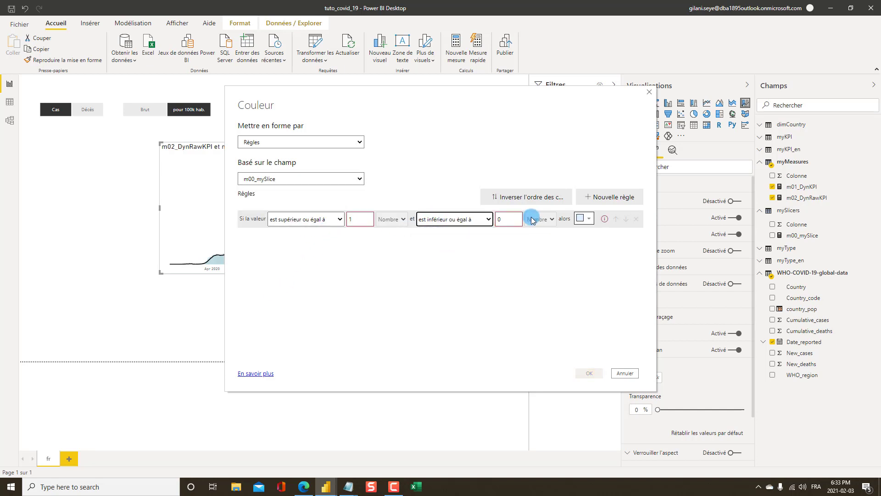
pyautogui.moveTo(513, 220); pyautogui.dragTo(490, 219)
pyautogui.write('2')
pyautogui.click(592, 219)
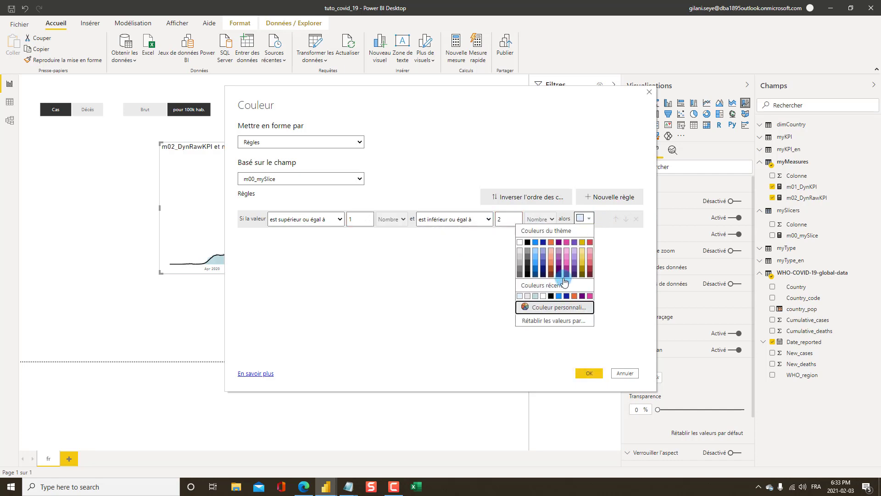
pyautogui.click(542, 297)
# Step: Add a second background rule for values from 3 up to and including 4 in light grey and apply the rules
pyautogui.click(609, 198)
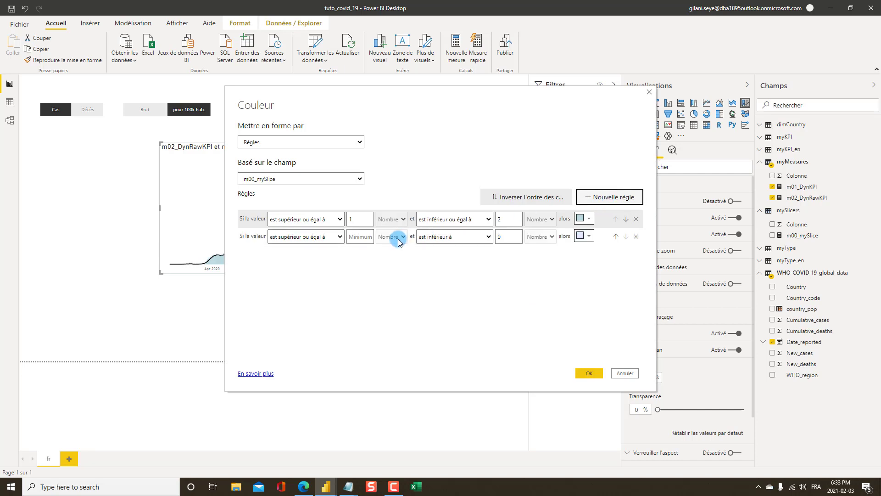
pyautogui.click(370, 237)
pyautogui.write('3')
pyautogui.click(436, 236)
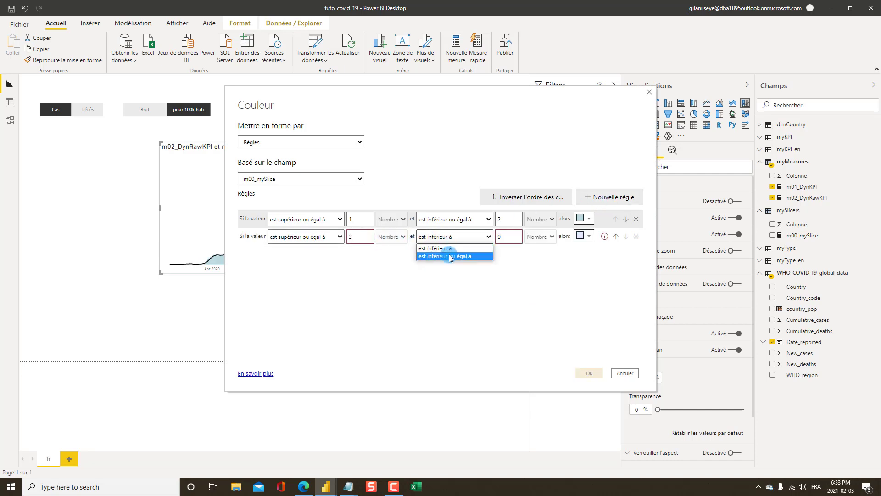
pyautogui.click(441, 258)
pyautogui.write('4')
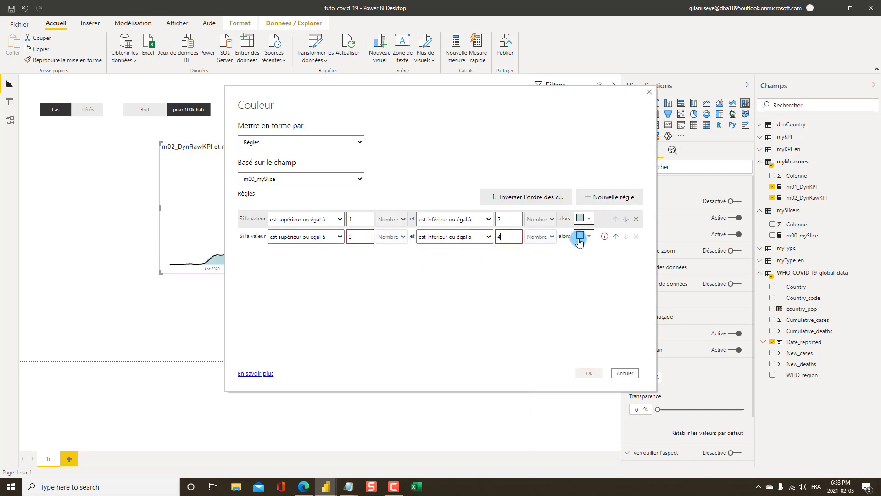
pyautogui.click(583, 236)
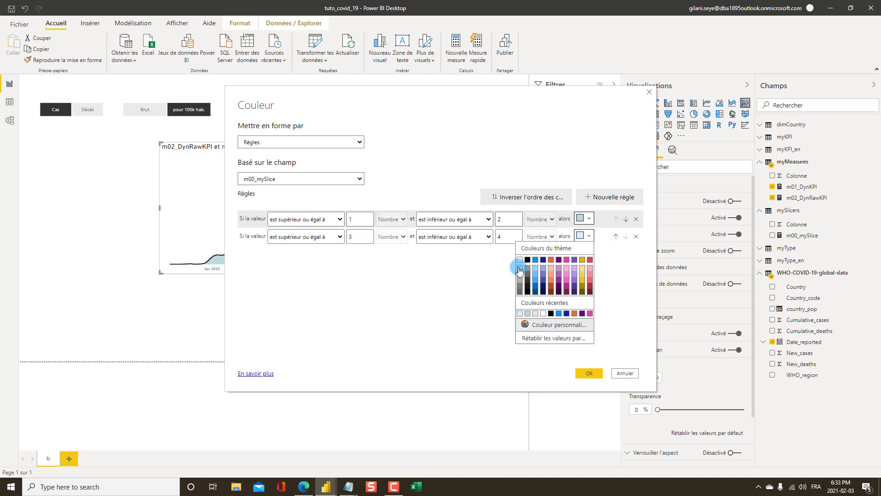
pyautogui.click(519, 270)
pyautogui.click(589, 374)
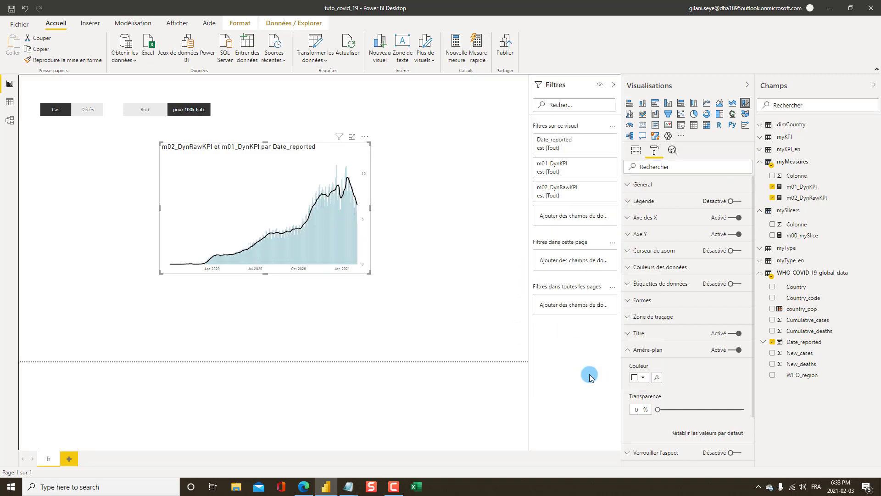
# Step: Set the chart background's transparency to 90 %
pyautogui.click(640, 410)
pyautogui.moveTo(640, 410); pyautogui.dragTo(628, 411)
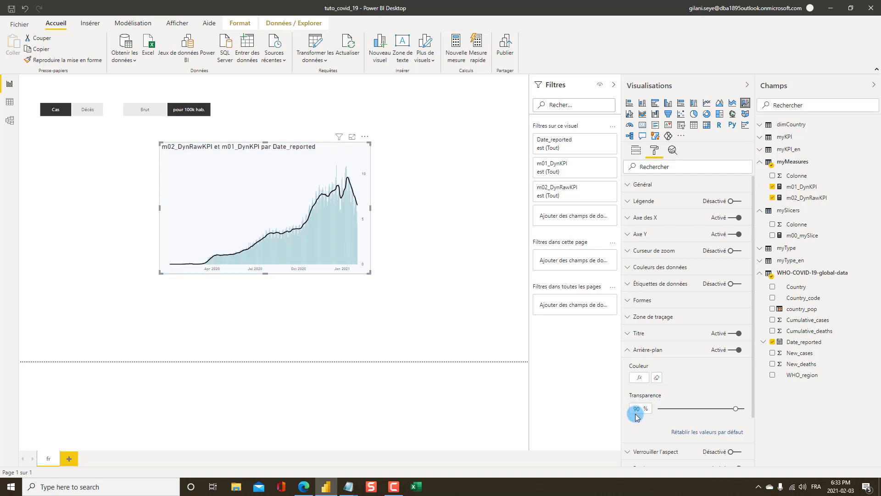
# Step: Format the chart title's font colour by Règles based on the m00_mySlice measure
pyautogui.click(692, 398)
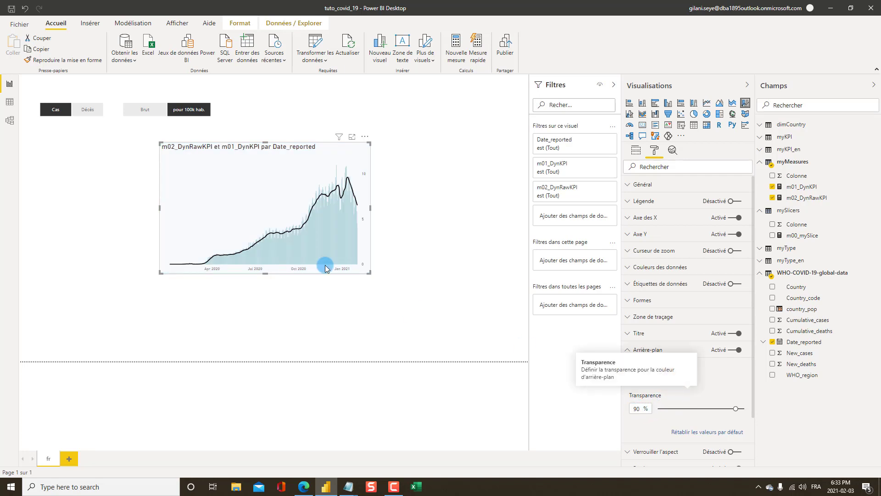
pyautogui.click(173, 150)
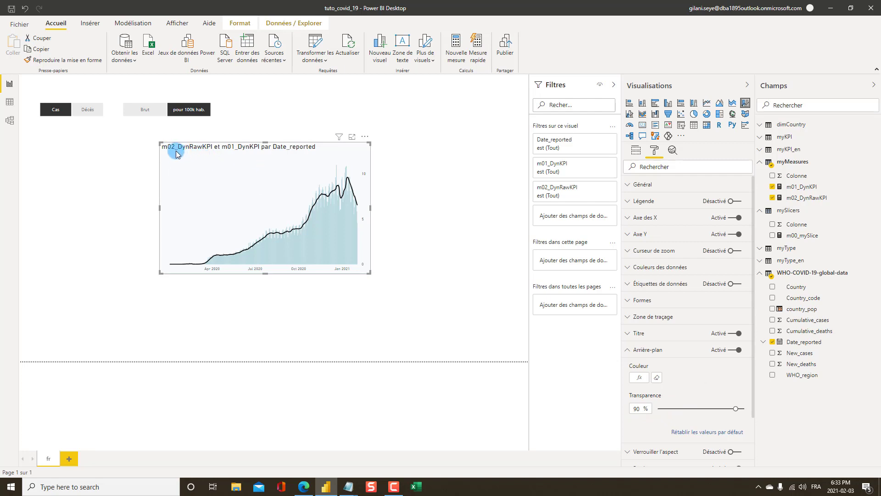
pyautogui.click(643, 334)
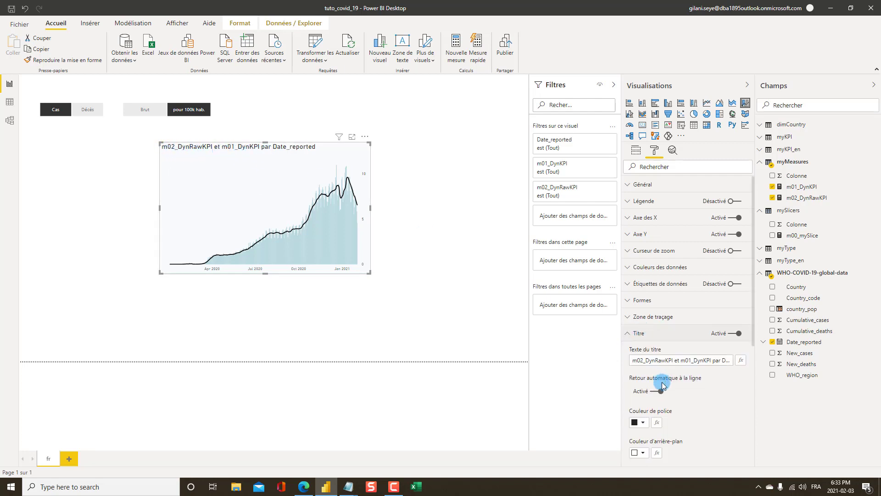
pyautogui.scroll(-3, 712, 405)
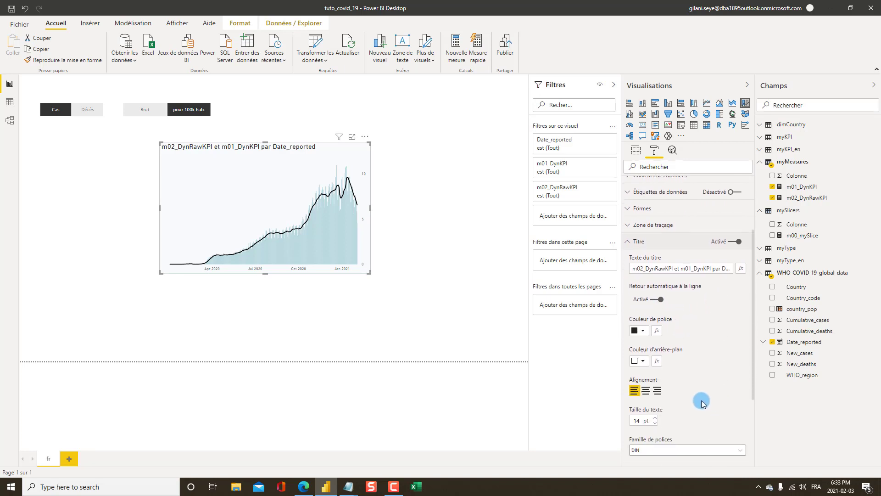
pyautogui.click(657, 331)
pyautogui.click(257, 142)
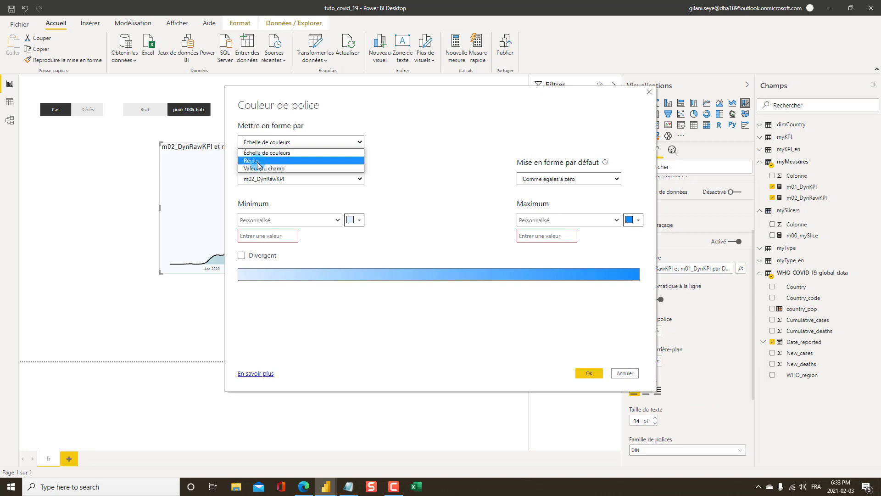
pyautogui.click(257, 161)
pyautogui.click(264, 179)
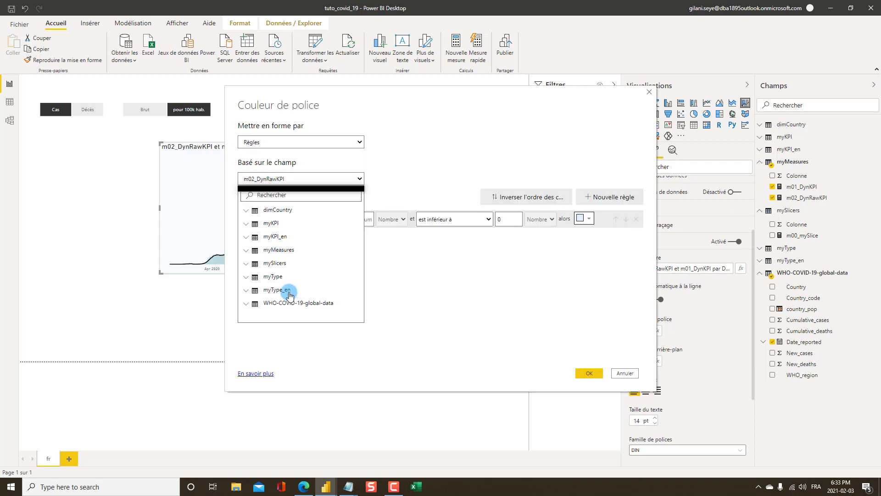
pyautogui.click(271, 266)
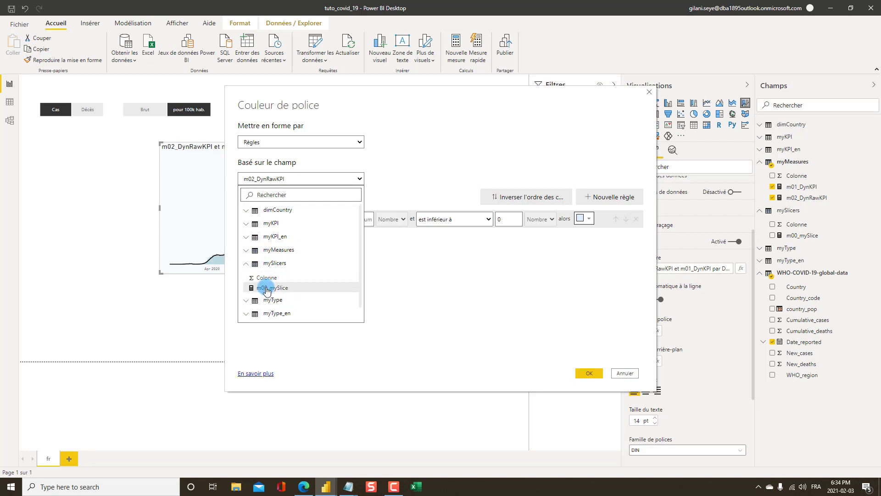
pyautogui.click(271, 289)
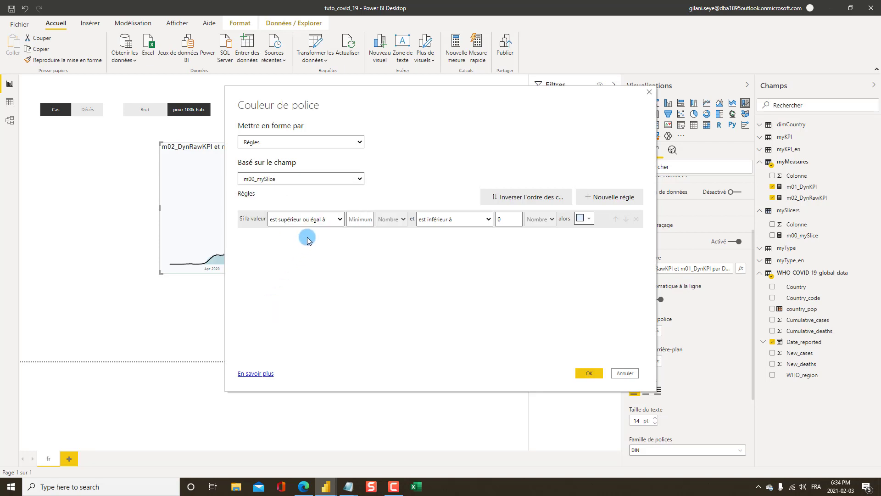
# Step: Set the first font colour rule to values from 1 up to and including 2
pyautogui.write('1')
pyautogui.click(457, 223)
pyautogui.click(454, 239)
pyautogui.moveTo(510, 221); pyautogui.dragTo(489, 224)
pyautogui.write('2')
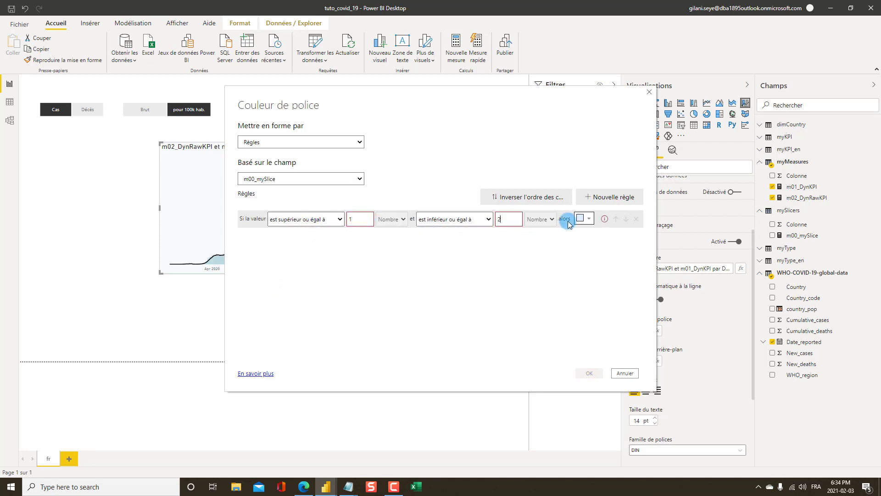
# Step: Copy the cas font colour 02424F from covid_layout_design.txt and use it as the first rule's custom colour
pyautogui.click(588, 219)
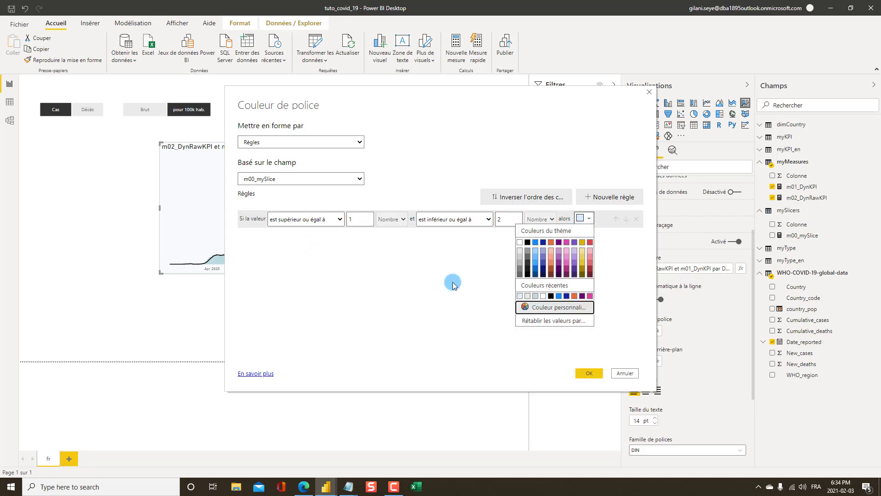
pyautogui.moveTo(348, 492)
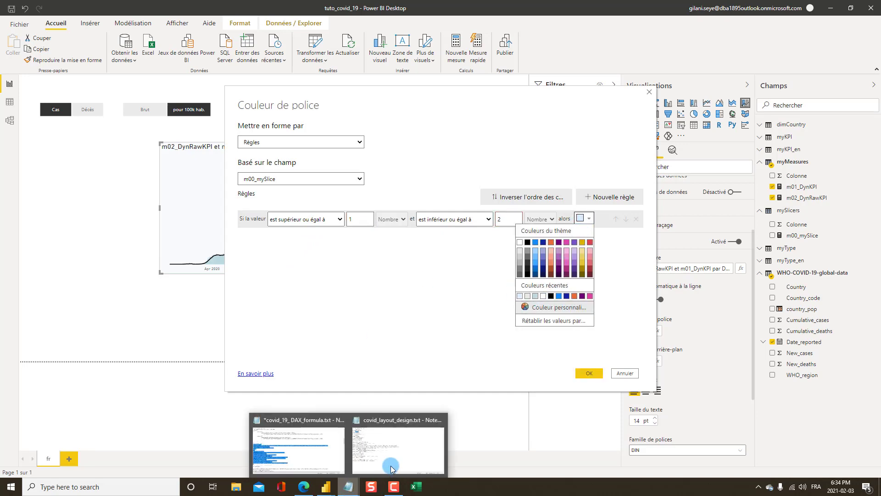
pyautogui.click(291, 409)
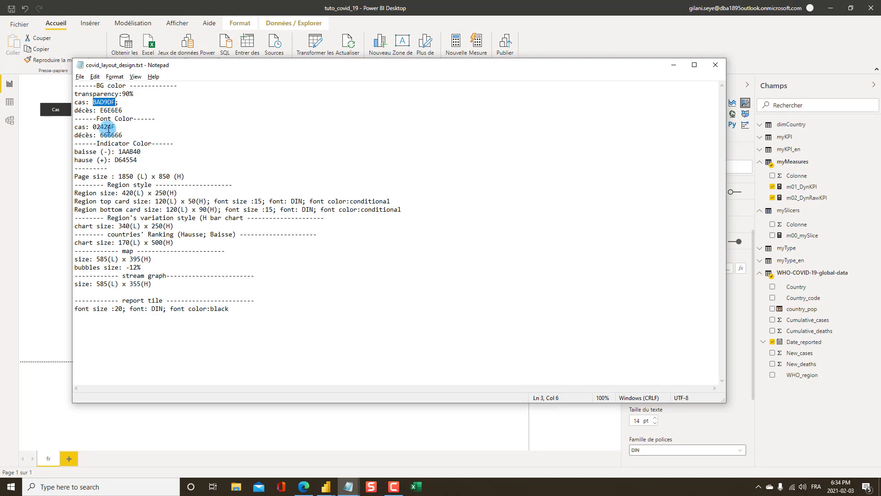
pyautogui.moveTo(118, 129); pyautogui.dragTo(97, 127)
pyautogui.moveTo(93, 126); pyautogui.dragTo(115, 126)
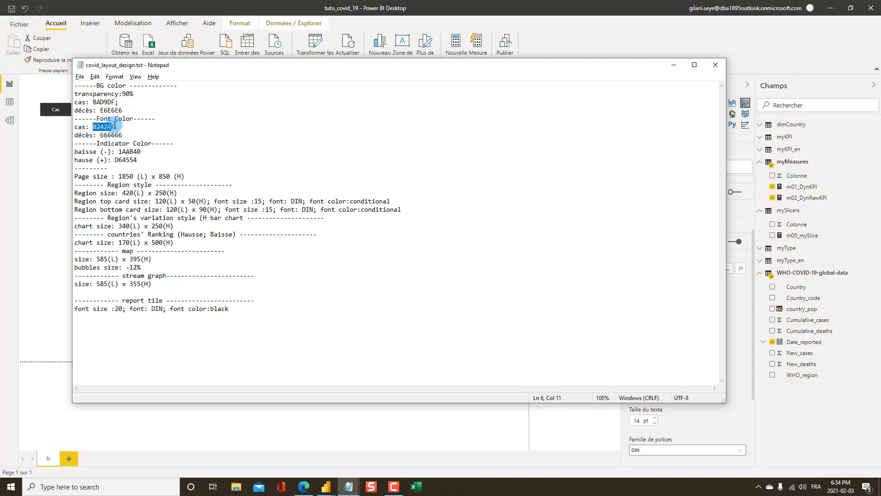
pyautogui.hotkey('alt', 'Tab')
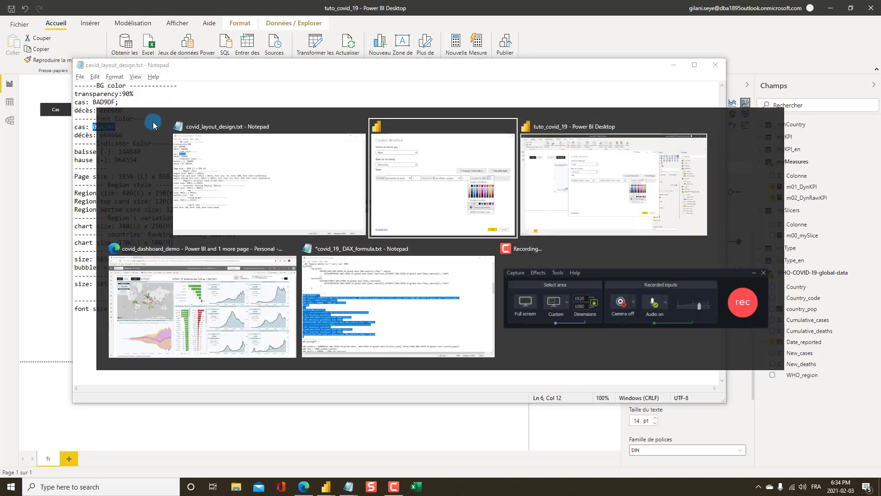
pyautogui.click(561, 307)
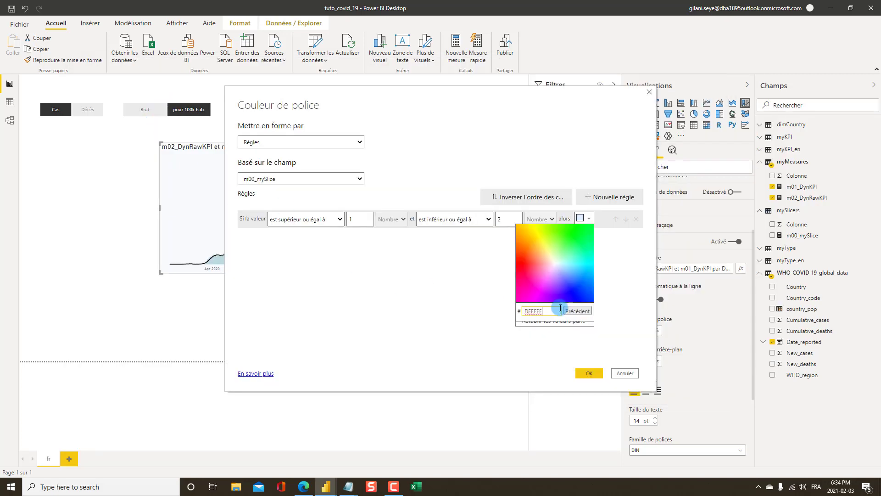
pyautogui.write('002424')
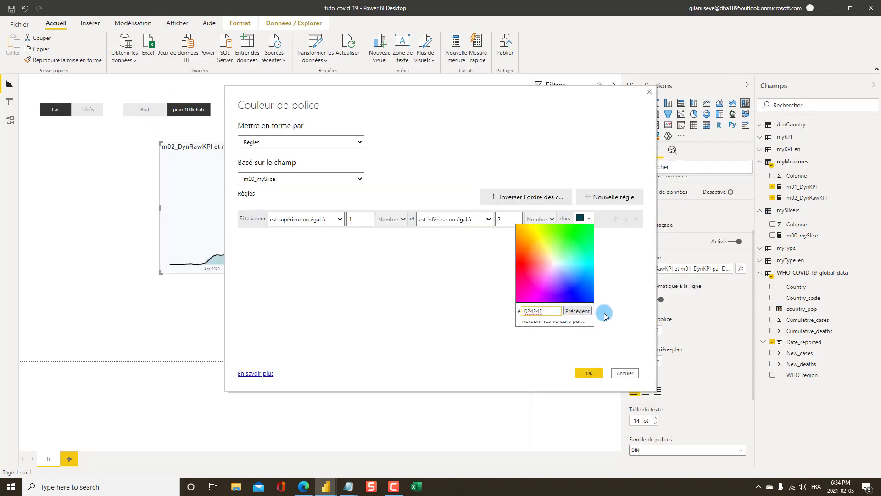
pyautogui.click(633, 290)
# Step: Add a second font colour rule for values from 3 up to and including 4 in dark grey and apply the rules
pyautogui.click(610, 197)
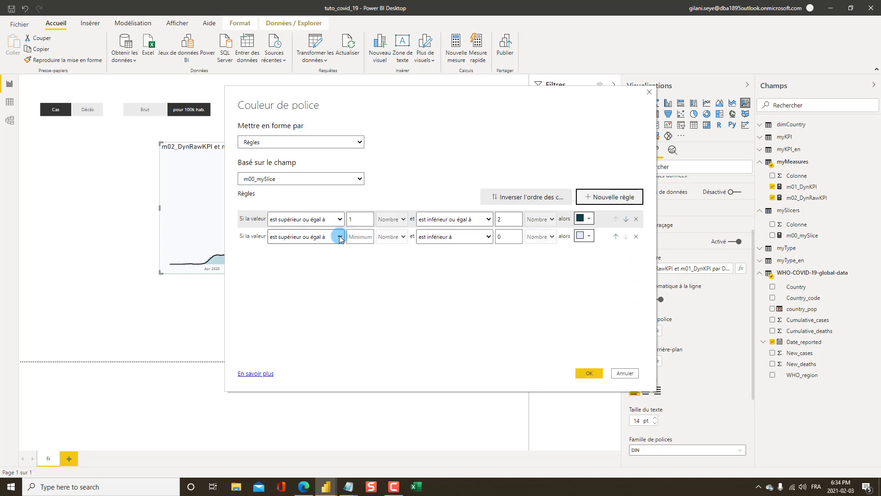
pyautogui.click(341, 237)
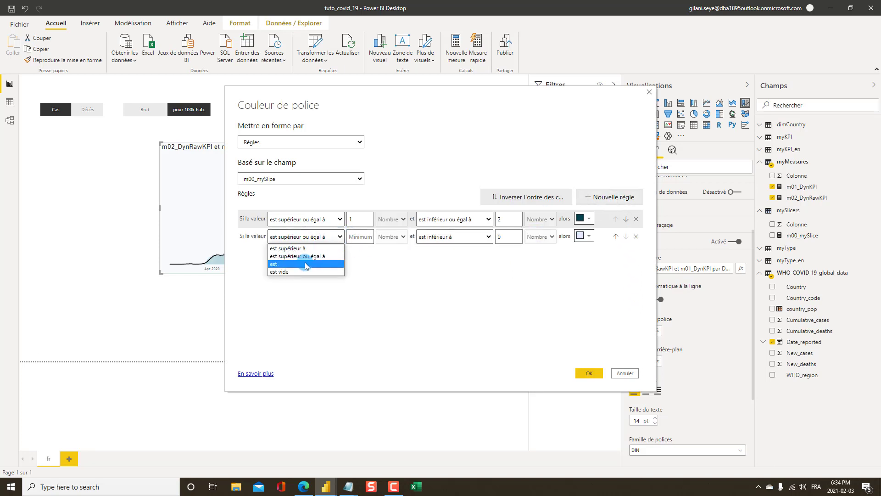
pyautogui.click(360, 237)
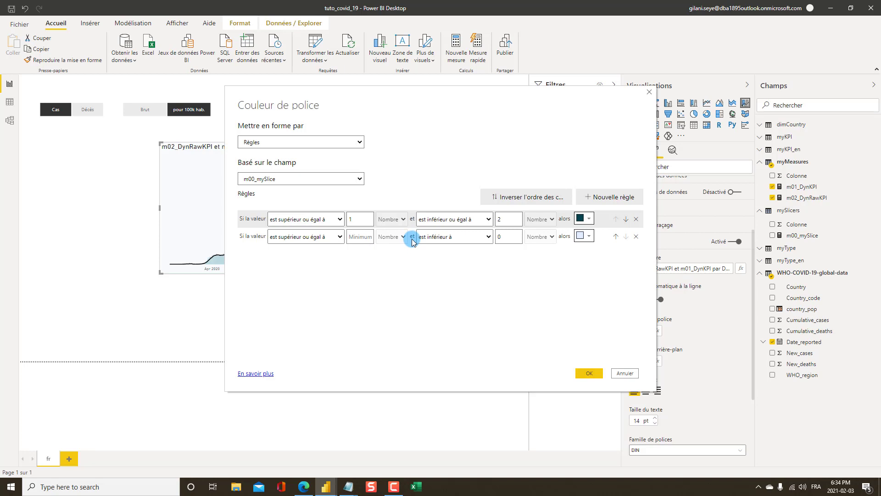
pyautogui.write('3')
pyautogui.click(434, 237)
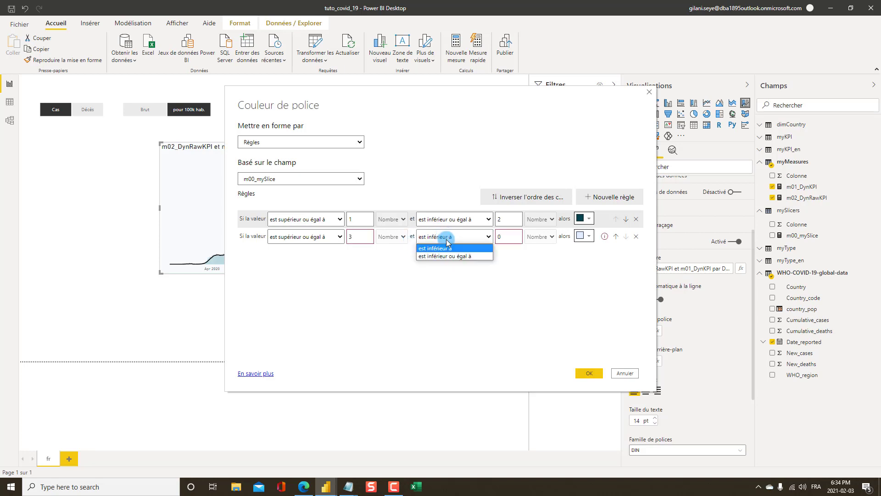
pyautogui.click(443, 255)
pyautogui.click(505, 238)
pyautogui.moveTo(505, 239); pyautogui.dragTo(488, 237)
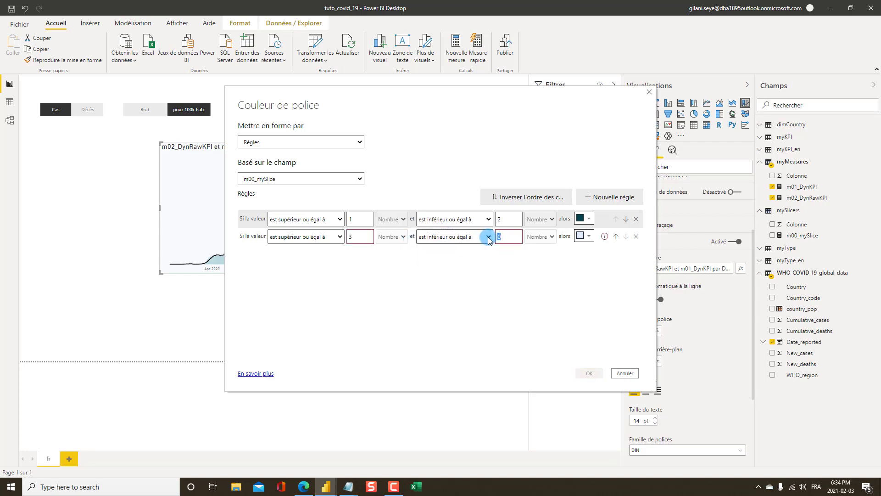
pyautogui.write('4')
pyautogui.click(588, 236)
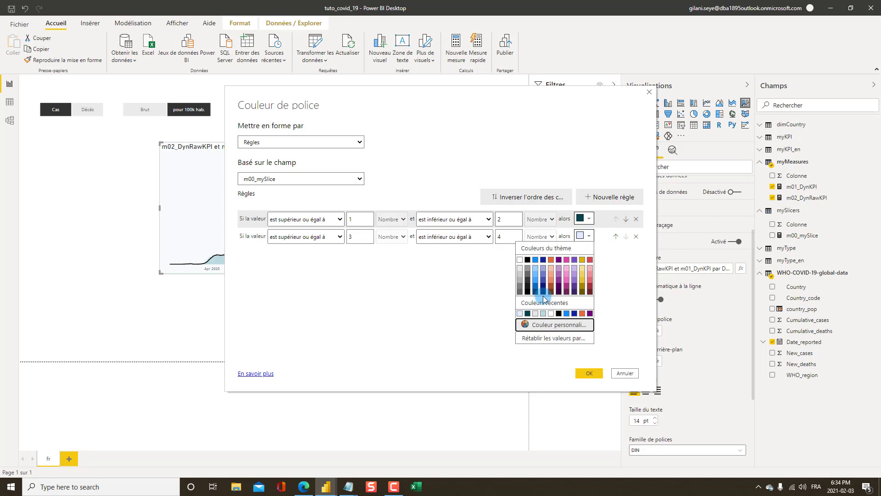
pyautogui.click(520, 294)
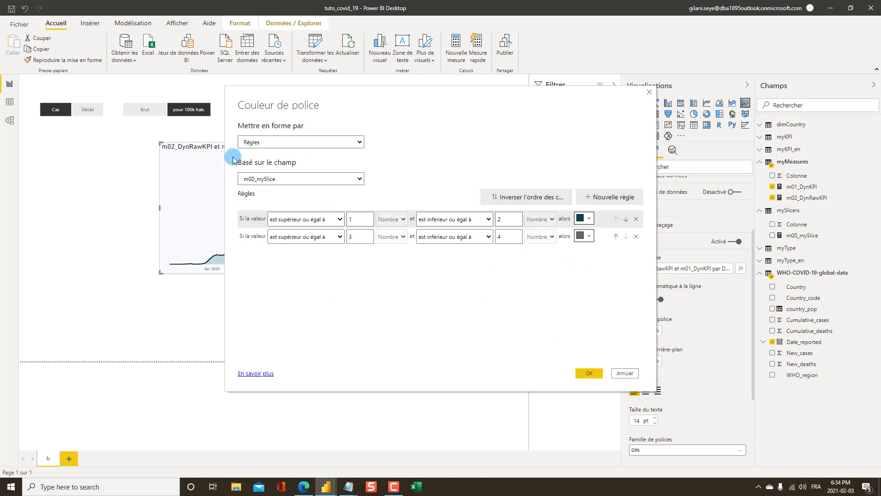
pyautogui.click(586, 374)
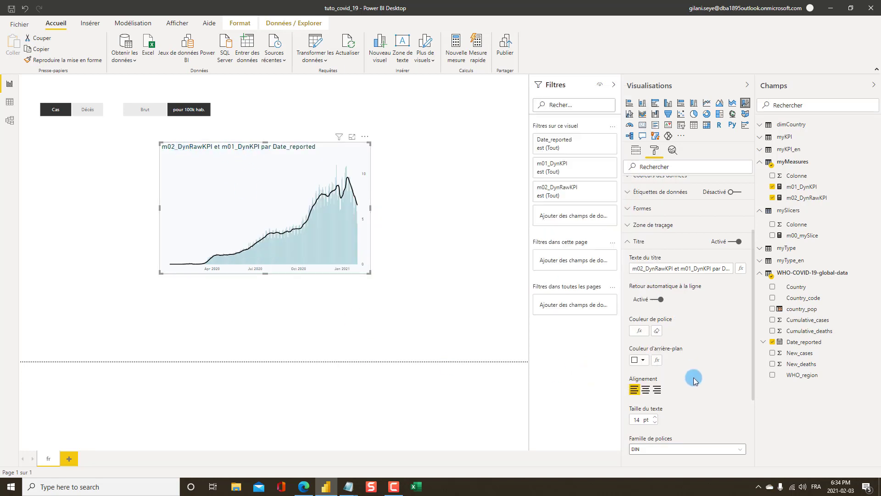
# Step: Format the chart title's background colour by Règles based on the m00_mySlice measure
pyautogui.scroll(-1, 696, 390)
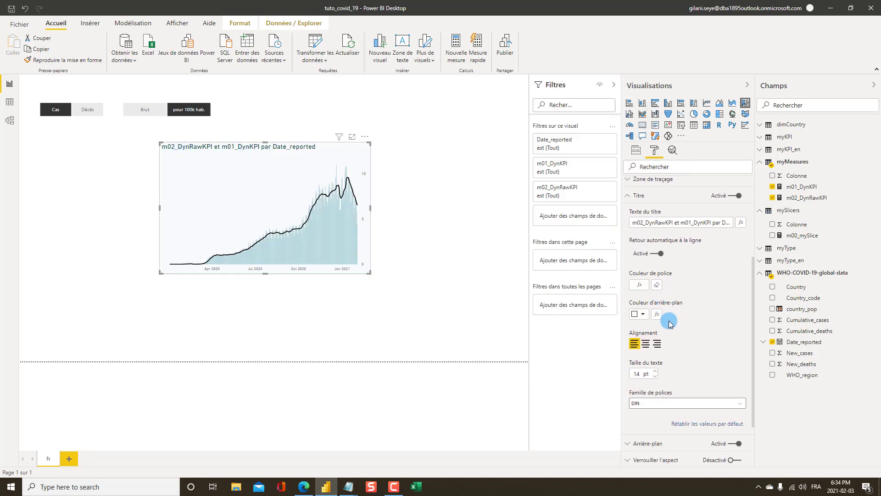
pyautogui.click(657, 315)
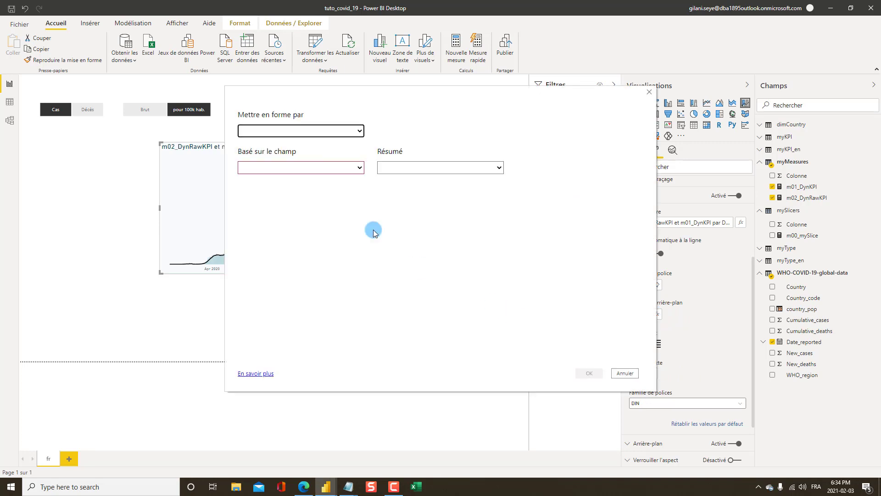
pyautogui.click(277, 143)
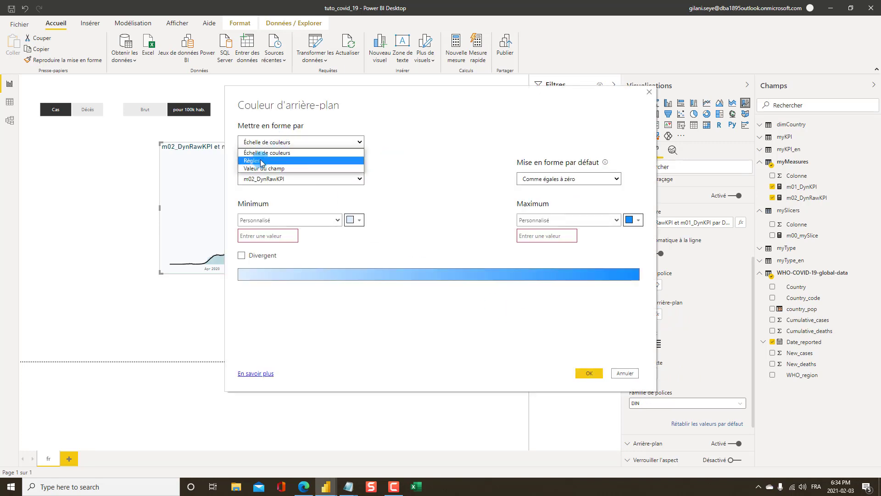
pyautogui.click(275, 163)
pyautogui.click(272, 178)
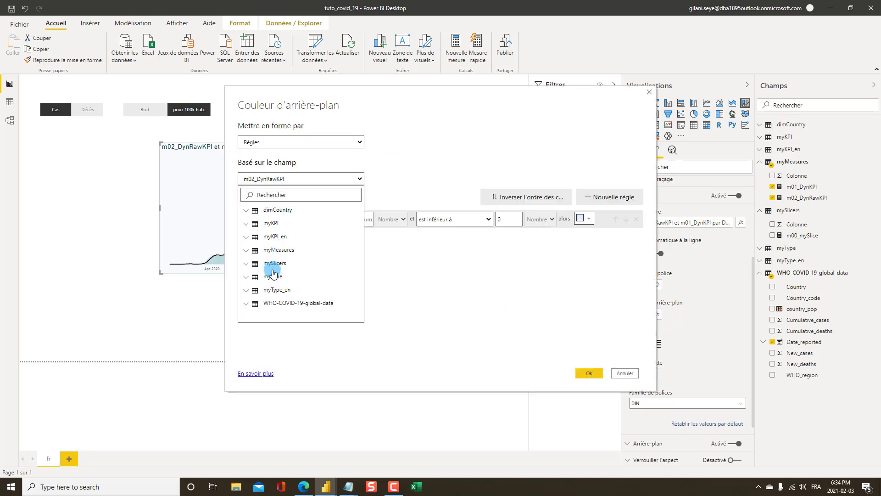
pyautogui.click(274, 264)
pyautogui.click(274, 288)
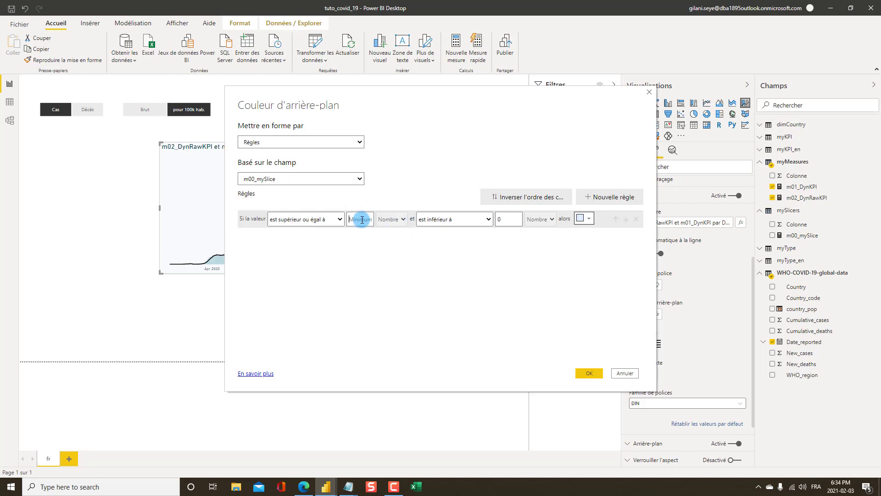
# Step: Set the first title background rule to values from 1 up to and including 2 in light grey
pyautogui.write('1')
pyautogui.click(453, 219)
pyautogui.click(440, 238)
pyautogui.press('Tab')
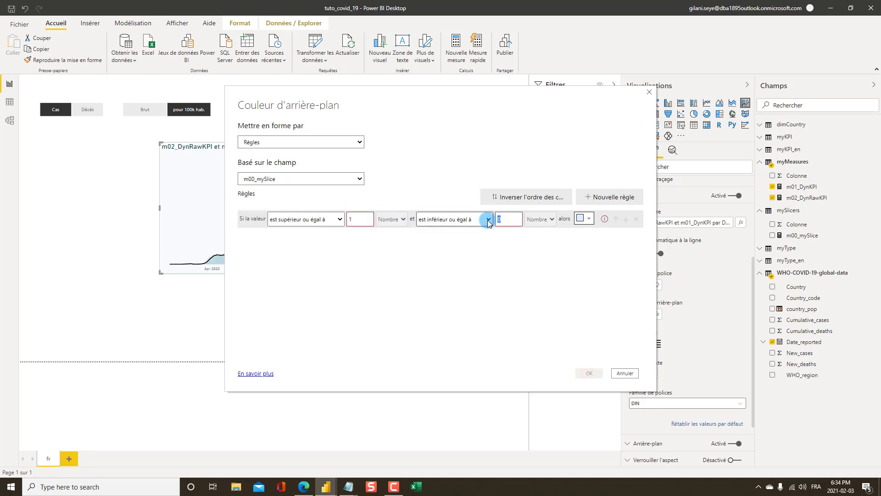
pyautogui.write('2')
pyautogui.click(585, 219)
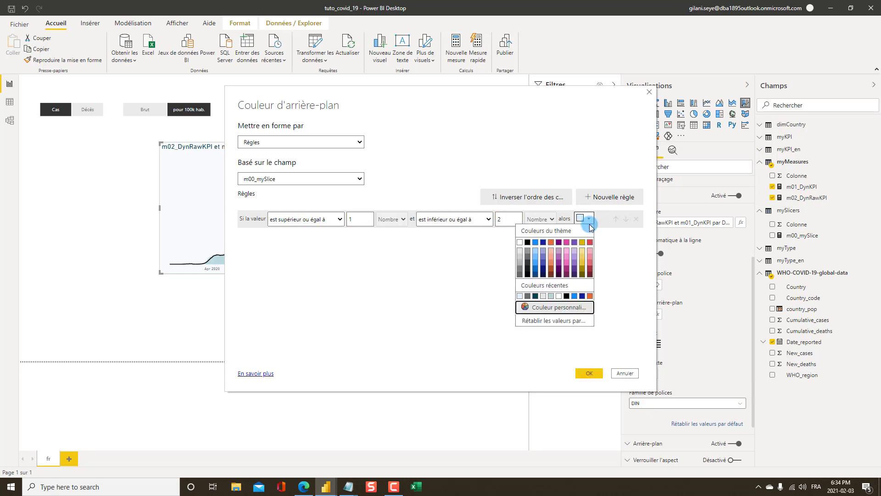
pyautogui.click(521, 252)
# Step: Add a second title background rule for values from 3 up to and including 4, using the recent light blue-green colour
pyautogui.click(609, 196)
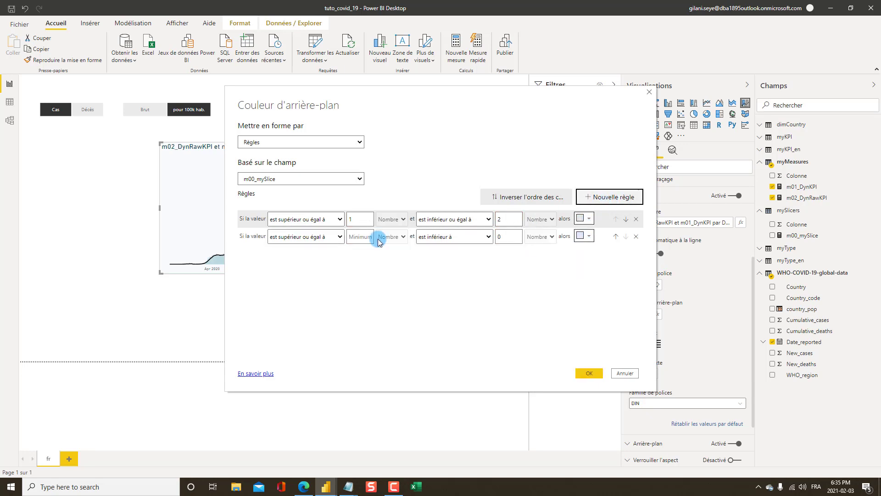
pyautogui.click(363, 237)
pyautogui.write('3')
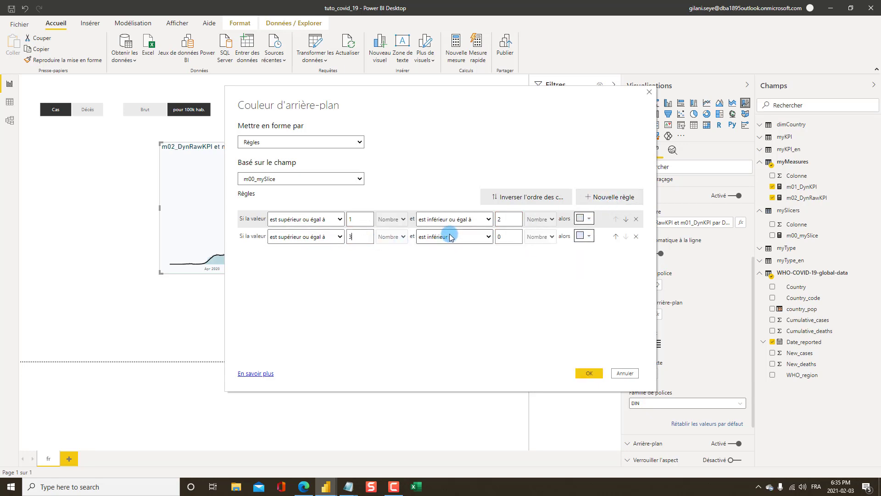
pyautogui.click(455, 236)
pyautogui.click(459, 258)
pyautogui.write('4')
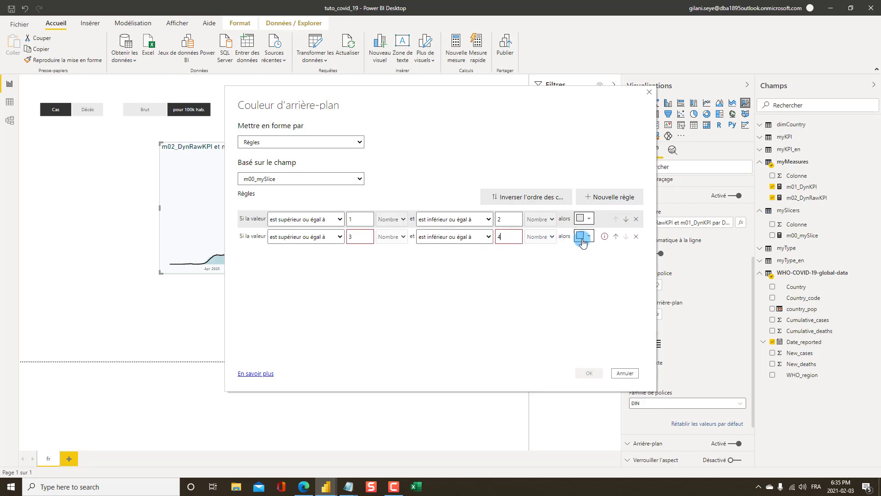
pyautogui.click(585, 236)
pyautogui.click(551, 314)
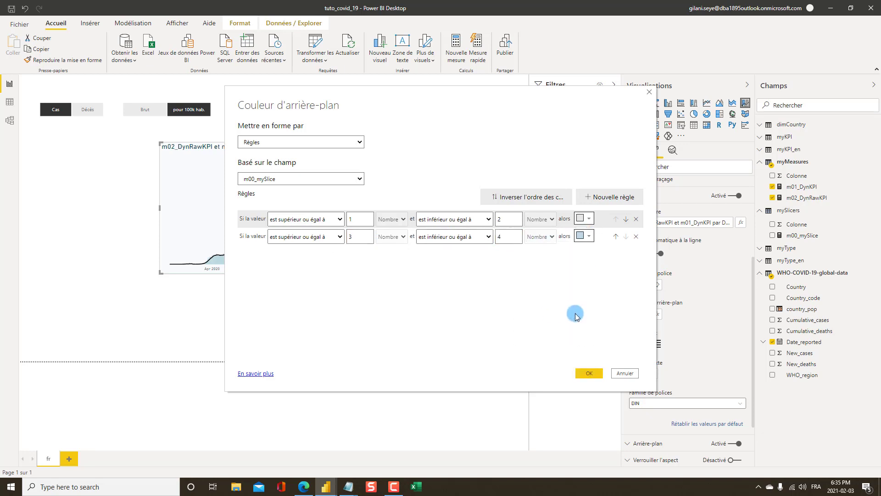
# Step: Recolour the title background rule for values 1 to 2 in light blue-green, change the colour for values 3 to 4, and apply
pyautogui.click(590, 374)
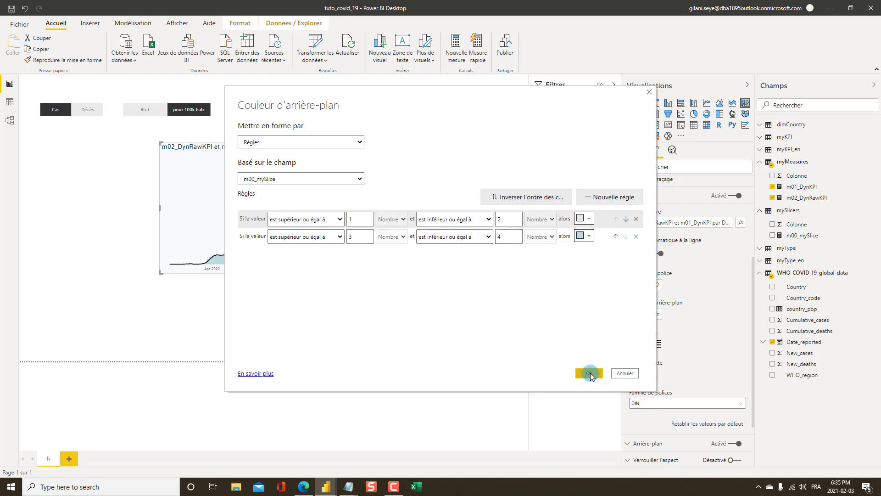
pyautogui.click(589, 223)
pyautogui.click(526, 299)
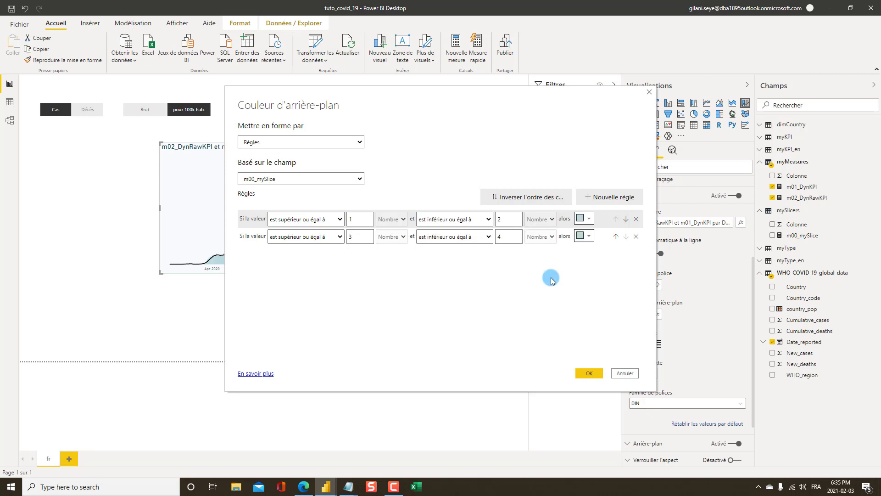
pyautogui.click(589, 237)
pyautogui.click(522, 271)
pyautogui.click(583, 373)
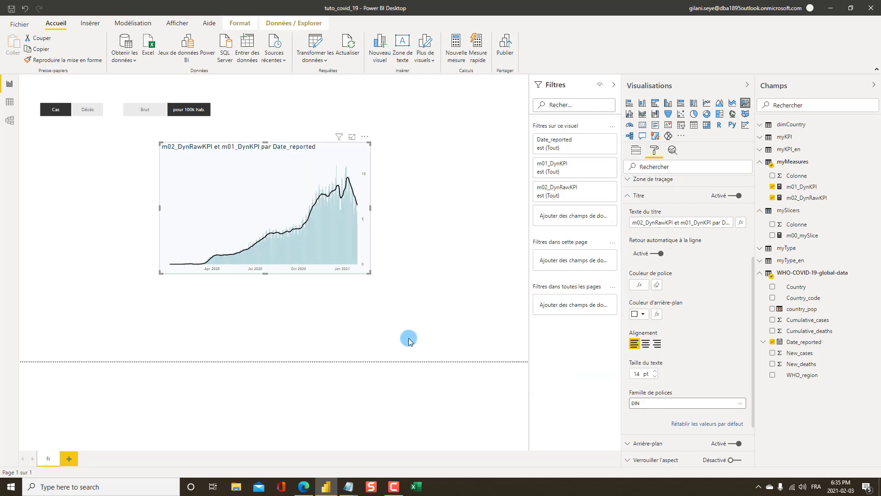
# Step: Centre the chart title and set its text size to 10 pt
pyautogui.click(646, 343)
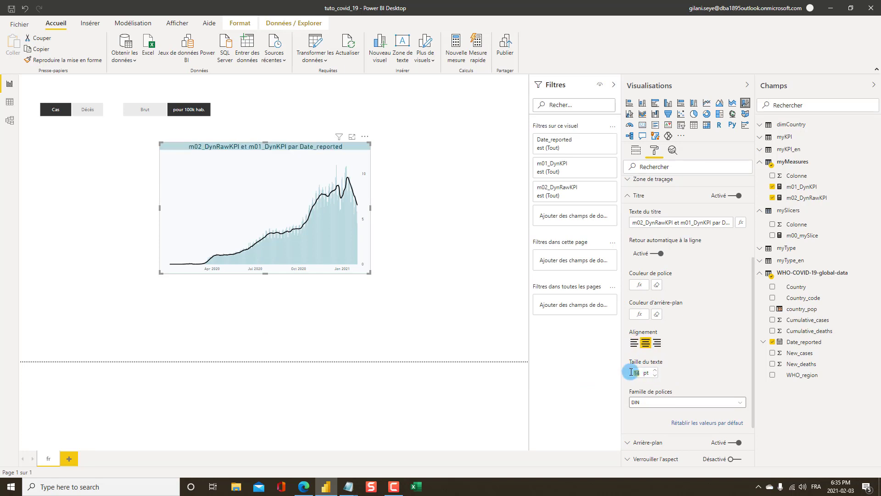
pyautogui.doubleClick(632, 372)
pyautogui.write('9')
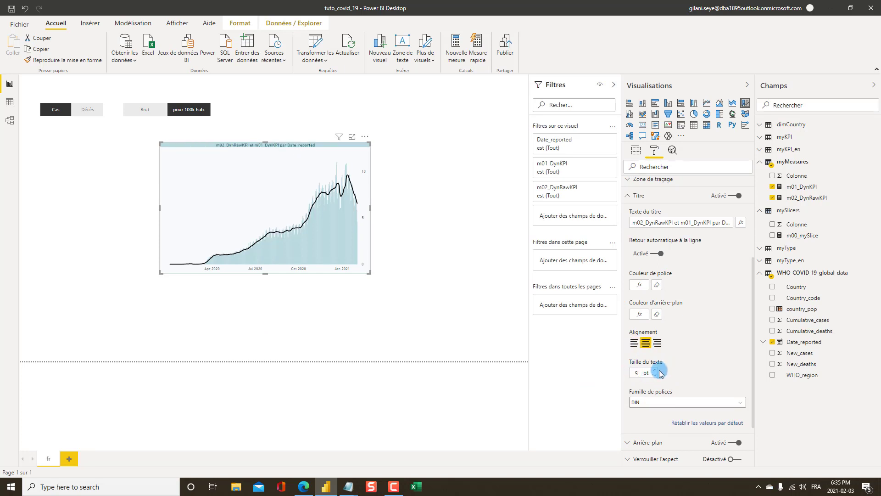
pyautogui.press('Up')
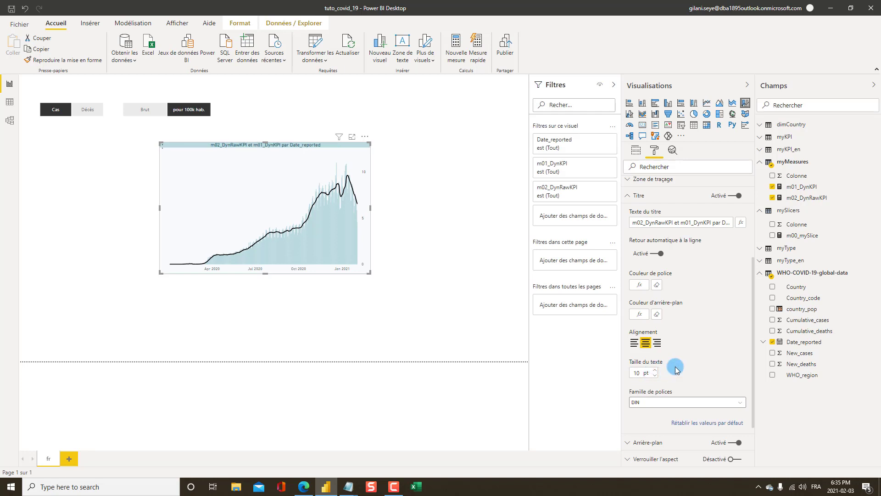
pyautogui.click(275, 323)
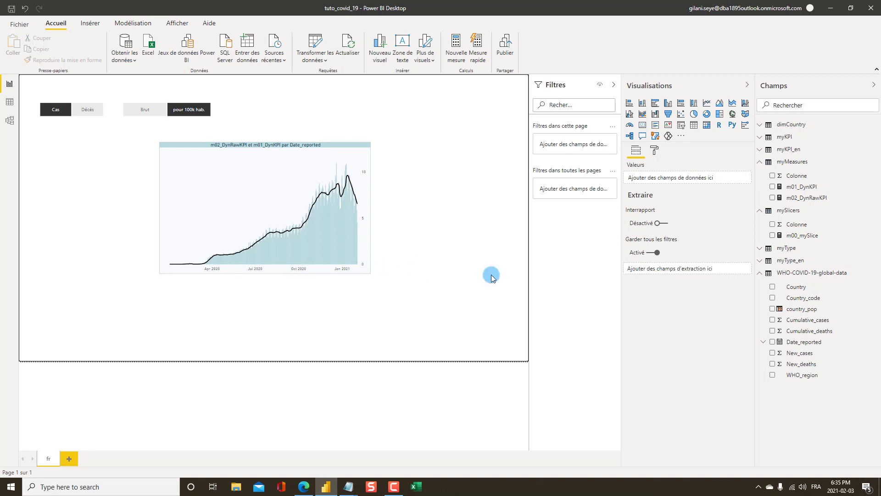
# Step: Collapse the mySlicers, myMeasures and WHO-COVID-19-global-data tables in the field list
pyautogui.click(760, 210)
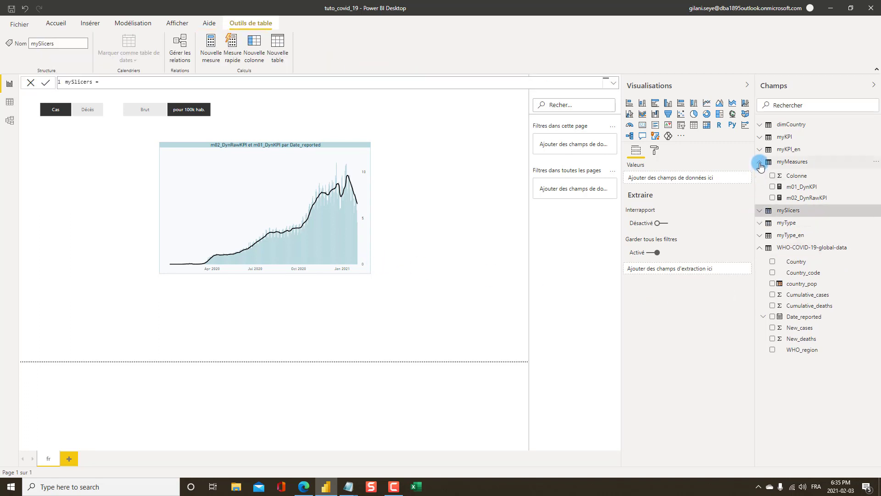
pyautogui.click(760, 161)
pyautogui.click(760, 212)
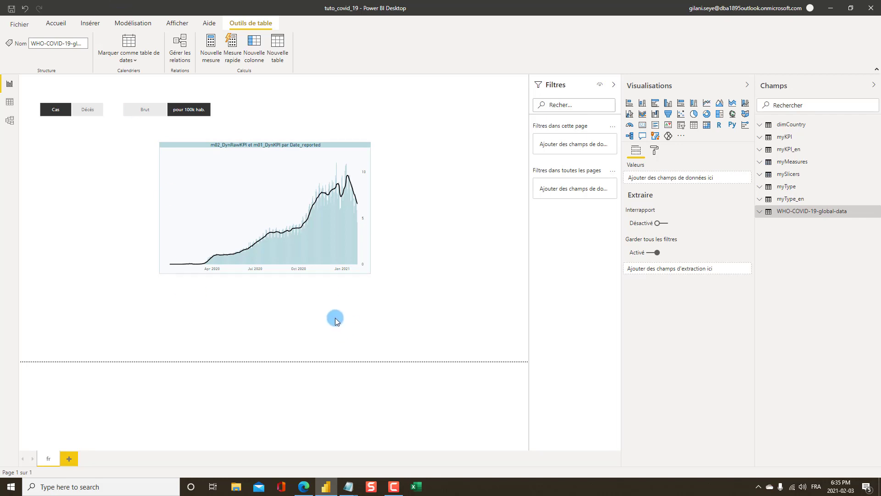
# Step: Create an empty calculated table named myTitling_fr to hold the French title measures
pyautogui.click(137, 25)
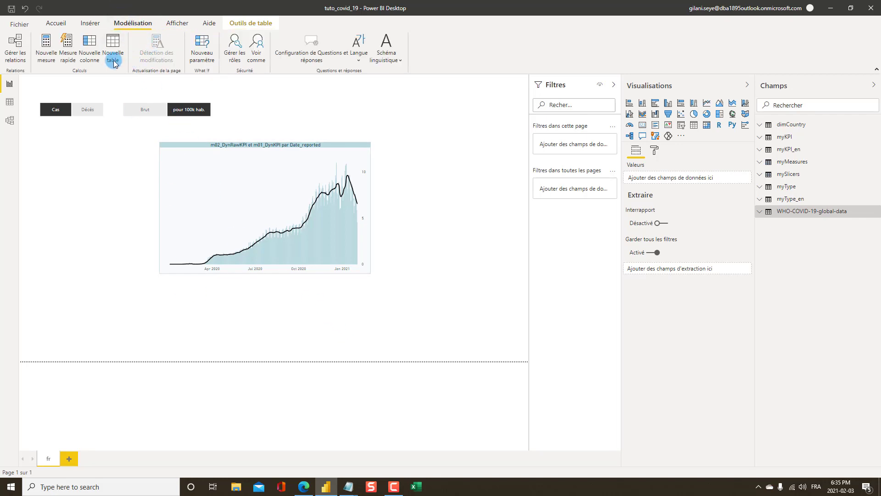
pyautogui.click(170, 207)
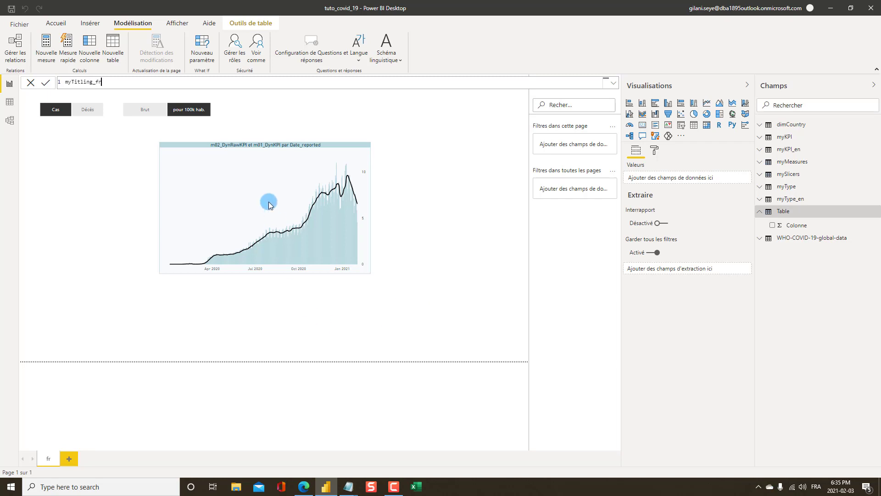
pyautogui.write('=')
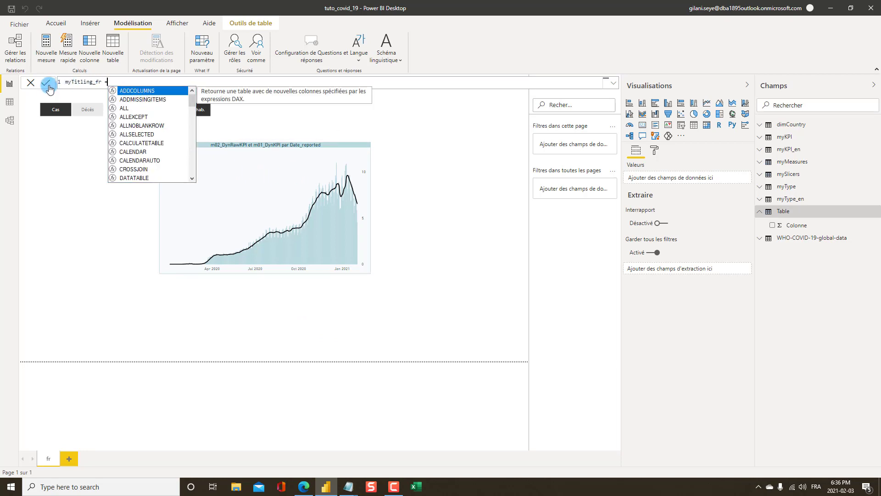
pyautogui.click(100, 195)
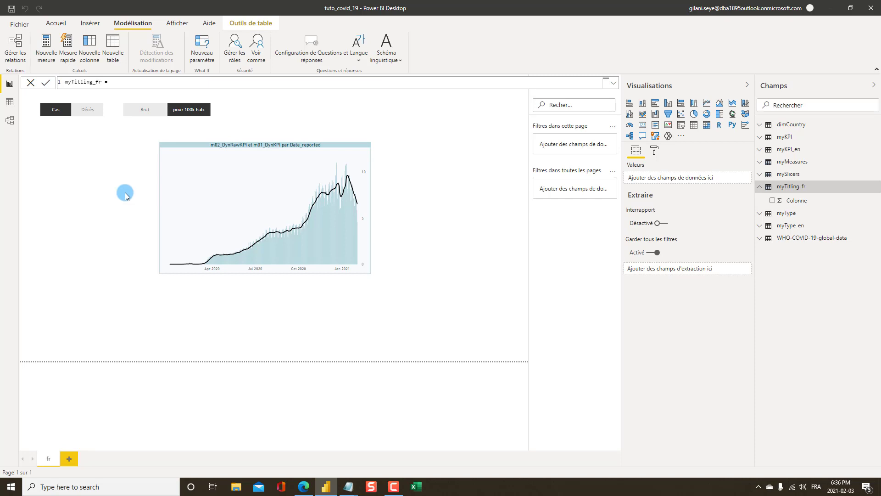
# Step: Start a new measure in myTitling_fr and copy the m00_region_title formula from 00_DAX_Titling_Formula_fr.txt in Notepad
pyautogui.rightClick(795, 188)
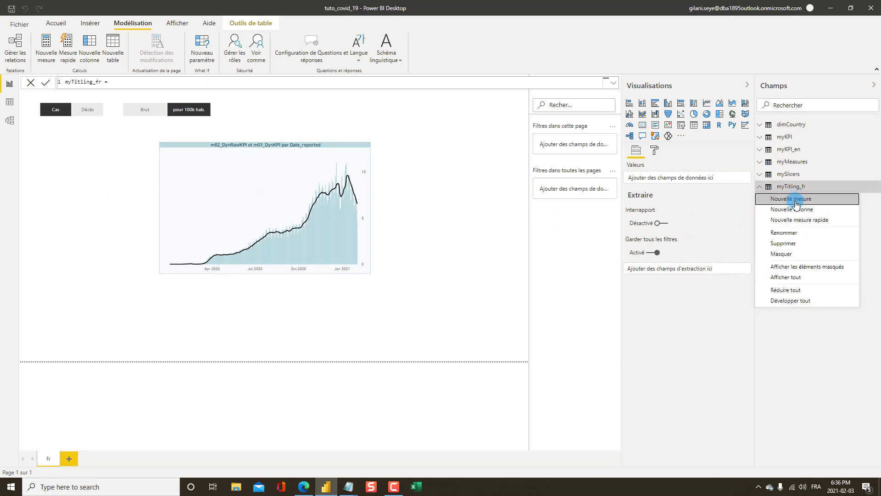
pyautogui.click(796, 202)
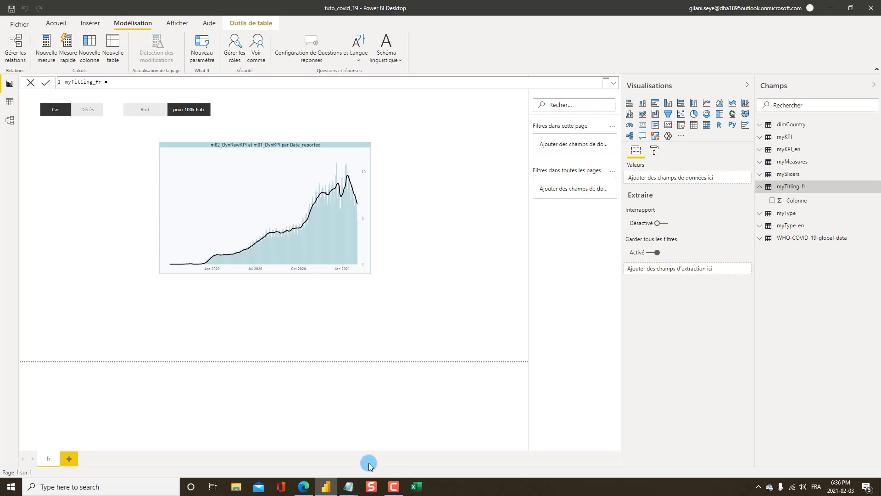
pyautogui.rightClick(350, 493)
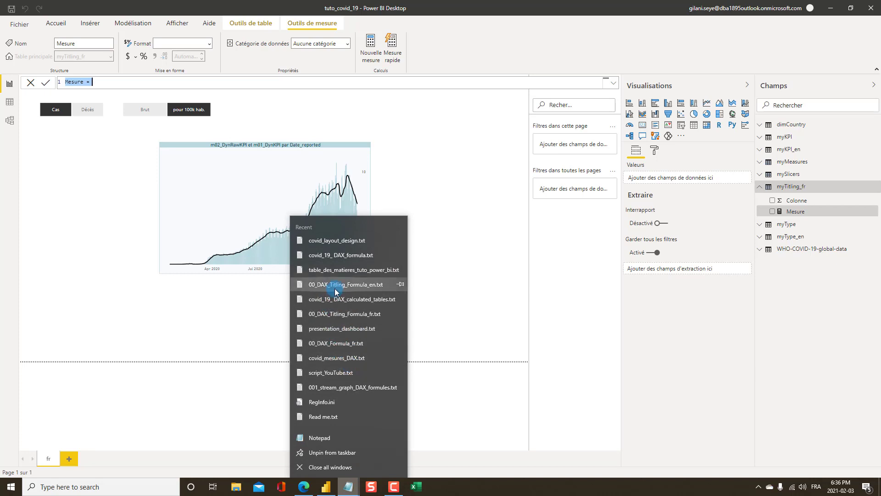
pyautogui.click(346, 314)
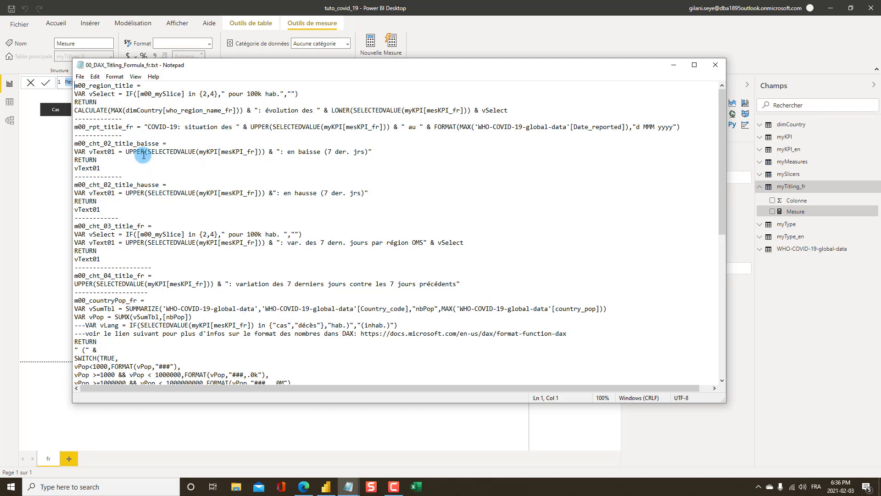
pyautogui.moveTo(515, 110); pyautogui.dragTo(68, 87)
pyautogui.hotkey('ctrl', 'c')
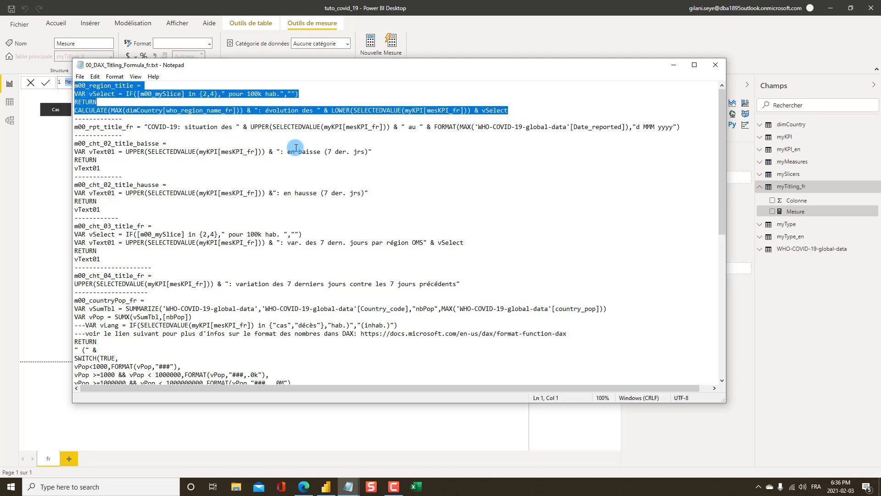
# Step: Return to Power BI Desktop and paste the m00_region_title formula into the expanded formula editor of the new measure
pyautogui.hotkey('alt', 'Tab')
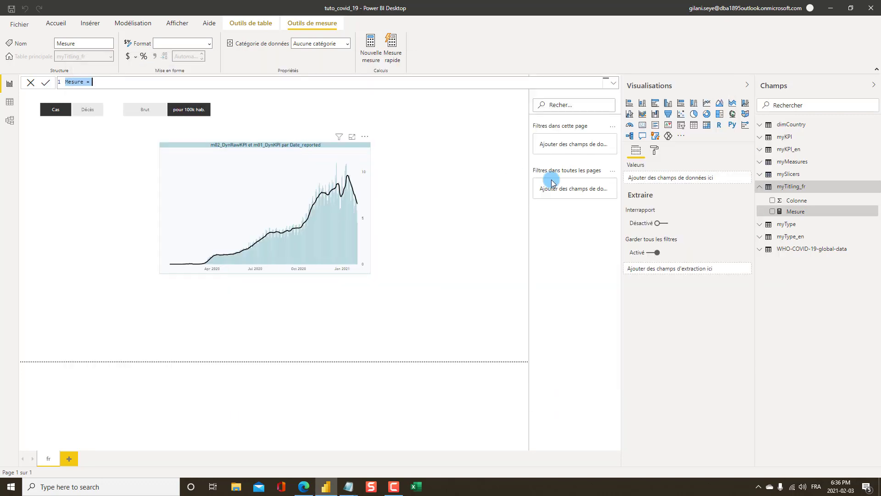
pyautogui.click(613, 82)
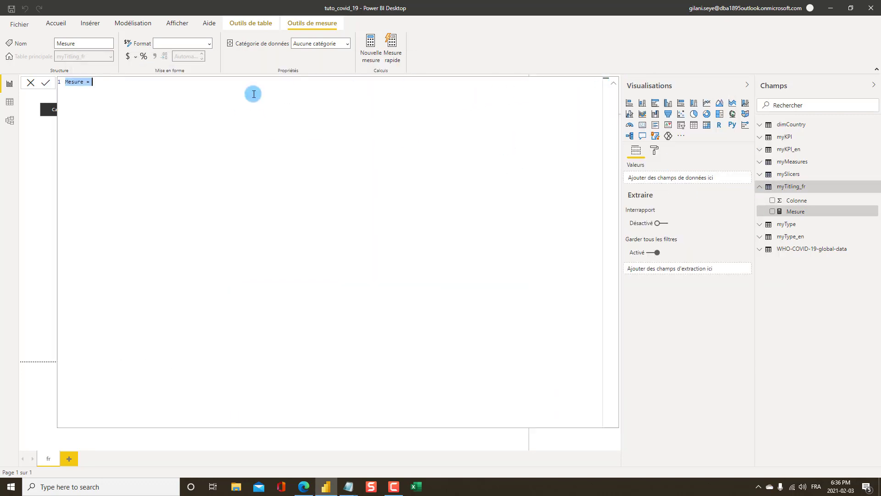
pyautogui.hotkey('ctrl', 'v')
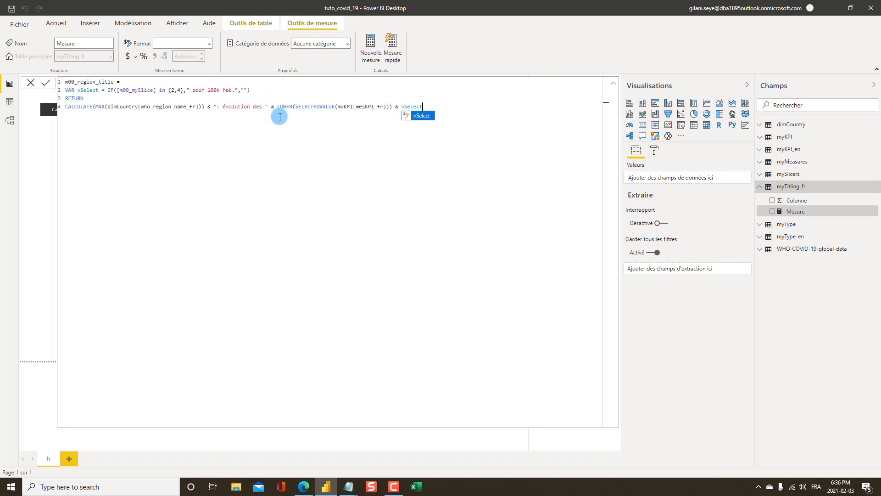
# Step: Switch to the online covid_dashboard_demo report to examine the regional chart titles, and return to the measure's formula
pyautogui.hotkey('alt', 'Tab')
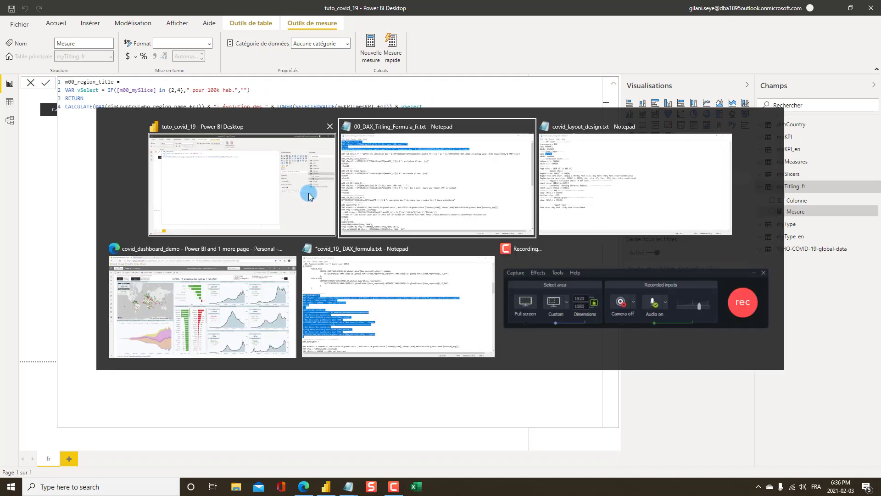
pyautogui.click(220, 282)
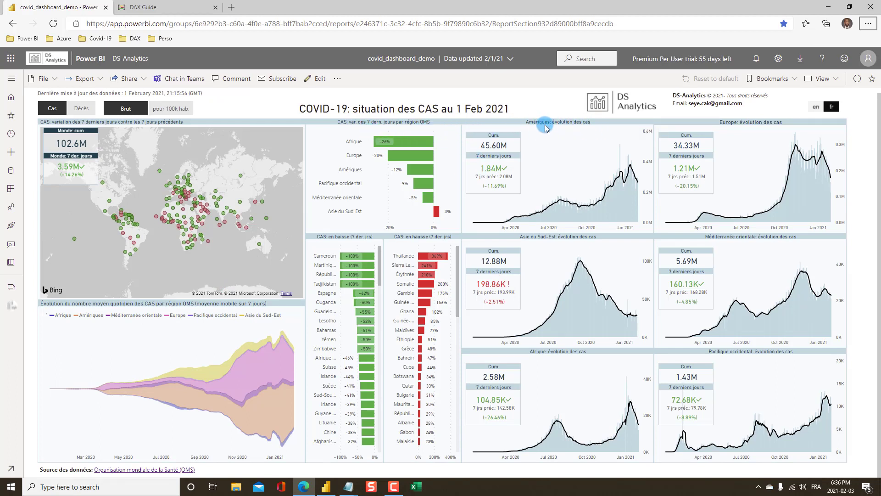
pyautogui.hotkey('alt', 'Tab')
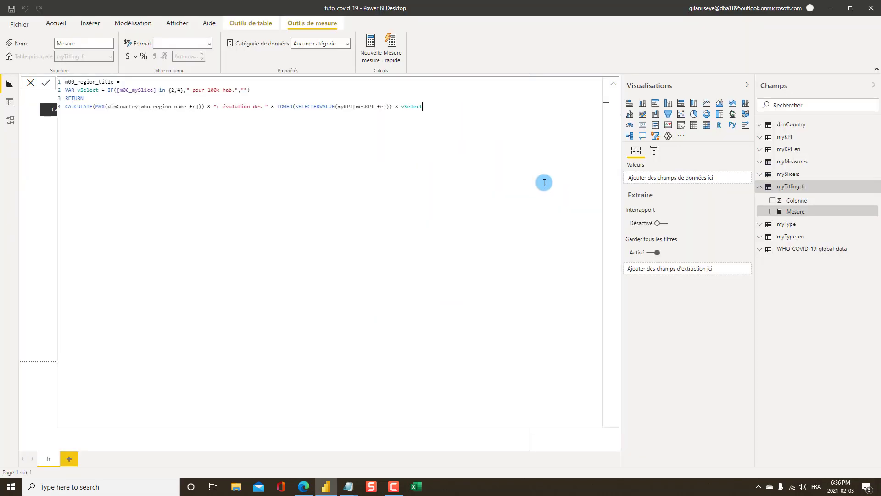
# Step: Commit the m00_region_title measure, review its dimCountry region name reference, and collapse the formula editor
pyautogui.click(31, 85)
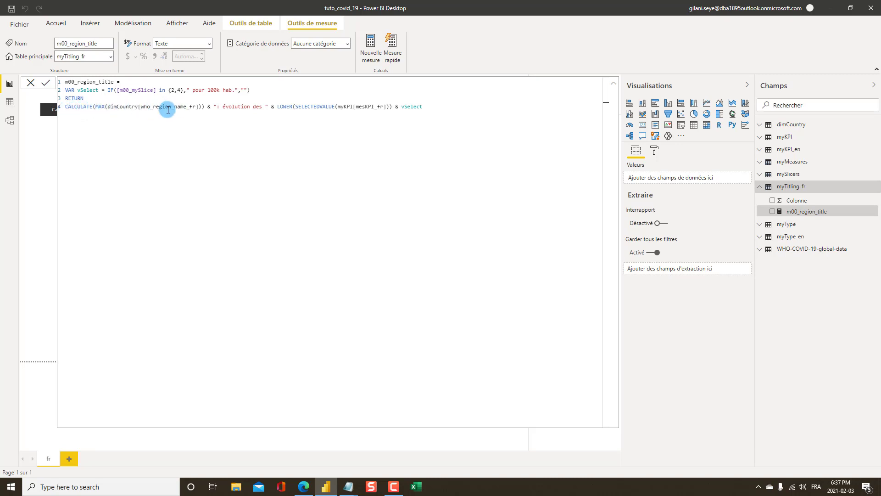
pyautogui.moveTo(196, 107); pyautogui.dragTo(118, 107)
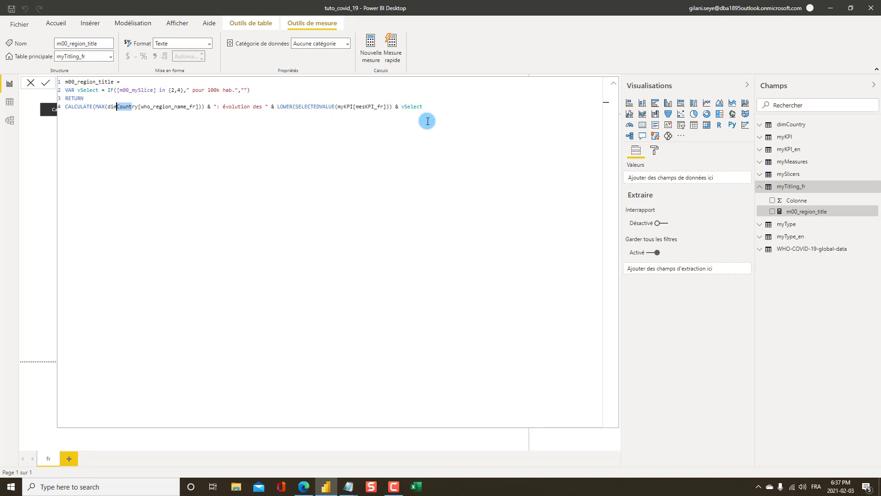
pyautogui.click(613, 85)
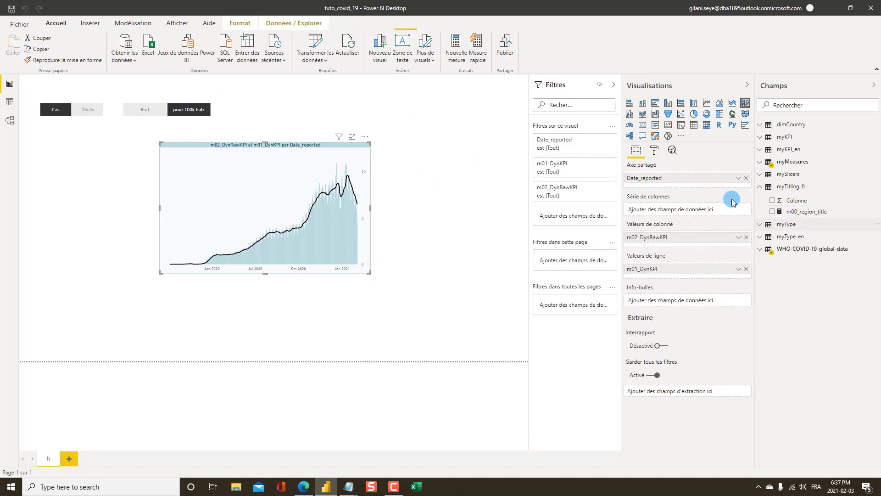
# Step: Set the combo chart's title text by field value, based on the m00_region_title measure from myTitling_fr
pyautogui.click(657, 151)
pyautogui.click(650, 334)
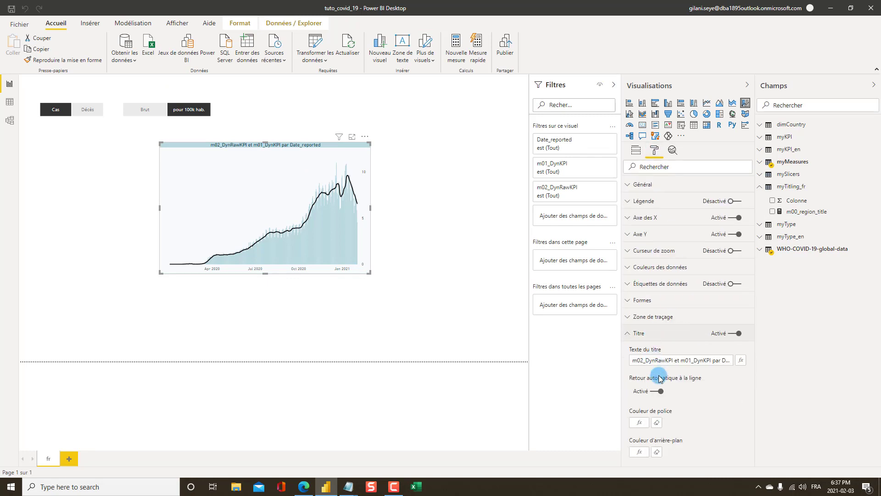
pyautogui.click(740, 359)
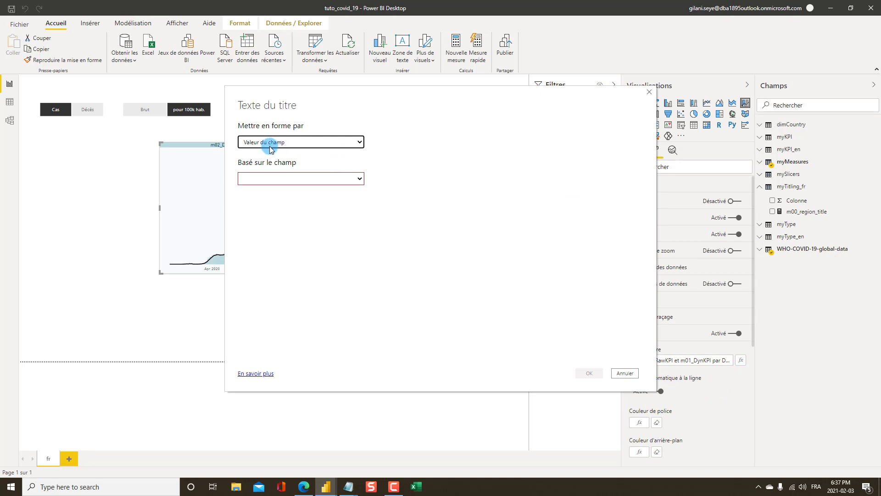
pyautogui.click(277, 178)
pyautogui.click(277, 278)
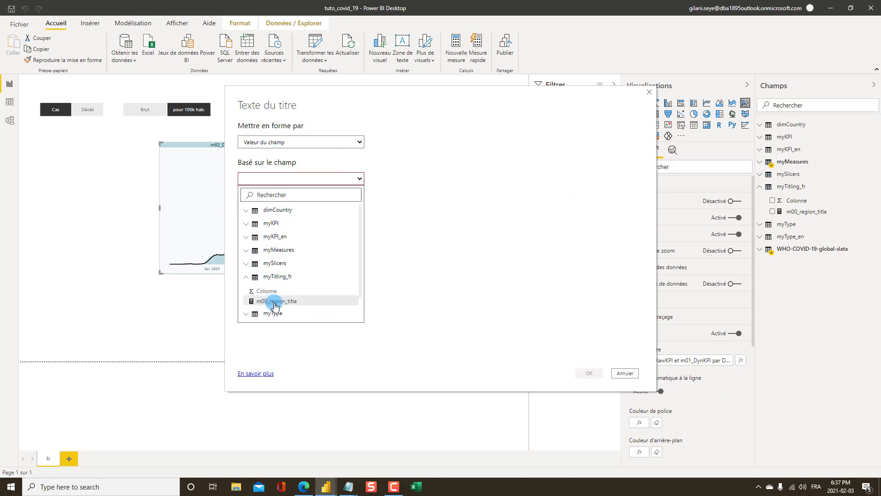
pyautogui.click(277, 301)
pyautogui.click(590, 373)
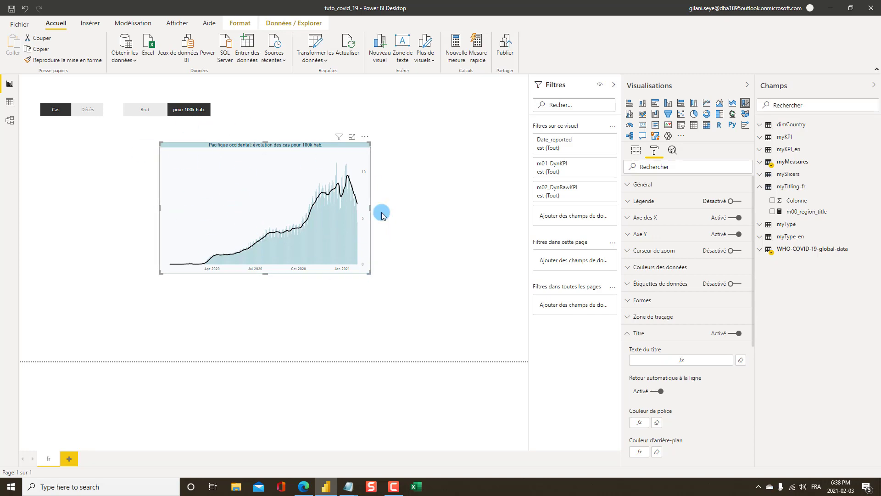
# Step: Examine the six regional charts and their titles in the online dashboard, and return to the Power BI Desktop report
pyautogui.hotkey('alt', 'Tab')
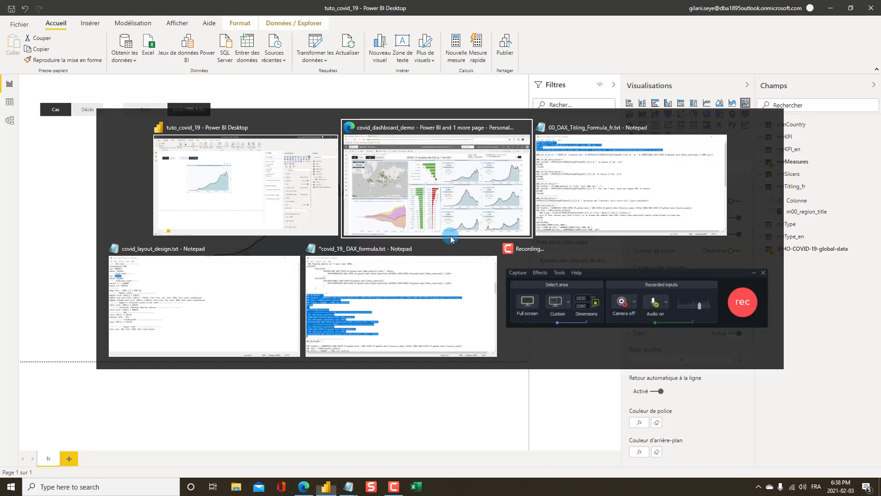
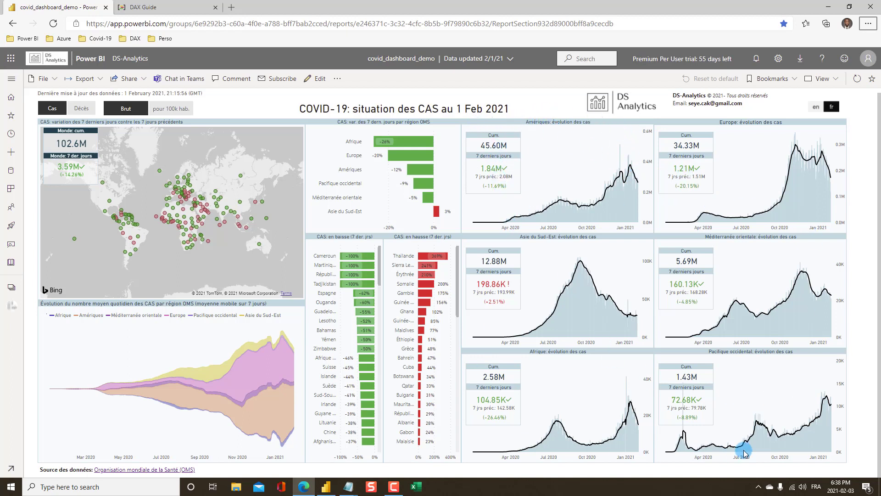
pyautogui.hotkey('alt', 'Tab')
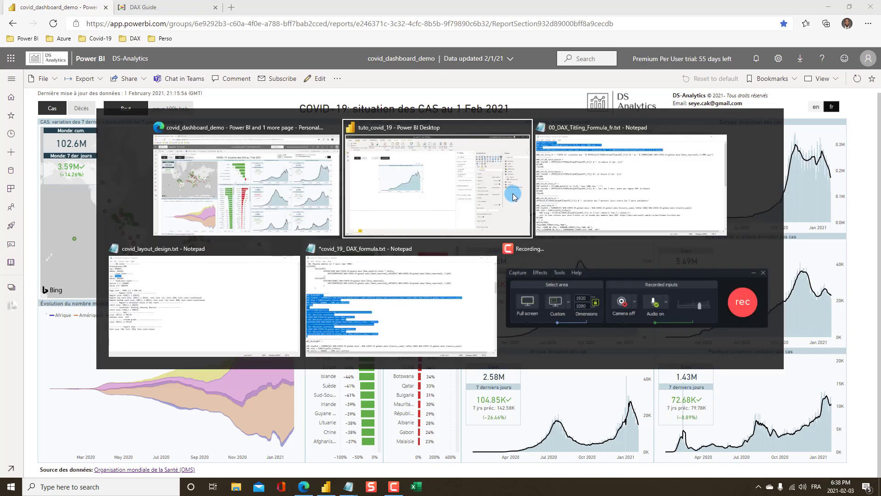
pyautogui.click(407, 300)
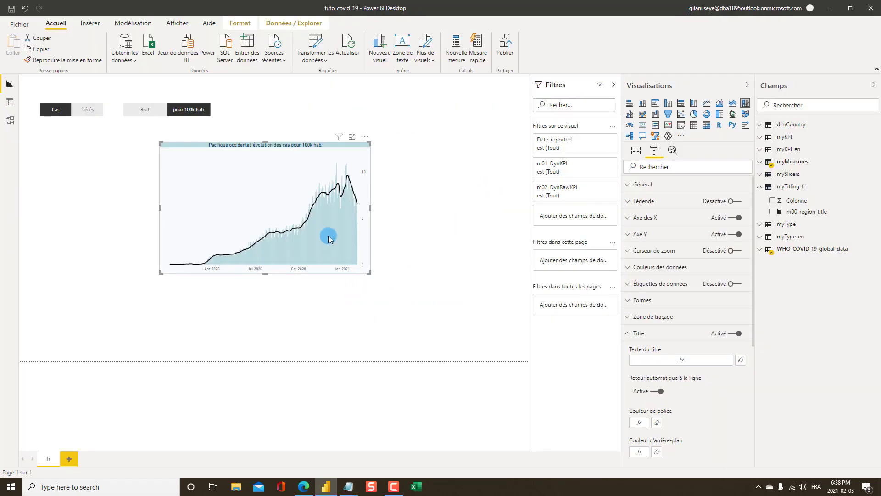
# Step: Set the combo chart's width to 420 and height to 250, following the region size noted in covid_layout_design.txt
pyautogui.click(365, 271)
pyautogui.moveTo(353, 494)
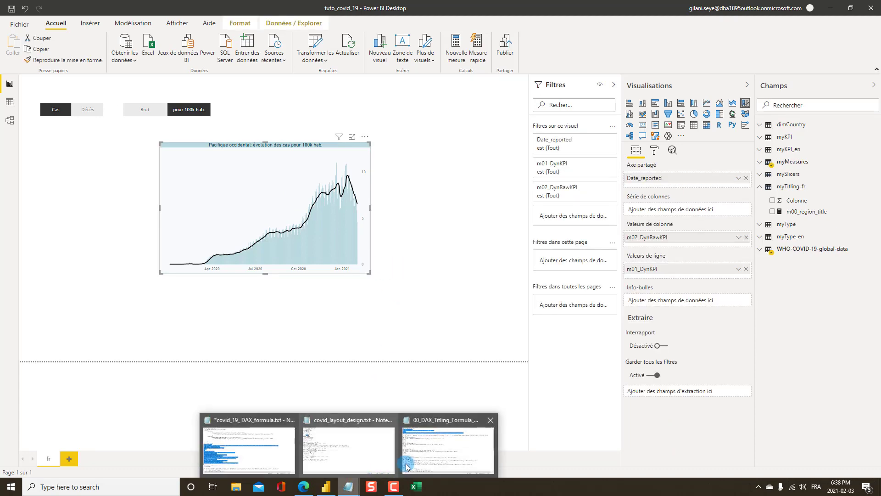
pyautogui.click(332, 455)
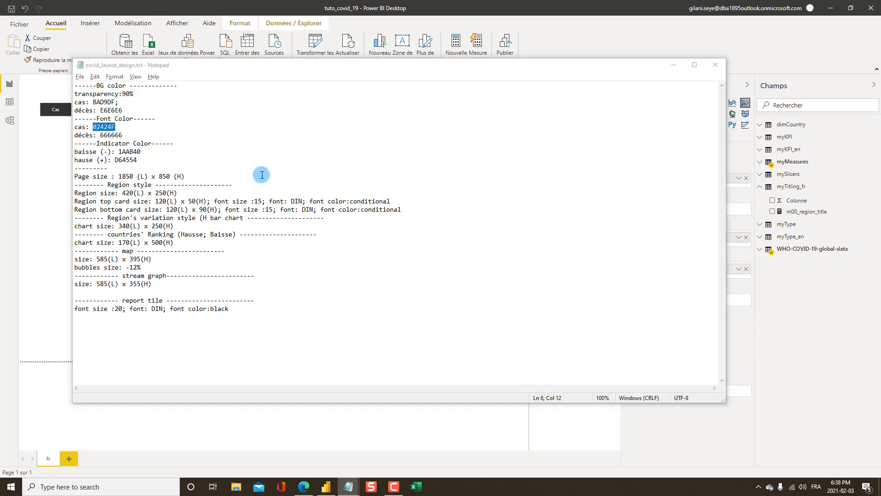
pyautogui.hotkey('alt', 'Tab')
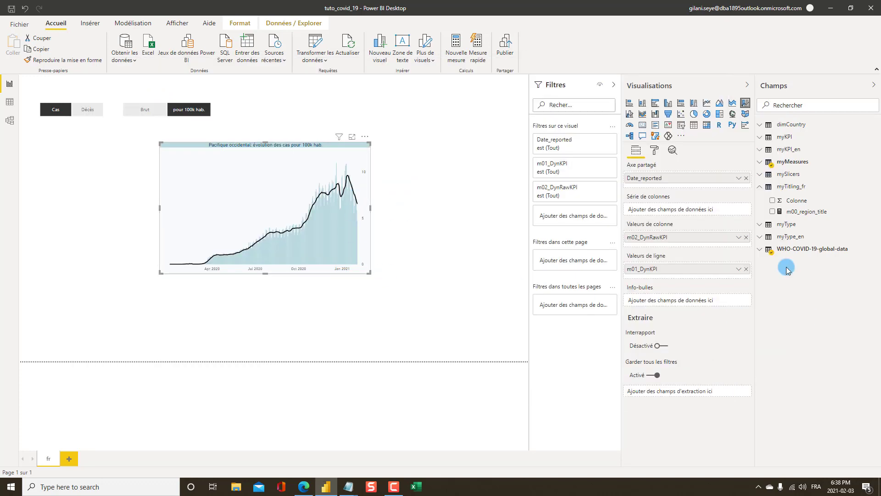
pyautogui.click(655, 151)
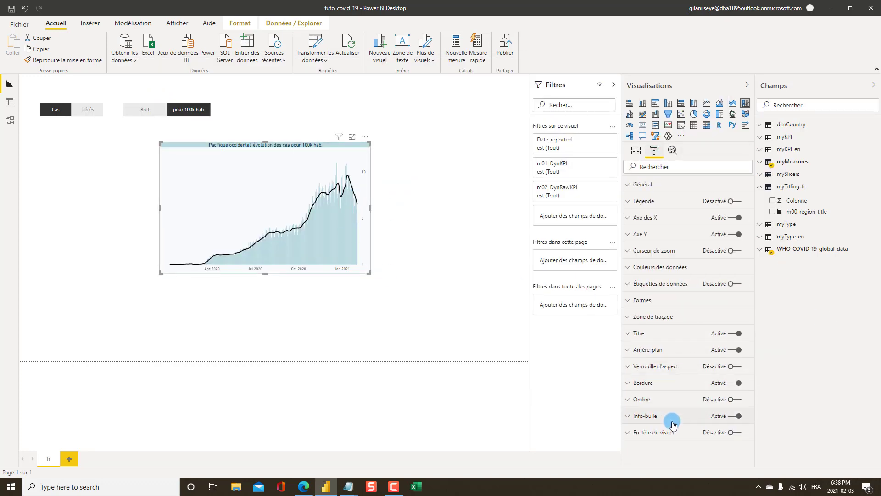
pyautogui.click(644, 188)
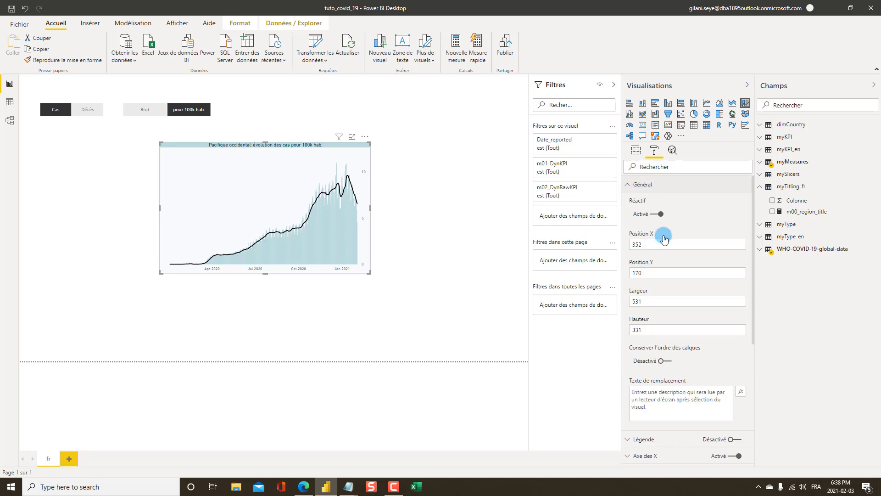
pyautogui.hotkey('alt', 'Tab')
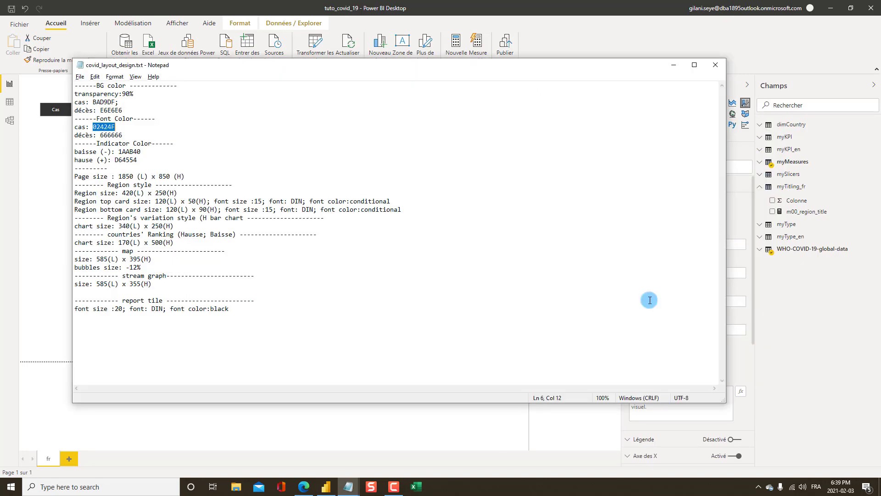
pyautogui.hotkey('alt', 'Tab')
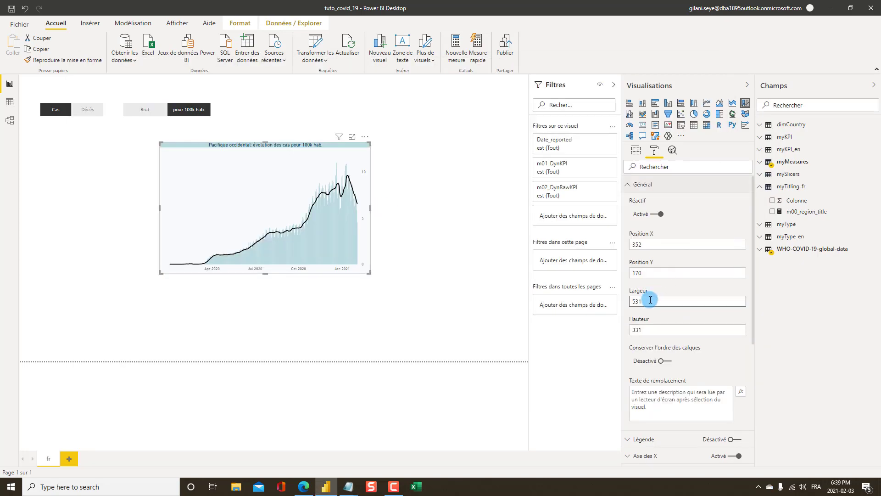
pyautogui.moveTo(649, 301); pyautogui.dragTo(606, 301)
pyautogui.write('420')
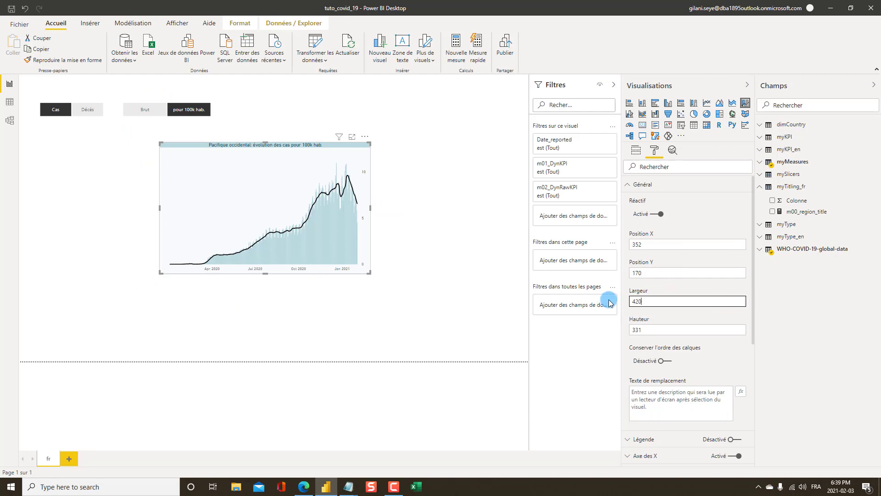
pyautogui.press('Tab')
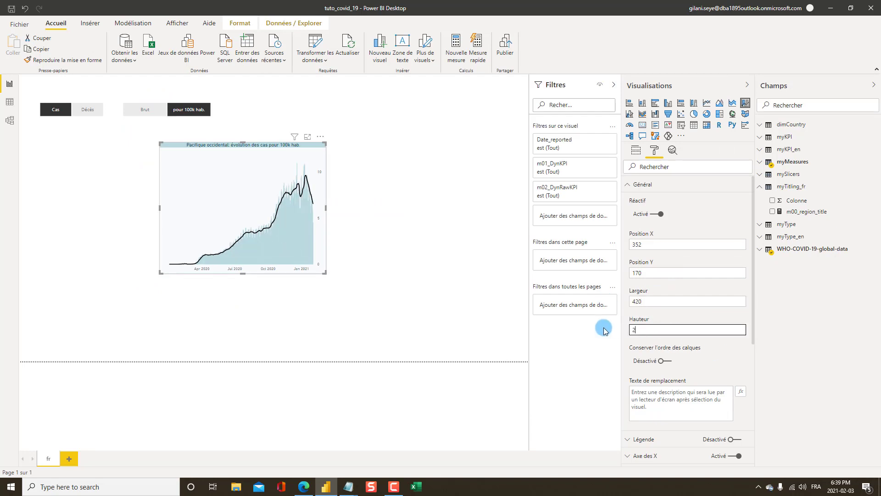
pyautogui.press('Return')
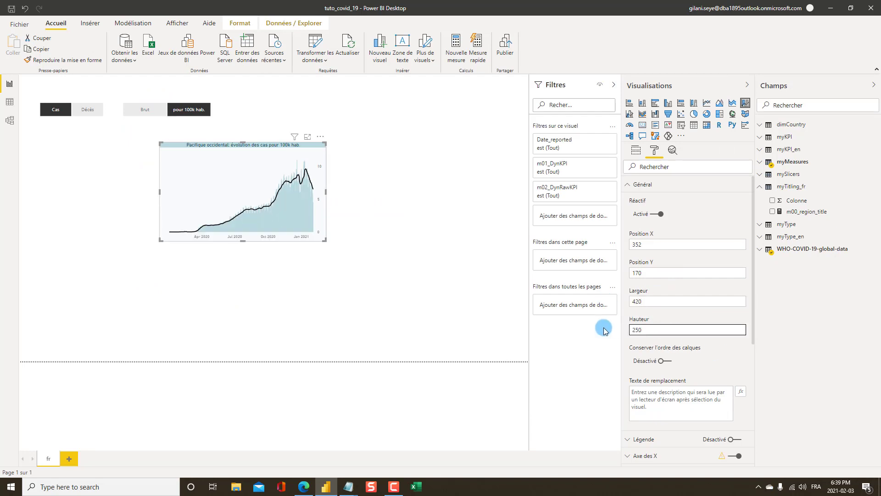
# Step: Change the report page's size type from the 16:9 preset to Personnalisé
pyautogui.click(396, 288)
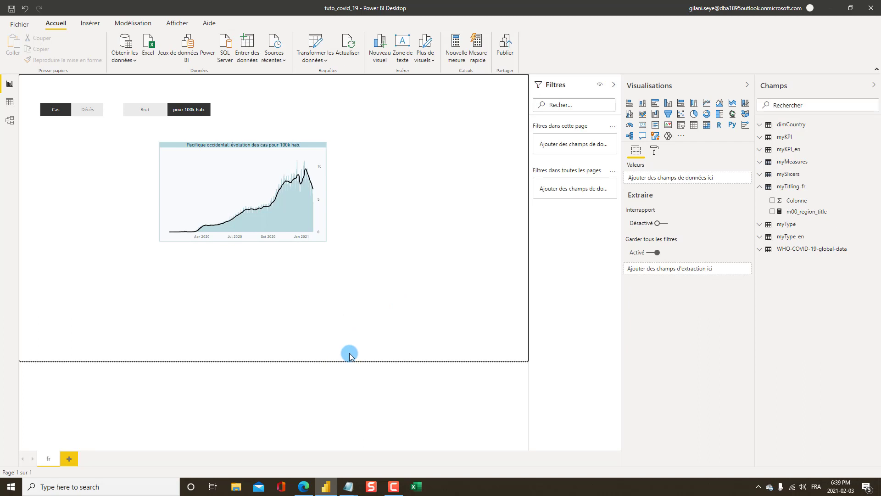
pyautogui.click(331, 386)
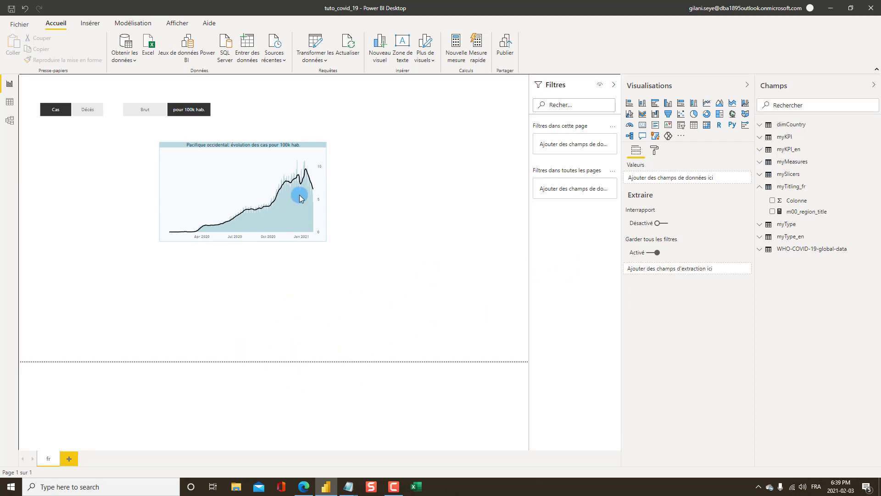
pyautogui.click(655, 151)
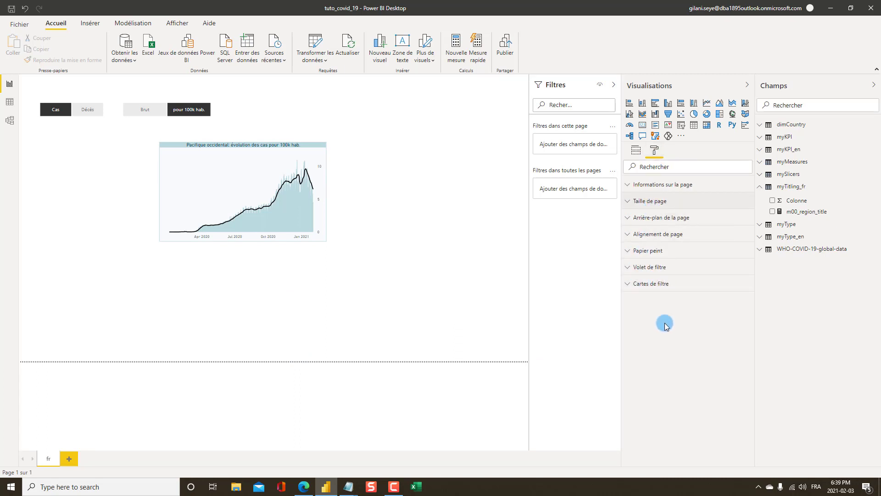
pyautogui.click(636, 205)
pyautogui.click(645, 228)
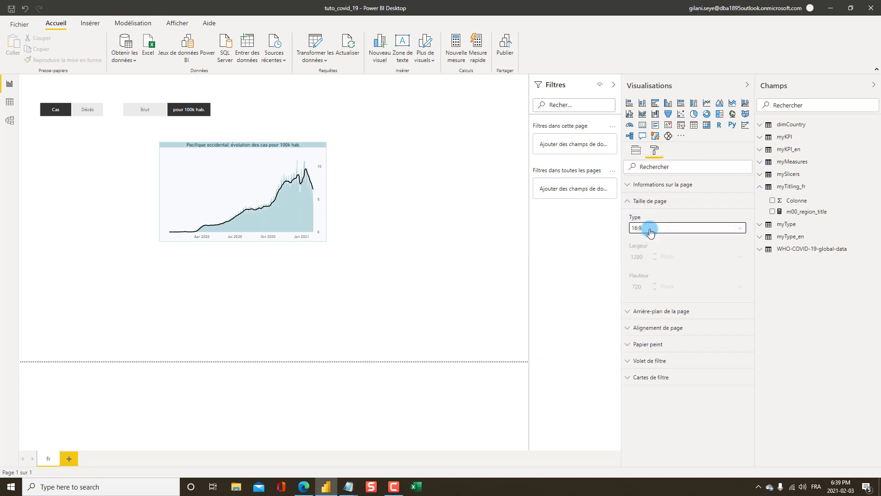
pyautogui.click(652, 280)
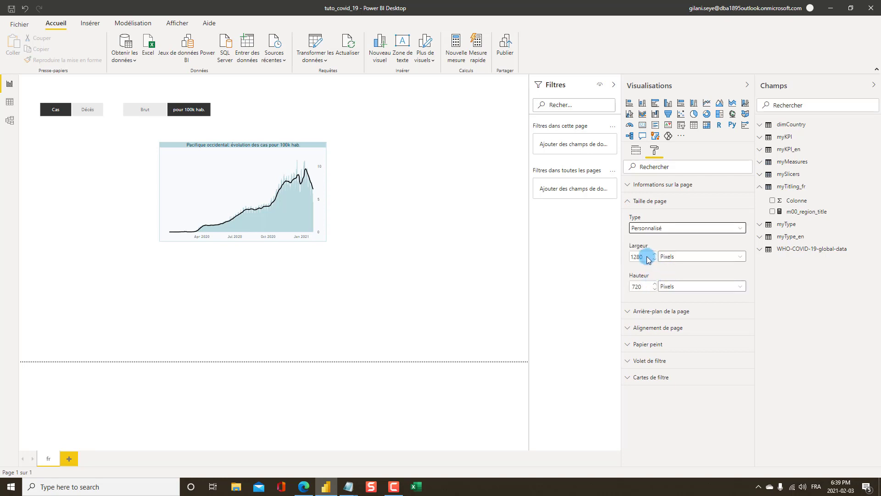
# Step: Set the custom page size to 1850 pixels wide and 850 pixels high
pyautogui.moveTo(644, 257); pyautogui.dragTo(617, 259)
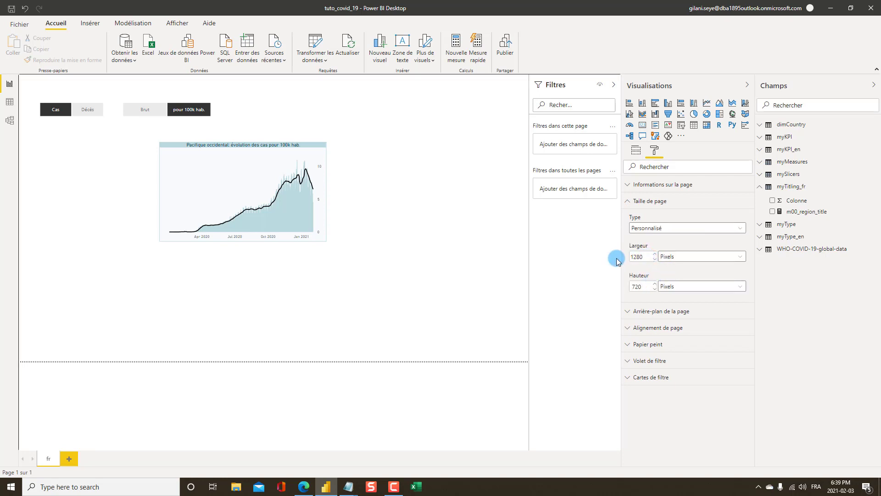
pyautogui.click(638, 253)
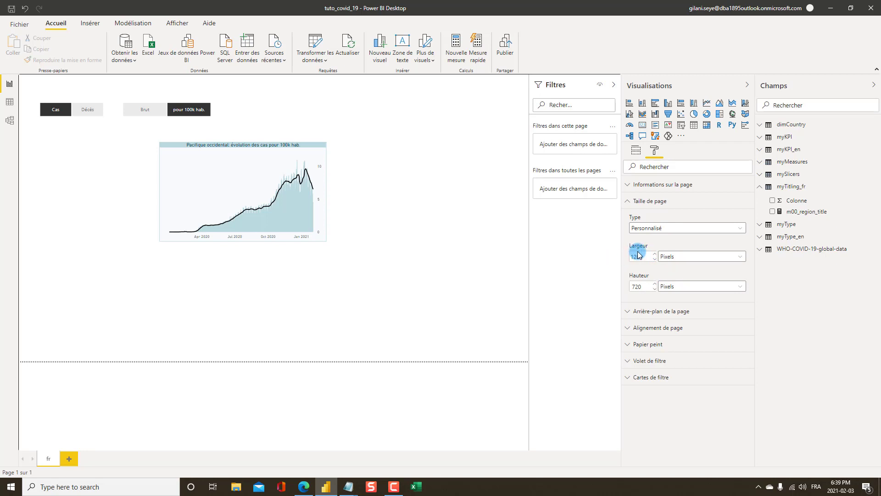
pyautogui.doubleClick(645, 259)
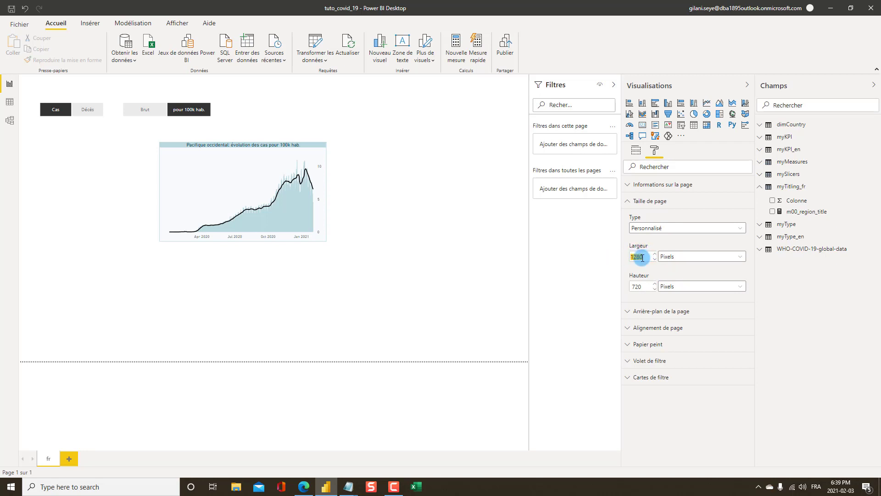
pyautogui.write('1850')
pyautogui.click(642, 287)
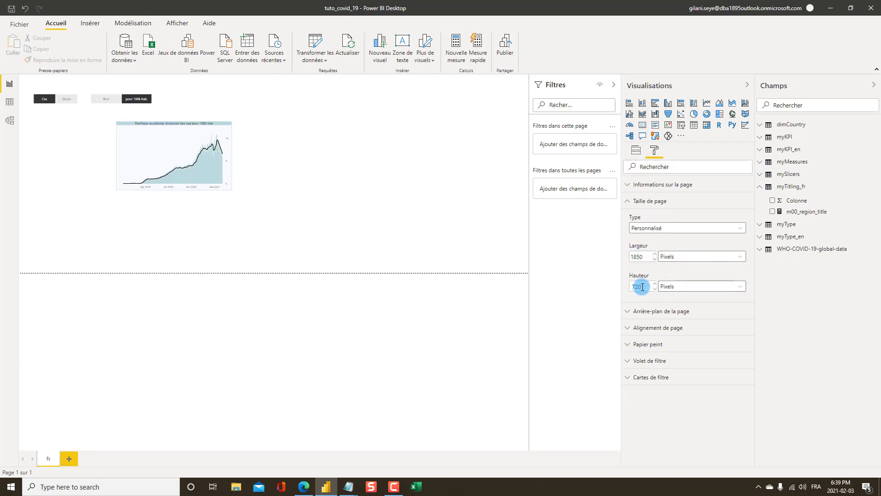
pyautogui.moveTo(642, 287); pyautogui.dragTo(629, 287)
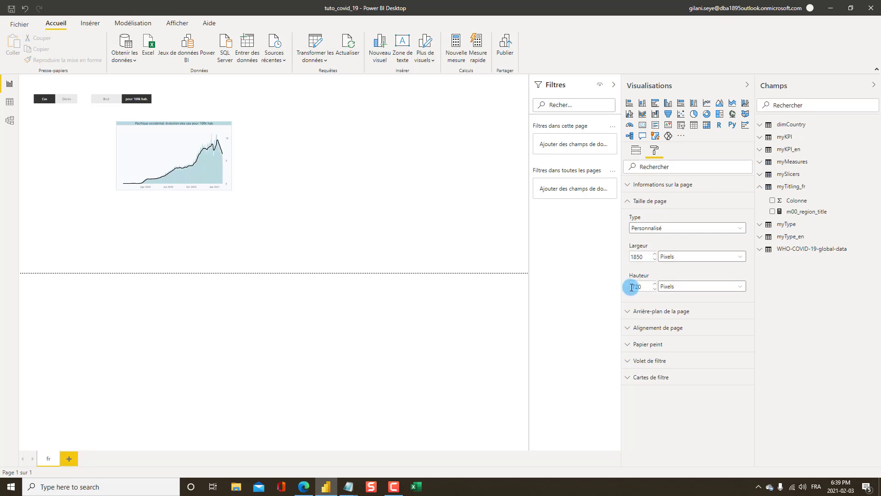
pyautogui.write('850')
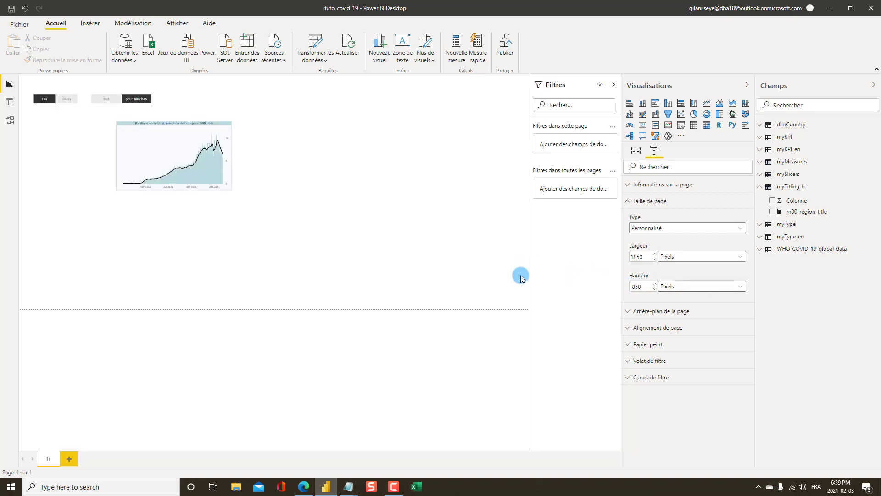
pyautogui.click(356, 256)
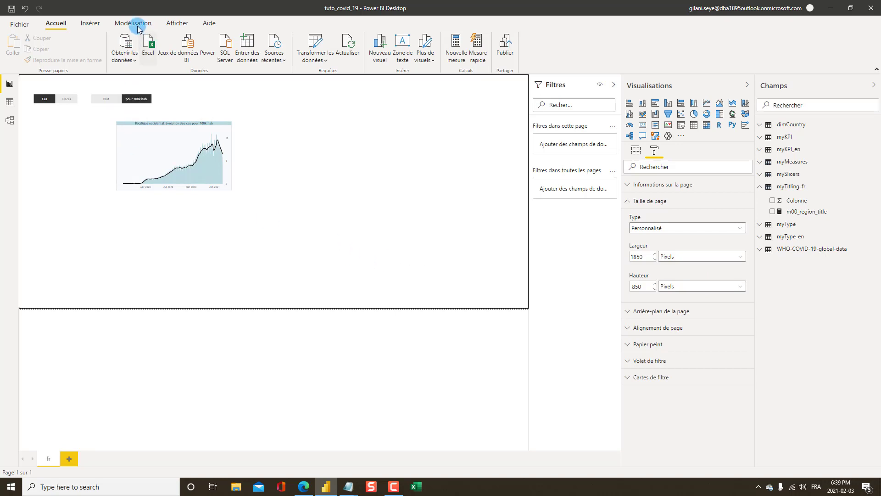
# Step: Display the report page at its actual size (Taille réelle)
pyautogui.click(178, 26)
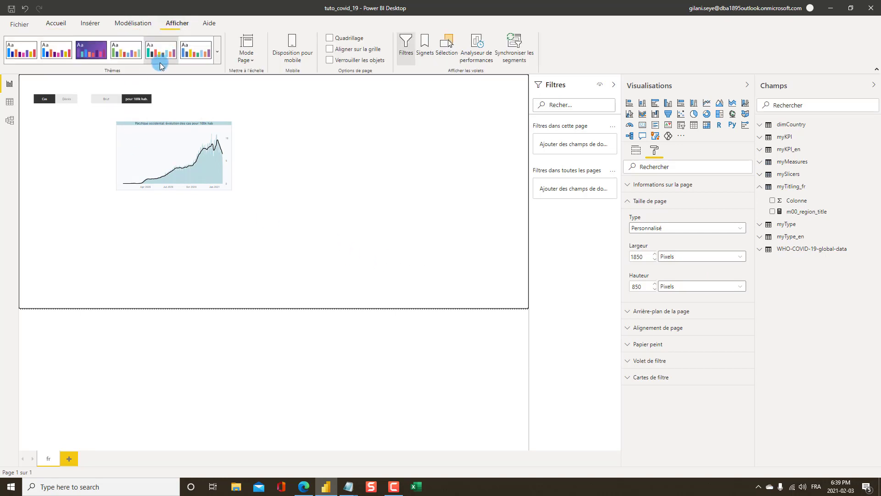
pyautogui.click(255, 62)
pyautogui.click(268, 125)
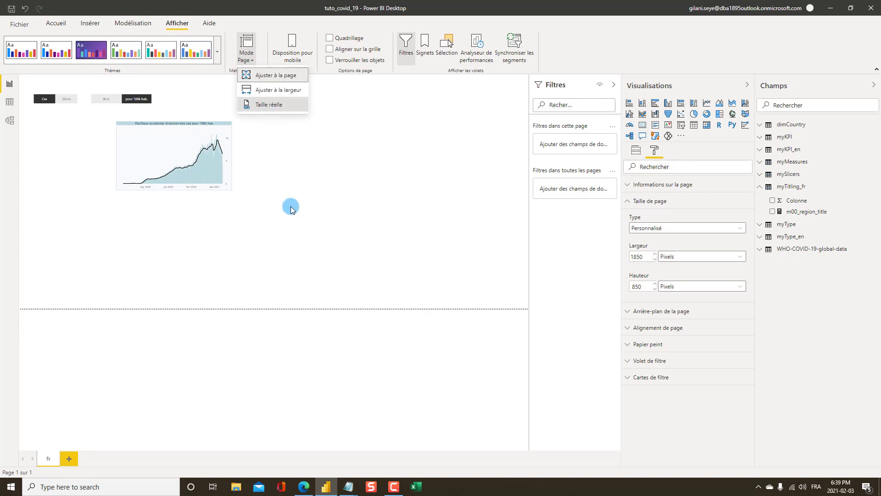
# Step: Collapse the Filtres and Visualisations panes, and move the combo chart to the right of and slightly below the slicers
pyautogui.click(614, 85)
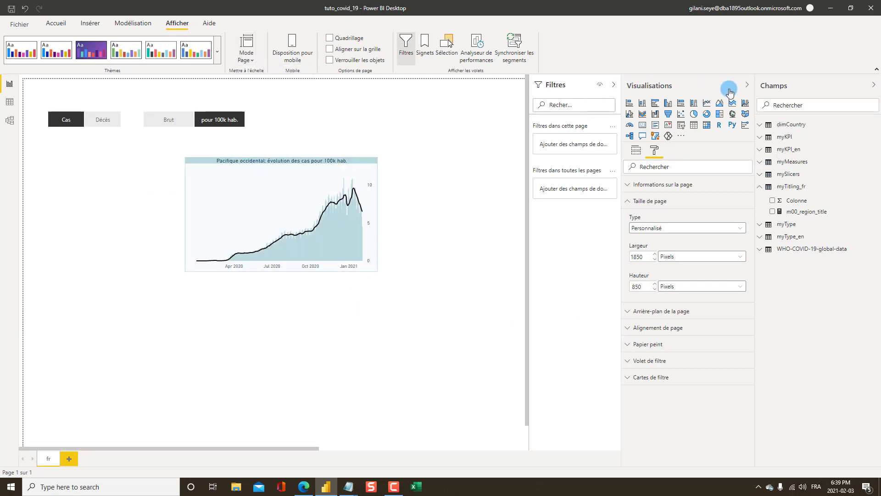
pyautogui.click(750, 85)
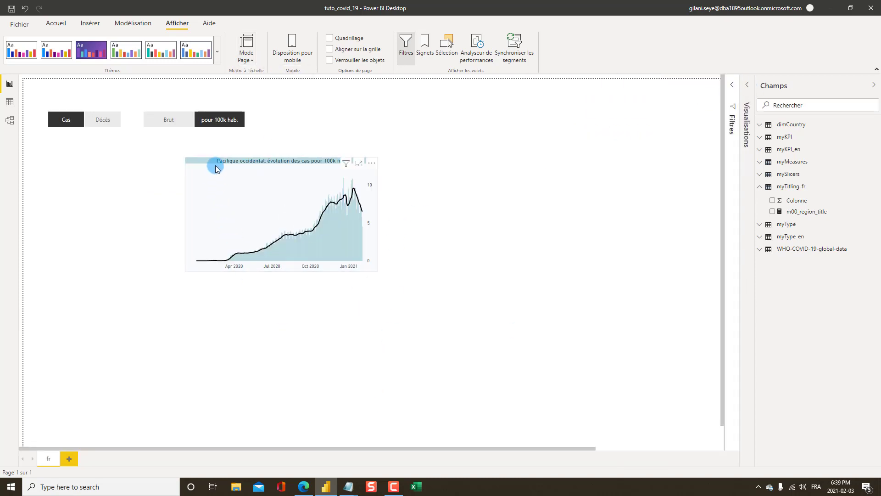
pyautogui.moveTo(236, 174); pyautogui.dragTo(337, 146)
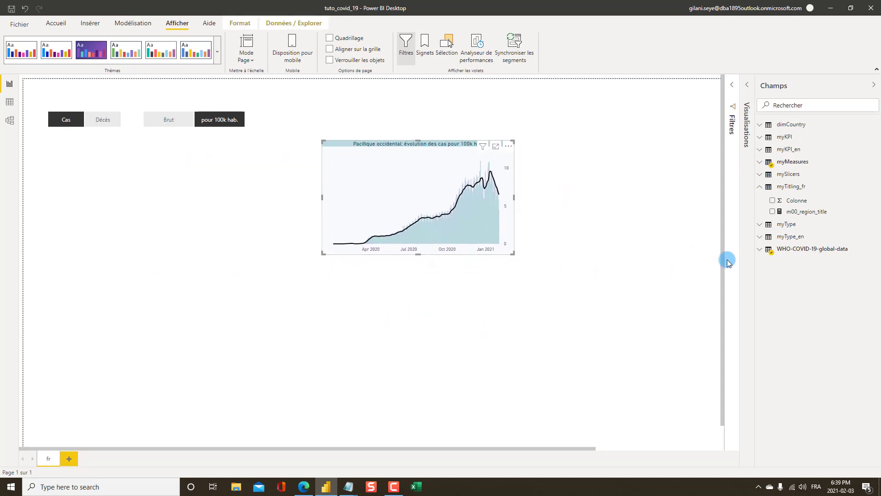
pyautogui.click(418, 349)
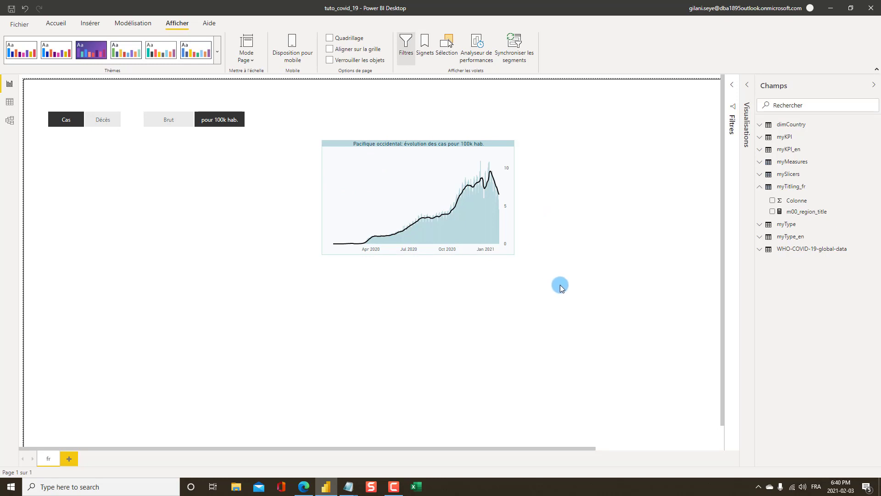
# Step: Collapse the myTitling_fr table and expand the myMeasures table to list its measures
pyautogui.click(762, 188)
pyautogui.click(760, 189)
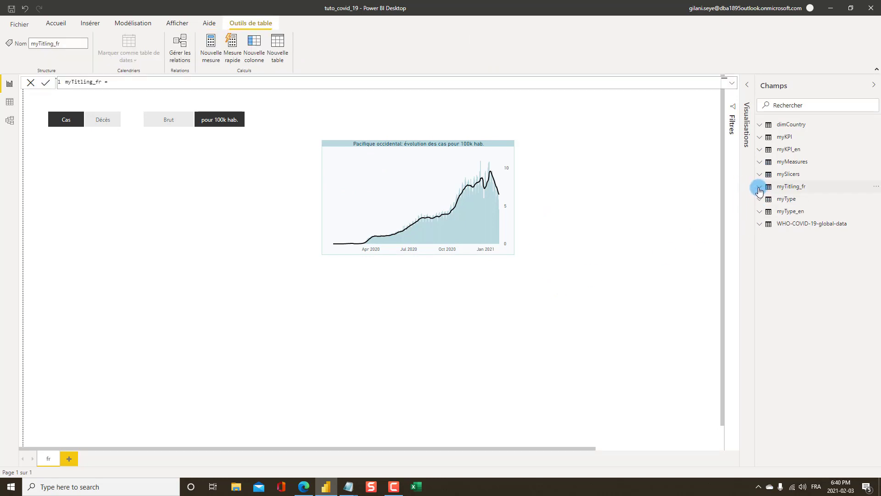
pyautogui.click(761, 163)
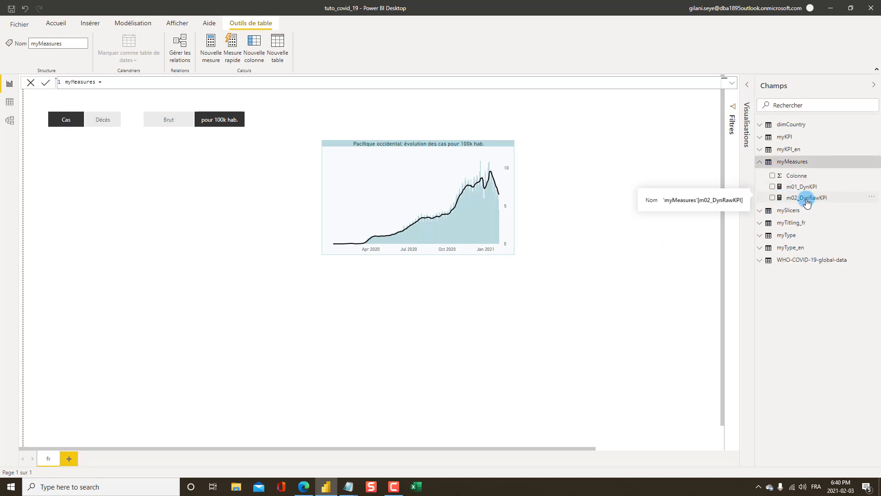
# Step: Compare the existing myMeasures measures with the cumulative and 7-day regional cards in the online covid_dashboard_demo report, ending back in Power BI Desktop
pyautogui.hotkey('alt', 'Tab')
pyautogui.hotkey('alt', 'Tab')
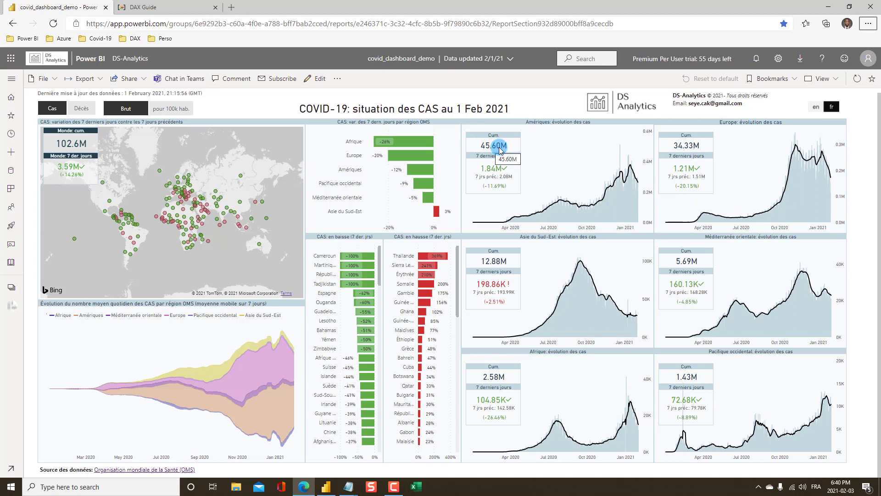
pyautogui.hotkey('alt', 'Tab')
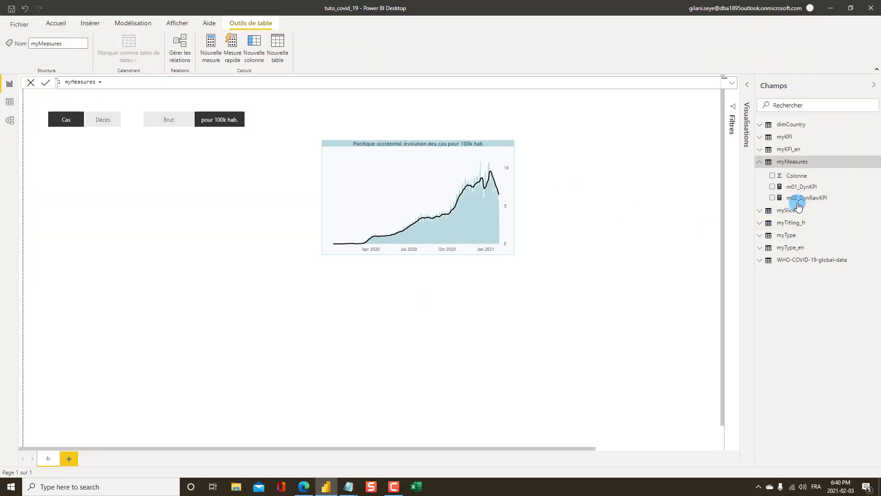
pyautogui.hotkey('alt', 'Tab')
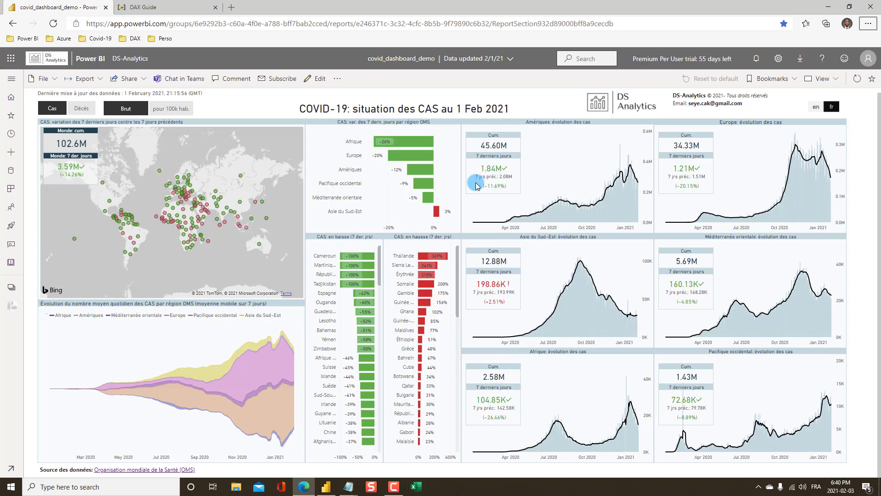
pyautogui.hotkey('alt', 'Tab')
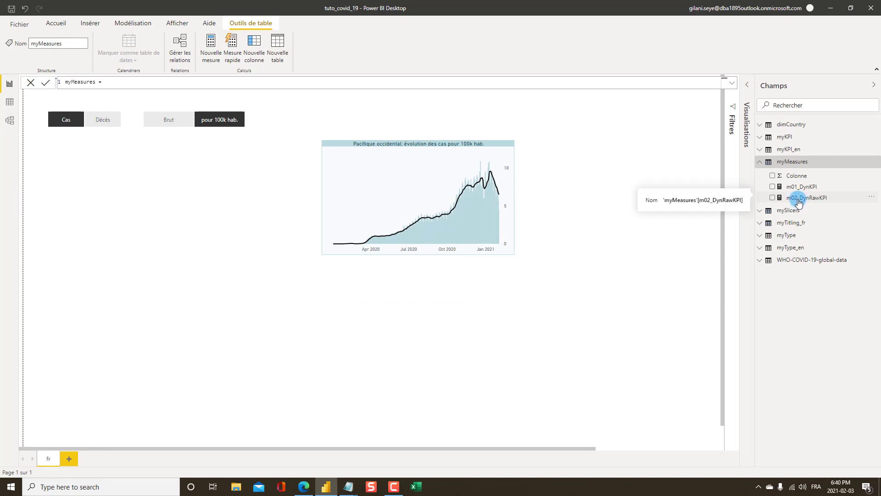
# Step: Add a card showing m02_DynRawKPI, place it below the slicers, and set the type slicer to Brut
pyautogui.click(745, 86)
pyautogui.click(647, 88)
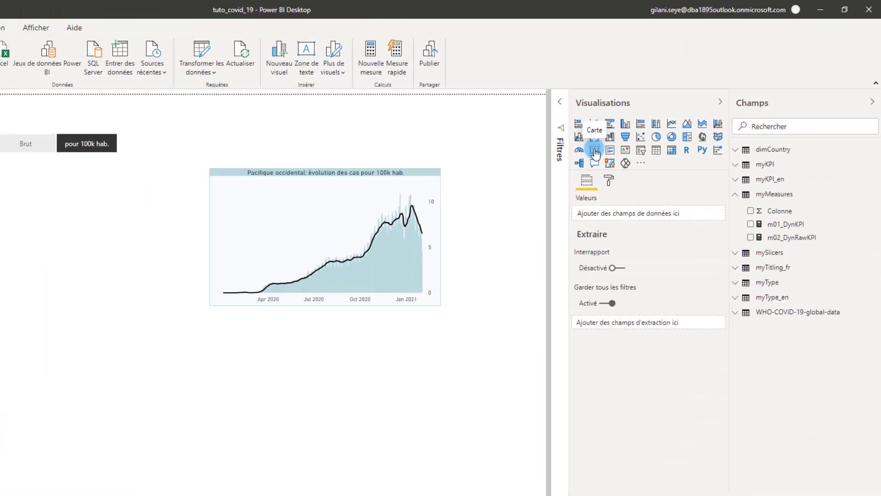
pyautogui.click(202, 355)
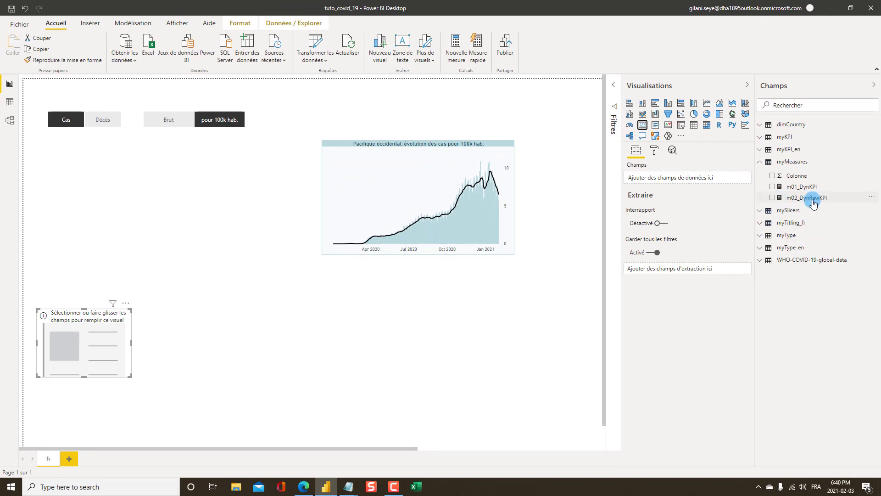
pyautogui.click(773, 198)
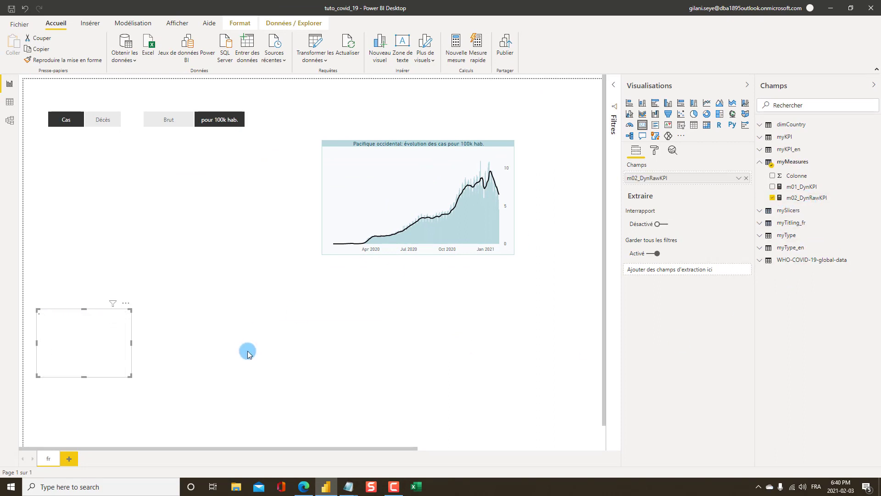
pyautogui.moveTo(76, 315); pyautogui.dragTo(134, 236)
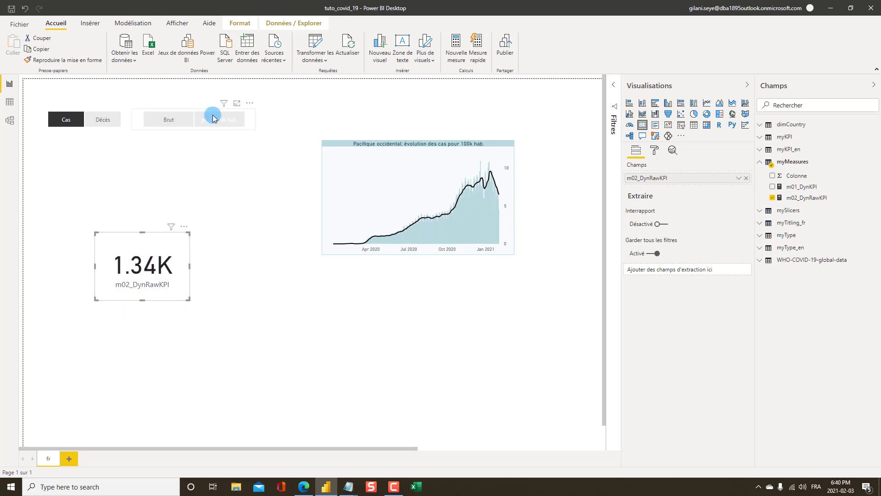
pyautogui.click(170, 121)
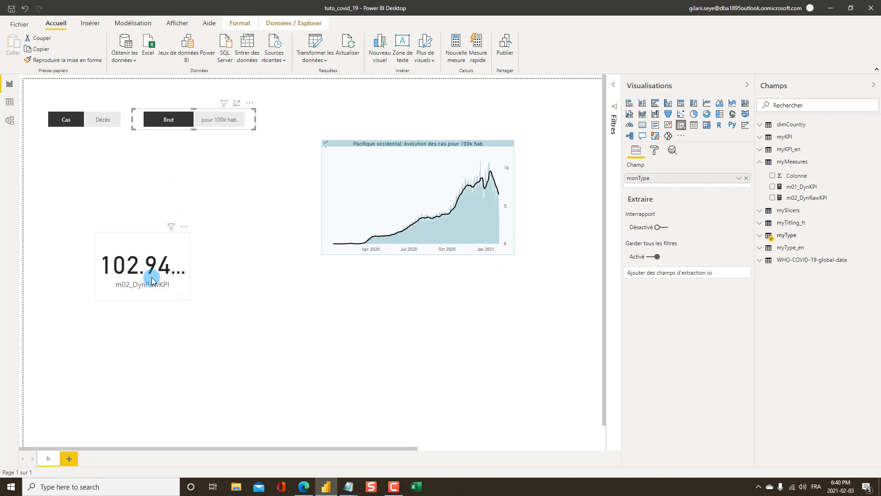
# Step: Turn off the card's category label and set its data label text size to 15 pt
pyautogui.click(177, 297)
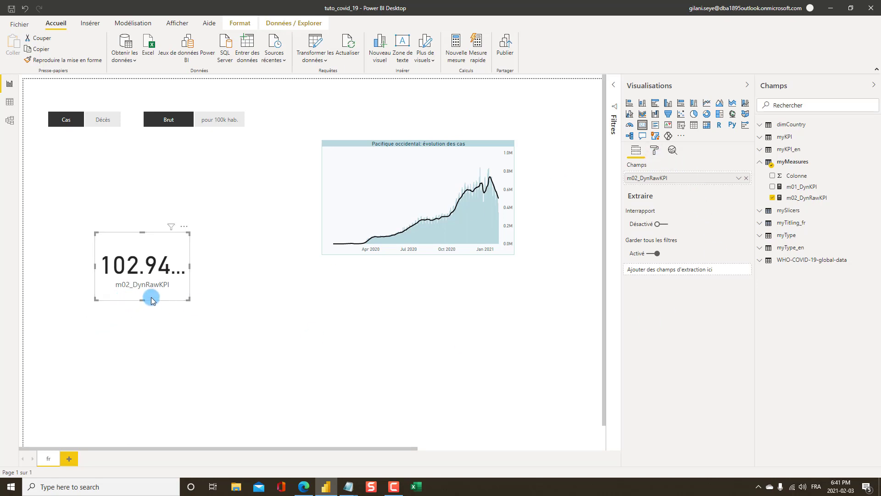
pyautogui.click(654, 151)
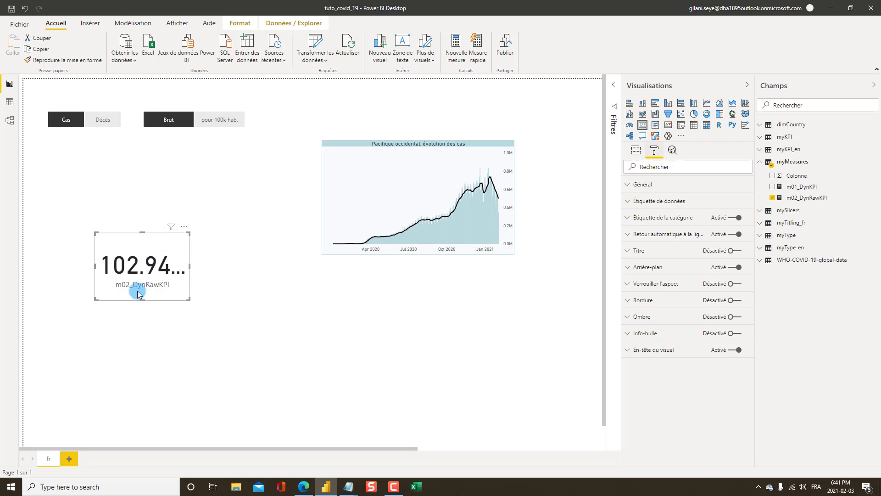
pyautogui.click(734, 218)
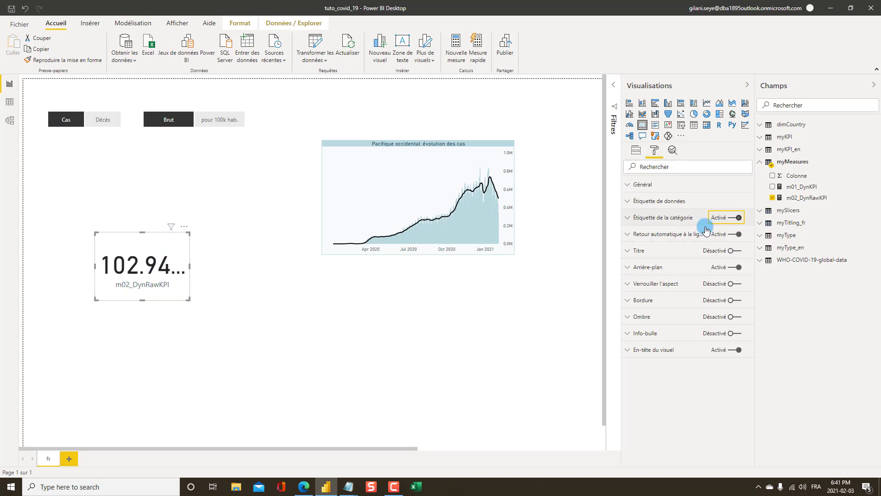
pyautogui.click(650, 201)
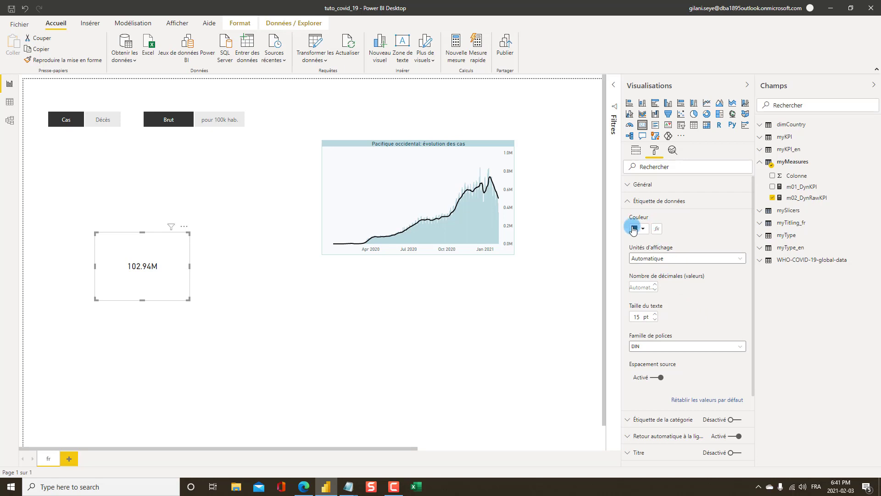
# Step: Format the card's data label colour by rules (Règles) based on the m00_mySlice measure from mySlicers
pyautogui.click(659, 231)
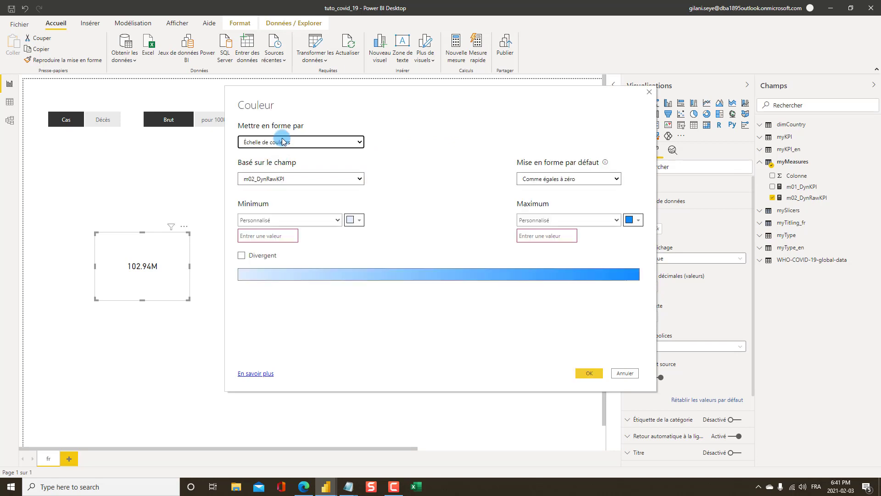
pyautogui.click(285, 143)
pyautogui.click(288, 158)
pyautogui.click(291, 179)
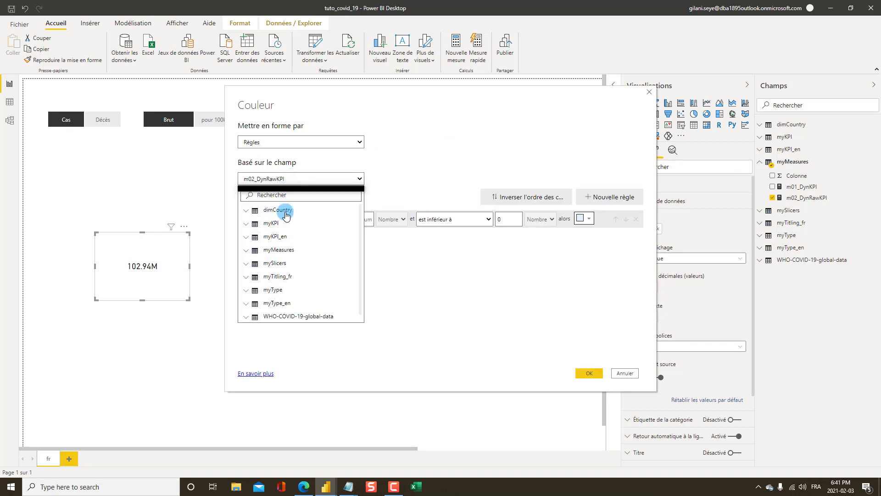
pyautogui.click(279, 250)
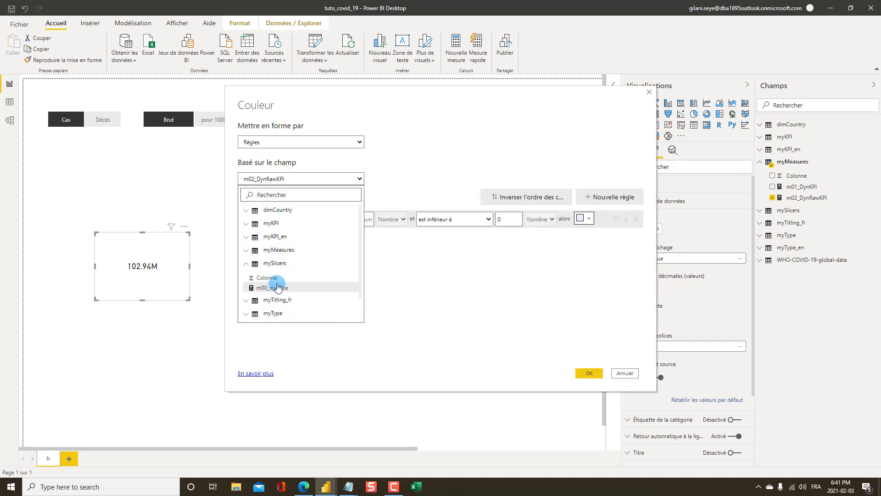
pyautogui.click(278, 290)
# Step: Define the first label colour rule as greater than or equal to 1 and less than or equal to 2, in dark teal
pyautogui.click(361, 220)
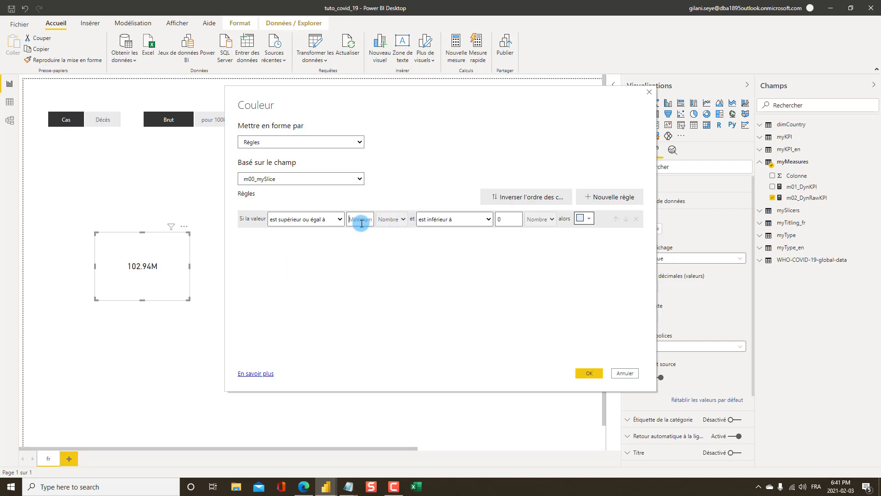
pyautogui.write('1')
pyautogui.click(448, 219)
pyautogui.click(429, 239)
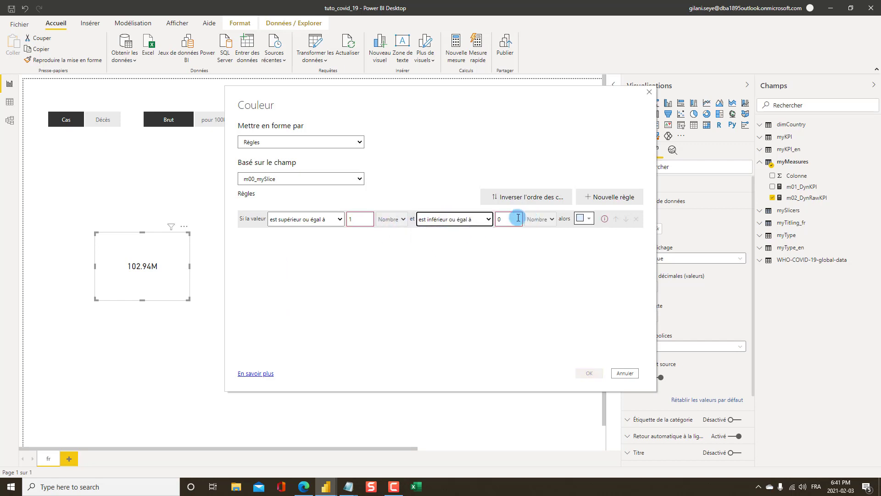
pyautogui.click(519, 217)
pyautogui.write('2')
pyautogui.click(589, 219)
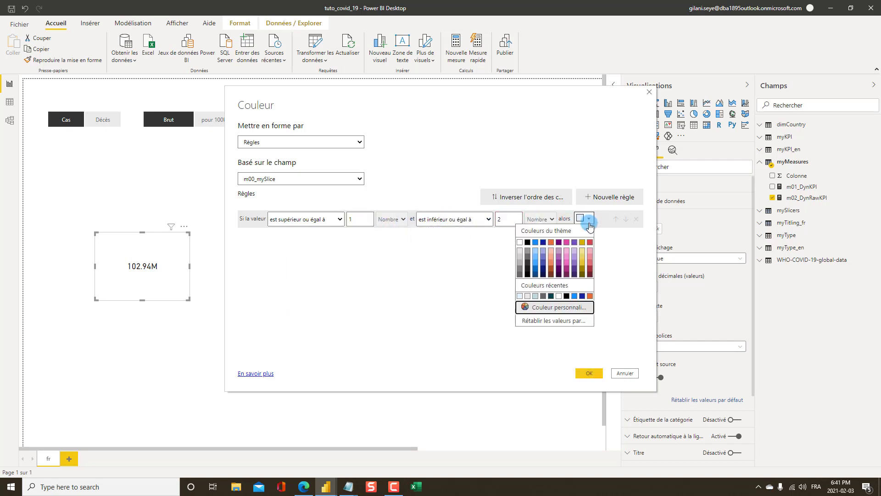
pyautogui.click(551, 295)
# Step: Add a second label colour rule for values from 3 to 4 inclusive in dark grey, and apply the rules
pyautogui.click(610, 197)
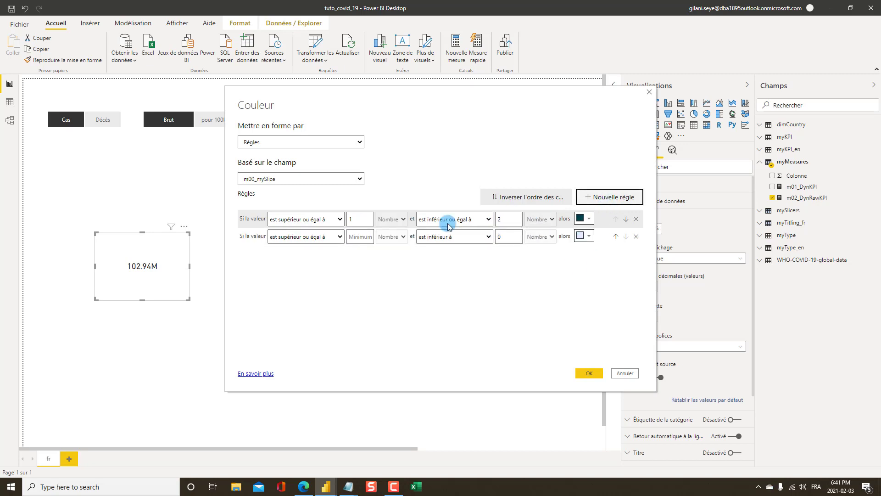
pyautogui.click(340, 237)
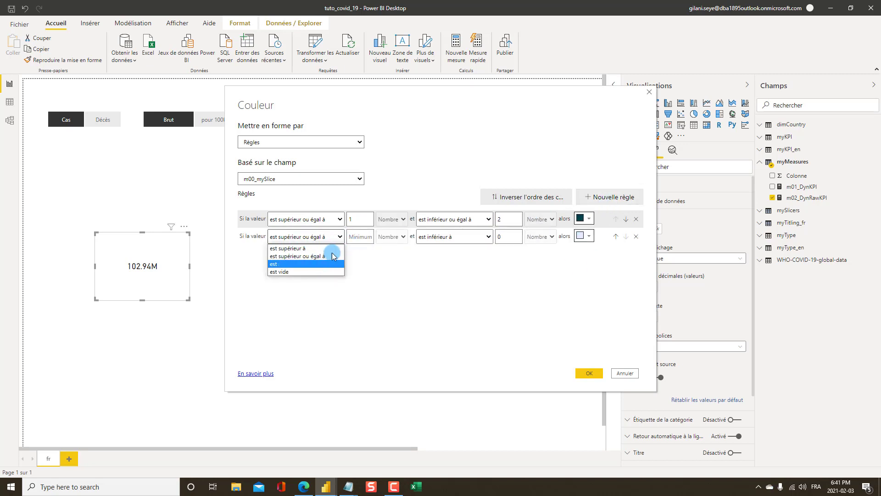
pyautogui.click(361, 238)
pyautogui.write('3')
pyautogui.click(440, 236)
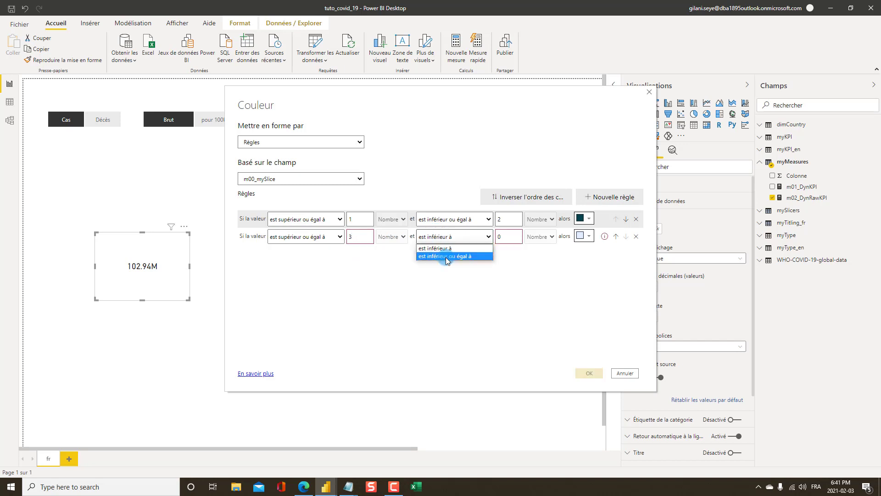
pyautogui.click(450, 254)
pyautogui.doubleClick(502, 236)
pyautogui.write('4')
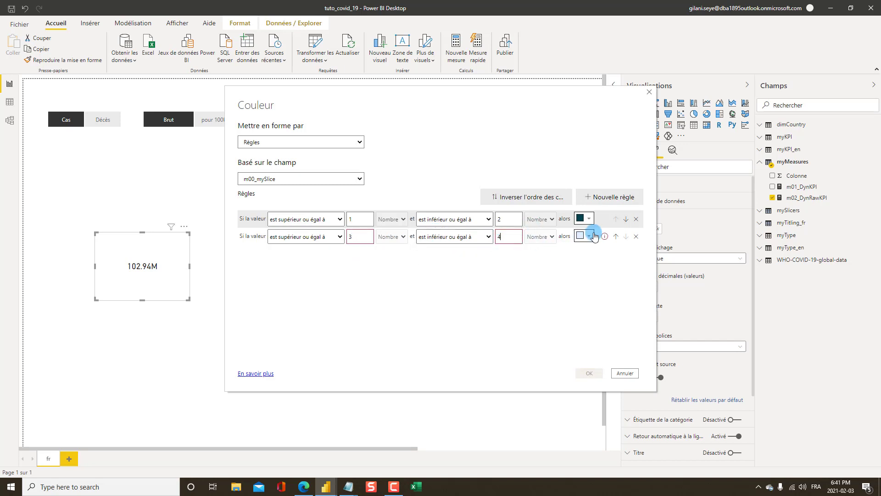
pyautogui.click(585, 235)
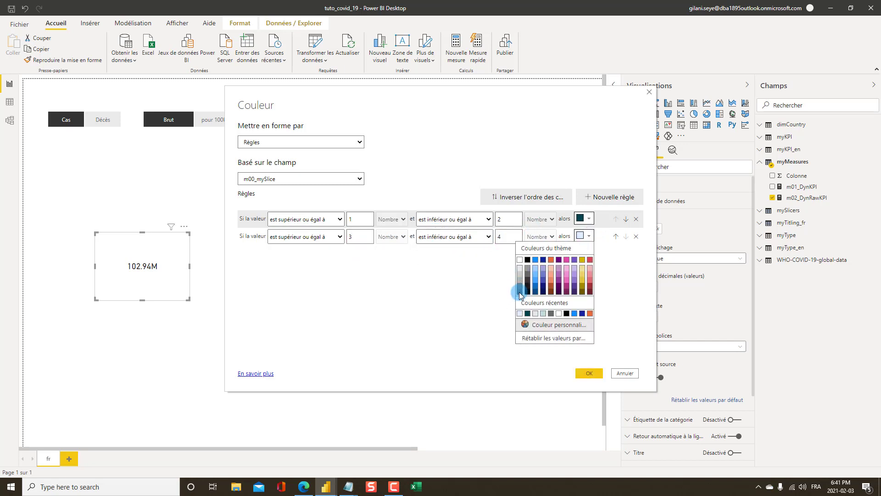
pyautogui.click(520, 295)
pyautogui.click(587, 372)
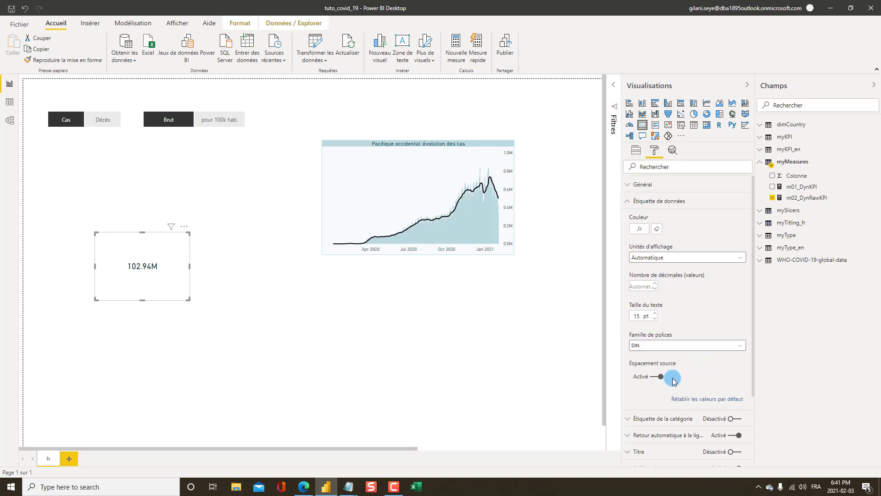
# Step: Turn off the data label's source spacing and the card's visual header, and check the combo chart's visual header setting
pyautogui.click(653, 378)
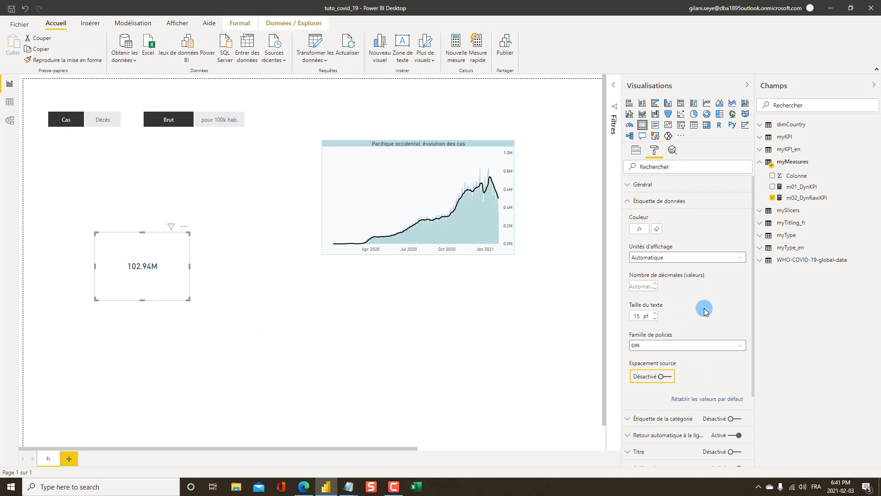
pyautogui.click(628, 203)
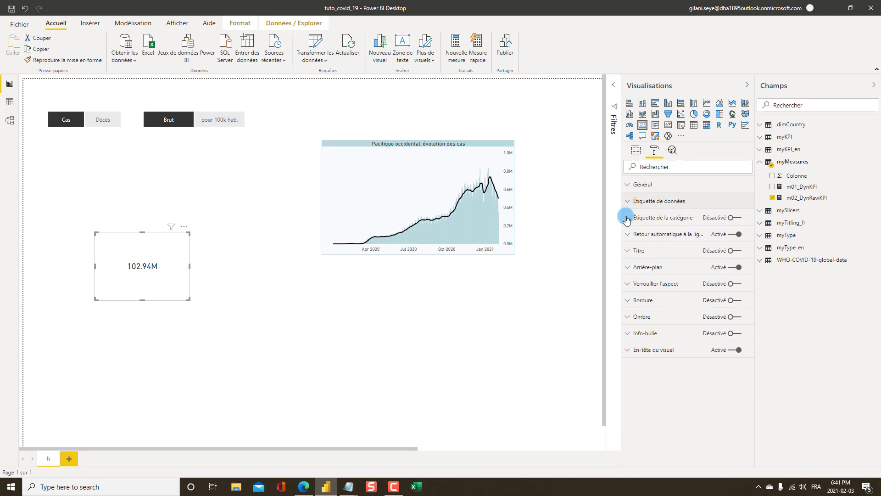
pyautogui.click(730, 357)
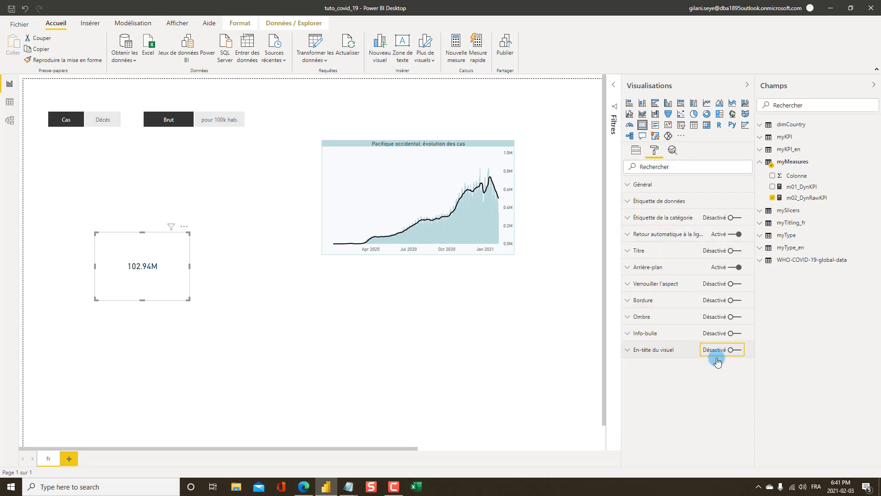
pyautogui.click(477, 252)
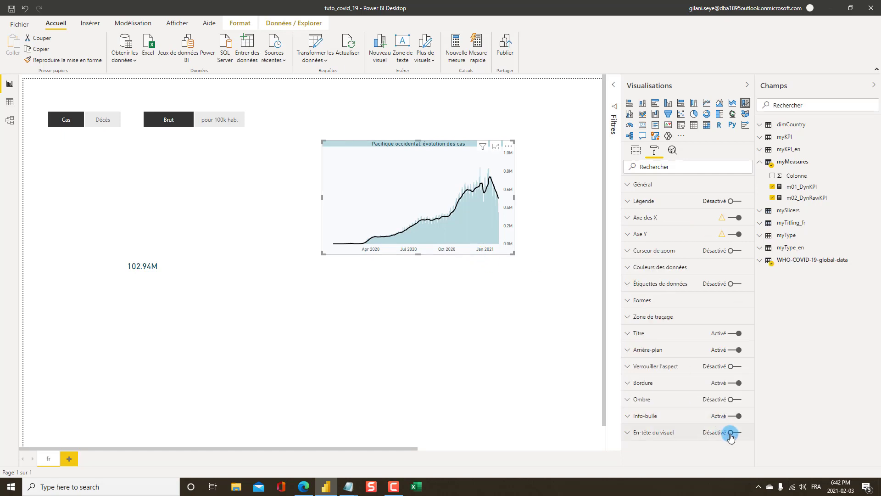
# Step: Enable the card's border and format its colour by rules (Règles) based on m00_mySlice from mySlicers
pyautogui.click(157, 300)
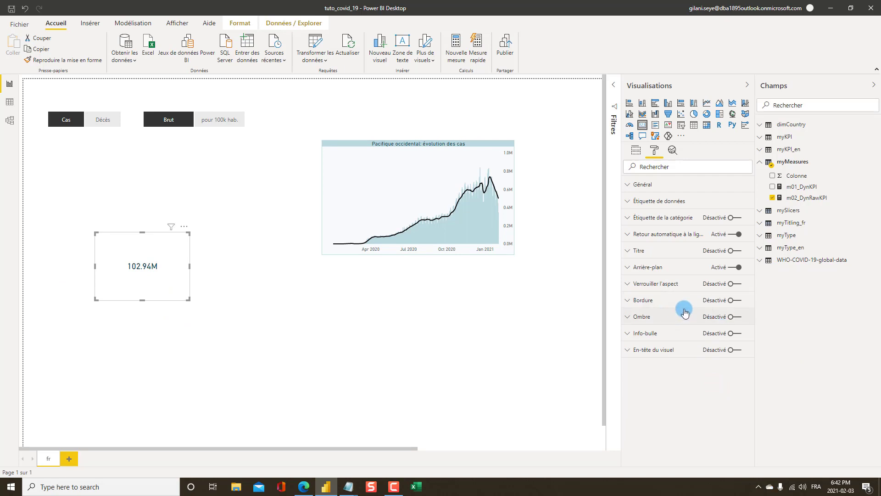
pyautogui.click(736, 300)
pyautogui.click(654, 304)
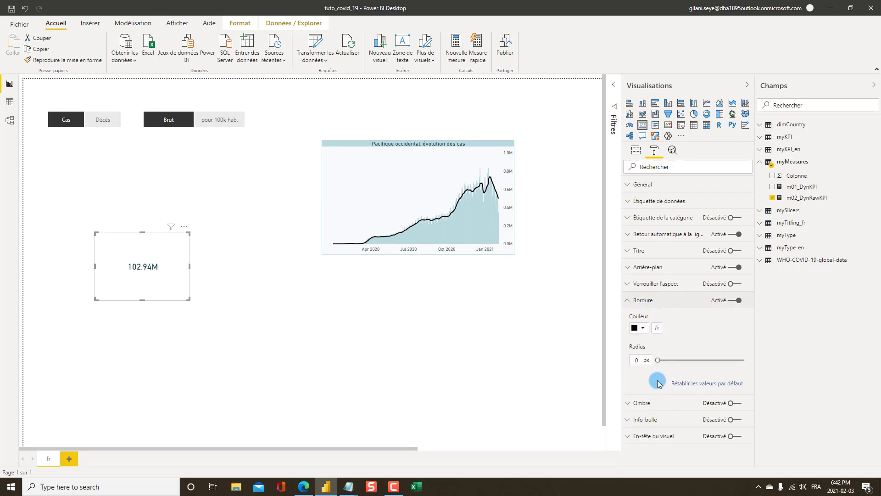
pyautogui.click(658, 327)
pyautogui.click(286, 142)
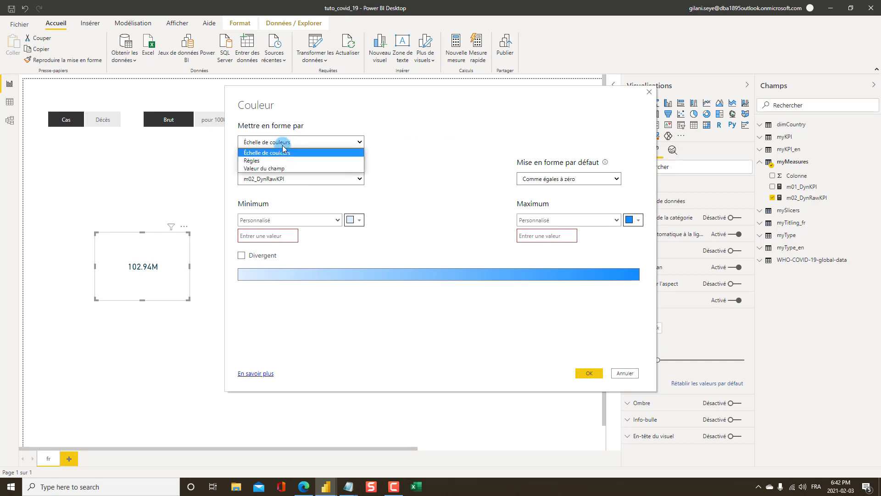
pyautogui.click(260, 161)
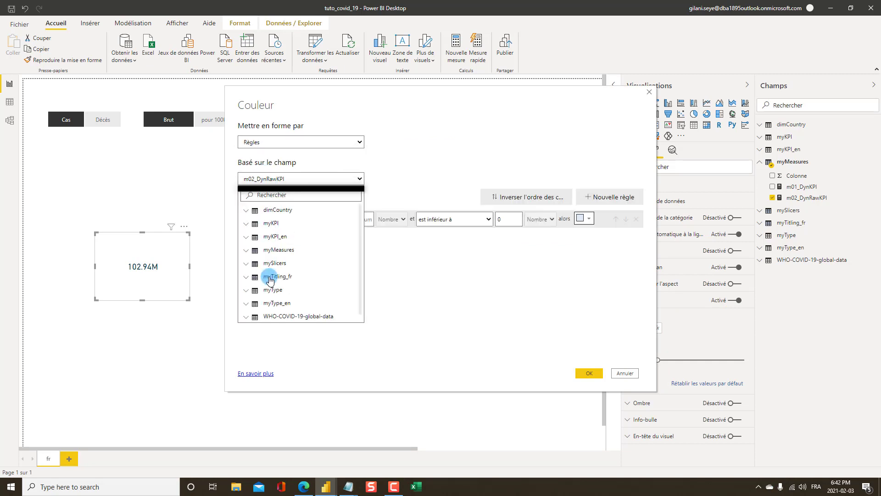
pyautogui.click(272, 263)
pyautogui.click(281, 289)
# Step: Define the first border colour rule as greater than or equal to 1 and less than or equal to 2, in light teal
pyautogui.click(356, 218)
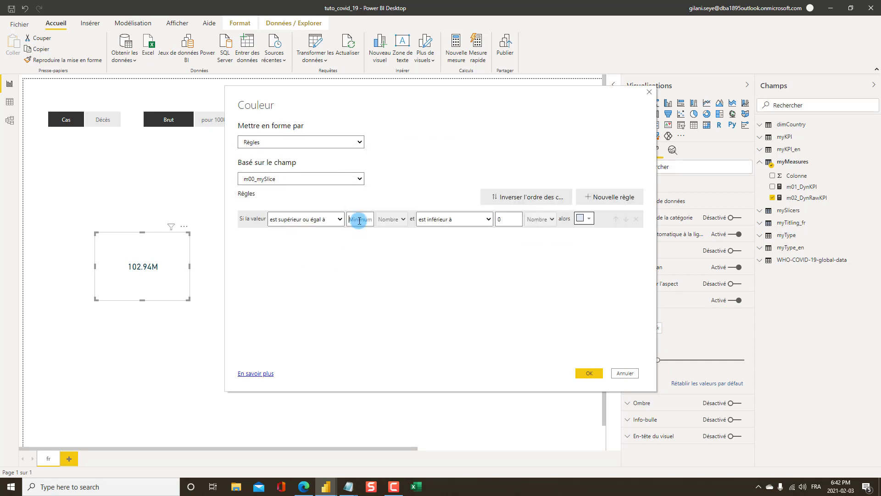
pyautogui.write('1')
pyautogui.click(454, 219)
pyautogui.click(450, 244)
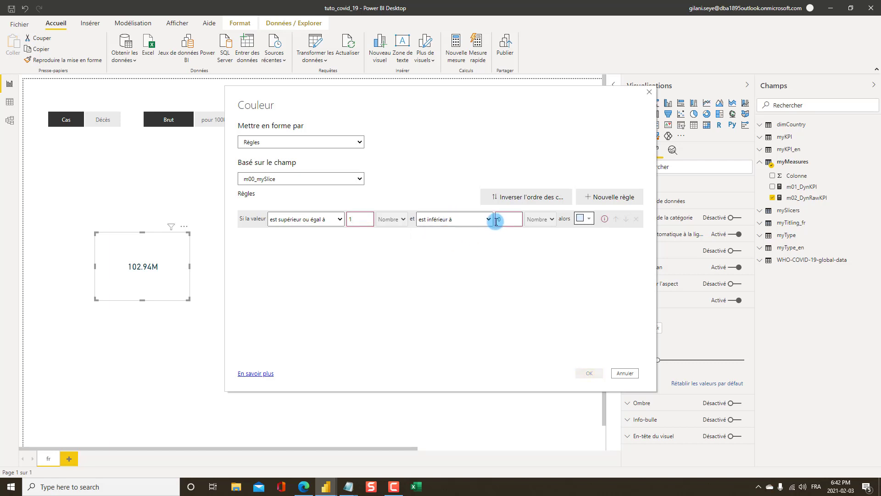
pyautogui.click(461, 220)
pyautogui.click(465, 238)
pyautogui.moveTo(516, 218); pyautogui.dragTo(489, 221)
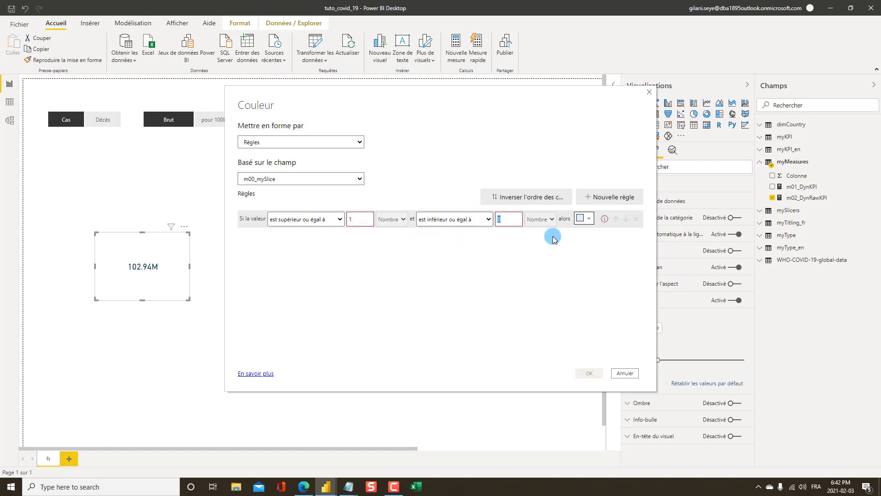
pyautogui.click(587, 220)
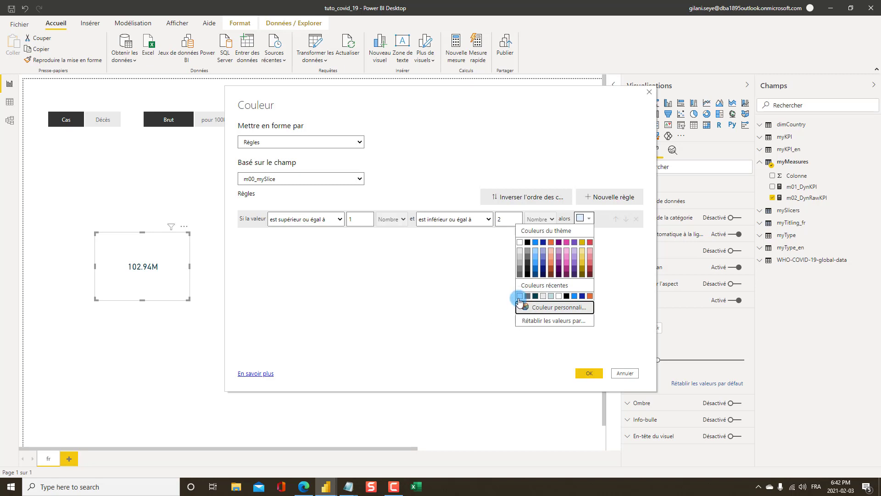
pyautogui.click(550, 297)
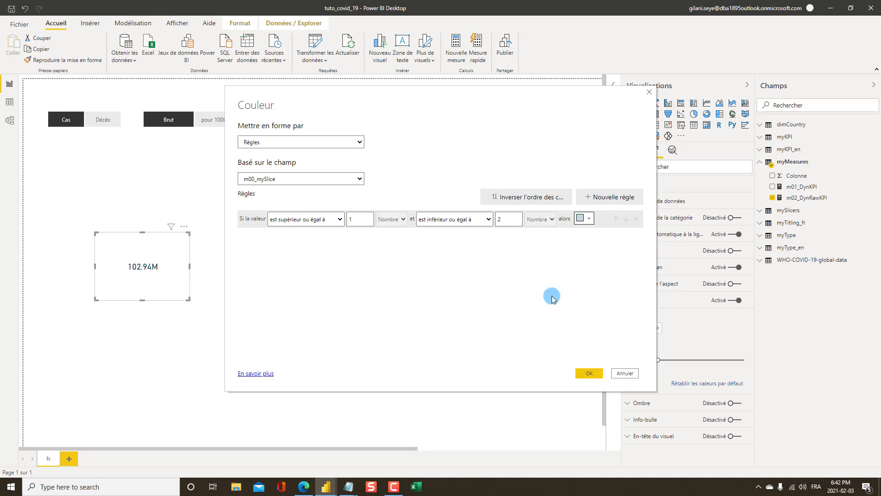
# Step: Add a second border colour rule for values from 3 to 4 inclusive in light grey, and apply the rules
pyautogui.click(612, 197)
pyautogui.click(371, 237)
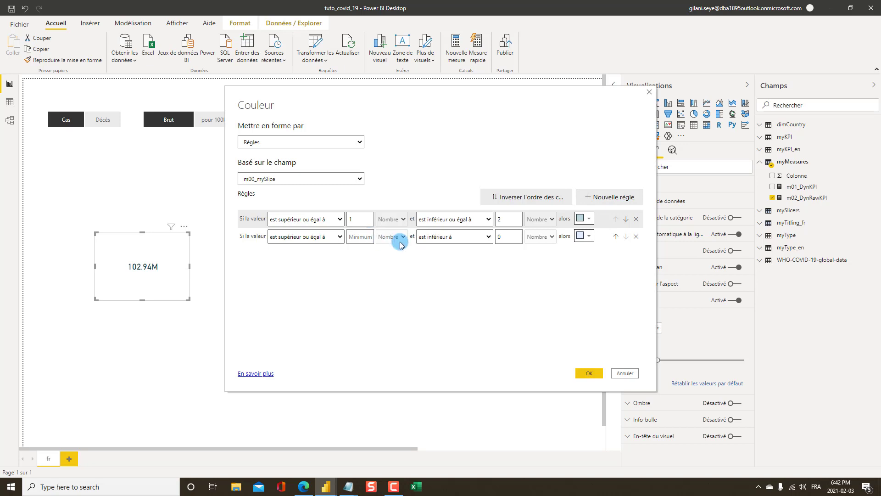
pyautogui.write('3')
pyautogui.click(442, 236)
pyautogui.click(441, 257)
pyautogui.press('Tab')
pyautogui.write('4')
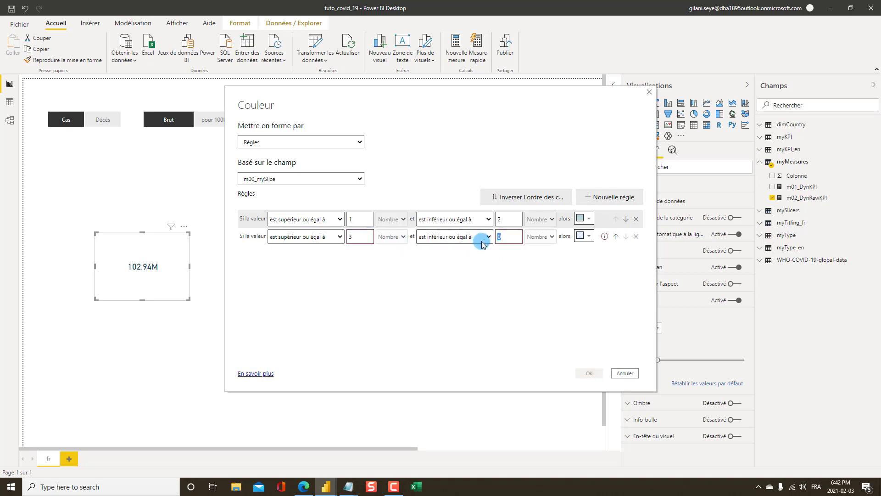
pyautogui.click(589, 237)
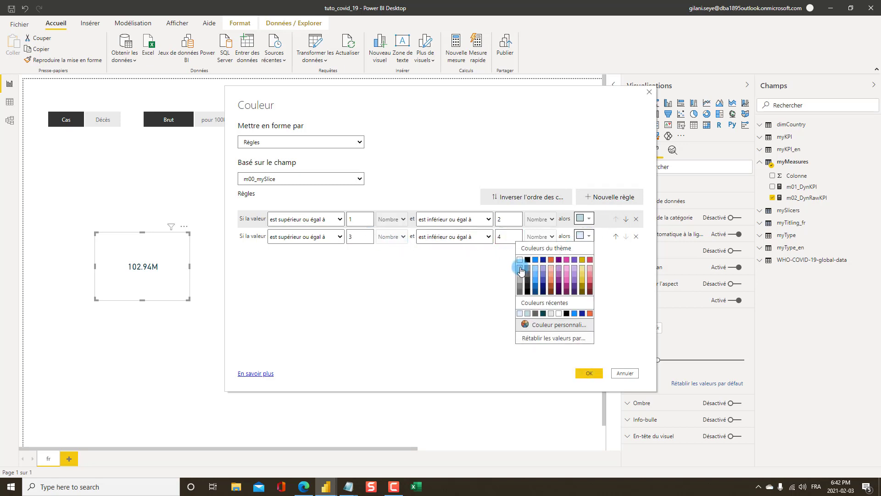
pyautogui.click(520, 269)
pyautogui.click(587, 372)
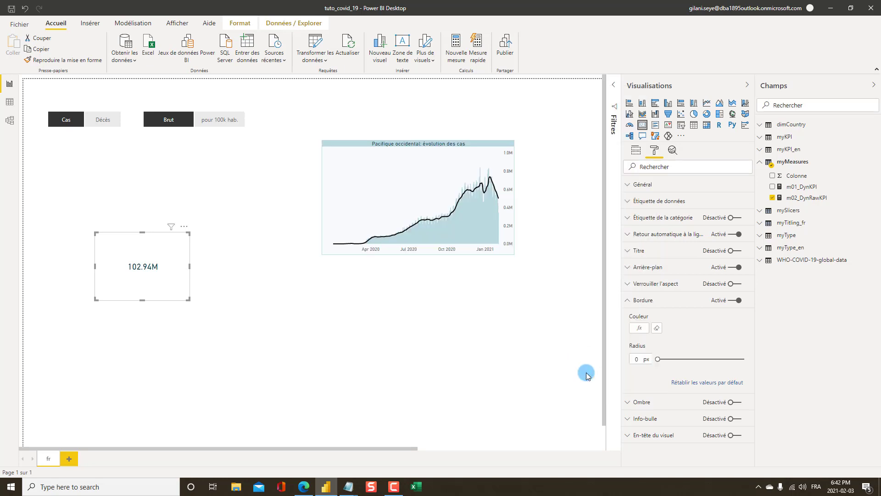
# Step: Format the card's background colour by rules (Règles) based on m00_mySlice from mySlicers
pyautogui.click(628, 303)
pyautogui.click(648, 268)
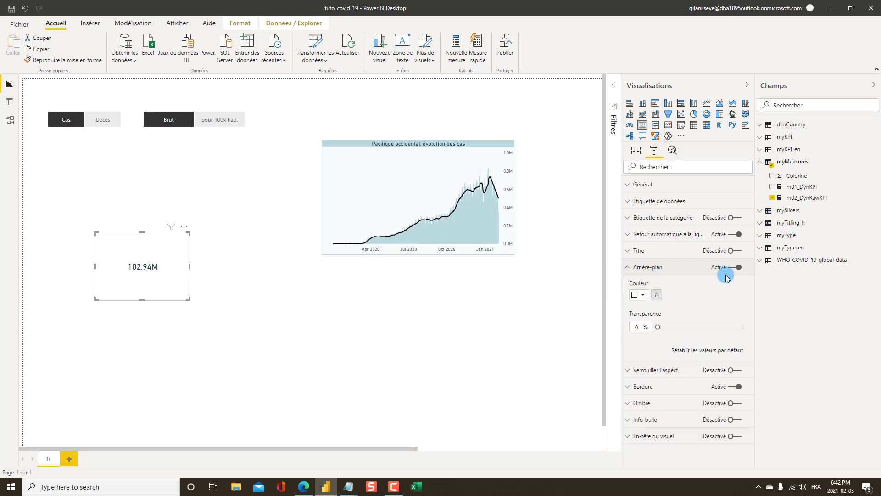
pyautogui.click(657, 296)
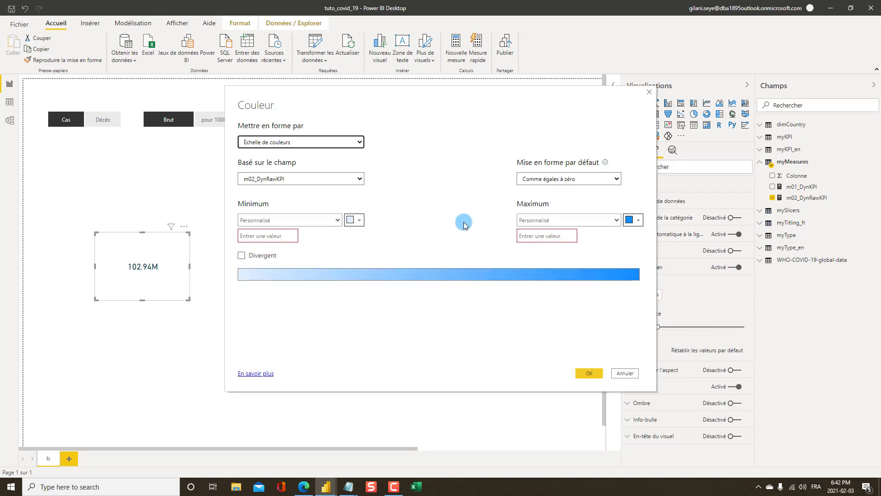
pyautogui.click(295, 142)
pyautogui.click(283, 164)
pyautogui.click(282, 179)
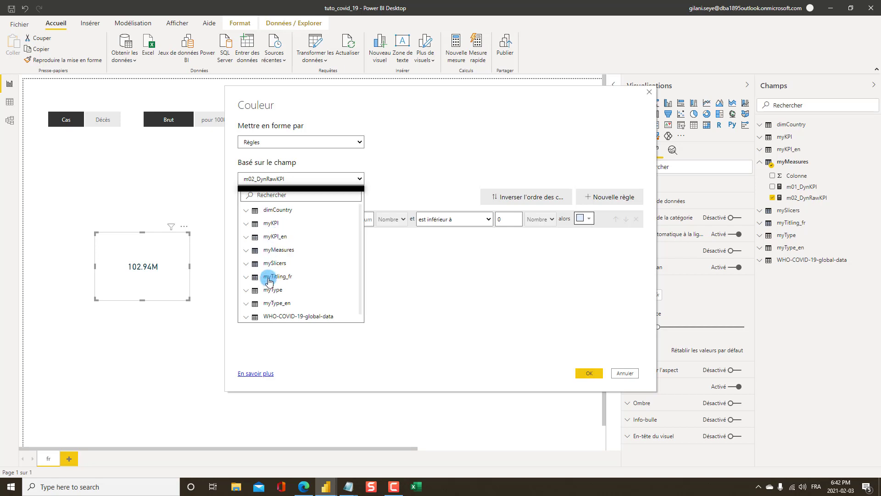
pyautogui.click(274, 266)
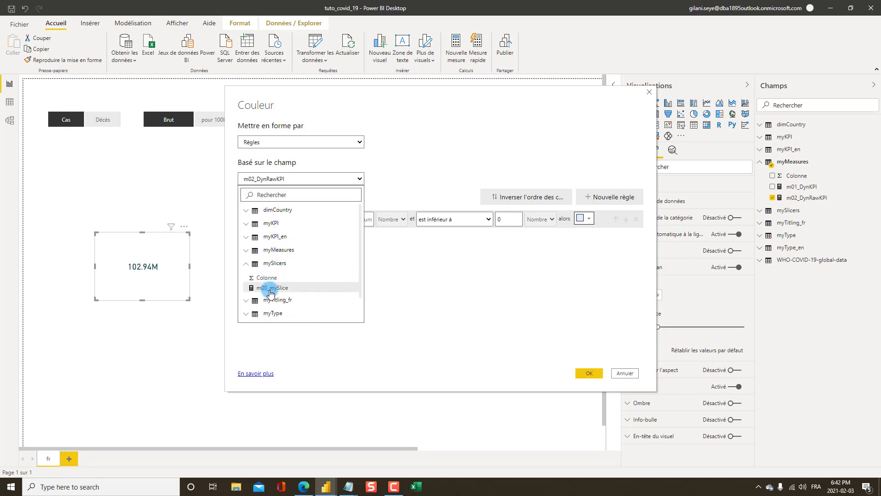
pyautogui.click(270, 292)
# Step: Define the first background colour rule as greater than or equal to 1 and less than or equal to 2, in light teal
pyautogui.write('1')
pyautogui.click(429, 220)
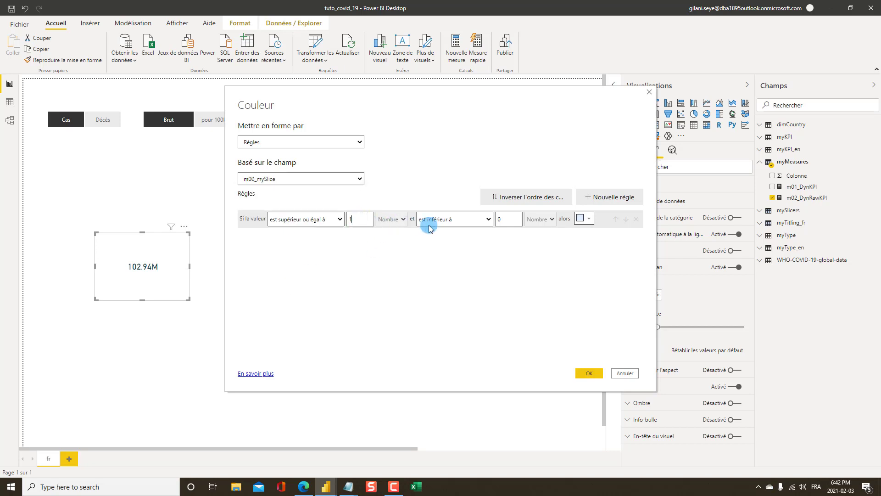
pyautogui.click(441, 242)
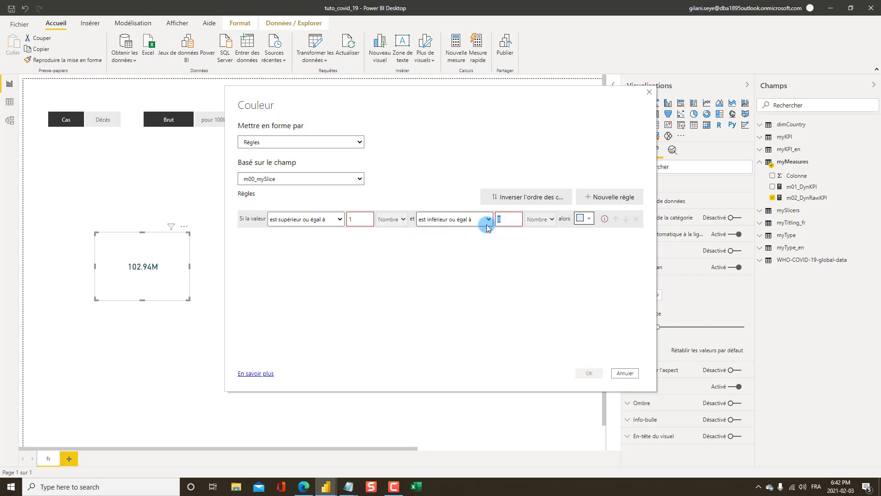
pyautogui.write('2')
pyautogui.click(585, 218)
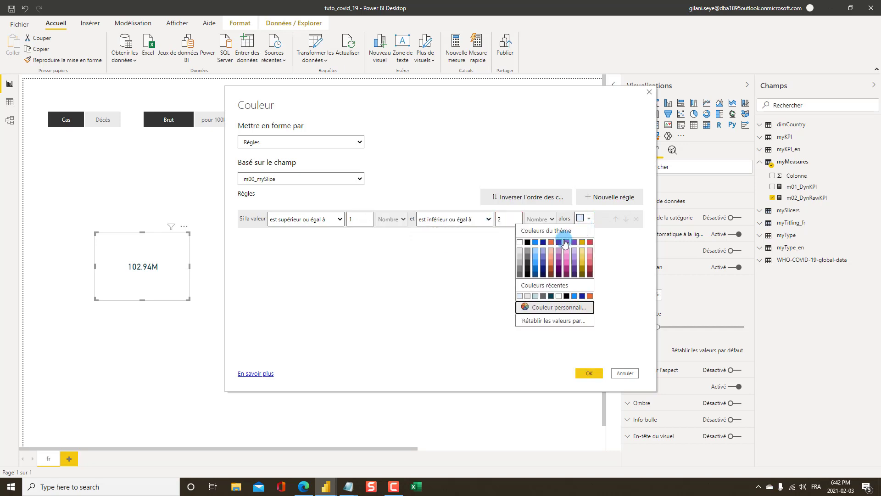
pyautogui.click(536, 296)
# Step: Add a second background colour rule with a less-than-or-equal upper condition and light grey as its colour
pyautogui.click(597, 196)
pyautogui.click(355, 236)
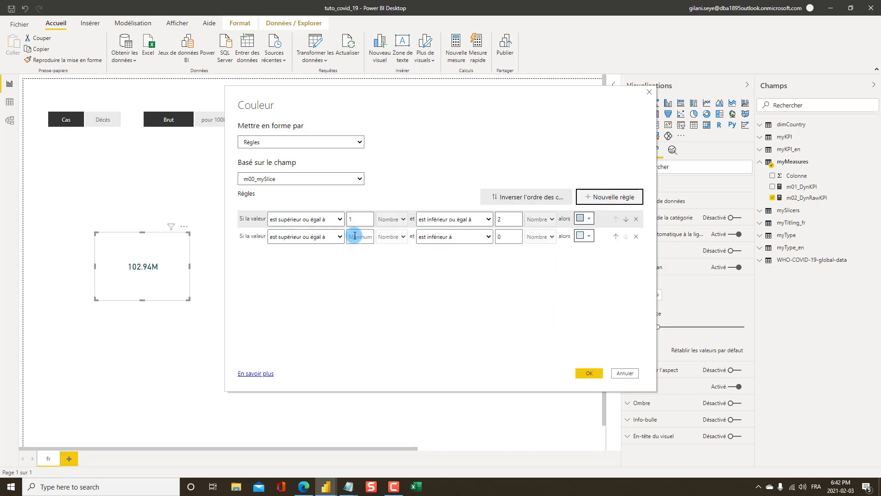
pyautogui.write('2')
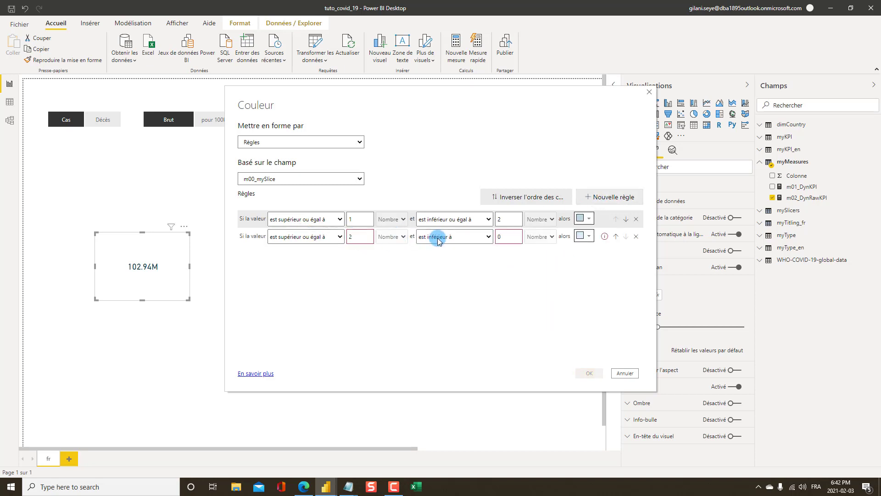
pyautogui.click(436, 237)
pyautogui.click(438, 256)
pyautogui.click(497, 237)
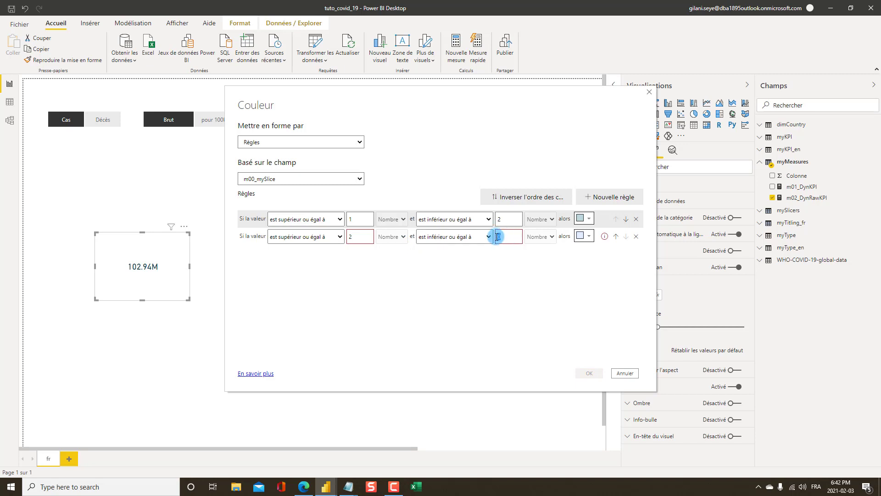
pyautogui.write('1')
pyautogui.click(586, 236)
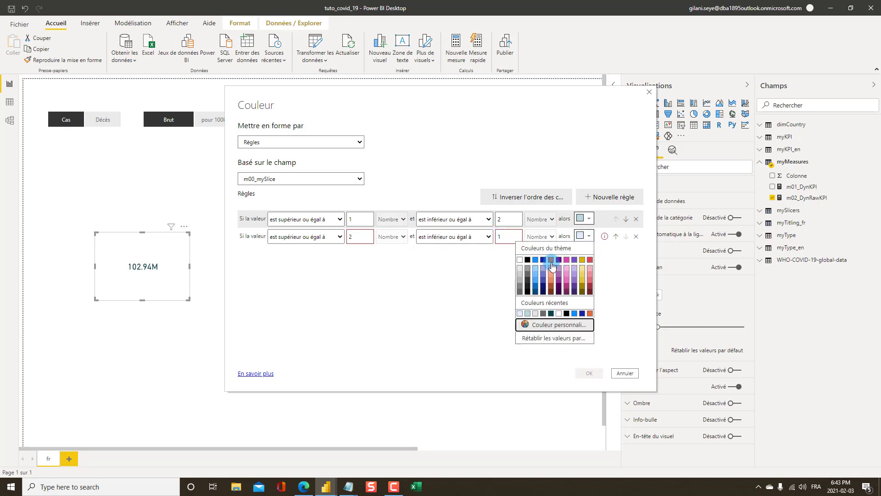
pyautogui.click(520, 271)
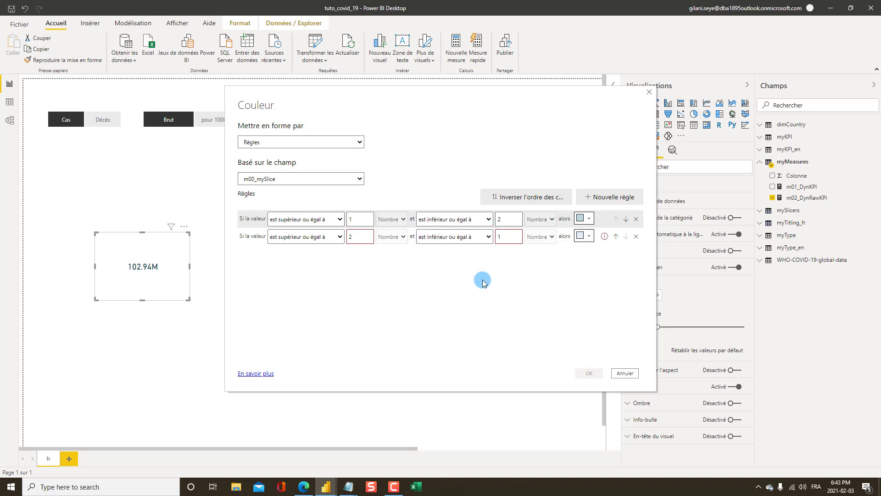
# Step: Set the second background rule's range from 3 to 4, and apply the background rules
pyautogui.click(503, 237)
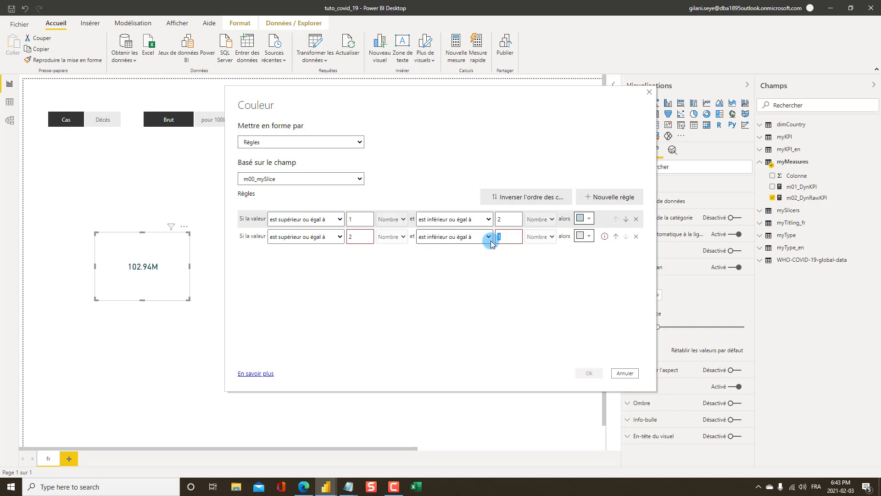
pyautogui.write('4')
pyautogui.click(360, 236)
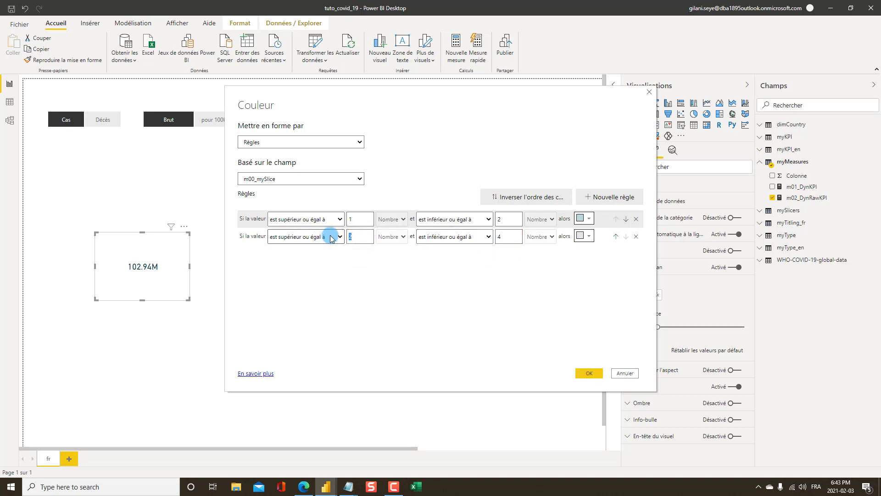
pyautogui.write('3')
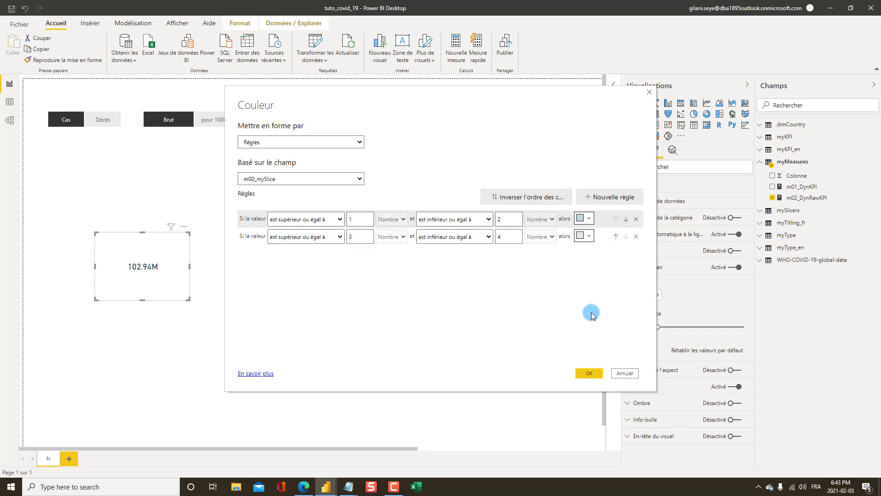
pyautogui.click(591, 373)
# Step: Set the card's background transparency to 90%
pyautogui.click(642, 327)
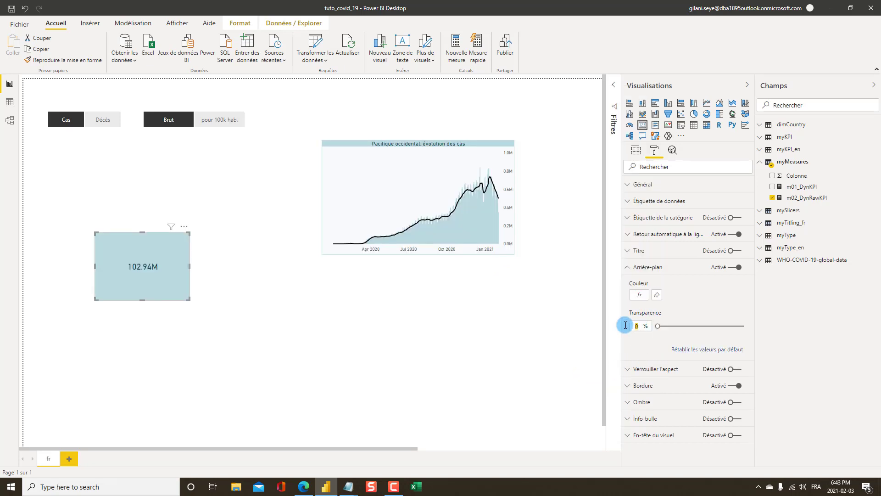
pyautogui.write('90')
pyautogui.click(696, 320)
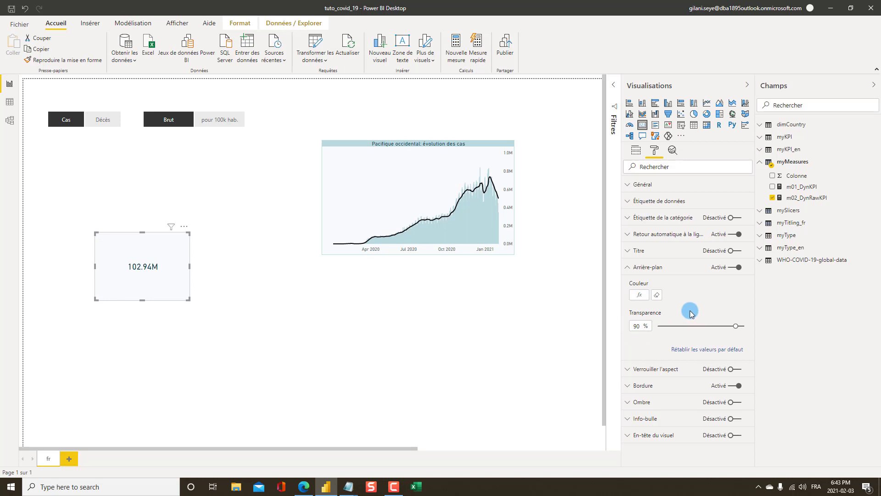
pyautogui.click(627, 268)
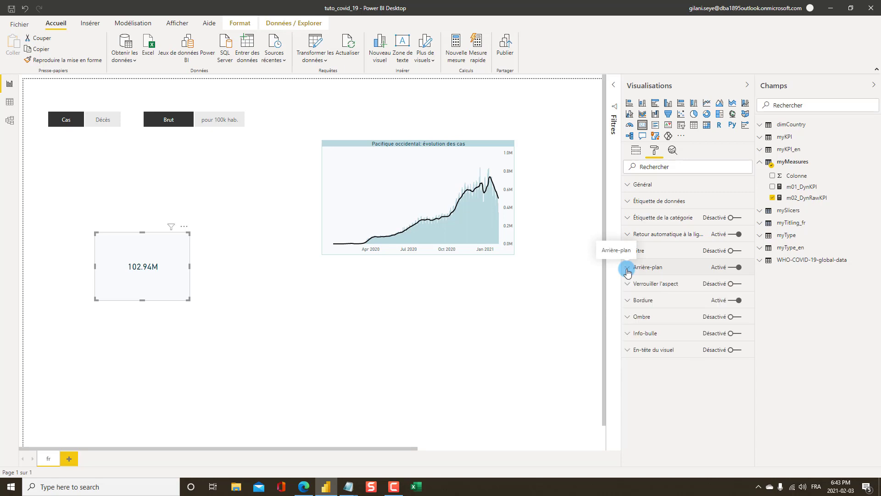
# Step: Turn off the card's background (Arrière-plan)
pyautogui.click(628, 268)
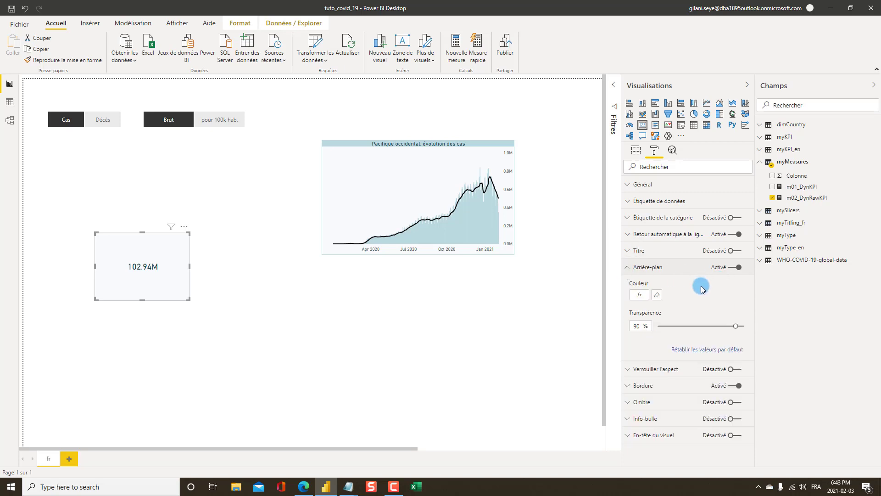
pyautogui.click(736, 267)
pyautogui.click(627, 270)
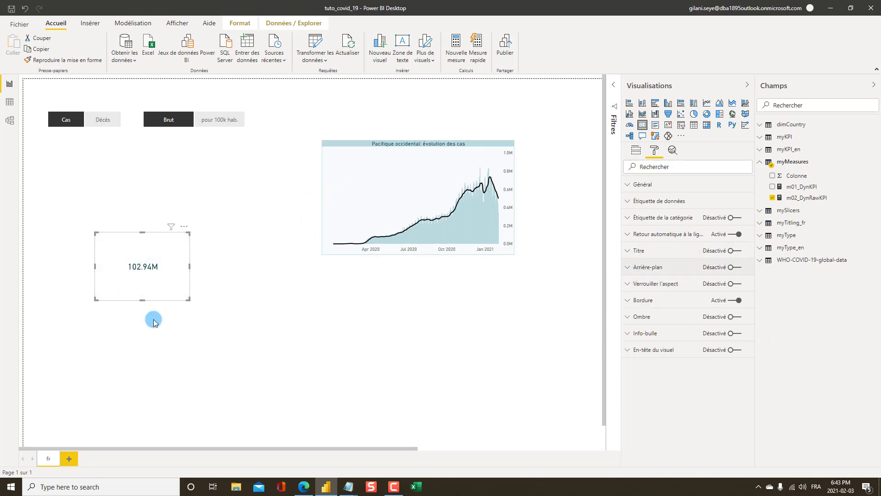
# Step: Enable the card's title and format its font colour by rules (Règles) based on m00_mySlice from mySlicers
pyautogui.click(639, 251)
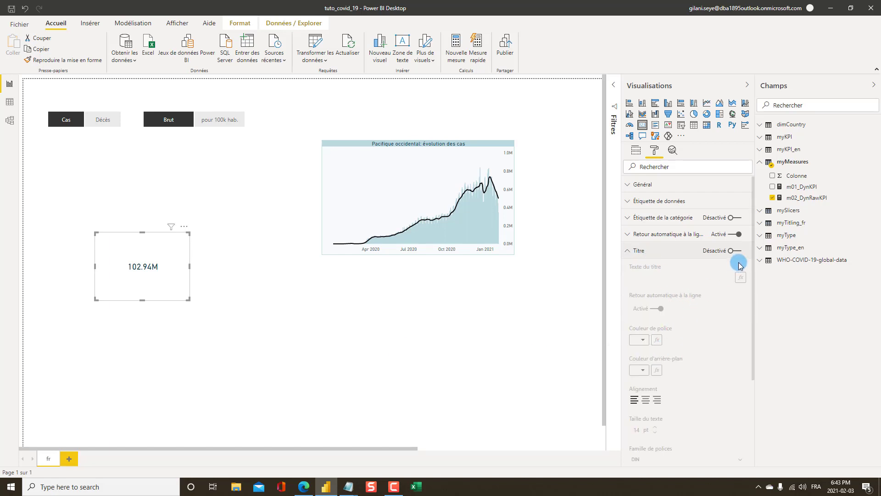
pyautogui.click(657, 345)
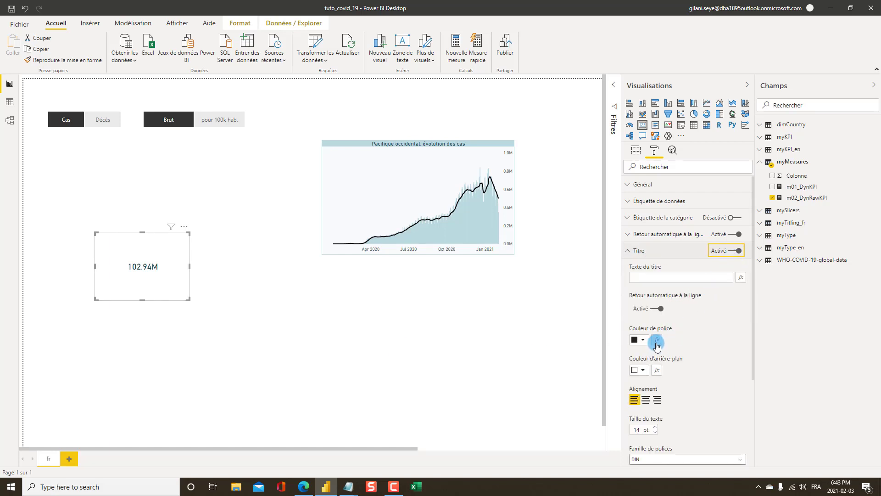
pyautogui.click(303, 143)
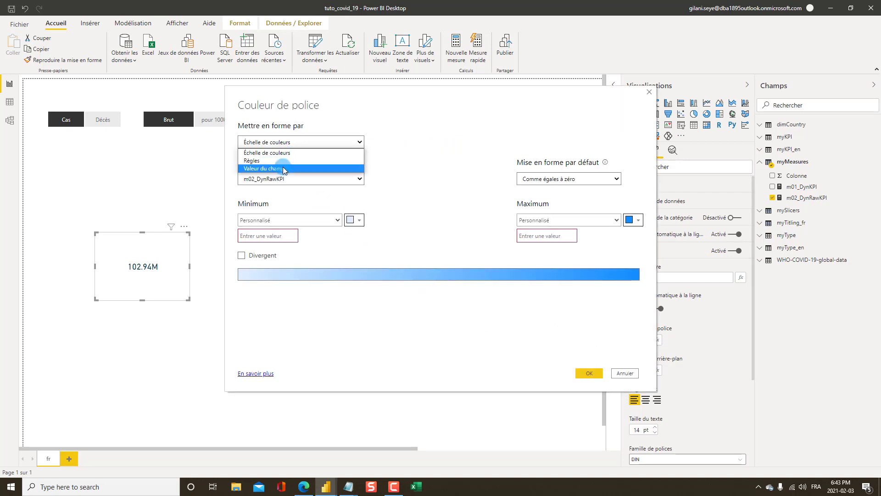
pyautogui.click(283, 161)
pyautogui.click(282, 180)
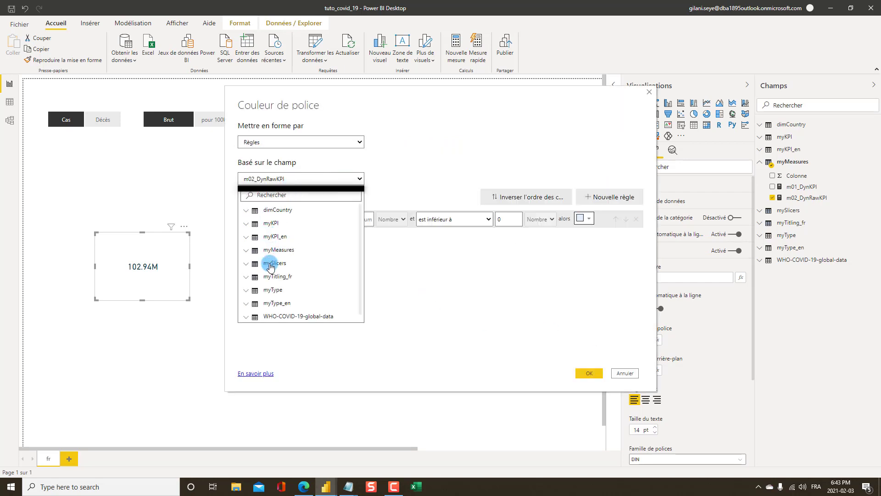
pyautogui.click(270, 265)
pyautogui.click(272, 288)
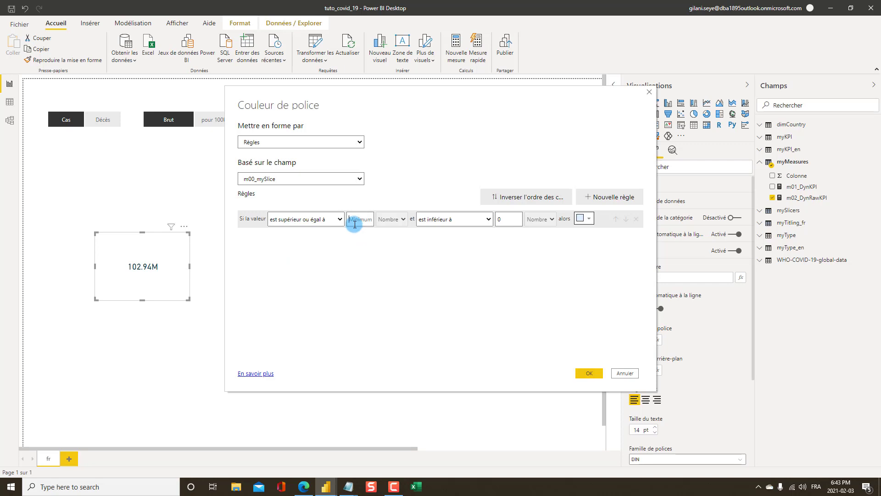
# Step: Define the first title font colour rule as greater than or equal to 1 and less than or equal to 2, in dark teal
pyautogui.write('1')
pyautogui.click(482, 220)
pyautogui.click(464, 241)
pyautogui.press('Tab')
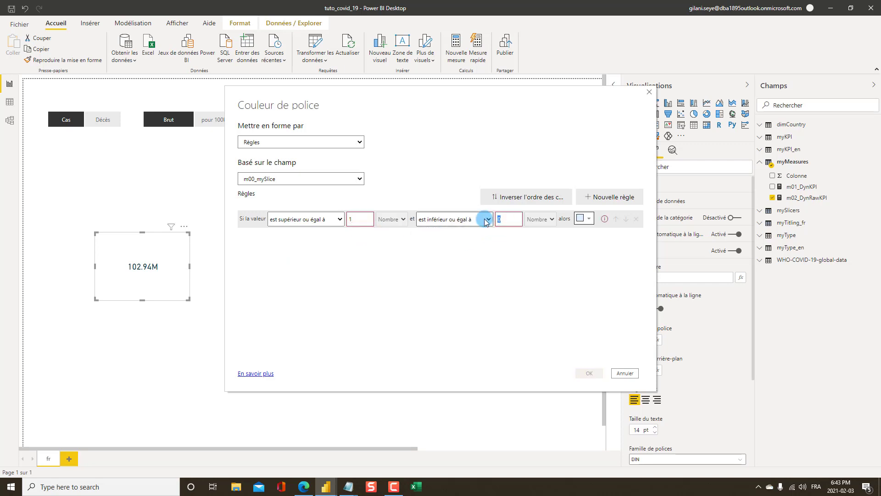
pyautogui.click(589, 223)
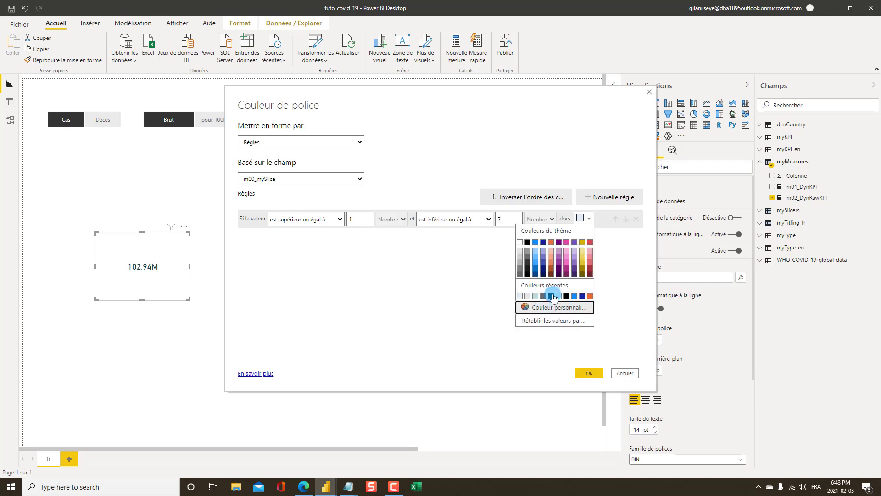
pyautogui.click(556, 290)
# Step: Add a second title font colour rule
pyautogui.click(607, 202)
pyautogui.click(365, 237)
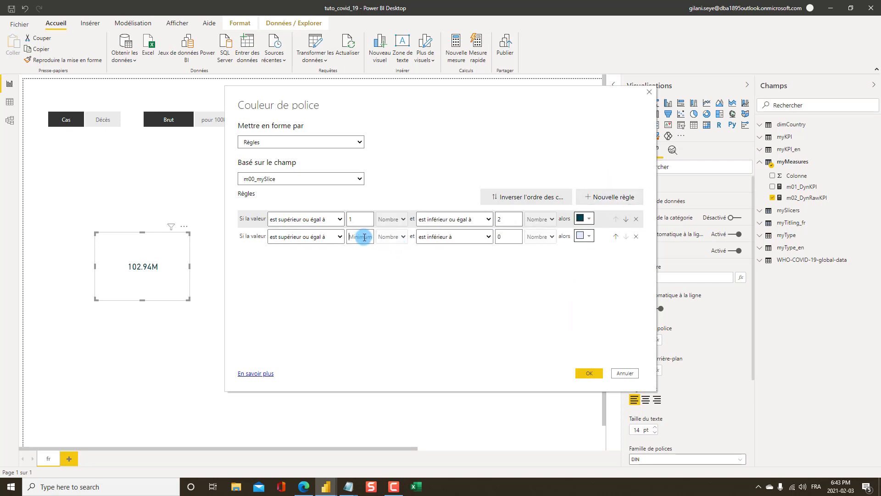
# Step: Complete the second title font colour rule: values from 3 up to and including 4 get dark grey, and apply the rules
pyautogui.write('3')
pyautogui.click(472, 237)
pyautogui.click(462, 256)
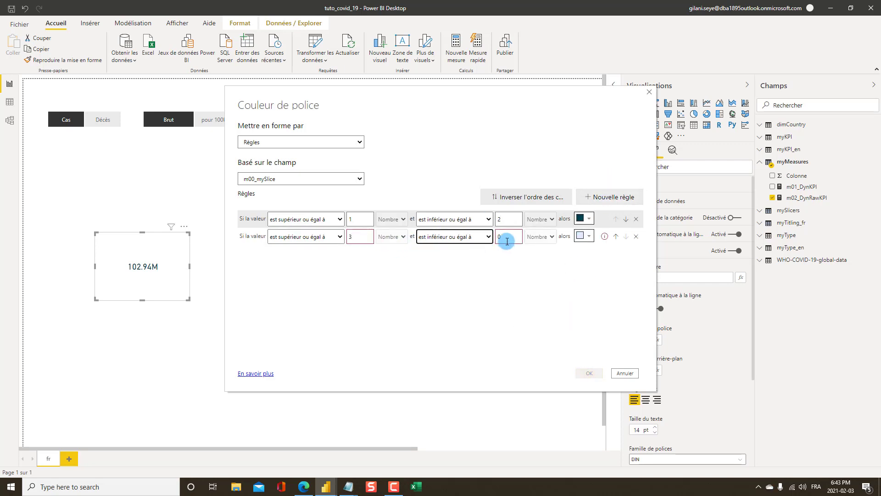
pyautogui.write('4')
pyautogui.click(584, 236)
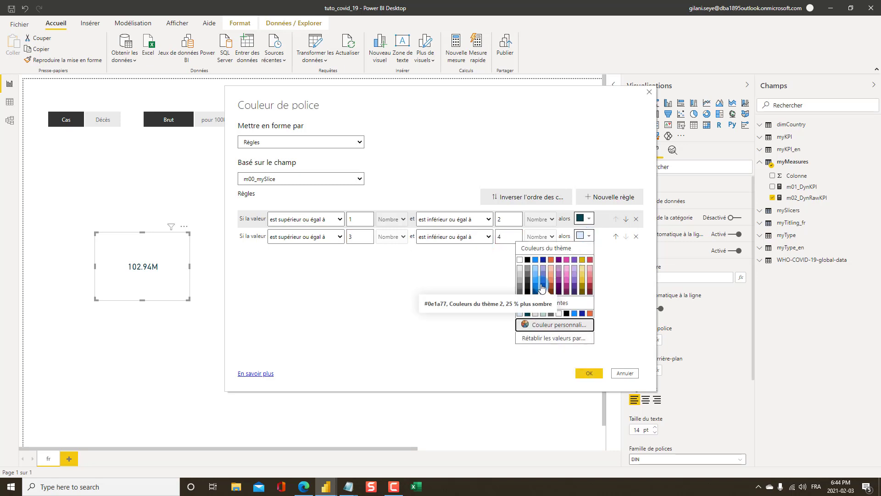
pyautogui.click(520, 293)
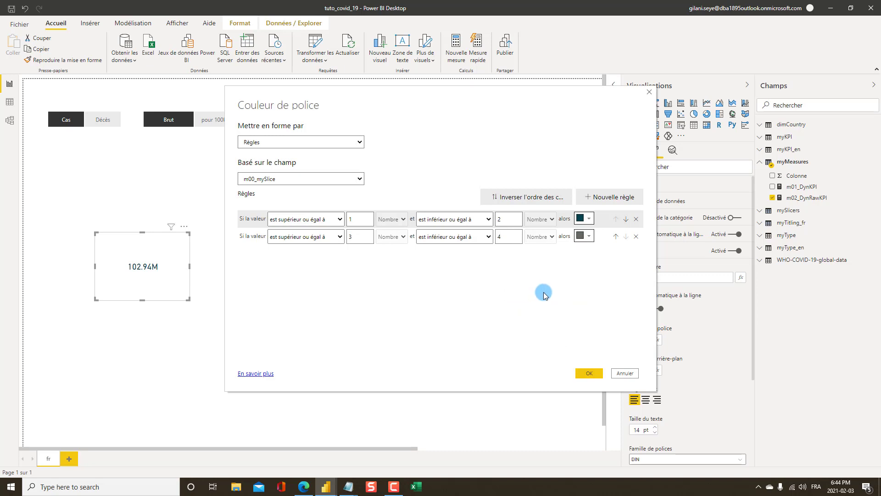
pyautogui.click(593, 377)
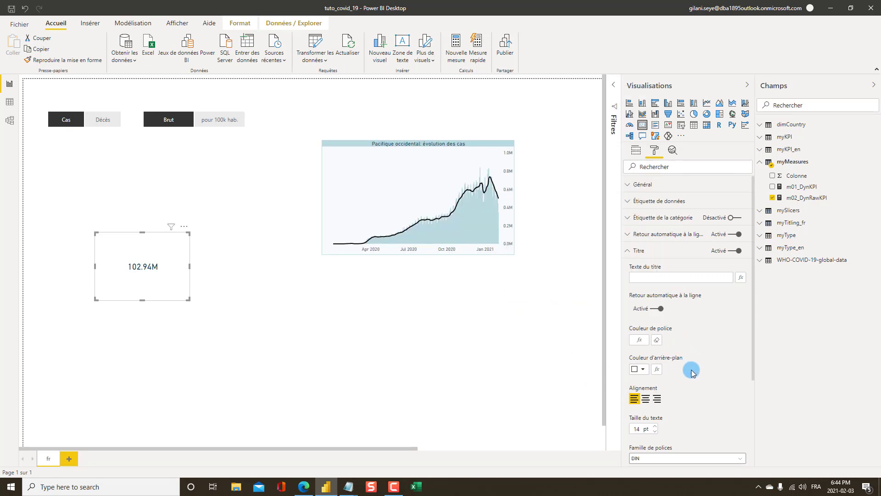
# Step: Set conditional formatting of the card title's background colour to Règles, based on the m00_mySlice field of mySlicers
pyautogui.scroll(-1, 692, 369)
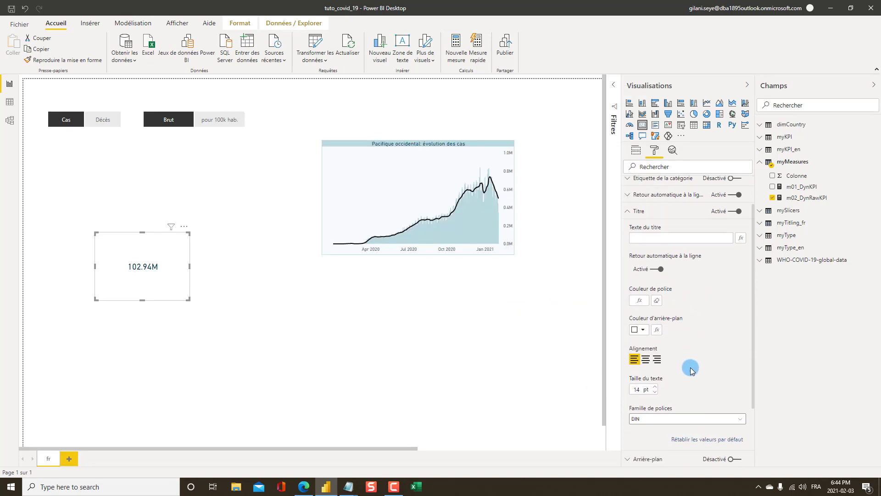
pyautogui.click(656, 324)
pyautogui.click(264, 142)
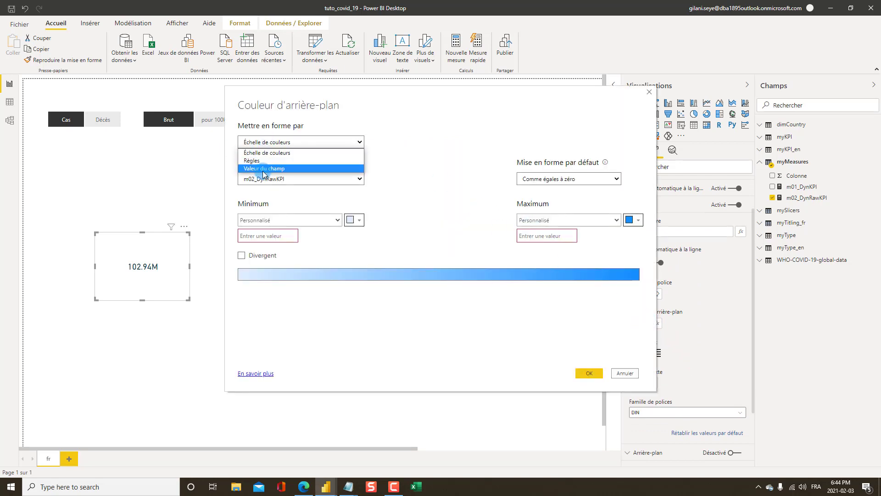
pyautogui.click(255, 161)
pyautogui.click(272, 179)
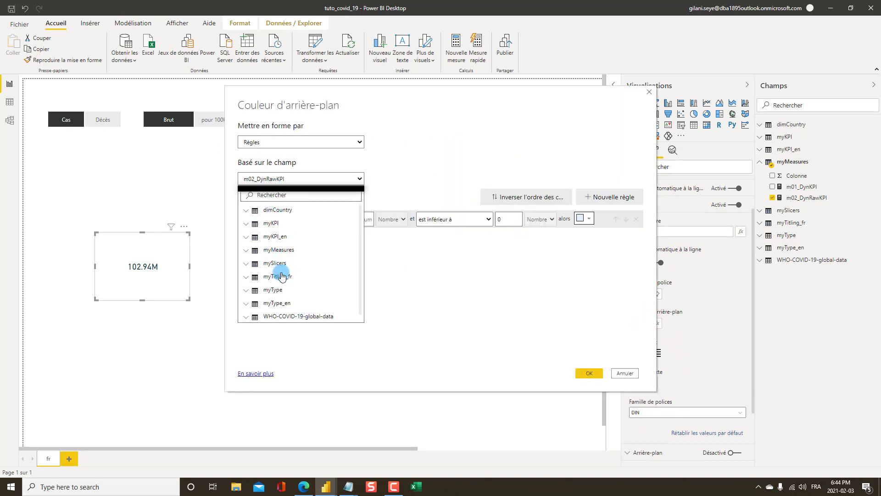
pyautogui.click(275, 263)
pyautogui.click(276, 277)
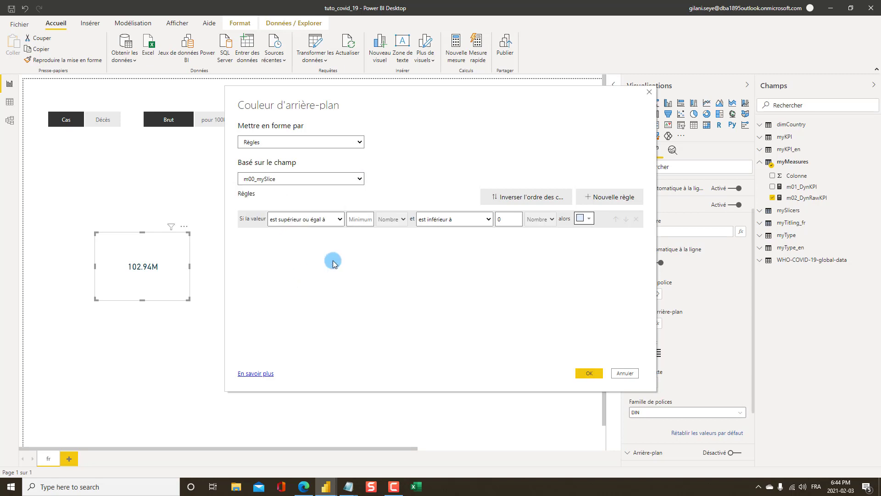
# Step: Define the first background rule: values from 1 up to and including 2 get the light blue-grey colour
pyautogui.click(361, 223)
pyautogui.write('1')
pyautogui.click(461, 219)
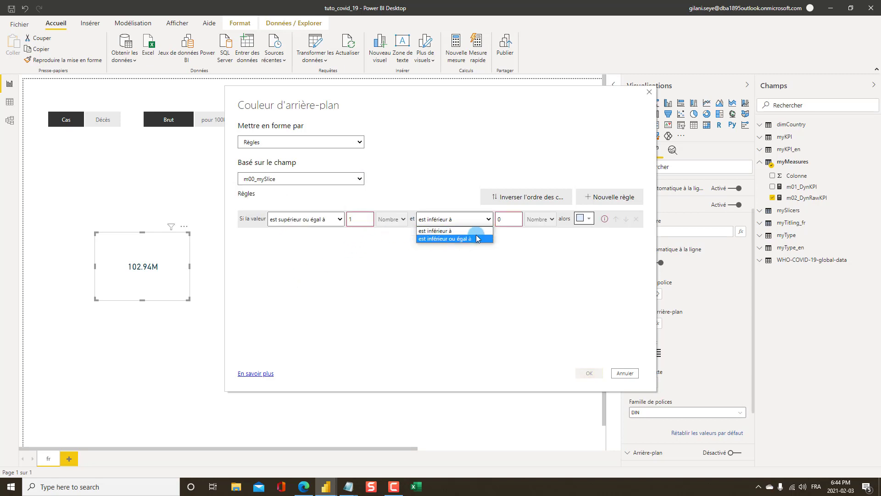
pyautogui.click(478, 238)
pyautogui.doubleClick(505, 220)
pyautogui.write('2')
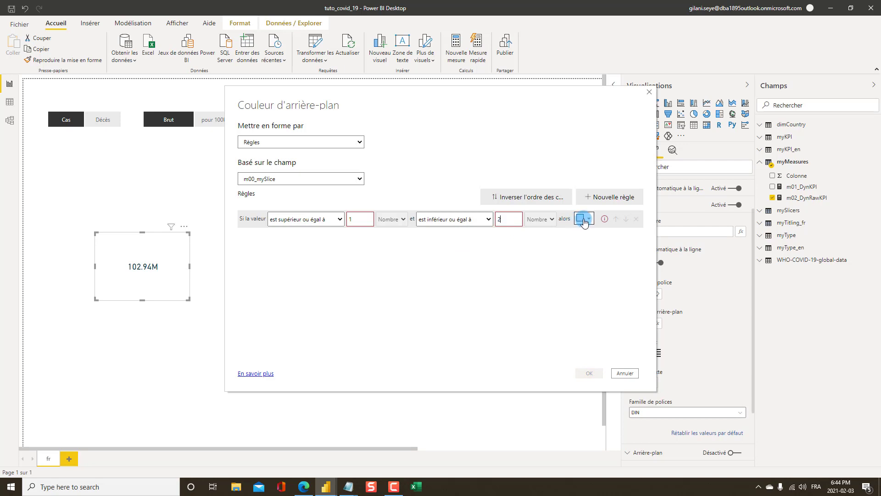
pyautogui.click(584, 223)
pyautogui.click(551, 296)
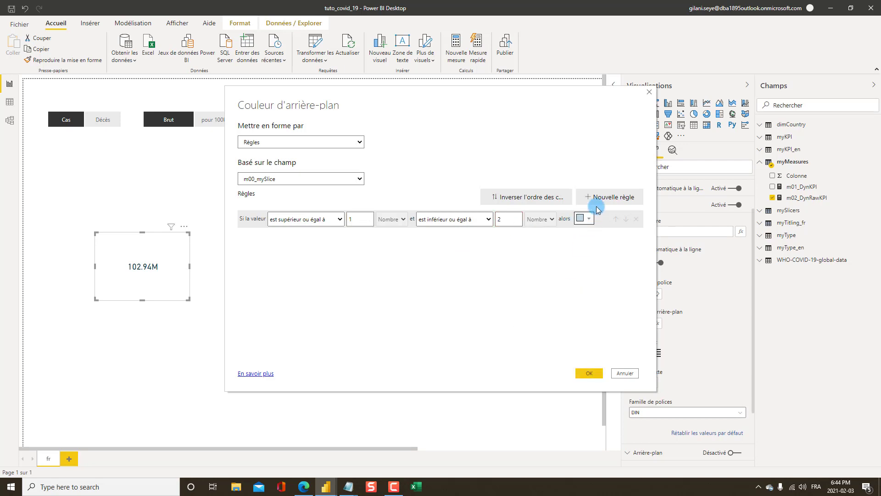
# Step: Add a second background rule giving values from 3 up to and including 4 a light grey, and apply the rules
pyautogui.click(596, 197)
pyautogui.click(356, 237)
pyautogui.write('3')
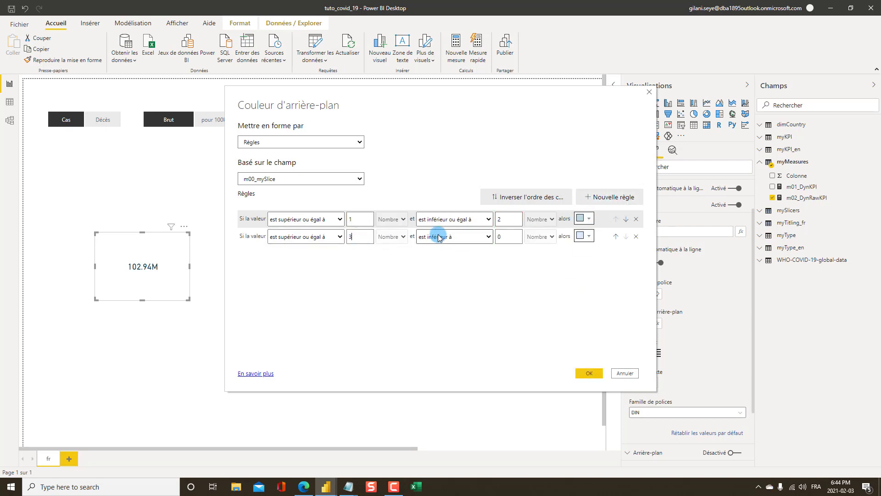
pyautogui.click(436, 236)
pyautogui.click(448, 256)
pyautogui.write('4')
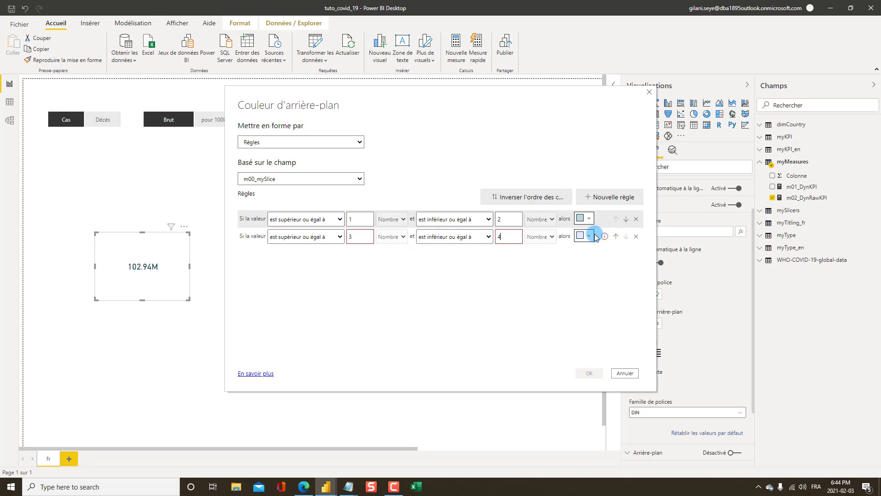
pyautogui.click(587, 236)
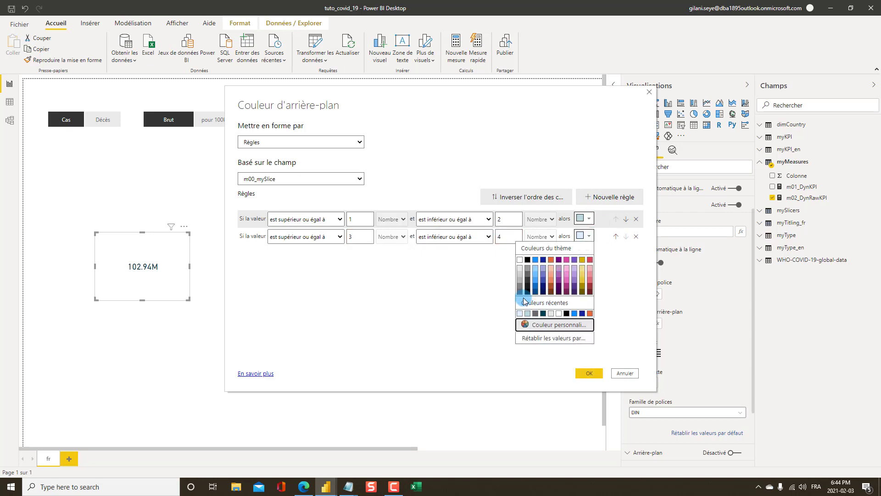
pyautogui.click(522, 274)
pyautogui.click(586, 374)
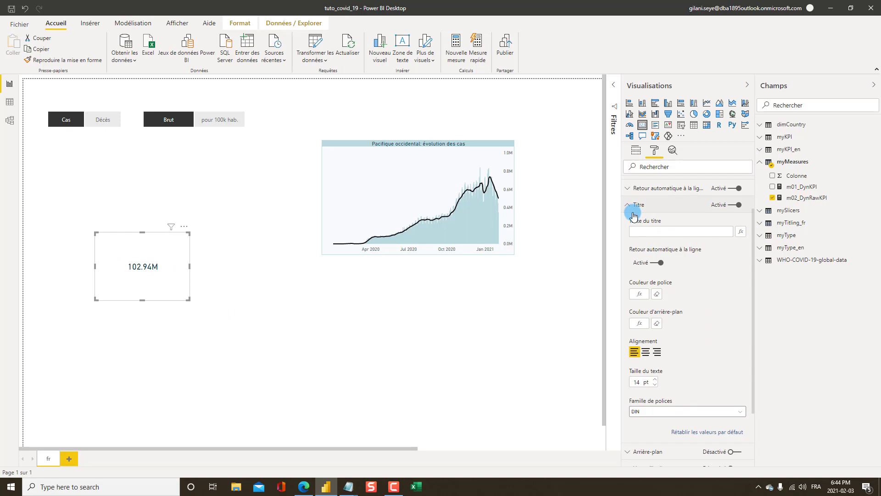
# Step: Give the card the title "sfsc", centre it and set its text size to 9 pt
pyautogui.click(653, 233)
pyautogui.write('sfsc')
pyautogui.click(702, 270)
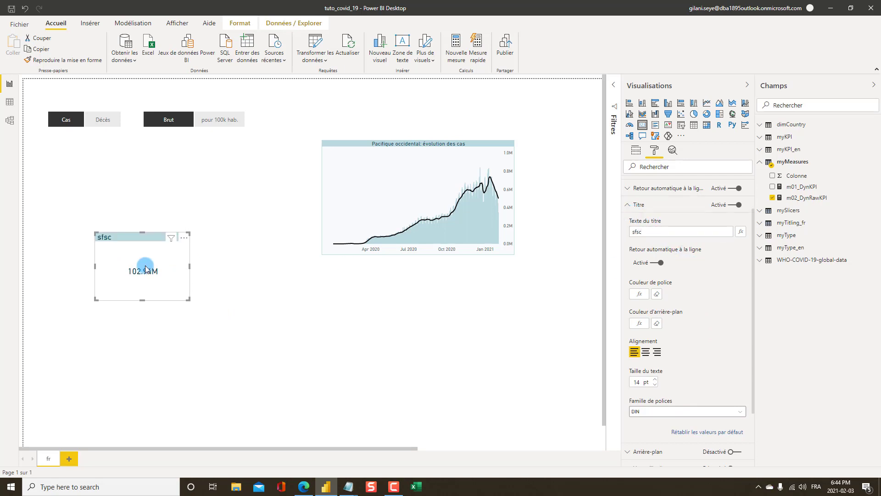
pyautogui.click(639, 382)
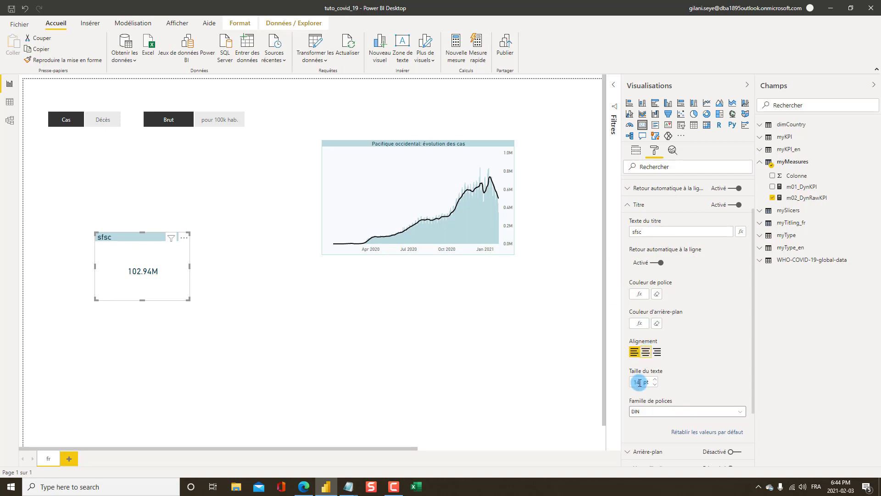
pyautogui.moveTo(640, 383); pyautogui.dragTo(628, 383)
pyautogui.write('9')
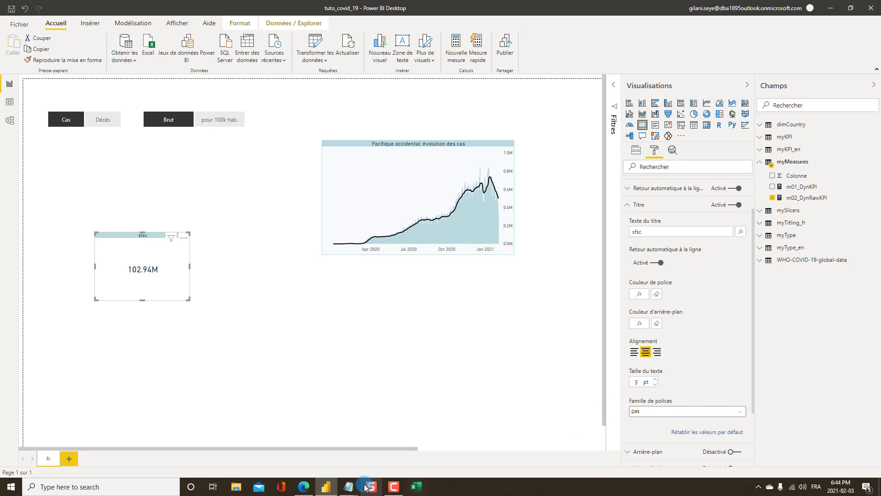
# Step: Consult the card specifications in the covid_layout_design.txt notes in Notepad, and return to the Power BI report
pyautogui.moveTo(348, 486)
pyautogui.click(351, 464)
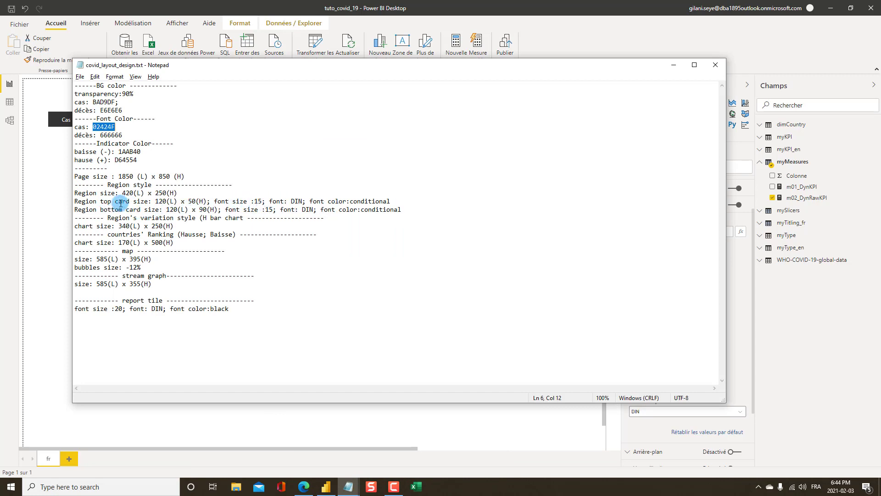
pyautogui.hotkey('alt', 'Tab')
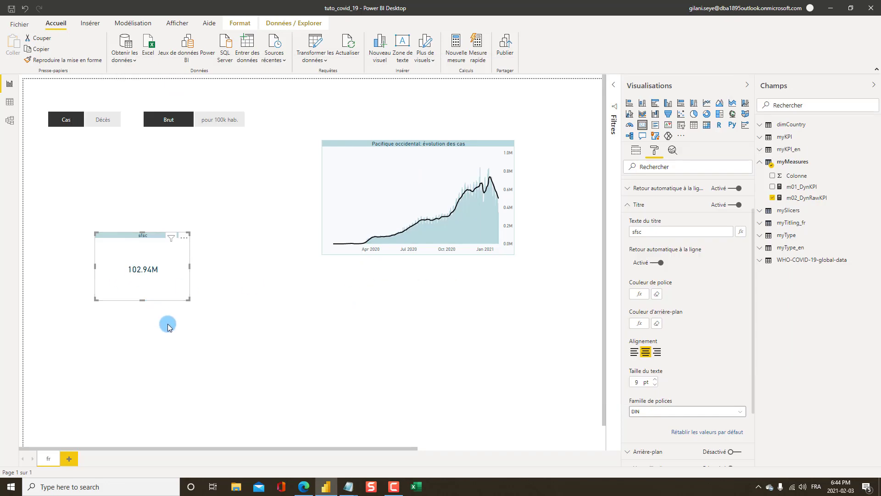
# Step: Switch the KPI slicer to Décès and back to Cas to check the card's conditional colours
pyautogui.click(184, 323)
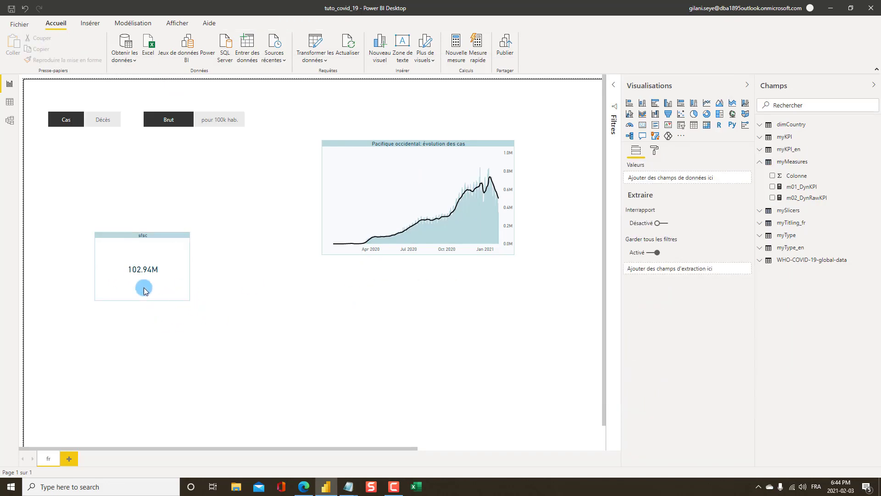
pyautogui.click(110, 121)
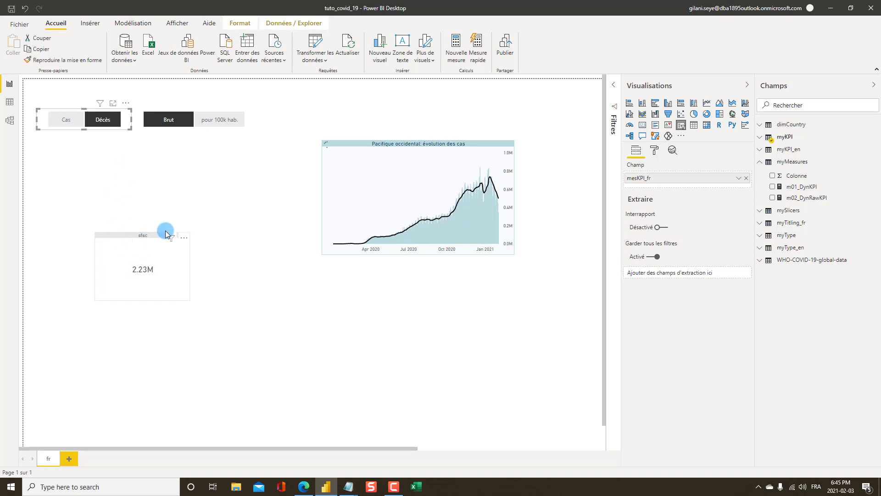
pyautogui.click(68, 120)
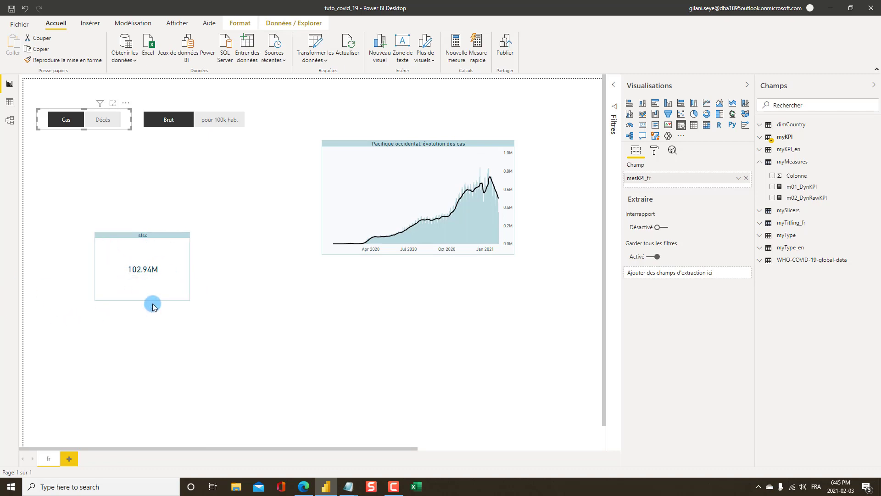
# Step: Resize the card to the top card size in the Notepad layout notes, with a width of 120 and a height of 50
pyautogui.hotkey('alt', 'Tab')
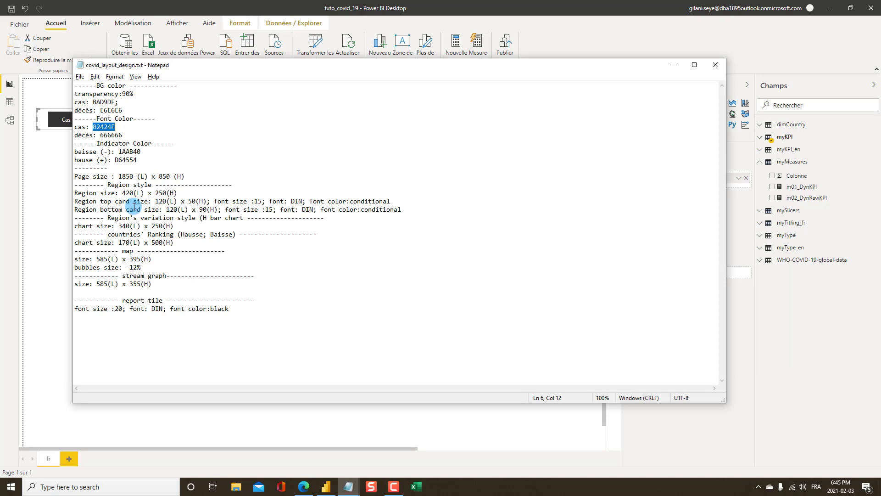
pyautogui.hotkey('alt', 'Tab')
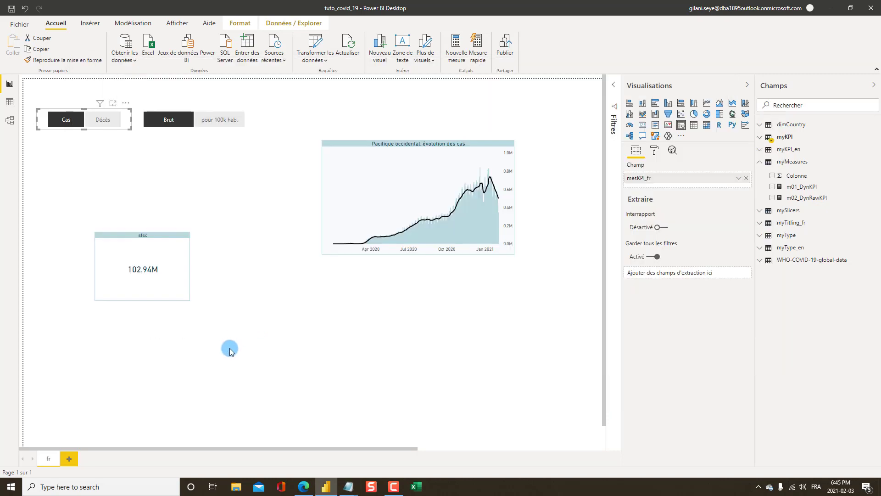
pyautogui.click(173, 301)
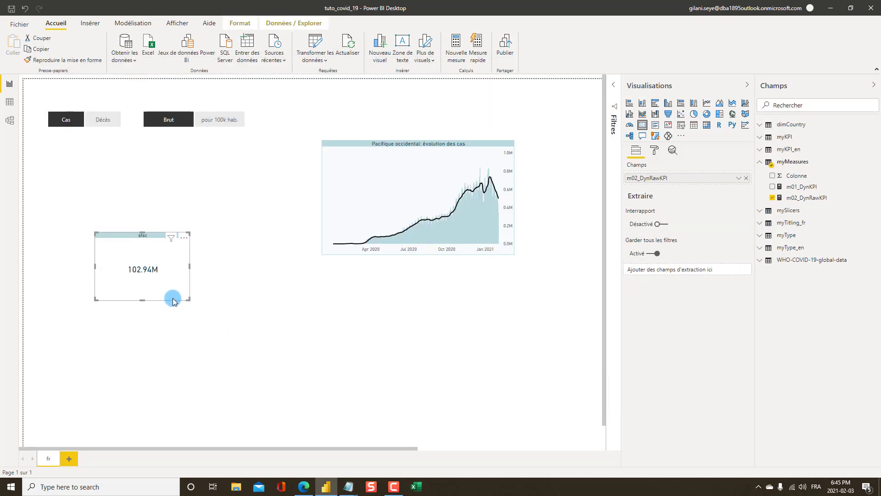
pyautogui.click(654, 151)
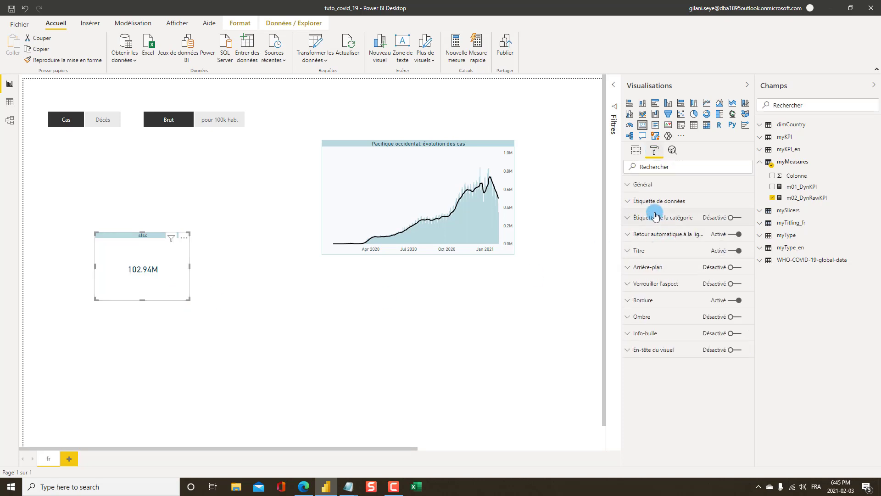
pyautogui.click(643, 188)
pyautogui.moveTo(653, 277); pyautogui.dragTo(621, 271)
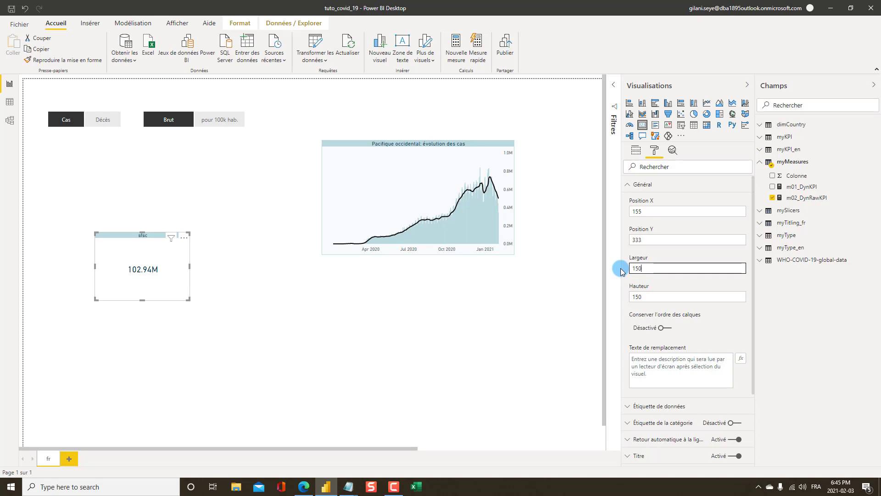
pyautogui.hotkey('alt', 'Tab')
pyautogui.hotkey('alt', 'Tab')
pyautogui.write('150')
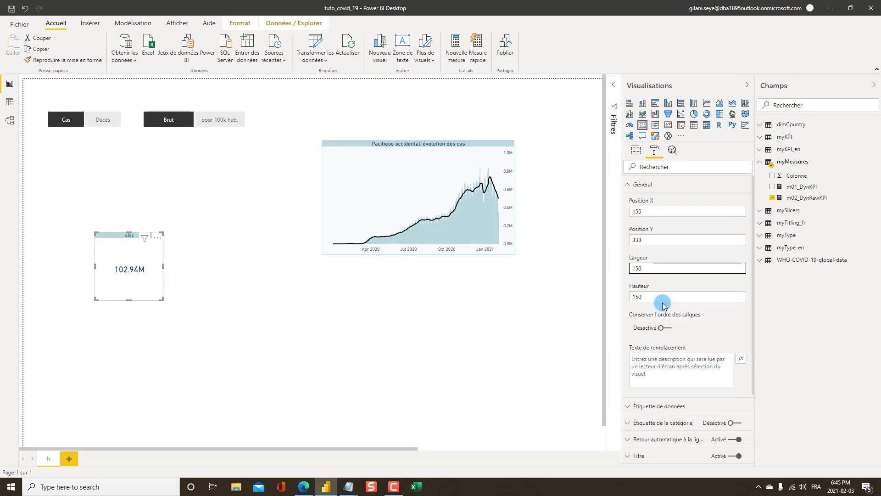
pyautogui.write('20')
pyautogui.press('Tab')
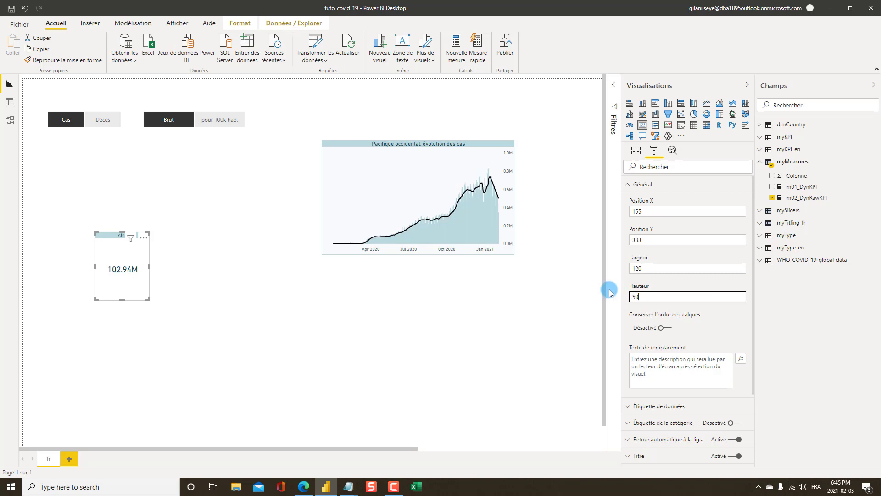
pyautogui.press('Return')
# Step: Move the card onto the upper-left area of the Pacifique occidental chart, just below its title, and deselect it
pyautogui.moveTo(110, 238); pyautogui.dragTo(340, 155)
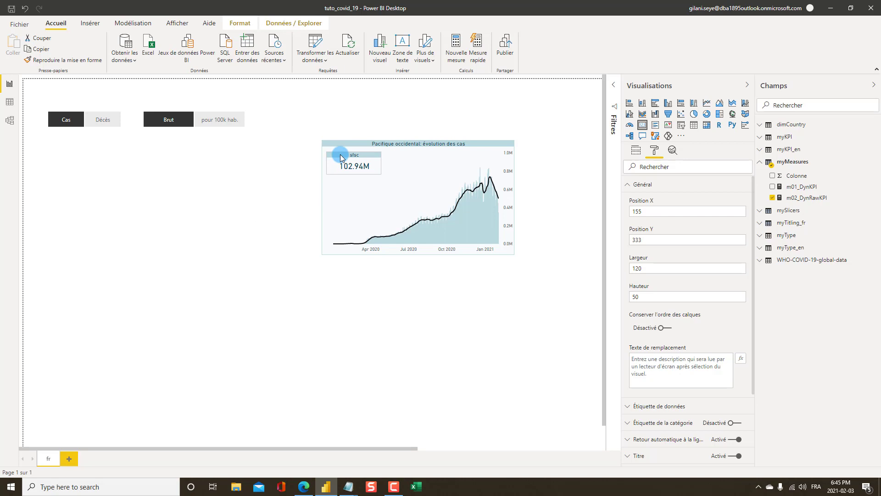
pyautogui.click(274, 222)
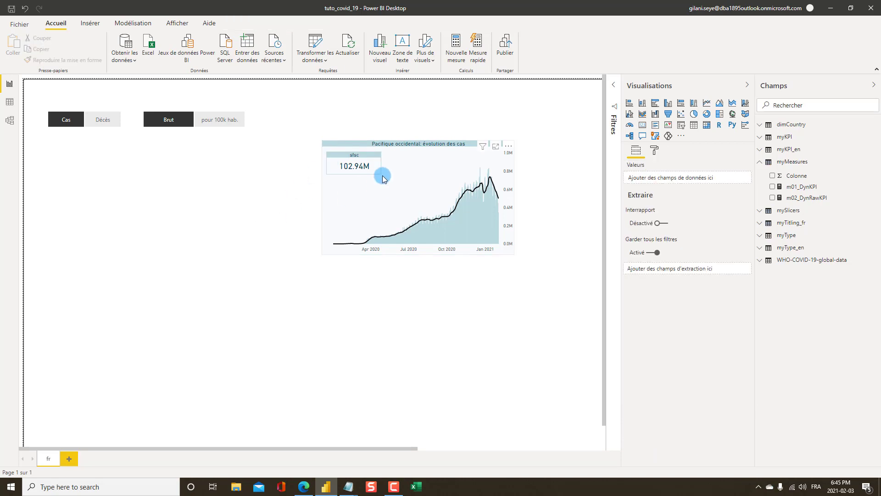
# Step: Compare the card with the published covid_dashboard_demo report in the browser, and return to Power BI Desktop with the card selected
pyautogui.hotkey('alt', 'Tab')
pyautogui.press('Tab')
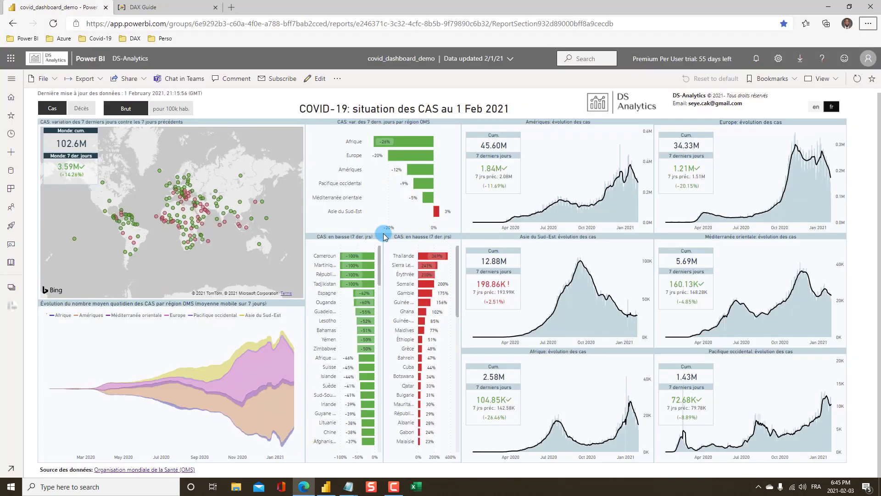
pyautogui.hotkey('alt', 'Tab')
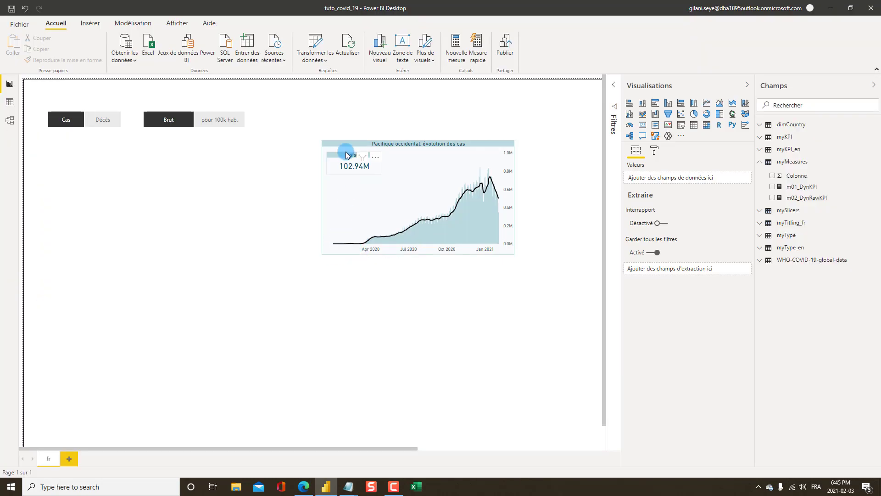
pyautogui.click(330, 158)
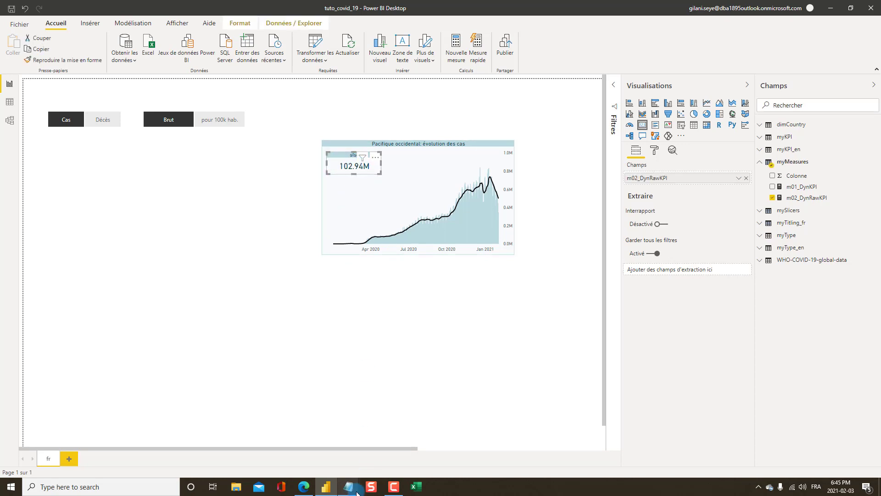
# Step: Copy the m00_crd_region_title_fr formula from the 00_DAX_Titling_Formula_fr.txt notes in Notepad and return to Power BI Desktop
pyautogui.moveTo(351, 492)
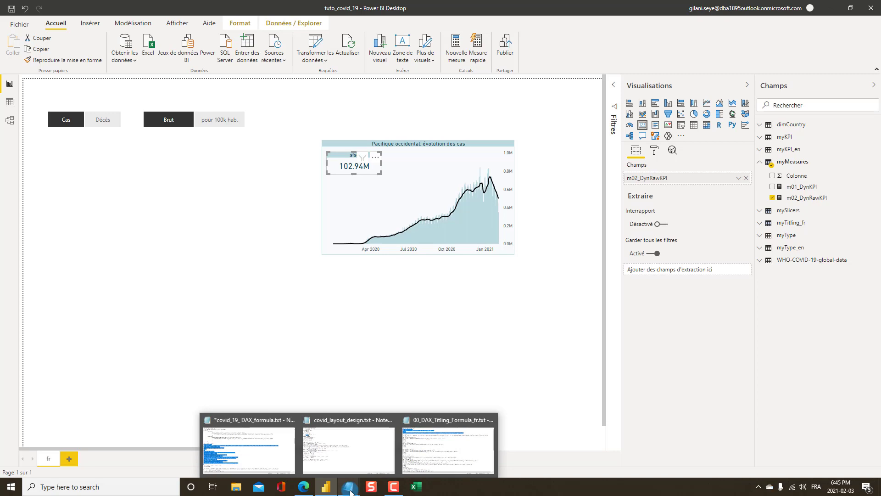
pyautogui.click(429, 462)
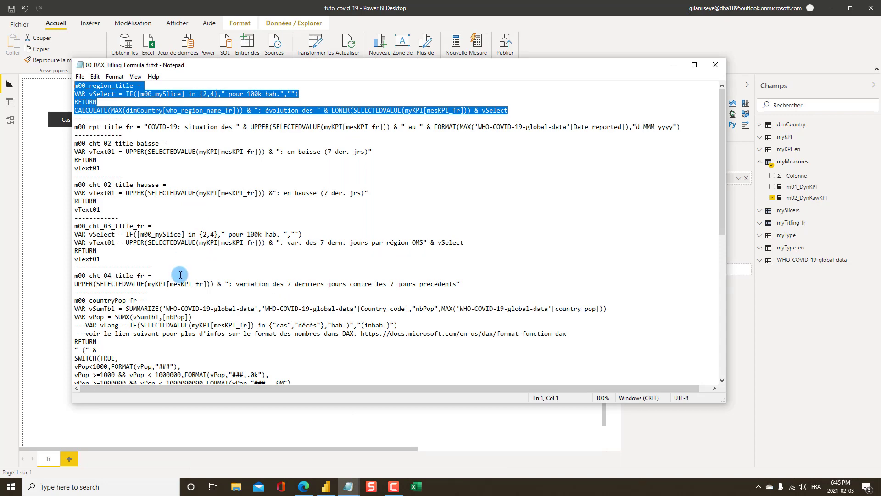
pyautogui.scroll(-6, 180, 275)
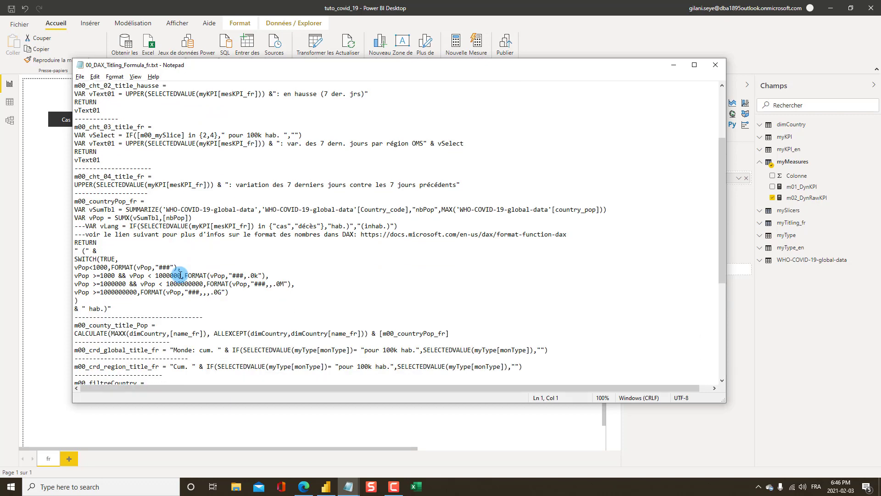
pyautogui.scroll(-2, 179, 275)
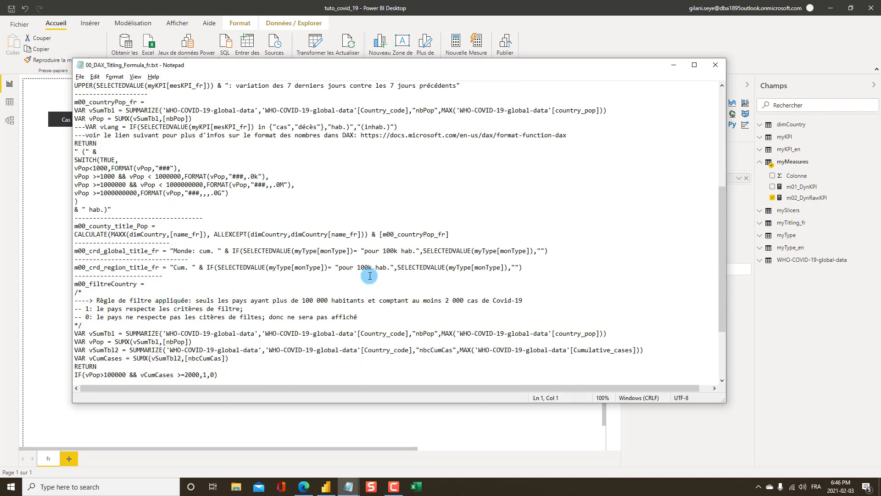
pyautogui.moveTo(527, 268); pyautogui.dragTo(78, 270)
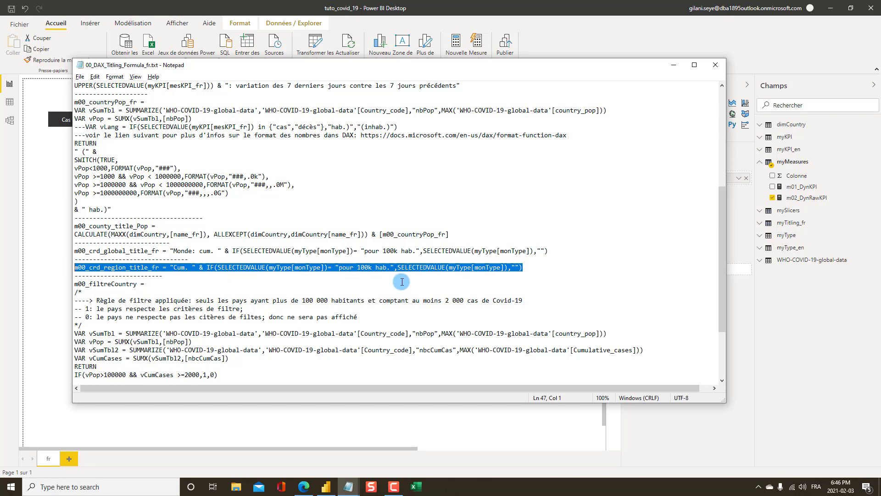
pyautogui.hotkey('alt', 'Tab')
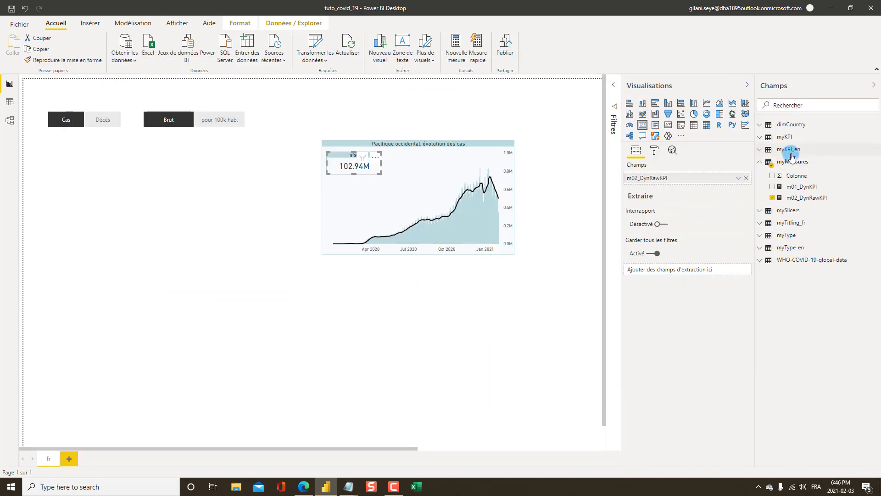
# Step: Create a measure in the myTitling_fr table from the copied m00_crd_region_title_fr formula
pyautogui.rightClick(786, 225)
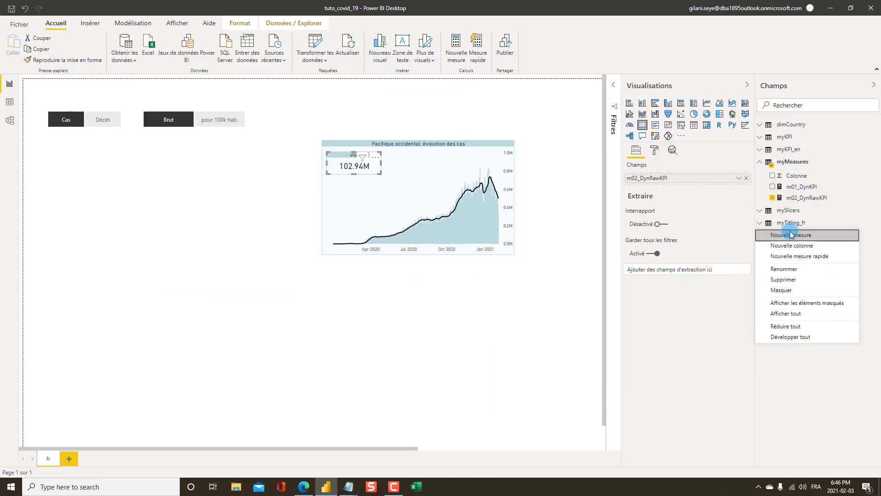
pyautogui.click(793, 237)
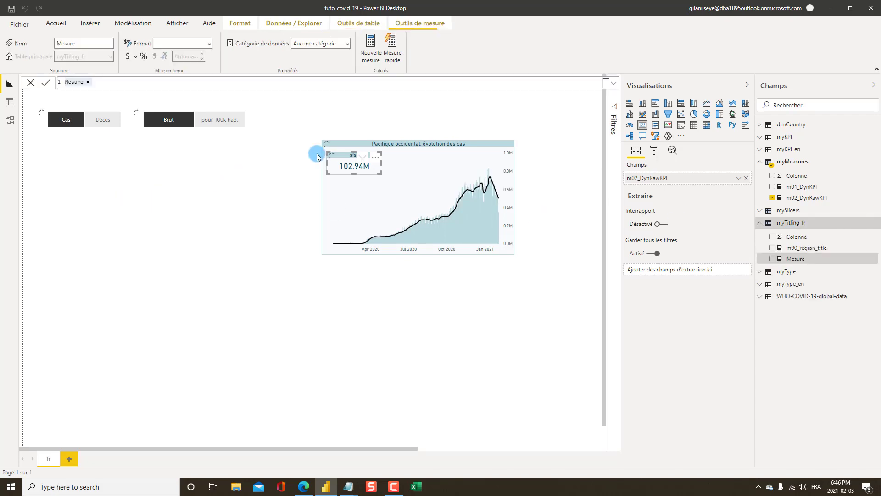
pyautogui.click(612, 84)
pyautogui.write('m00_crd_region_title_fr = "Cum. " & IF(SELECTEDVALUE(myType[monType])= "pour 100k hab.",SELECTEDVALUE(myType[monType]),"")')
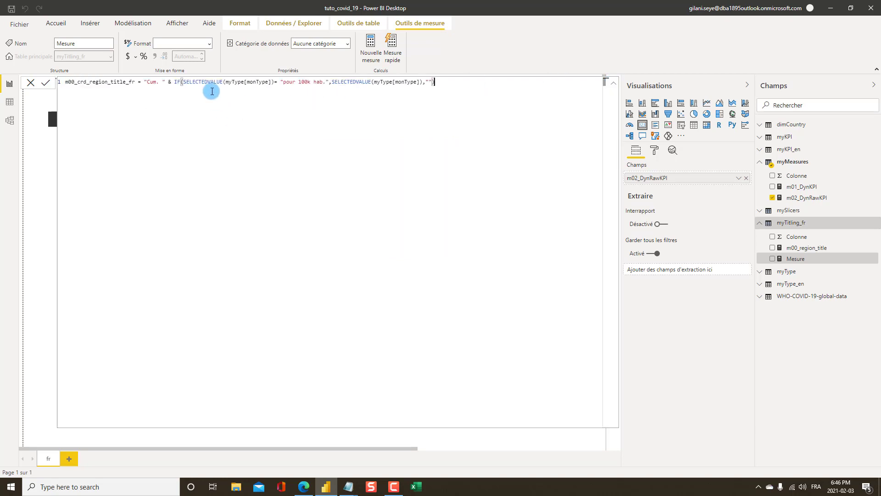
pyautogui.click(614, 87)
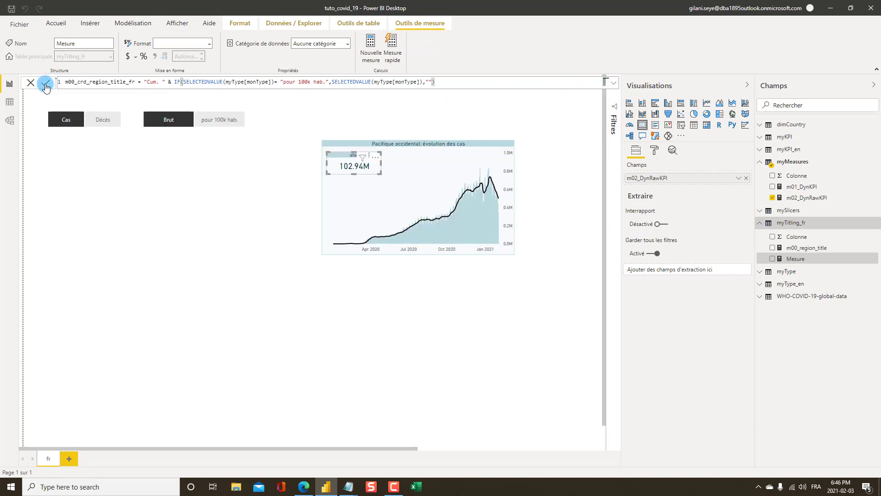
# Step: Make the card's title text dynamic, formatted by field value and based on the m00_crd_region_title_fr measure
pyautogui.click(333, 155)
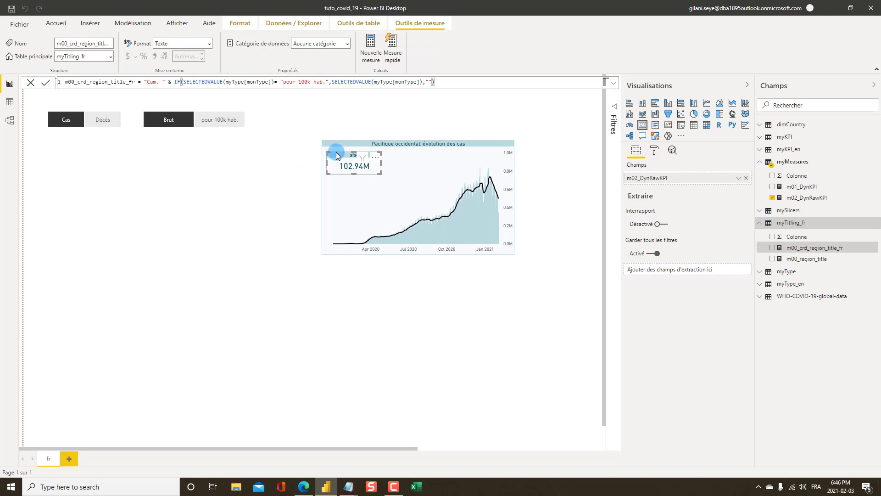
pyautogui.click(654, 155)
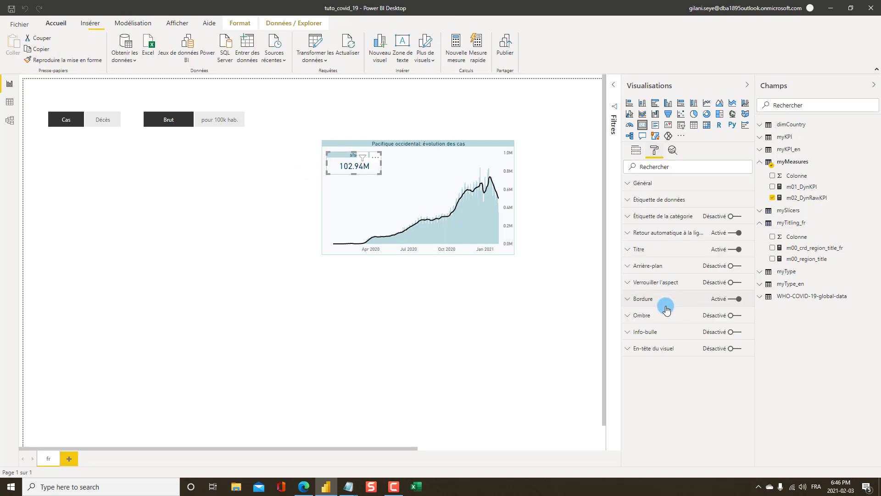
pyautogui.click(647, 252)
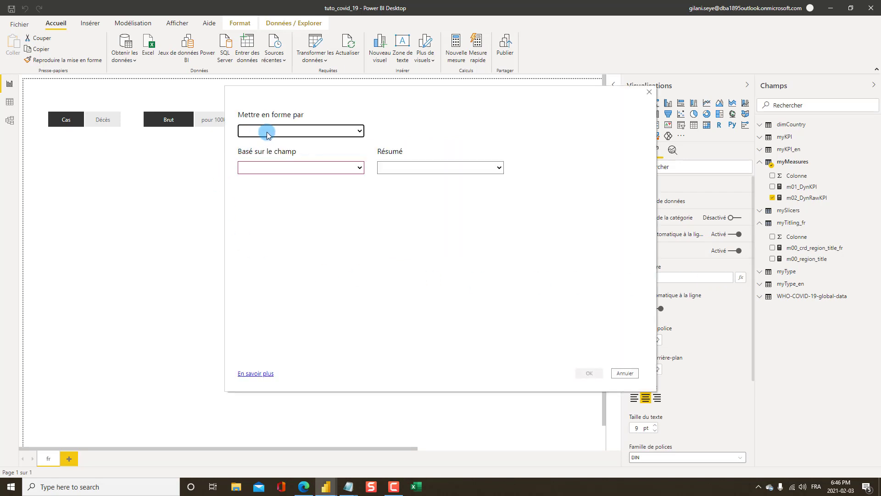
pyautogui.click(261, 180)
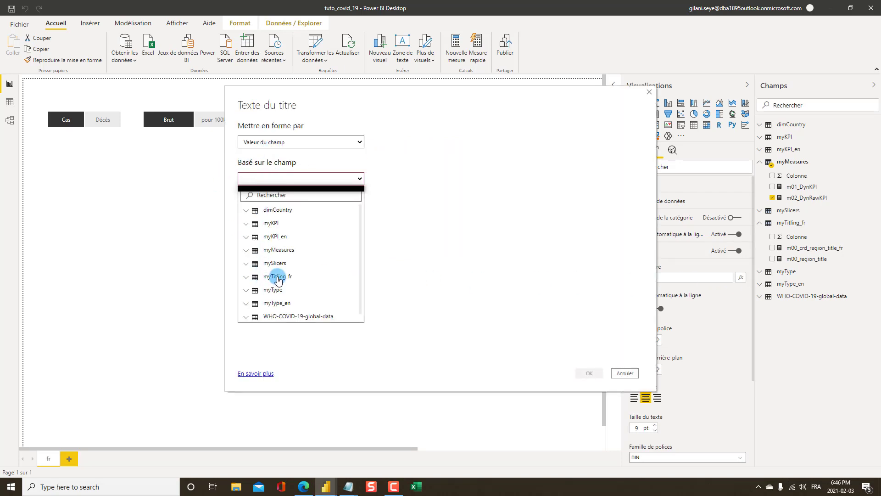
pyautogui.click(275, 276)
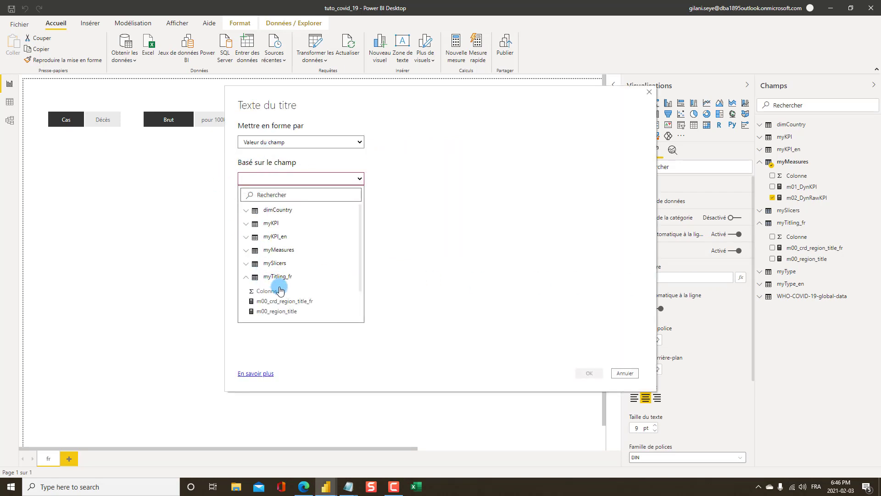
pyautogui.click(287, 312)
pyautogui.click(274, 178)
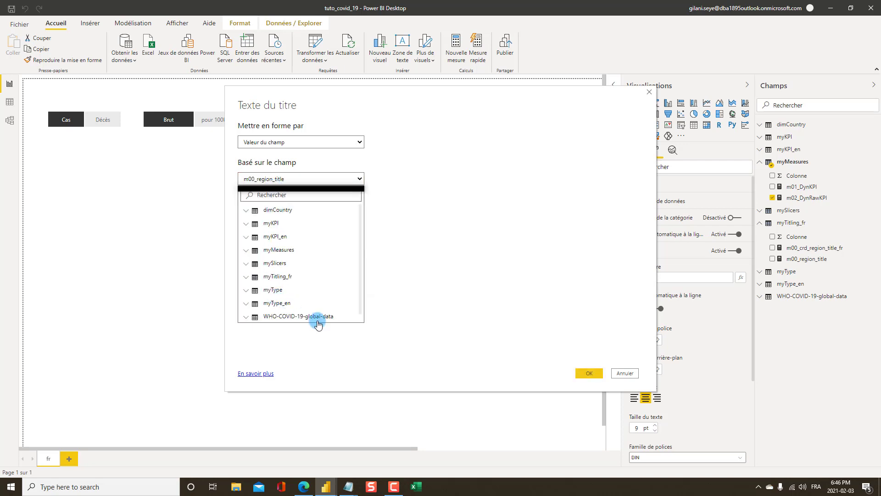
pyautogui.click(276, 281)
pyautogui.click(278, 300)
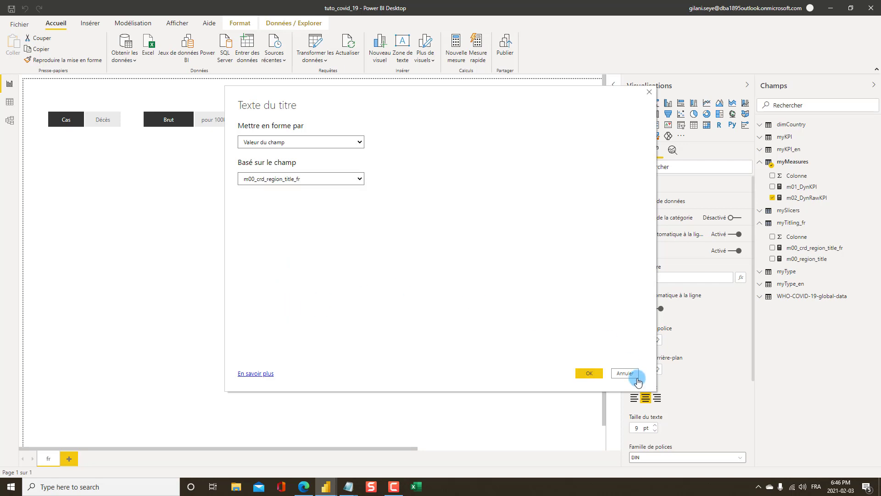
pyautogui.click(589, 373)
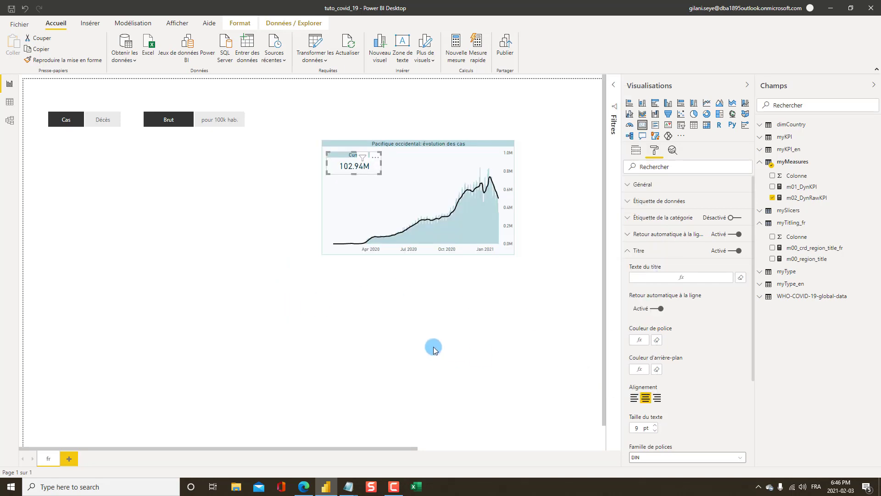
# Step: Switch the type slicer to pour 100k hab. to check the card's title, and collapse the myTitling_fr table
pyautogui.click(433, 347)
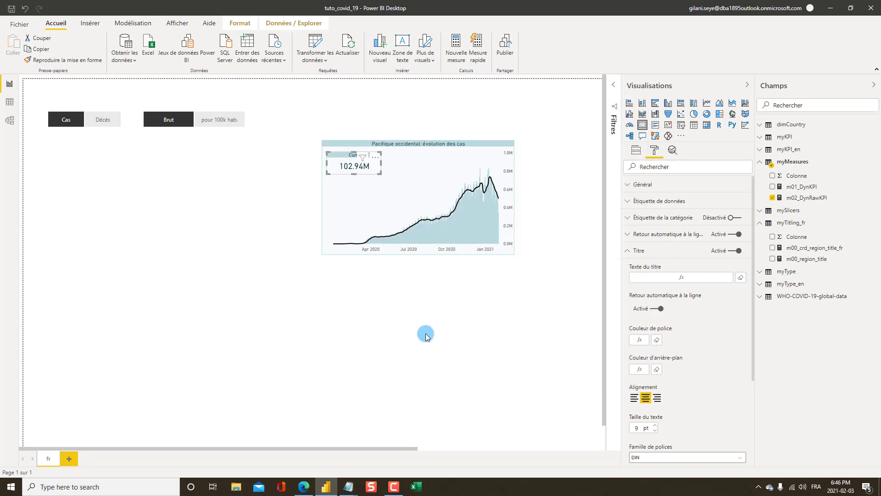
pyautogui.click(225, 119)
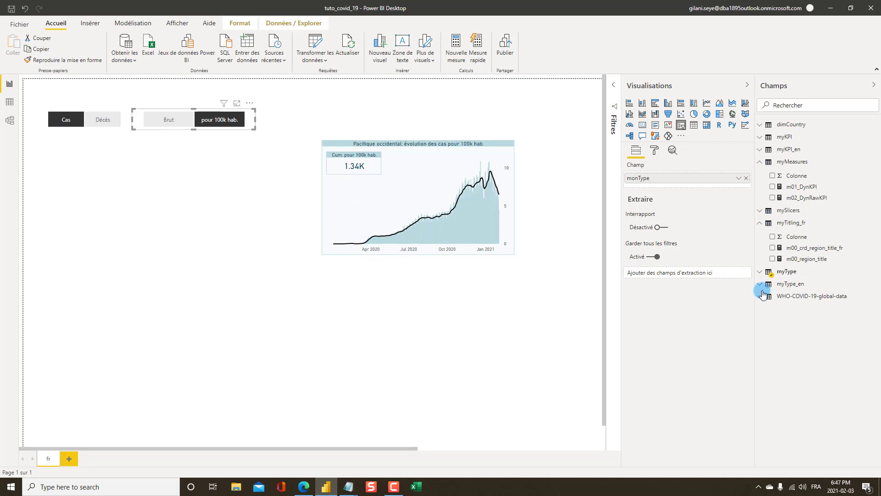
pyautogui.click(760, 225)
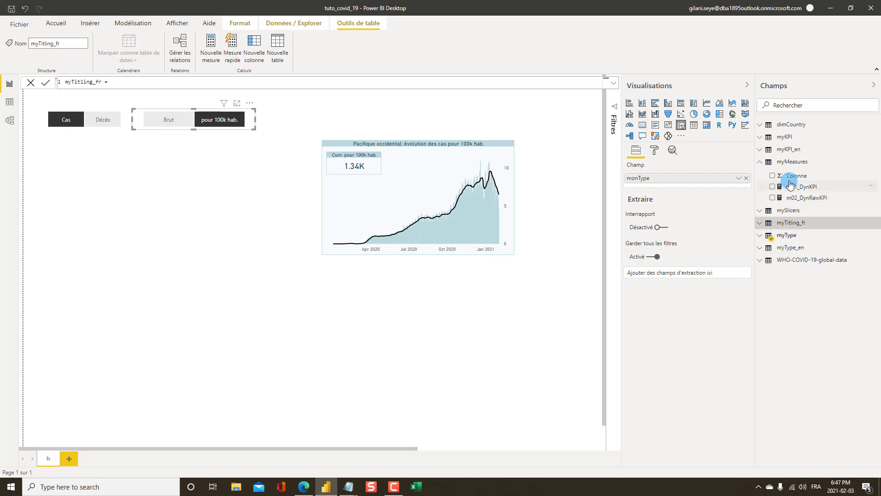
pyautogui.rightClick(789, 162)
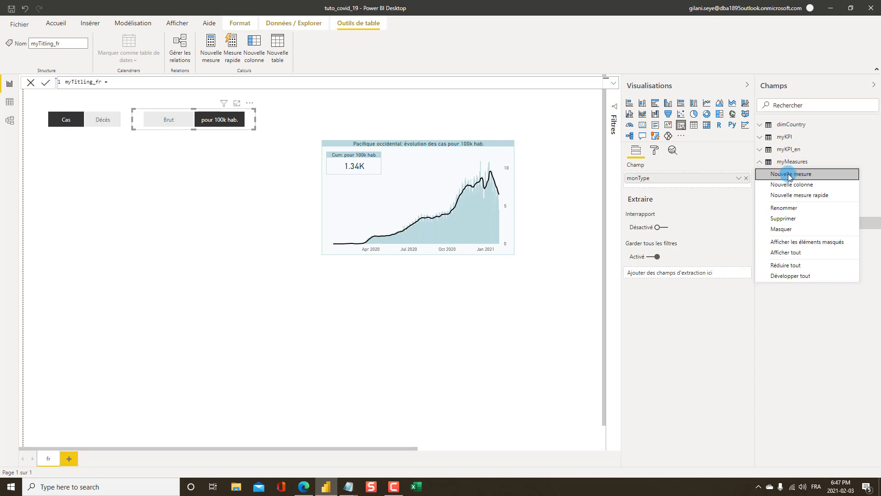
pyautogui.click(788, 174)
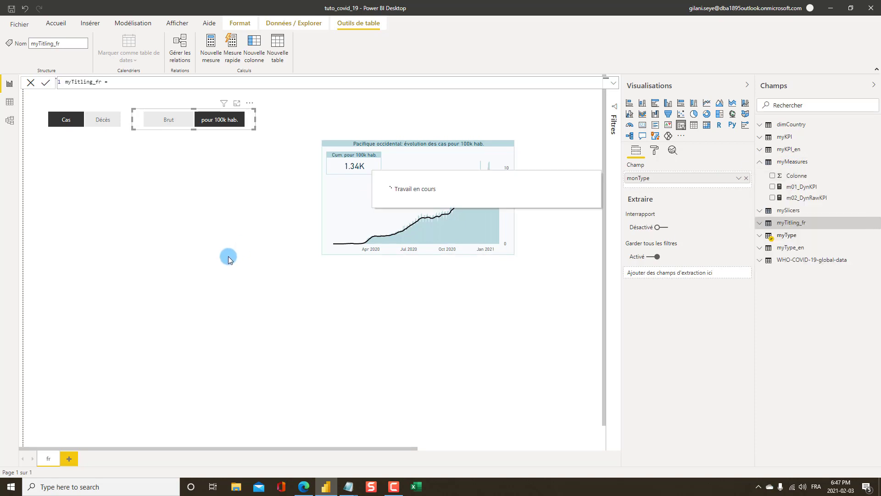
pyautogui.click(613, 82)
# Step: Find the m06_DynCurrentWeek formula in the covid_19_ DAX_formula.txt notes in Notepad and copy its whole definition
pyautogui.hotkey('alt', 'Tab')
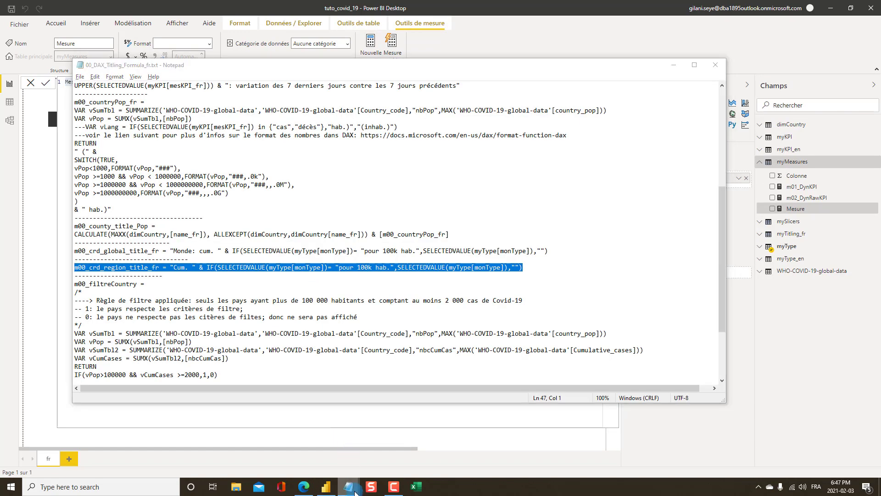
pyautogui.rightClick(350, 490)
pyautogui.click(351, 491)
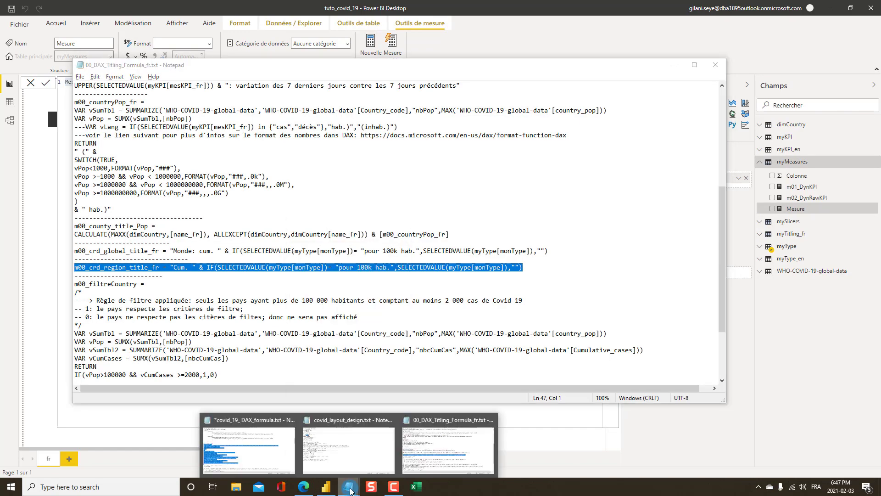
pyautogui.click(206, 454)
pyautogui.scroll(-7, 237, 277)
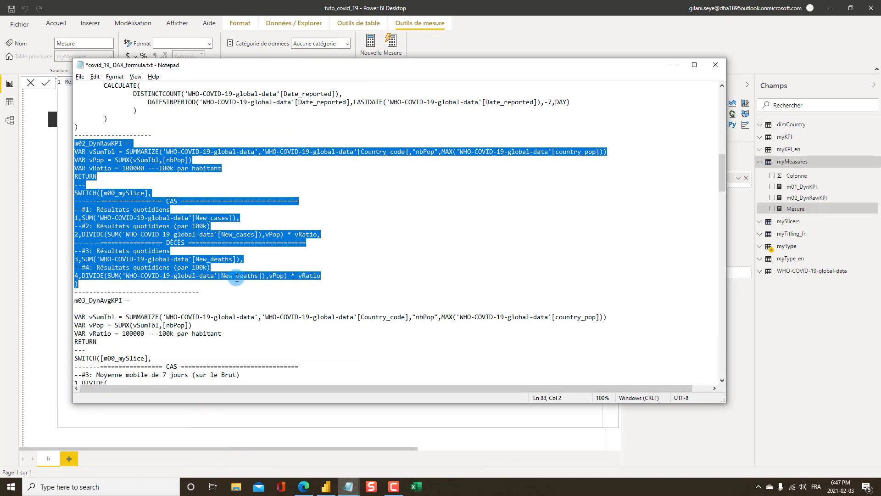
pyautogui.scroll(-6, 237, 278)
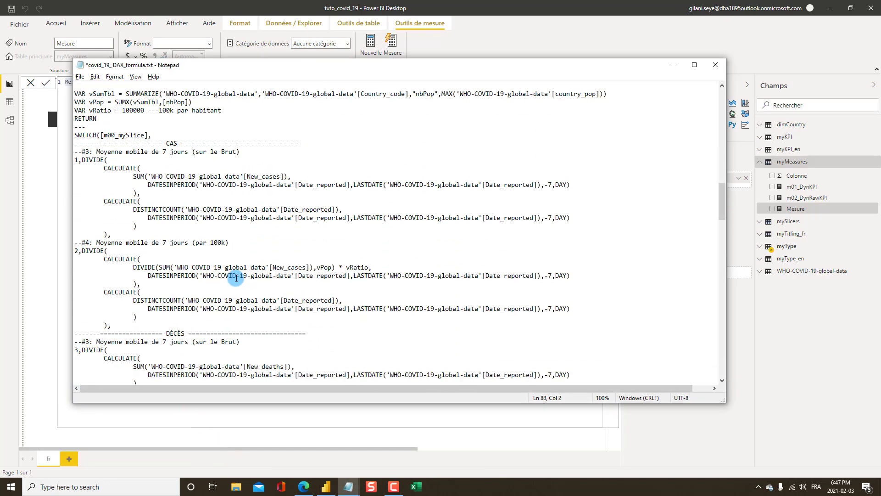
pyautogui.scroll(-3, 237, 278)
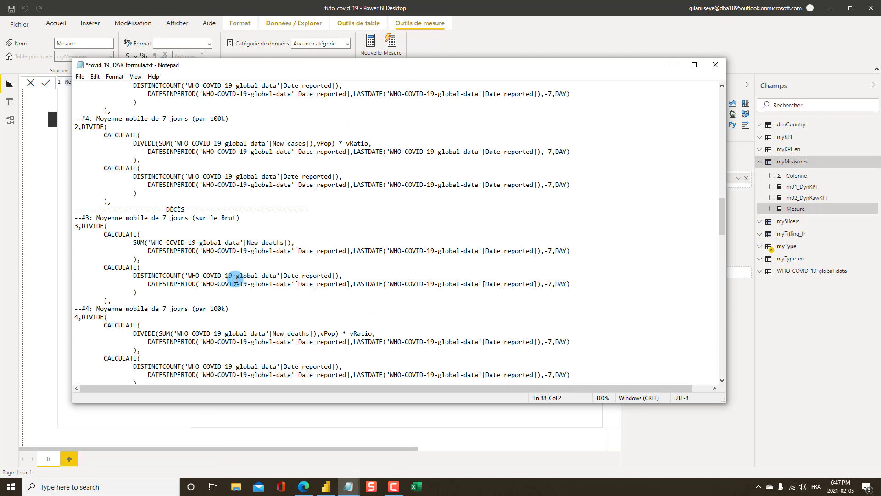
pyautogui.scroll(-8, 236, 278)
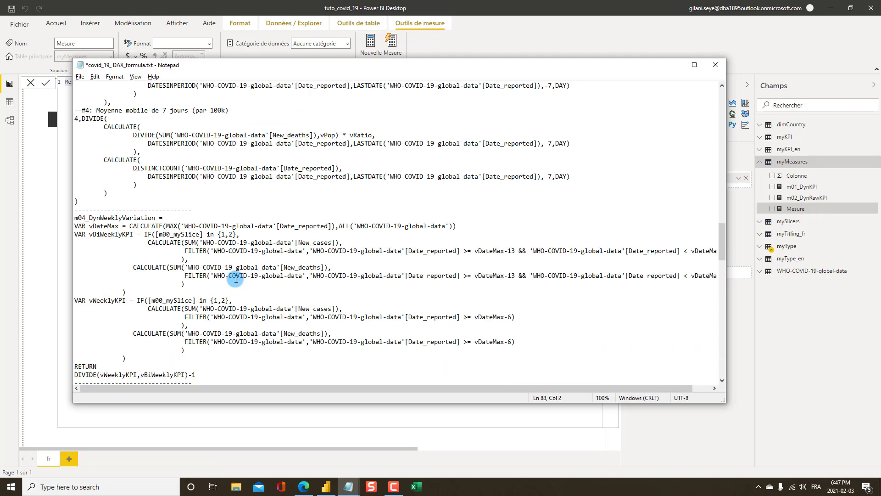
pyautogui.scroll(-2, 236, 279)
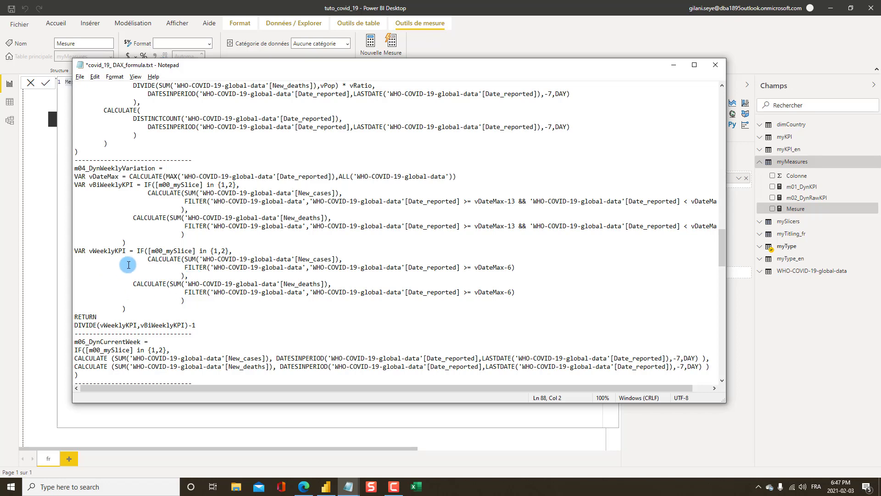
pyautogui.scroll(-4, 137, 306)
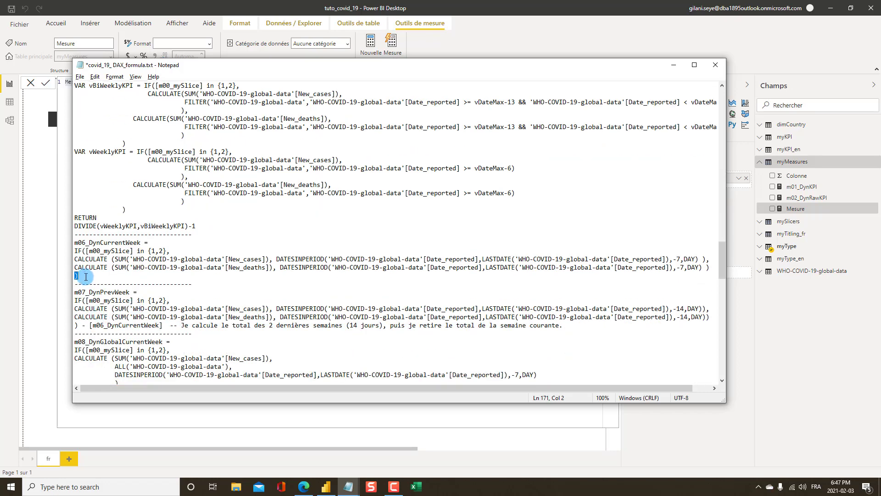
pyautogui.moveTo(86, 277); pyautogui.dragTo(69, 241)
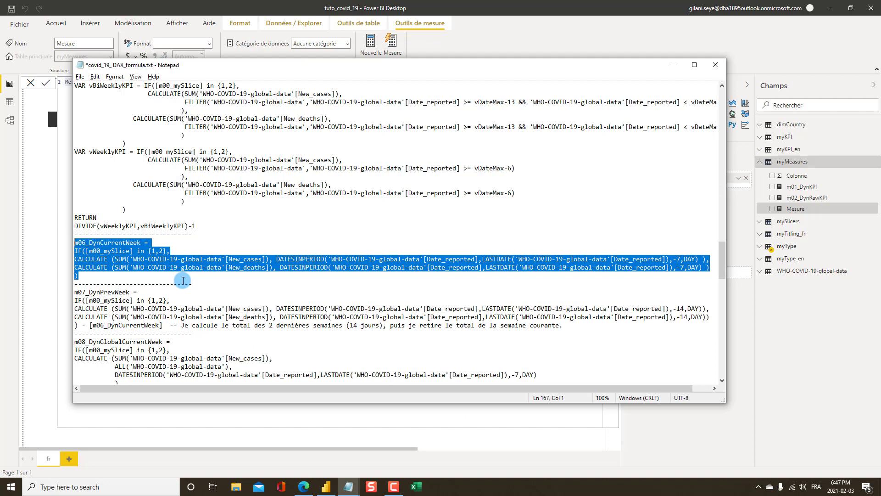
# Step: Create the m06_DynCurrentWeek measure in the myMeasures table from the copied formula and close the formula editor
pyautogui.click(793, 163)
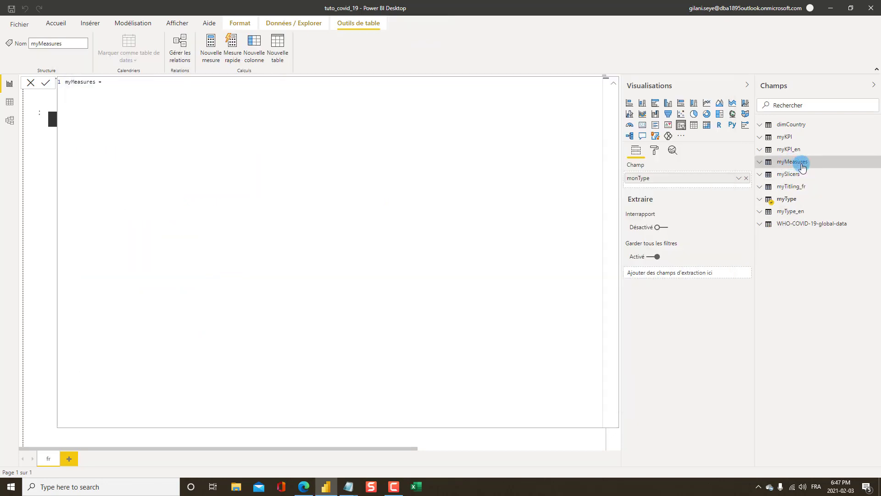
pyautogui.rightClick(802, 167)
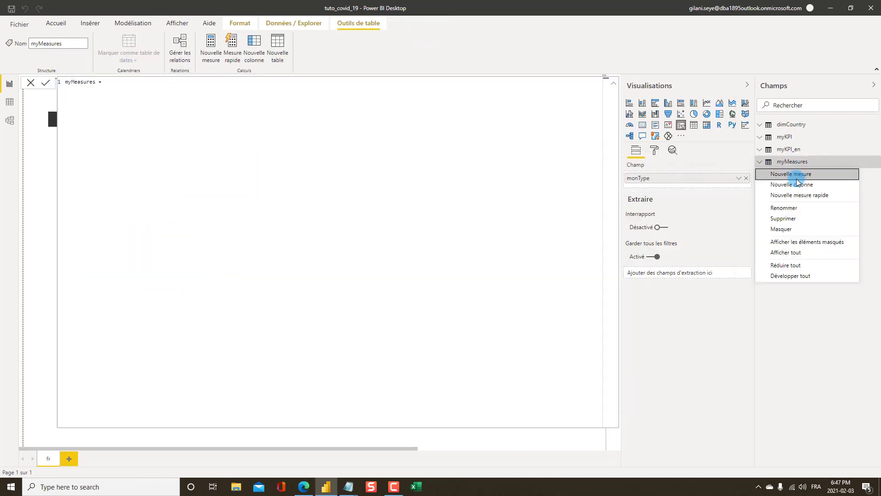
pyautogui.click(776, 173)
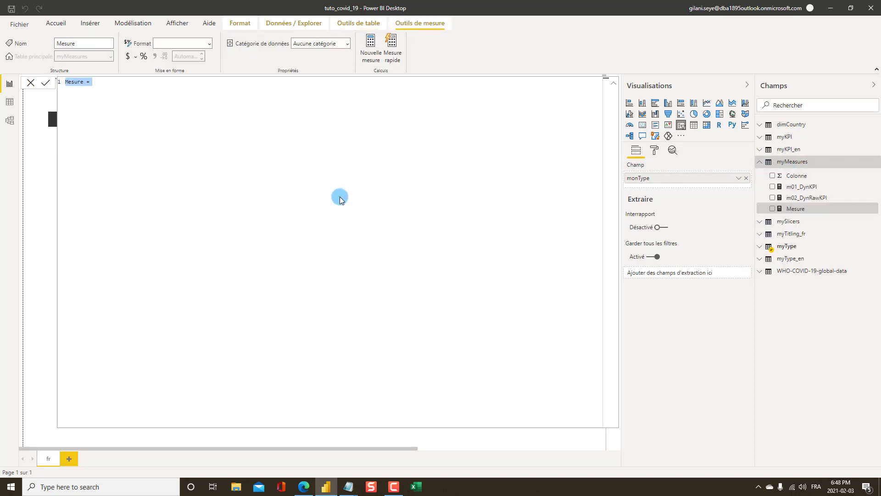
pyautogui.write("m06_DynCurrentWeek = IF([m06_mySlice] in {1,2}, CALCULATE (SUM('WHO-COVID-19-global-data'[New_cases]), DATESINPERIOD('WHO-COVID-19-global-data'[Date_reported],LASTDATE('WHO-COVID-19-global-data'[Date_reported]),-7,DAY) ), CALCULATE (SUM('WHO-COVID-19-global-data'[New_deaths]), DATESINPERIOD('WHO-COVID-19-global-data'[Date_reported],LASTDATE('WHO-COVID-19-global-data'[Date_reported]),-7,DAY) ) )")
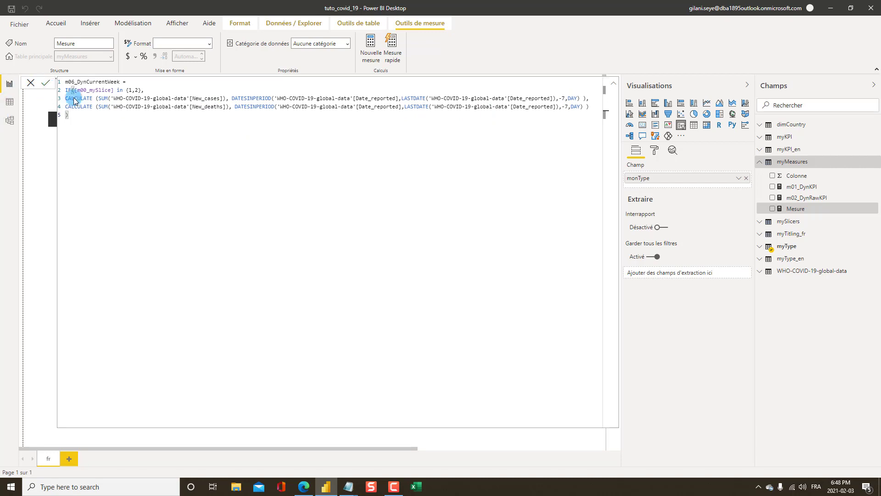
pyautogui.press('Return')
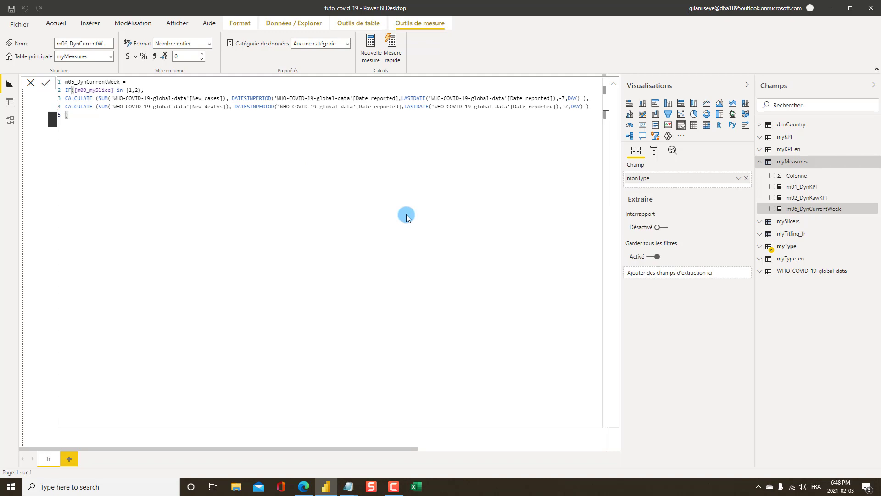
pyautogui.click(31, 83)
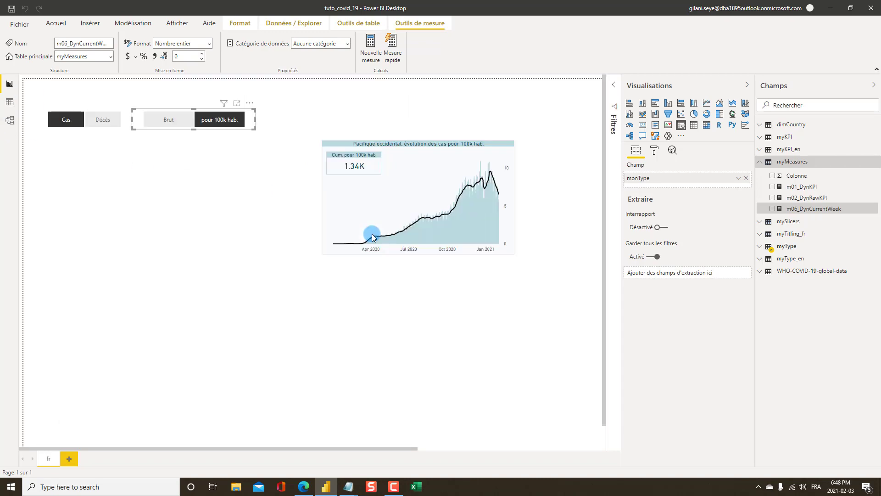
# Step: Find the m07_DynPrevWeek formula in the Notepad DAX notes and copy its whole definition, including the trailing comment
pyautogui.hotkey('alt', 'Tab')
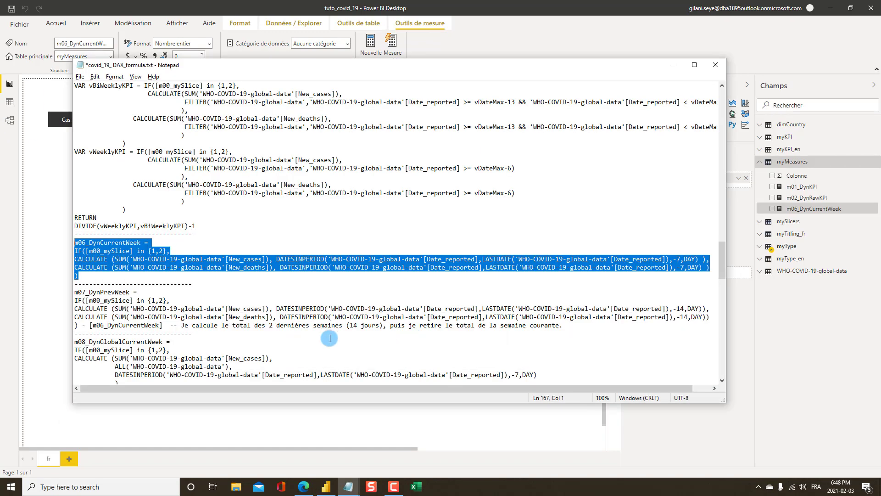
pyautogui.scroll(-1, 112, 307)
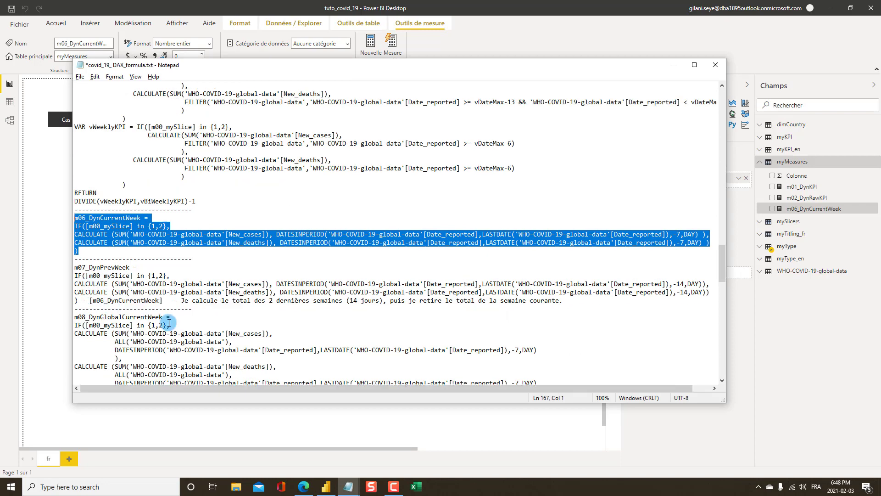
pyautogui.scroll(1, 169, 322)
pyautogui.scroll(1, 169, 322)
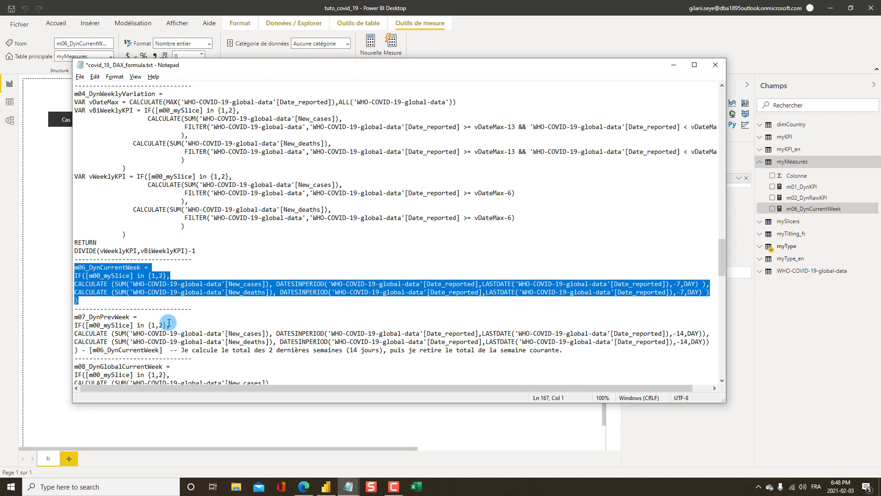
pyautogui.scroll(1, 169, 322)
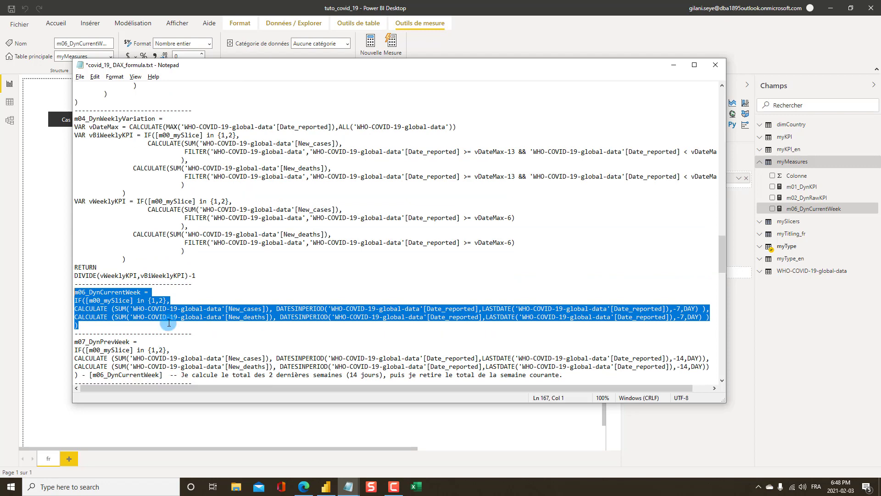
pyautogui.scroll(1, 168, 323)
pyautogui.scroll(4, 169, 322)
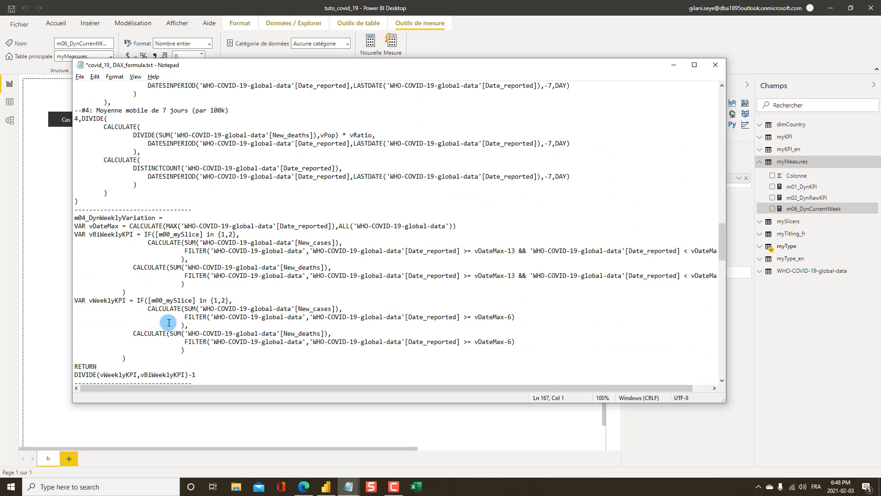
pyautogui.scroll(-3, 169, 323)
pyautogui.scroll(-8, 169, 325)
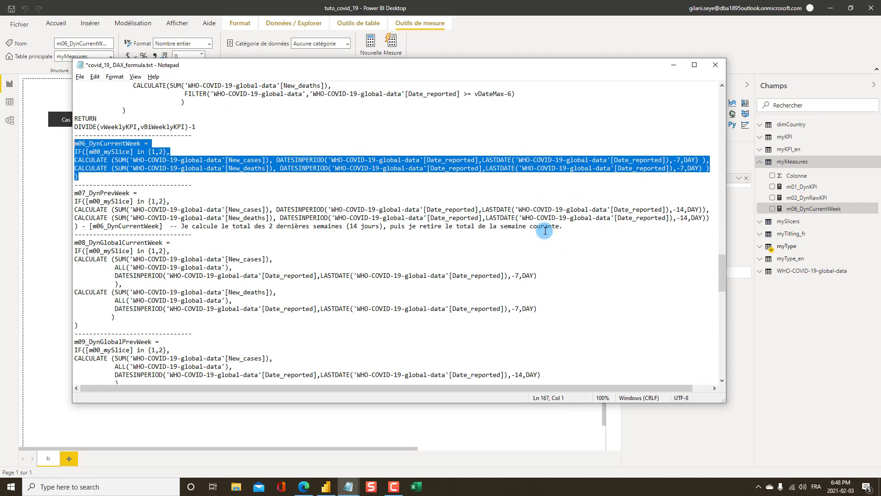
pyautogui.moveTo(564, 226); pyautogui.dragTo(59, 194)
pyautogui.hotkey('ctrl', 'c')
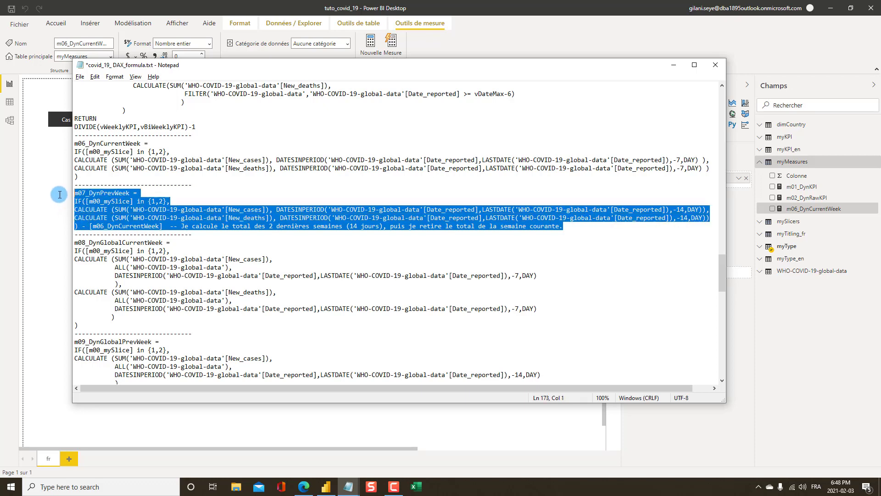
# Step: Back in Power BI Desktop, create the m07_DynPrevWeek measure in myMeasures from the copied formula, review its comment and close the formula editor
pyautogui.hotkey('alt', 'Tab')
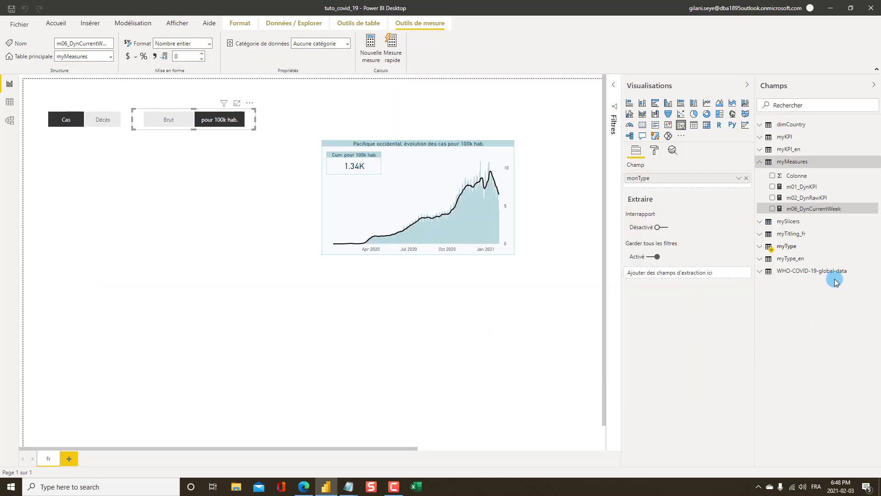
pyautogui.rightClick(788, 164)
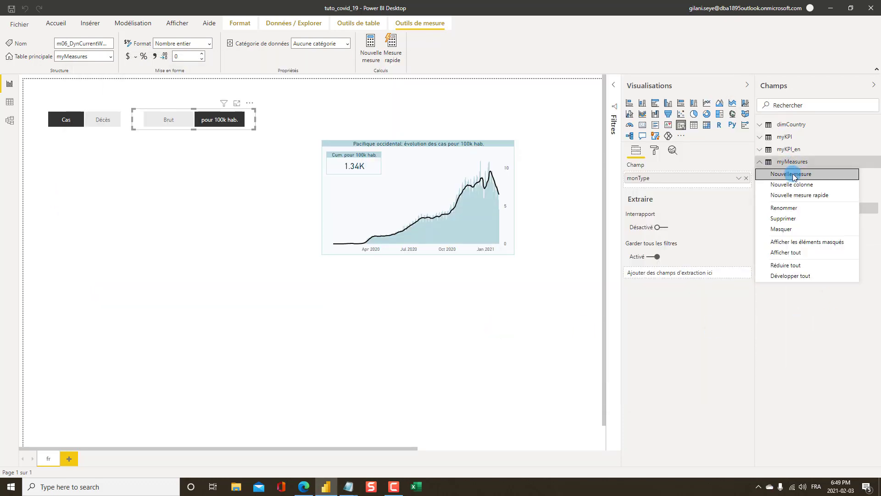
pyautogui.press('Escape')
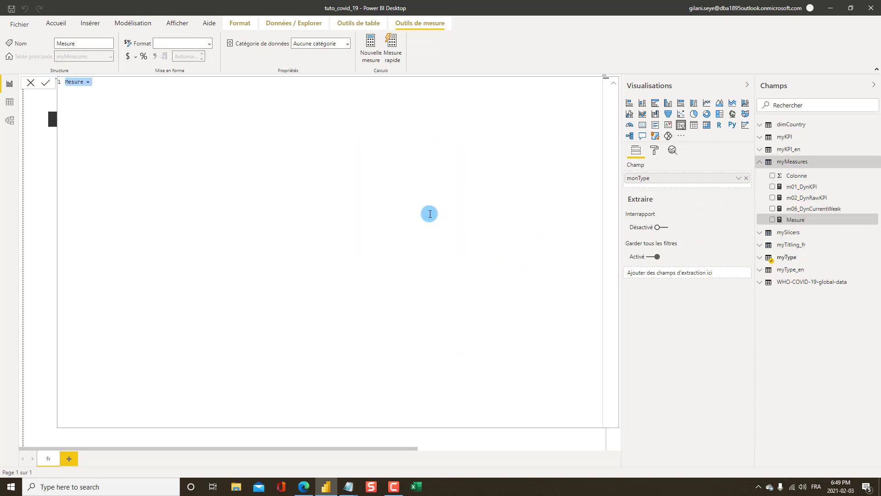
pyautogui.hotkey('ctrl', 'v')
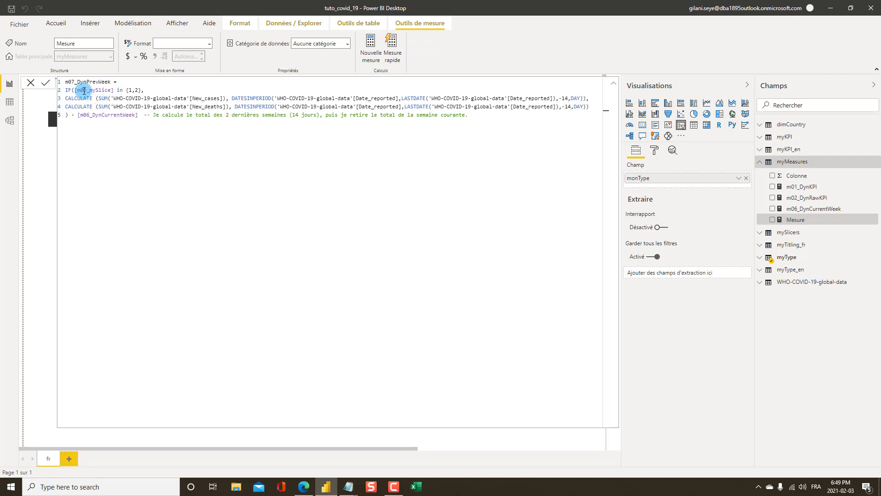
pyautogui.moveTo(589, 107); pyautogui.dragTo(112, 95)
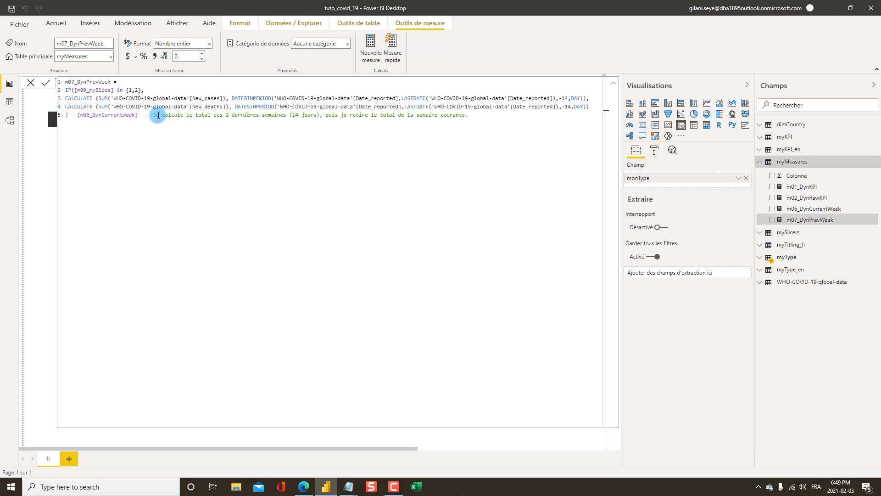
pyautogui.moveTo(154, 115); pyautogui.dragTo(467, 117)
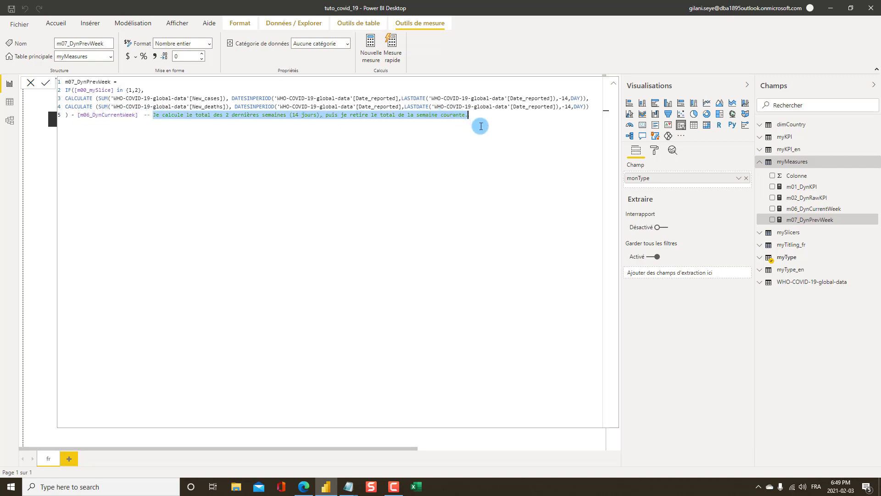
pyautogui.click(476, 146)
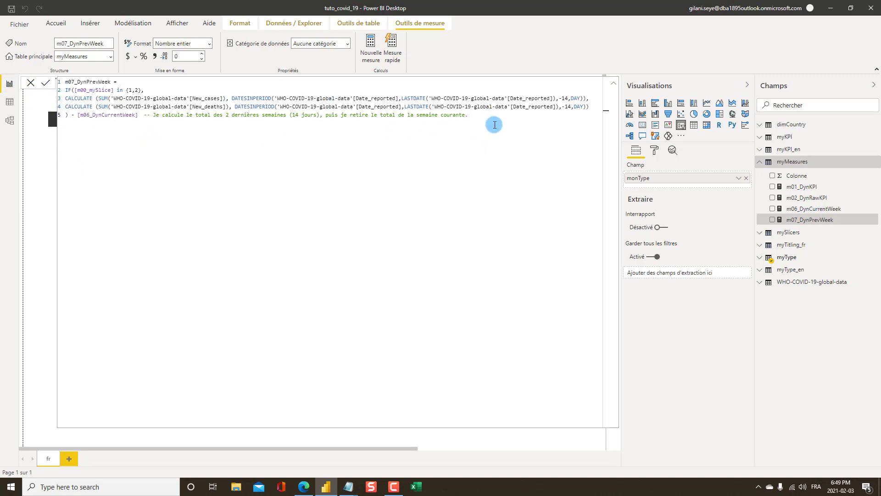
pyautogui.click(46, 85)
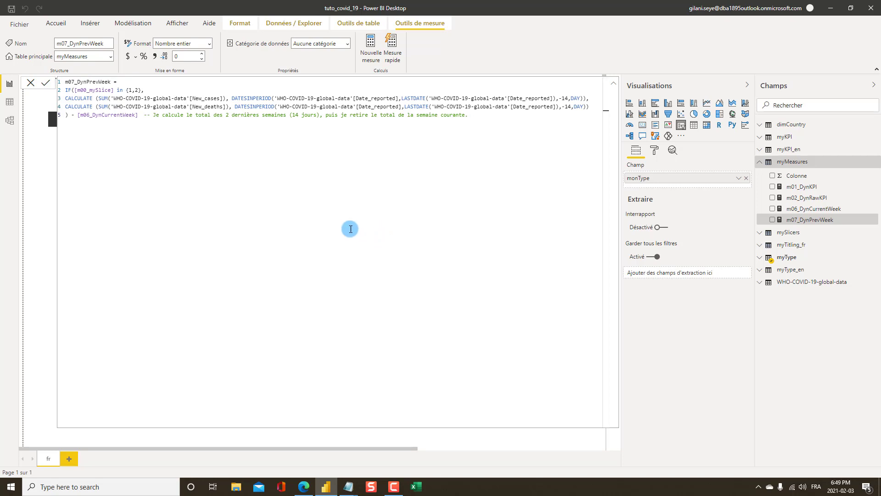
pyautogui.click(31, 84)
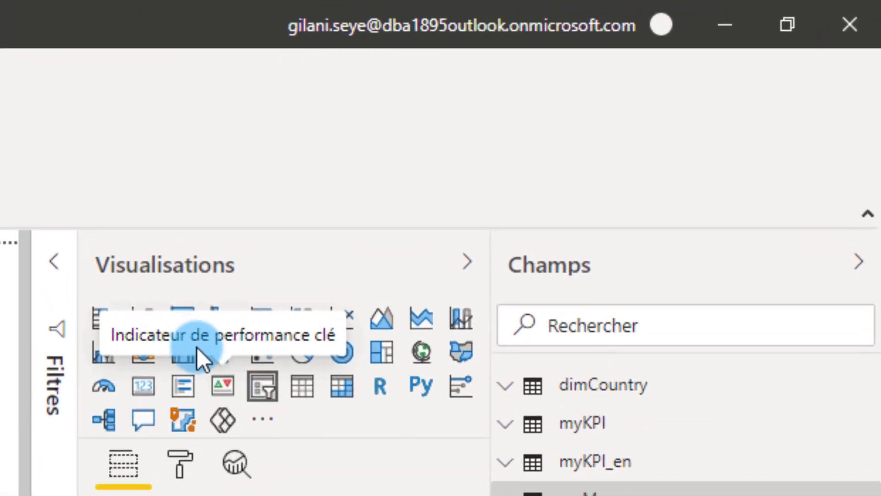
# Step: Add a new, separate KPI visual to the fr page and place it in the empty area beneath the slicers
pyautogui.click(223, 385)
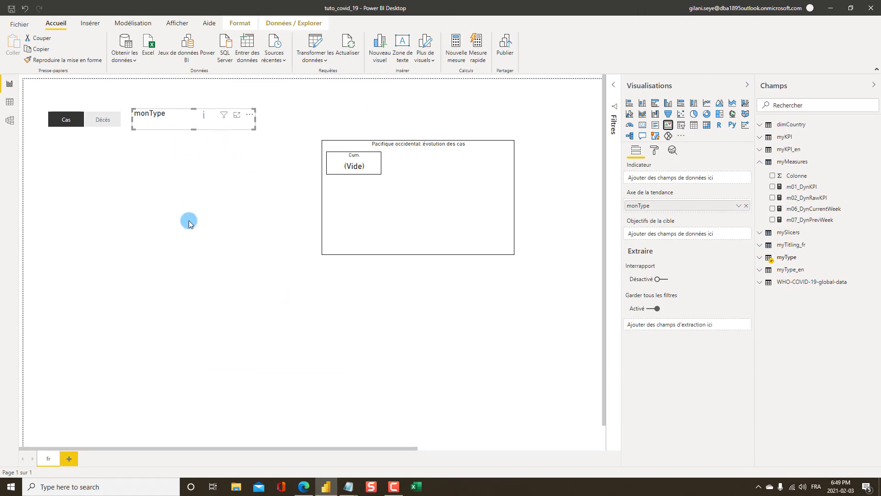
pyautogui.hotkey('ctrl', 'z')
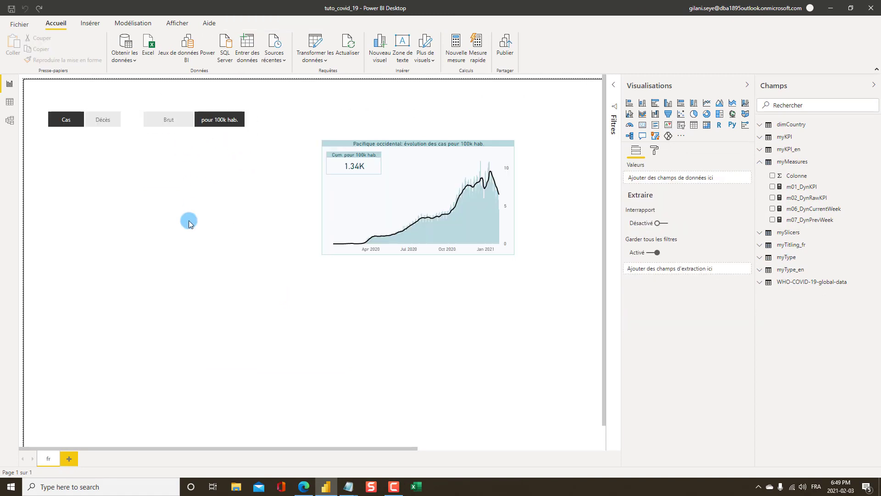
pyautogui.click(669, 127)
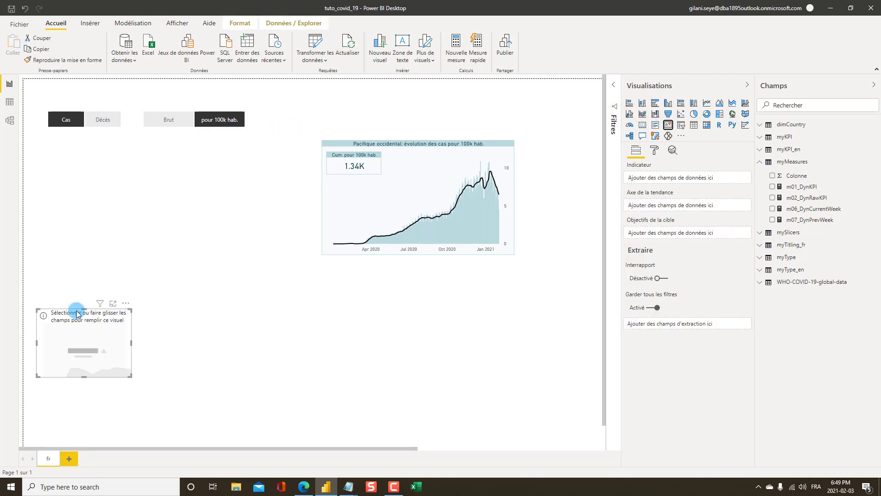
pyautogui.moveTo(72, 311); pyautogui.dragTo(149, 176)
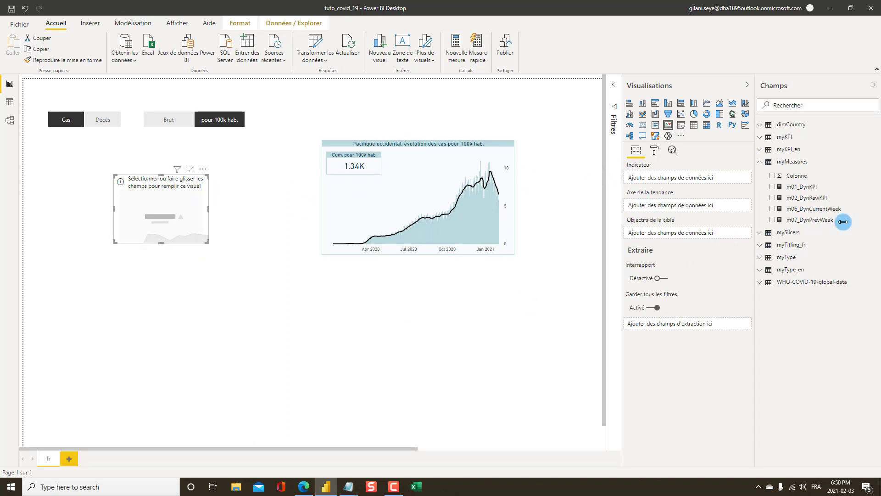
# Step: Assign m06_DynCurrentWeek as the KPI's indicator, m07_DynPrevWeek as its target and Date_reported as its trend axis
pyautogui.moveTo(803, 214); pyautogui.dragTo(673, 180)
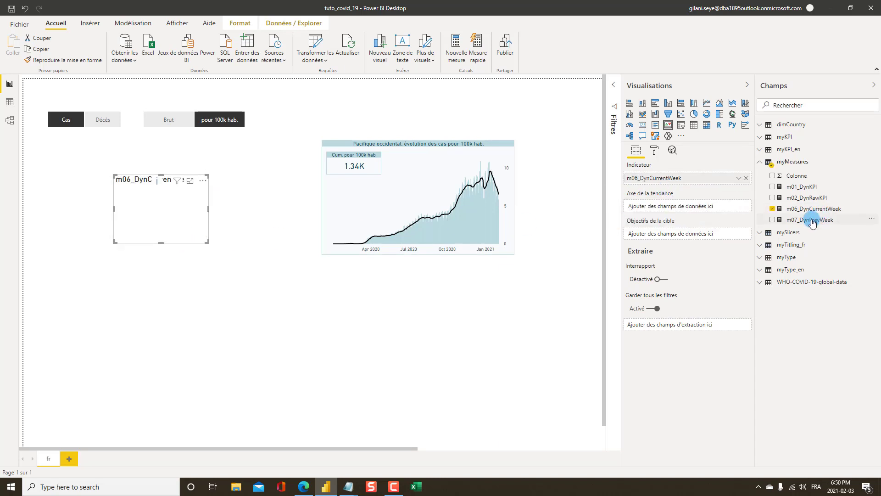
pyautogui.moveTo(812, 222); pyautogui.dragTo(706, 303)
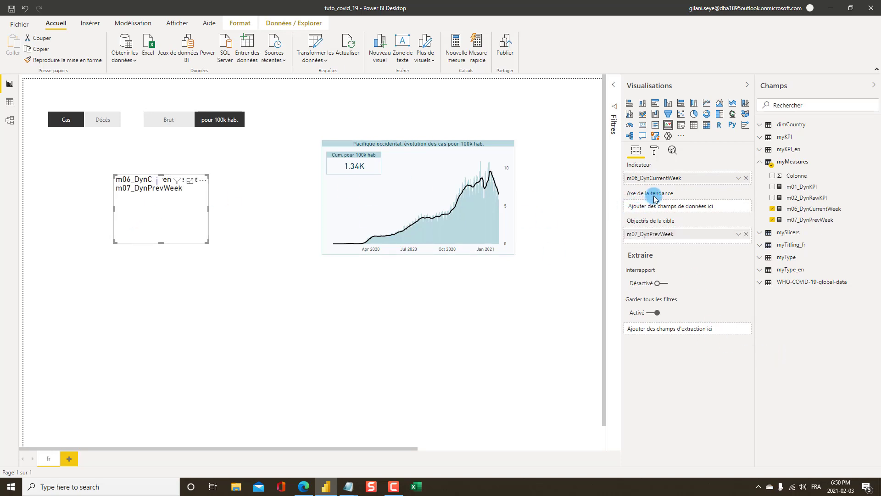
pyautogui.click(762, 284)
pyautogui.moveTo(807, 360); pyautogui.dragTo(679, 212)
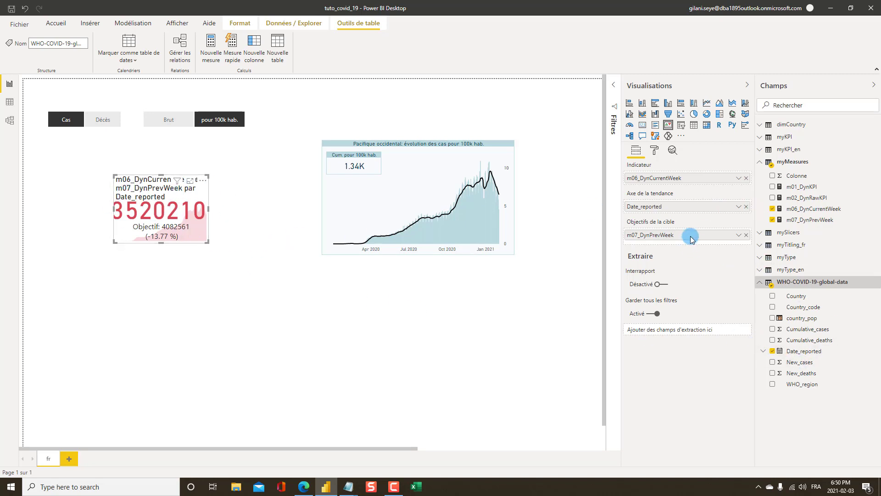
# Step: Turn off the KPI visual's trend axis and set its indicator text size to 20 pt
pyautogui.click(655, 151)
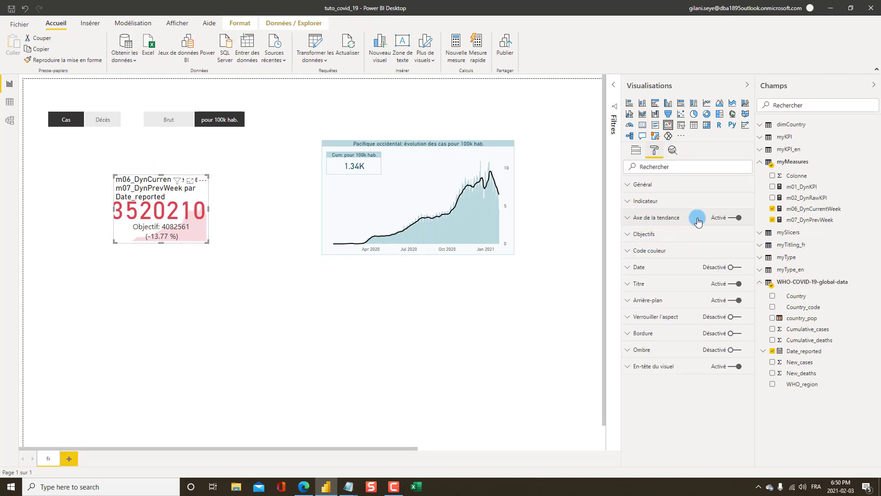
pyautogui.click(735, 218)
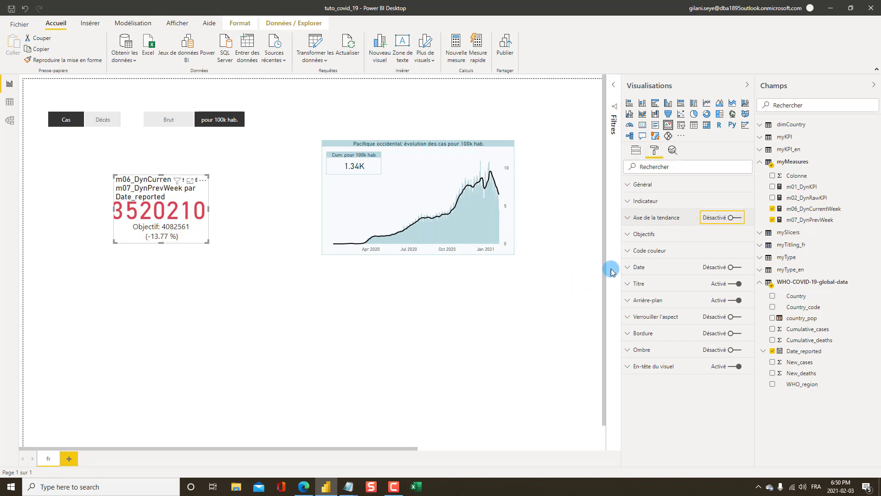
pyautogui.click(654, 201)
pyautogui.click(642, 289)
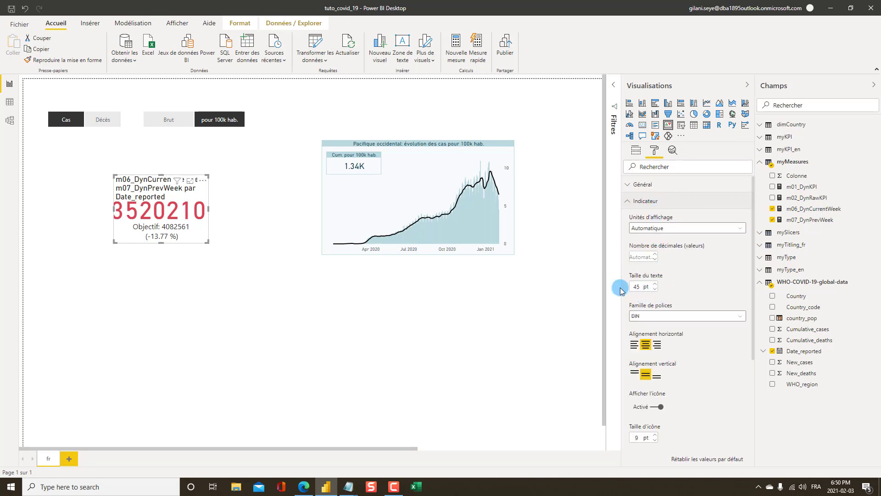
pyautogui.write('20')
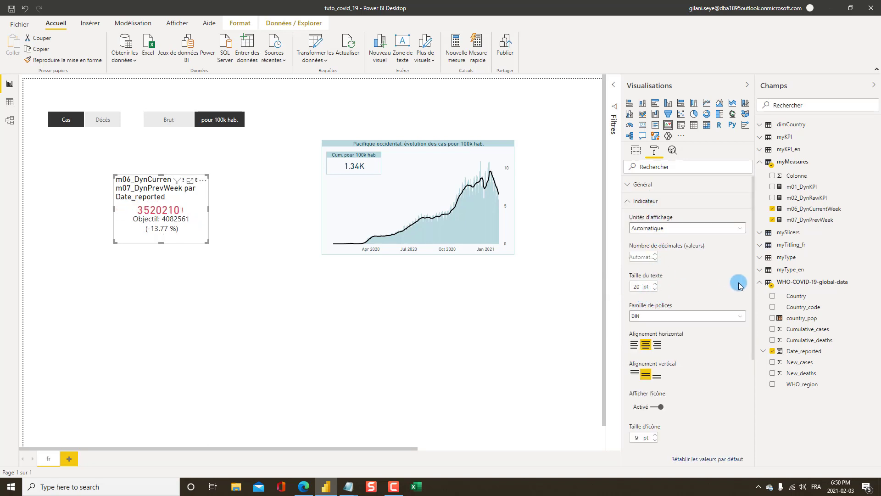
pyautogui.scroll(-1, 698, 390)
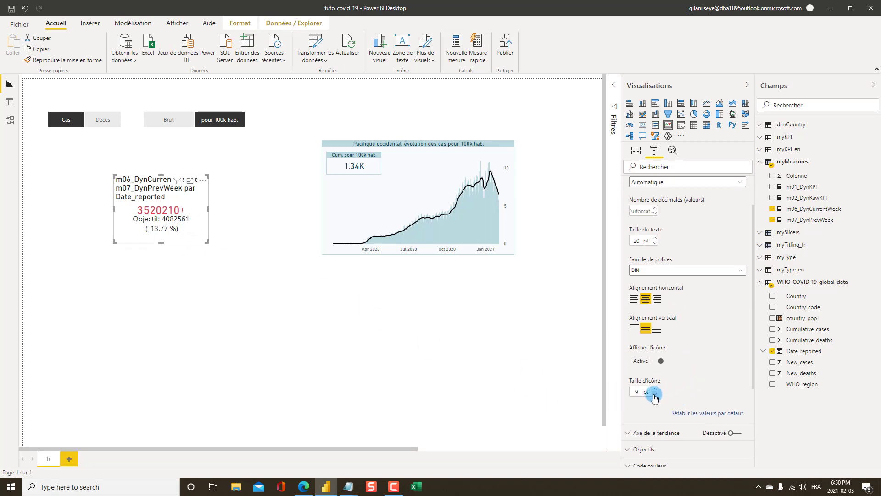
pyautogui.scroll(1, 718, 368)
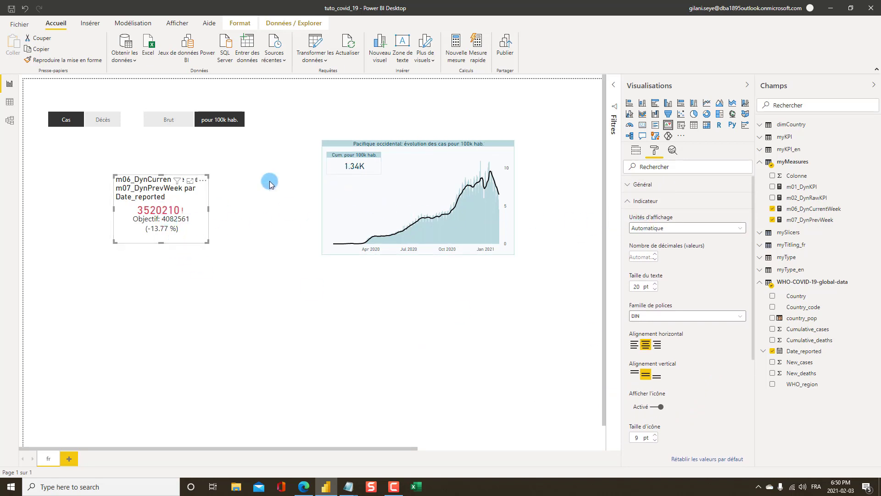
# Step: Set the KPI indicator's display units to Milliers with 1 decimal place
pyautogui.click(675, 229)
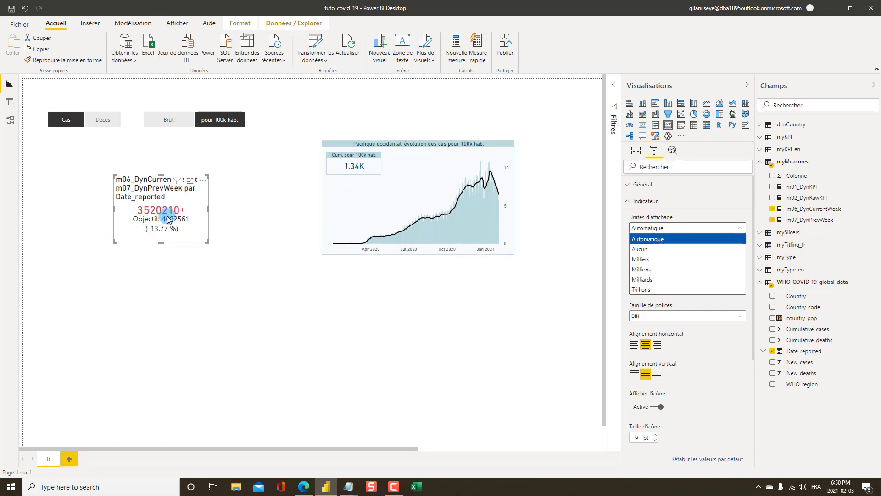
pyautogui.click(688, 259)
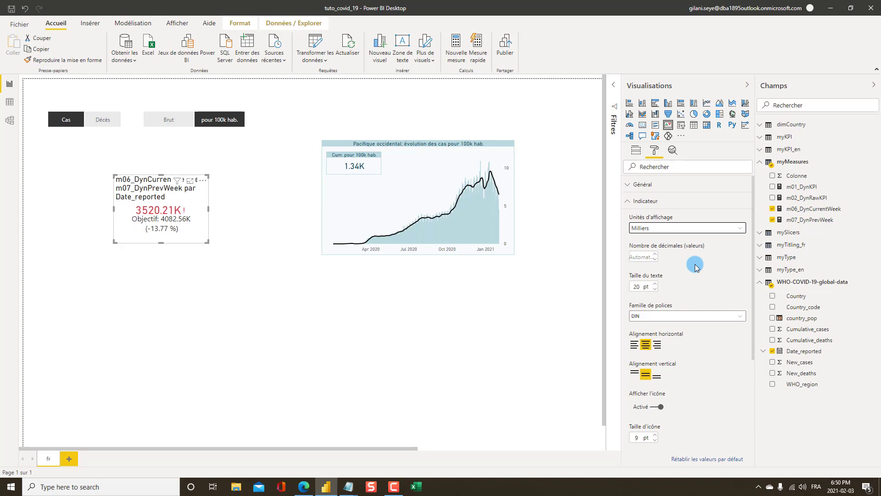
pyautogui.click(645, 257)
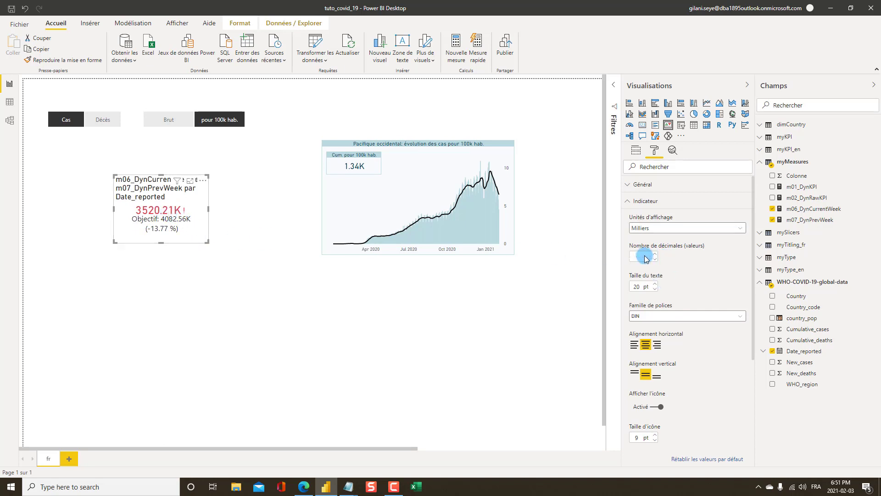
pyautogui.write('1')
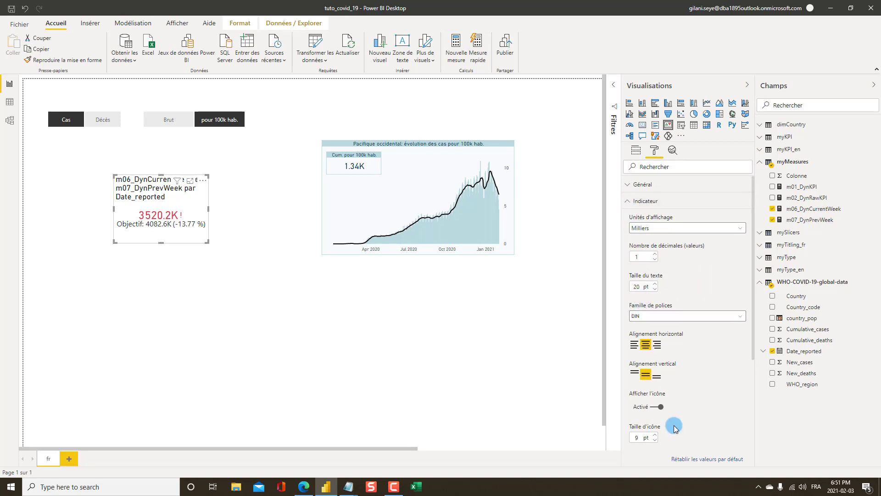
# Step: Set the KPI indicator's text size to 15 pt and collapse the indicator settings
pyautogui.scroll(-1, 669, 426)
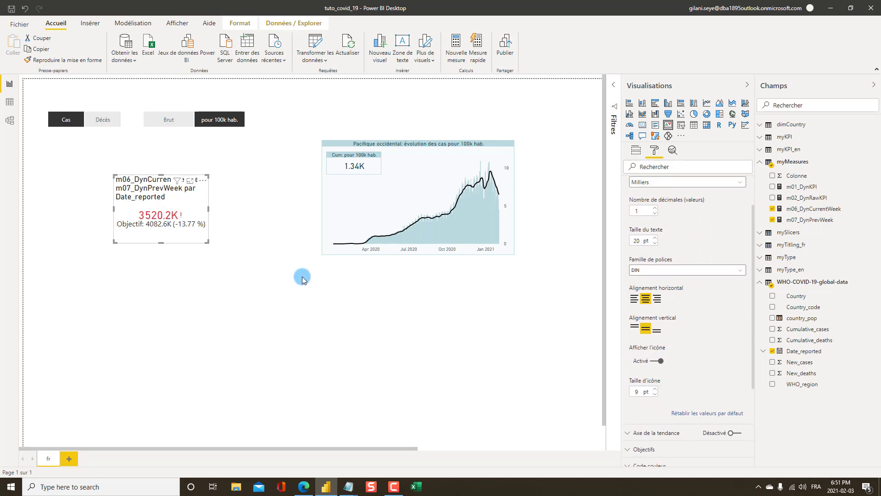
pyautogui.scroll(1, 703, 241)
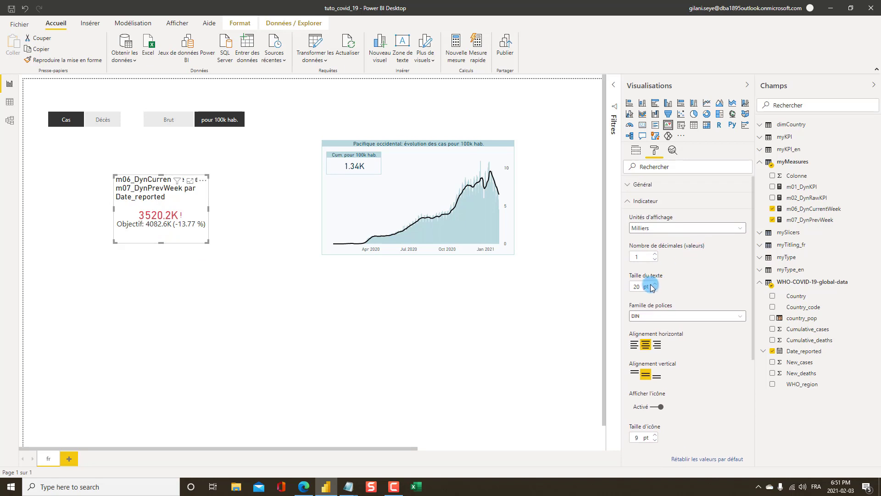
pyautogui.click(634, 285)
pyautogui.write('1')
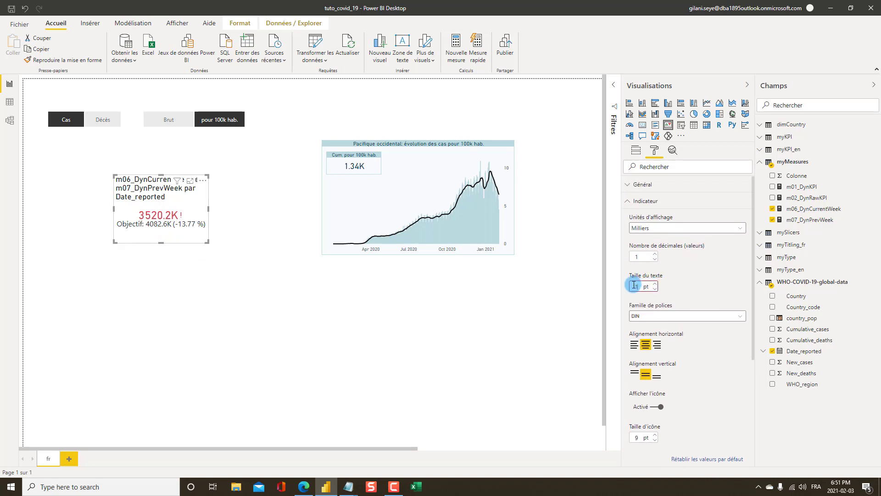
pyautogui.write('5')
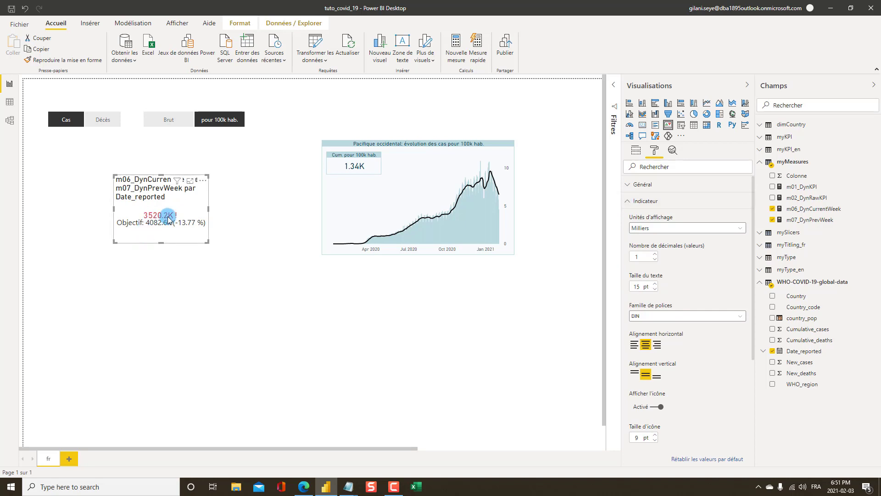
pyautogui.click(631, 206)
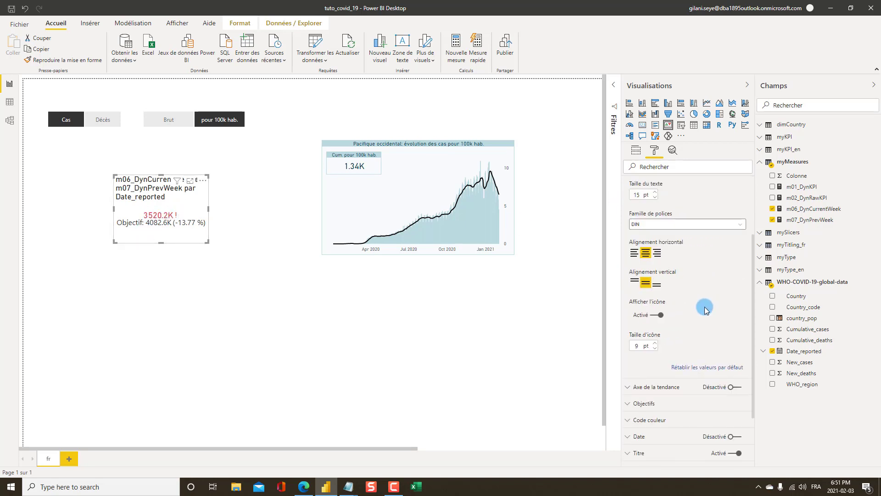
pyautogui.click(629, 206)
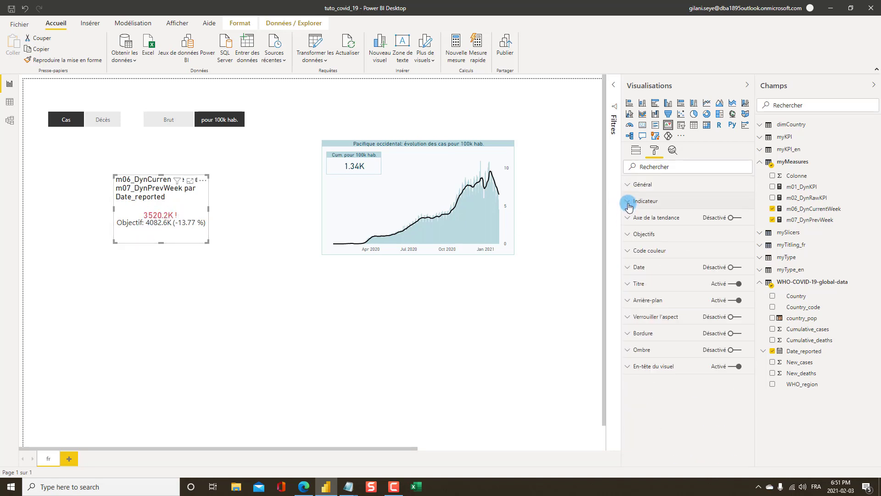
# Step: Set the KPI's target label to "7 jrs préc.", checking the wording against the demo dashboard in the browser before returning to Power BI Desktop
pyautogui.click(649, 235)
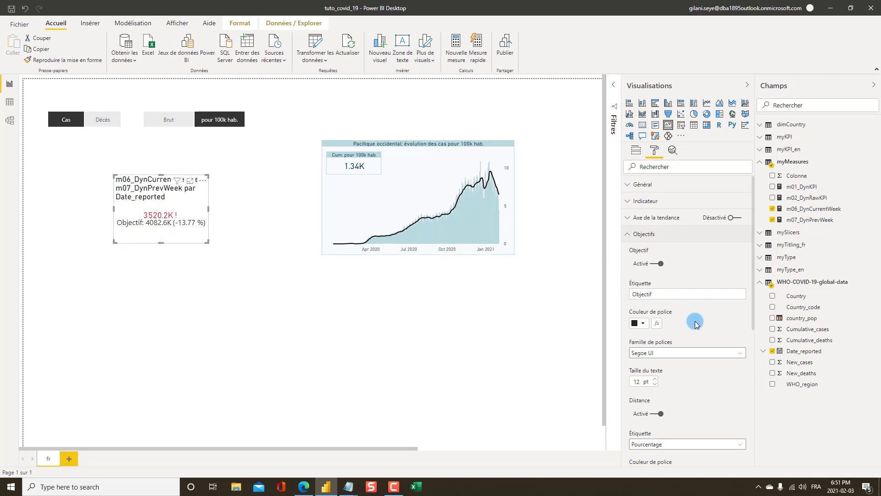
pyautogui.click(657, 294)
pyautogui.hotkey('alt', 'Tab')
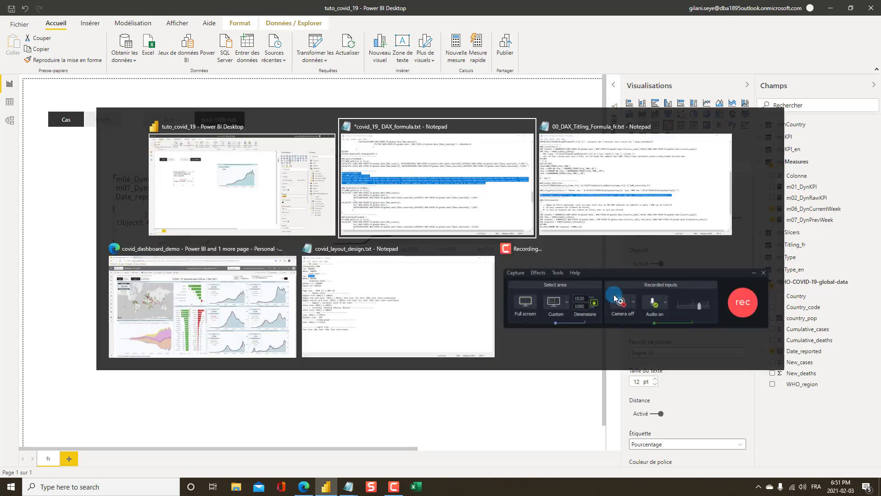
pyautogui.hotkey('alt', 'Tab')
pyautogui.hotkey('alt', 'Tab')
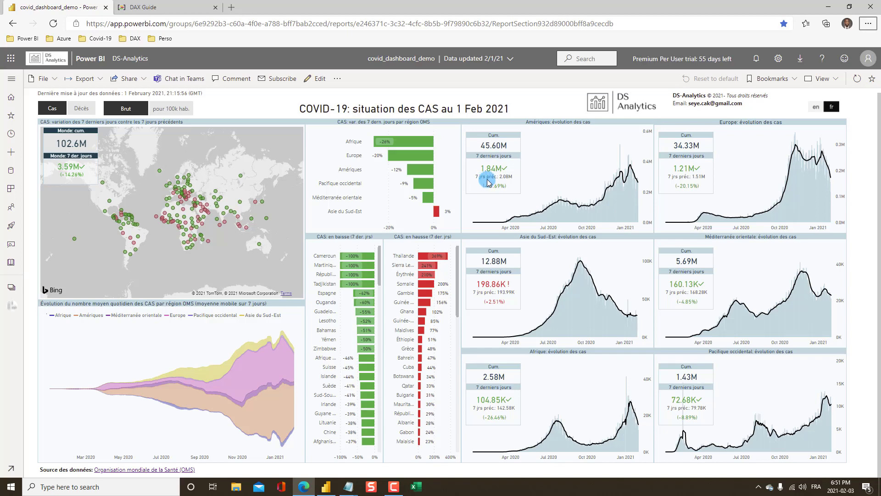
pyautogui.hotkey('alt', 'Tab')
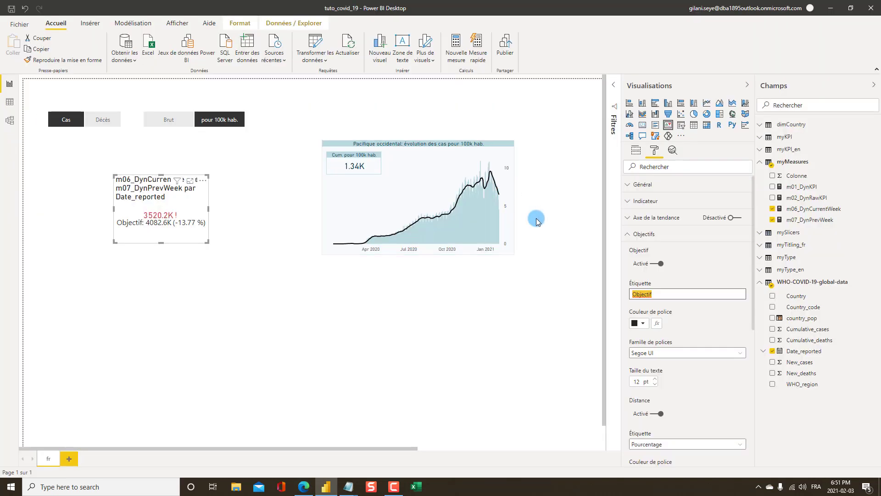
pyautogui.doubleClick(659, 294)
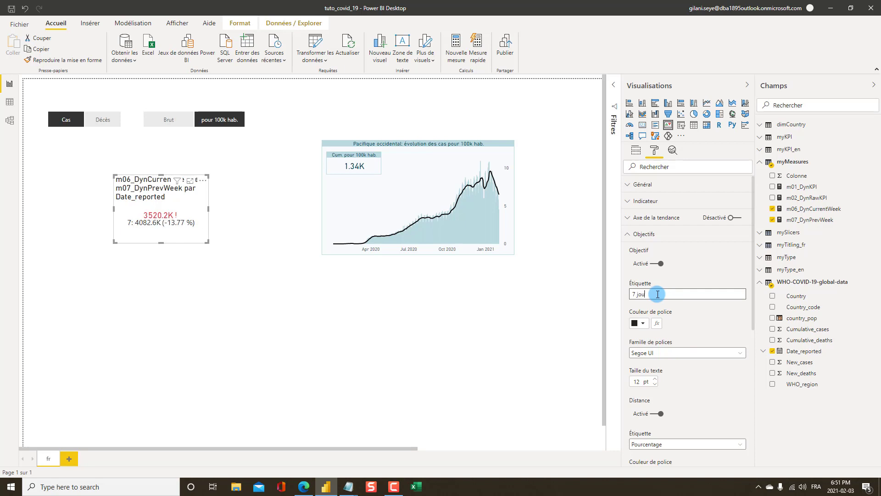
pyautogui.write('7 jrs pr')
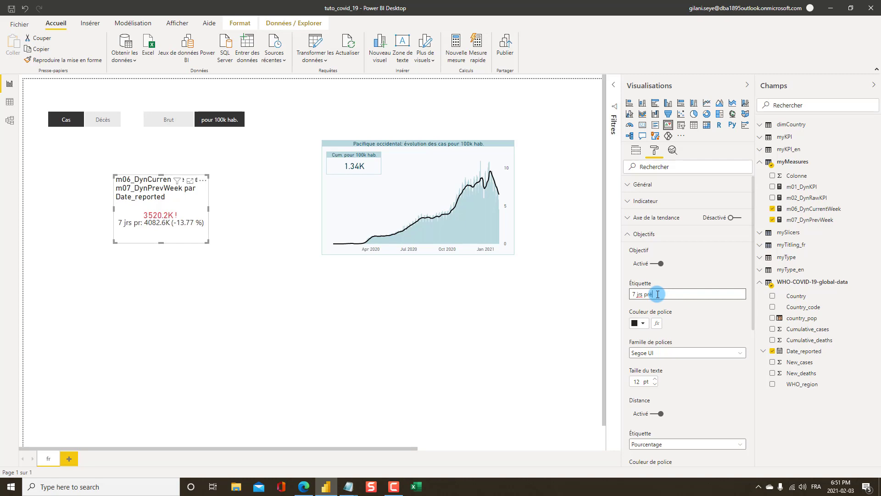
pyautogui.write('éc')
pyautogui.hotkey('alt', 'Tab')
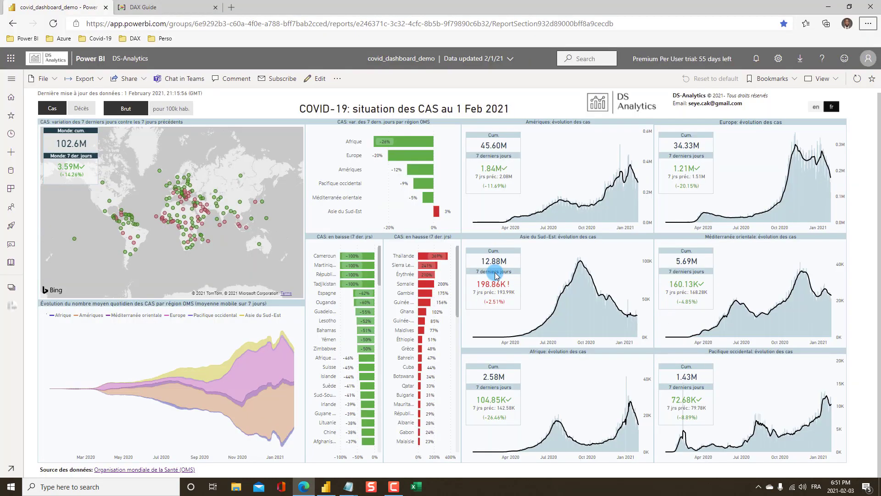
pyautogui.hotkey('alt', 'Tab')
pyautogui.hotkey('alt', 'Tab')
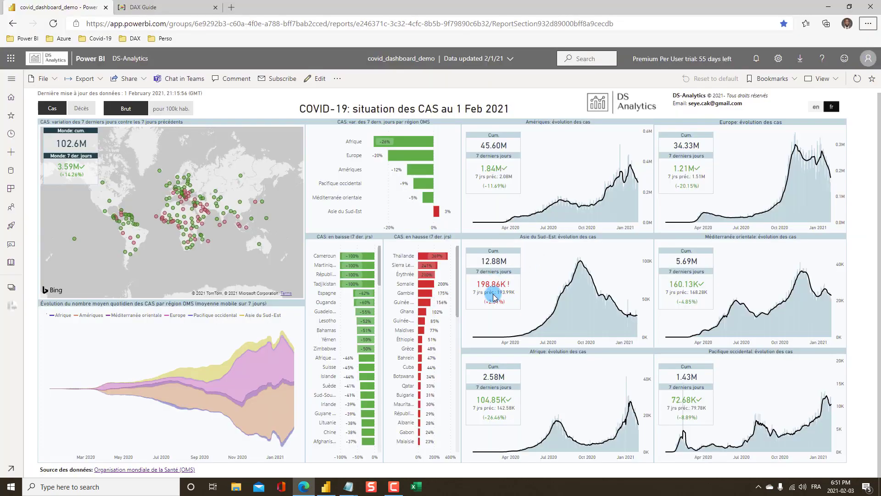
pyautogui.hotkey('alt', 'Tab')
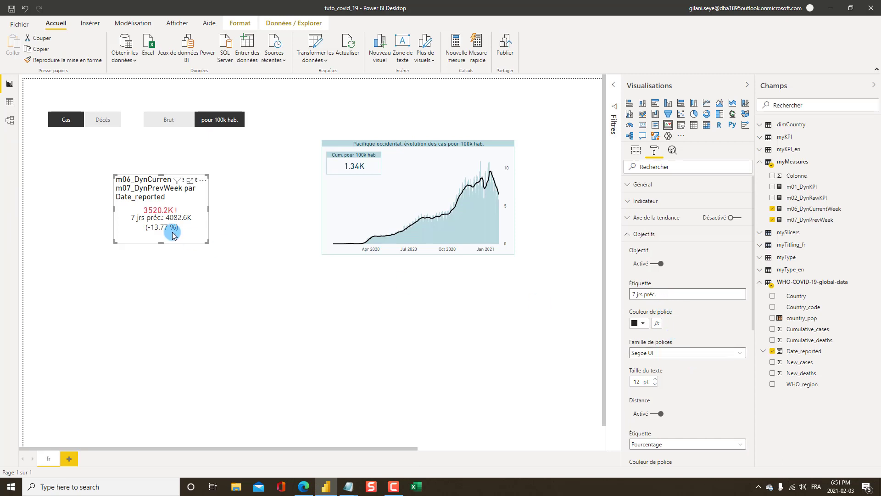
# Step: Set the font family of the KPI's target text to DIN, keeping its font colour
pyautogui.click(632, 295)
pyautogui.scroll(-2, 692, 330)
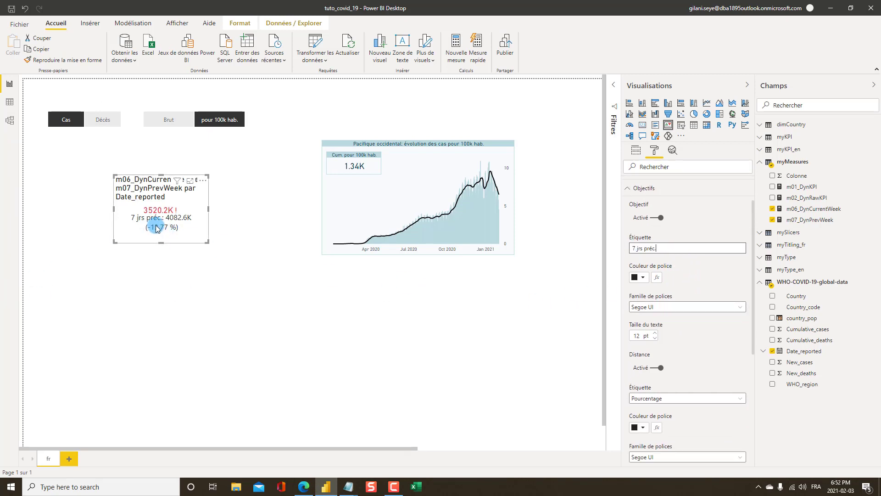
pyautogui.click(643, 279)
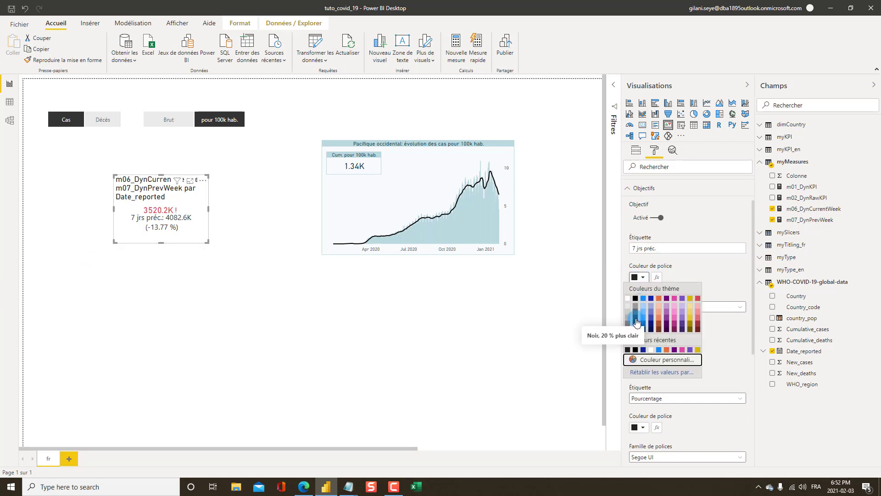
pyautogui.click(706, 288)
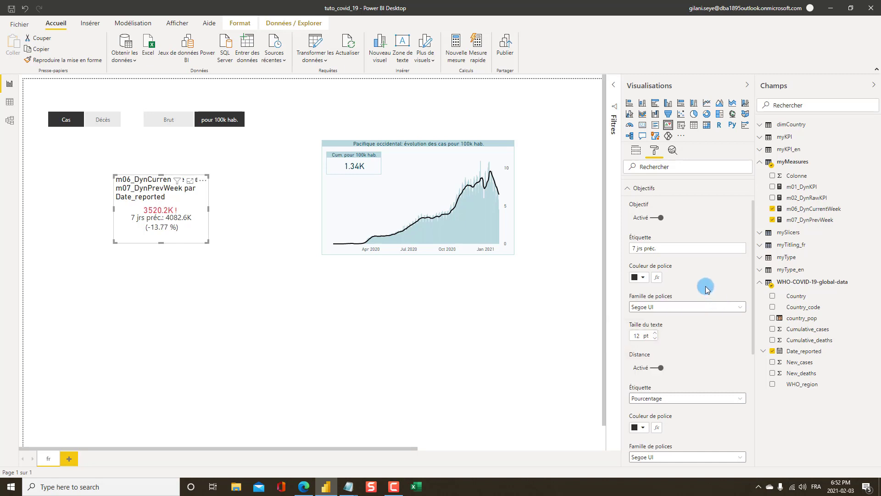
pyautogui.click(660, 305)
pyautogui.click(663, 305)
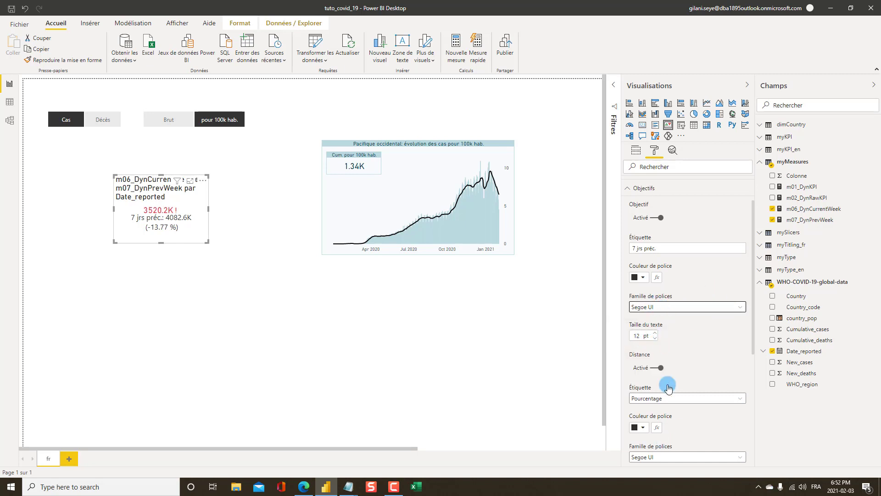
pyautogui.click(679, 310)
pyautogui.scroll(-1, 643, 441)
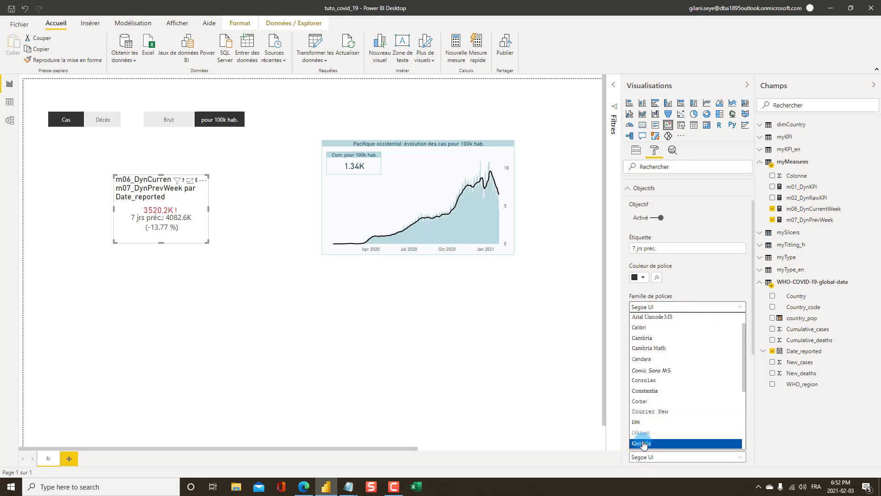
pyautogui.click(643, 423)
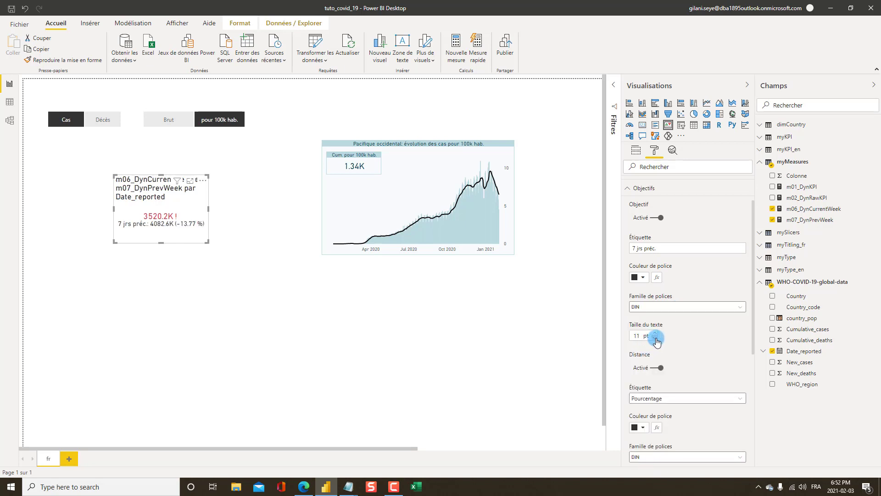
# Step: Reduce the text size of the KPI's target line to 8 pt
pyautogui.click(656, 340)
pyautogui.click(656, 339)
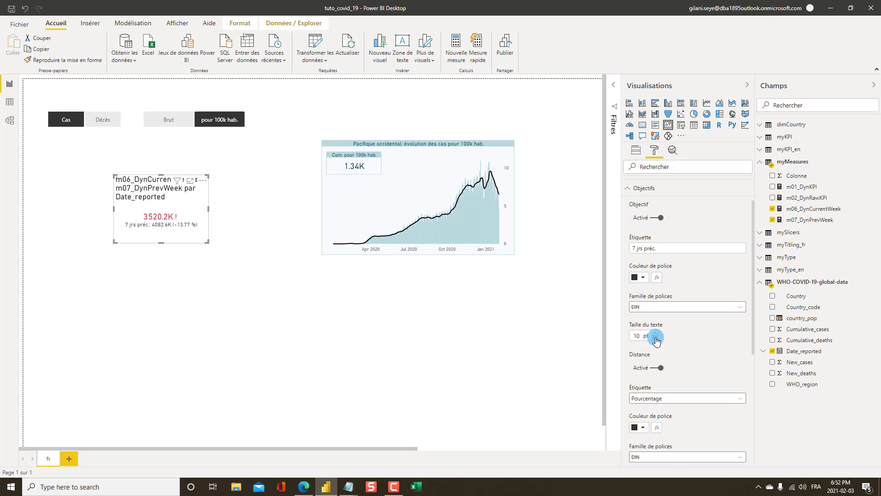
pyautogui.click(656, 340)
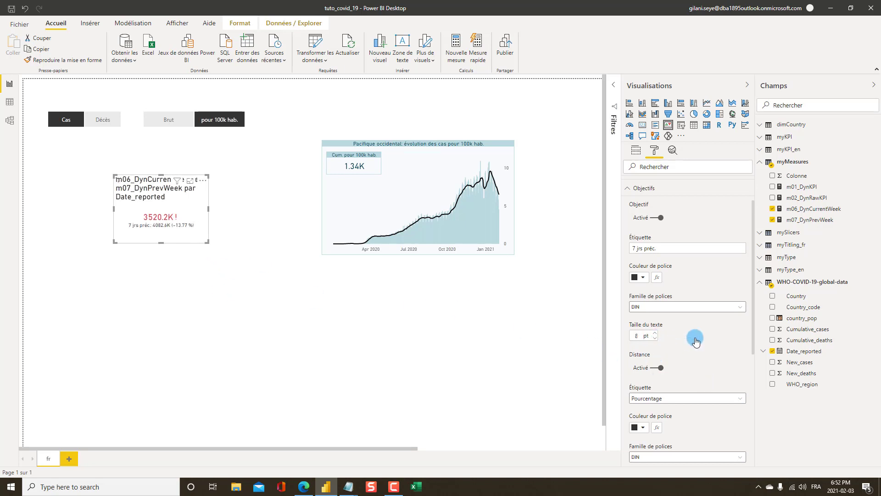
pyautogui.click(655, 340)
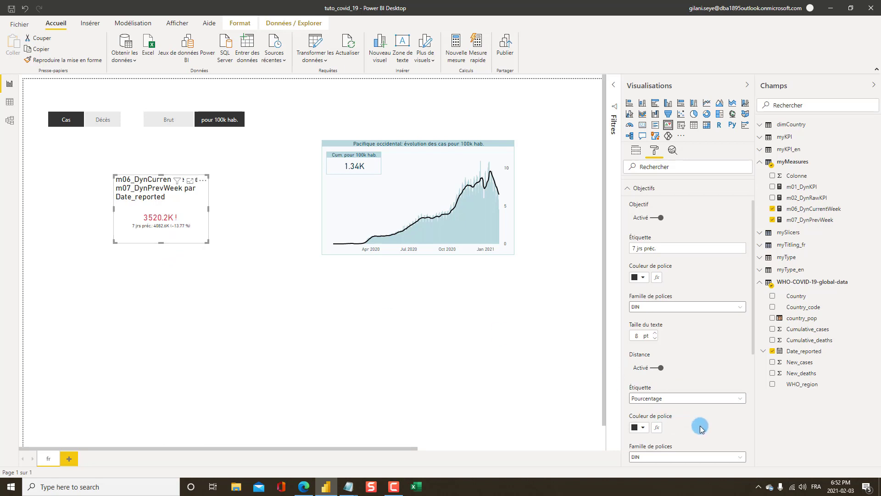
# Step: Review the KPI's target and distance settings, comparing the visual with the KPI cards of the demo dashboard in the browser
pyautogui.scroll(-3, 706, 415)
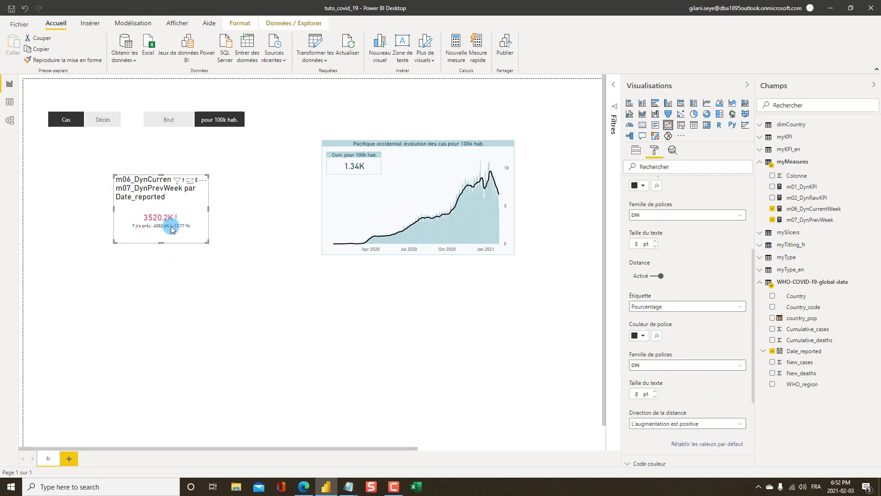
pyautogui.hotkey('alt', 'Tab')
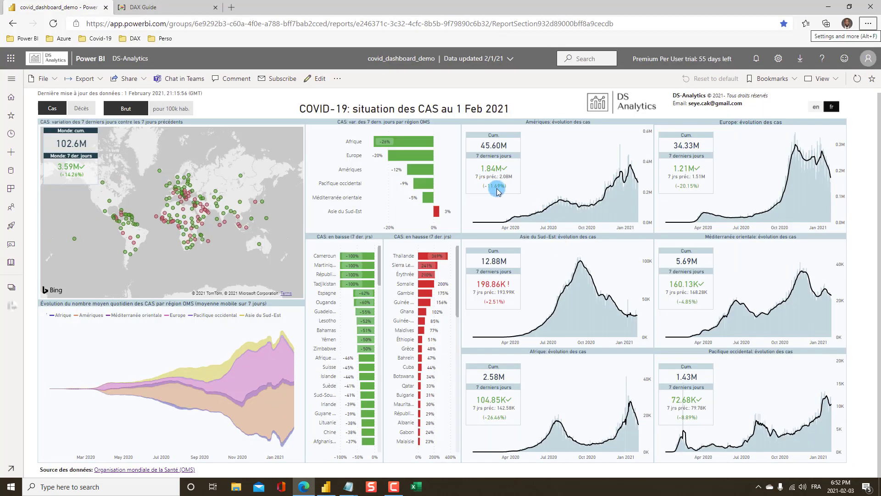
pyautogui.hotkey('alt', 'Tab')
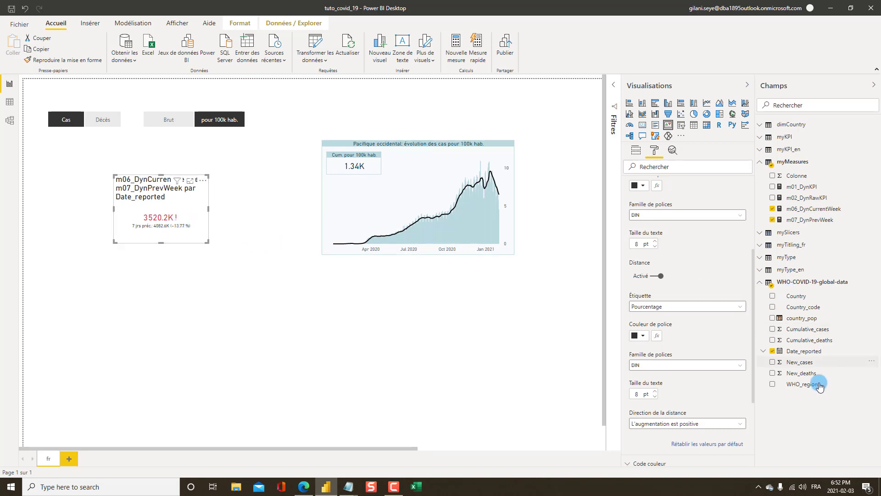
pyautogui.scroll(2, 748, 296)
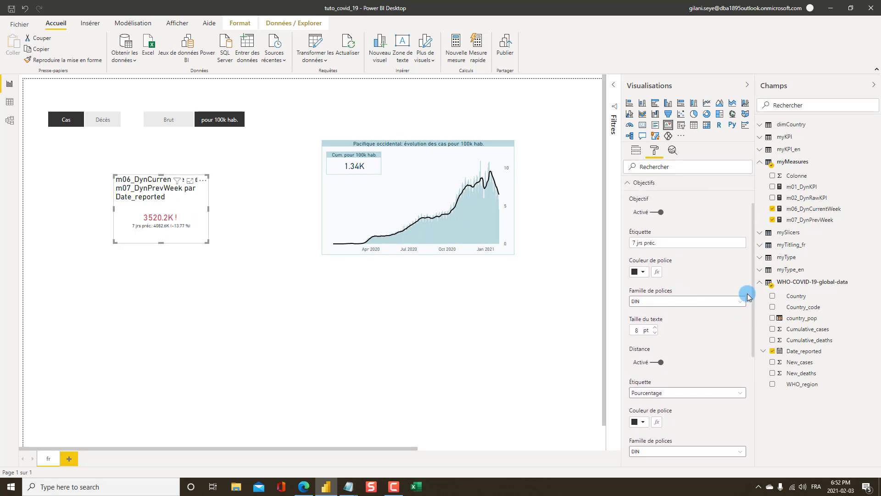
pyautogui.scroll(-3, 684, 317)
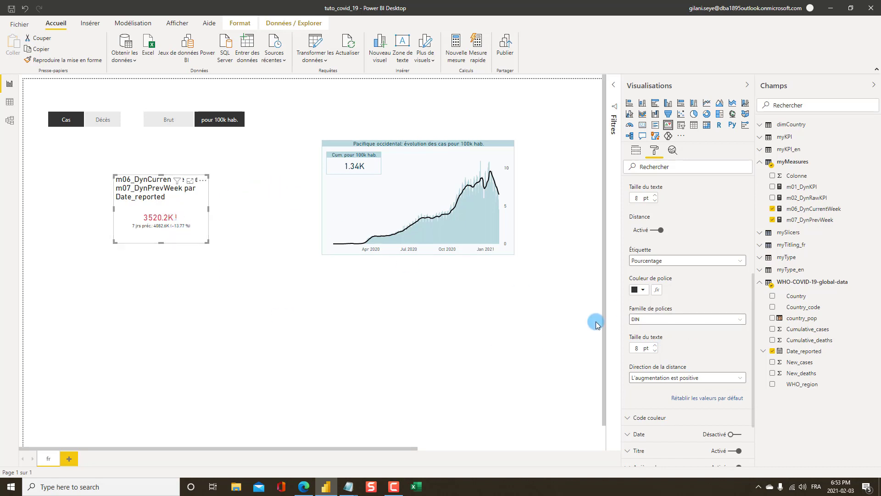
pyautogui.scroll(5, 701, 365)
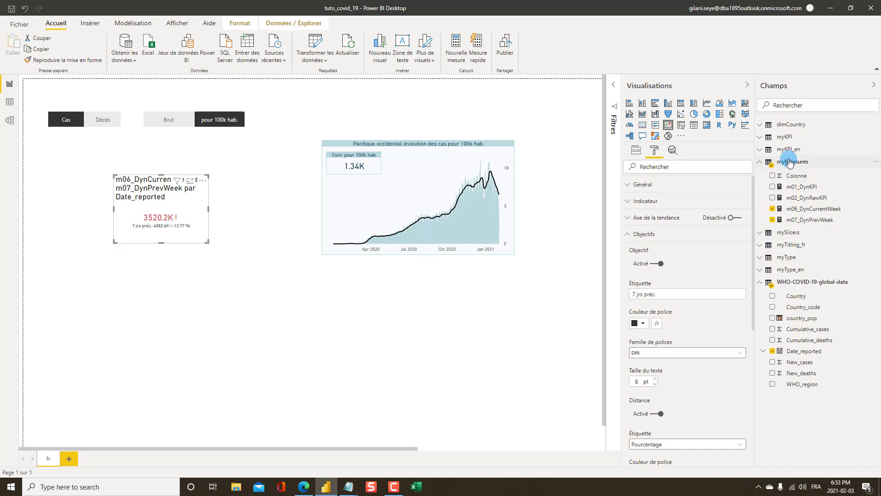
# Step: Start a new measure in the myMeasures table, switch to the covid_19_ DAX_formula.txt notes in Notepad, and copy the m04_DynWeeklyVariation formula
pyautogui.rightClick(790, 163)
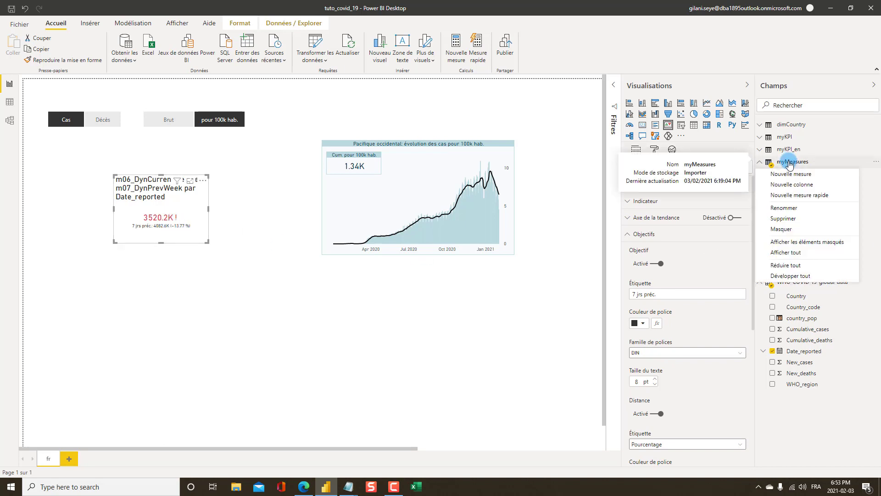
pyautogui.click(816, 184)
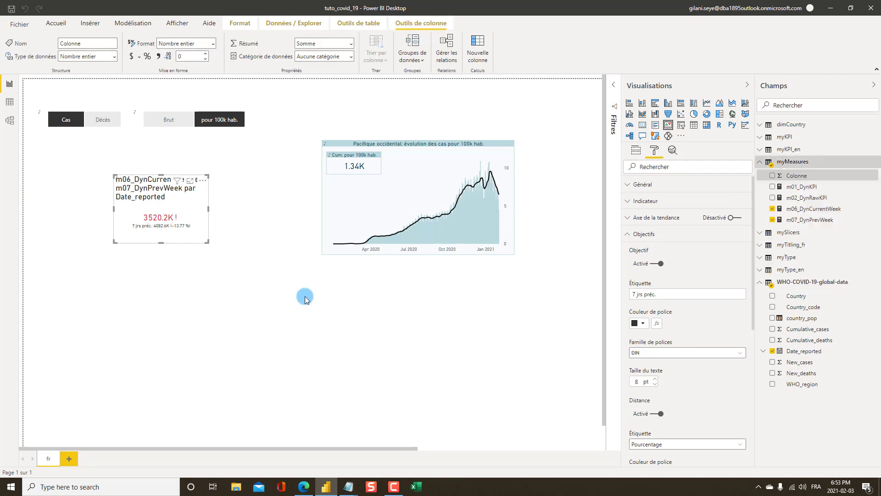
pyautogui.hotkey('alt', 'Tab')
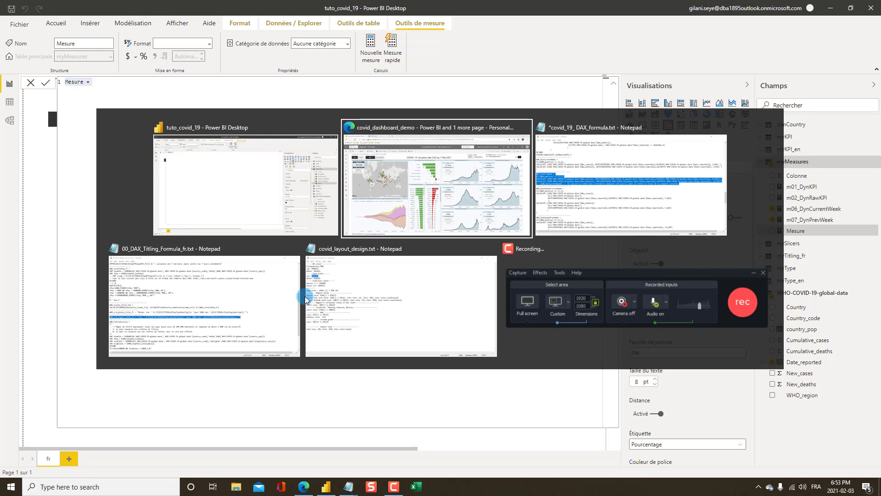
pyautogui.hotkey('alt', 'Tab')
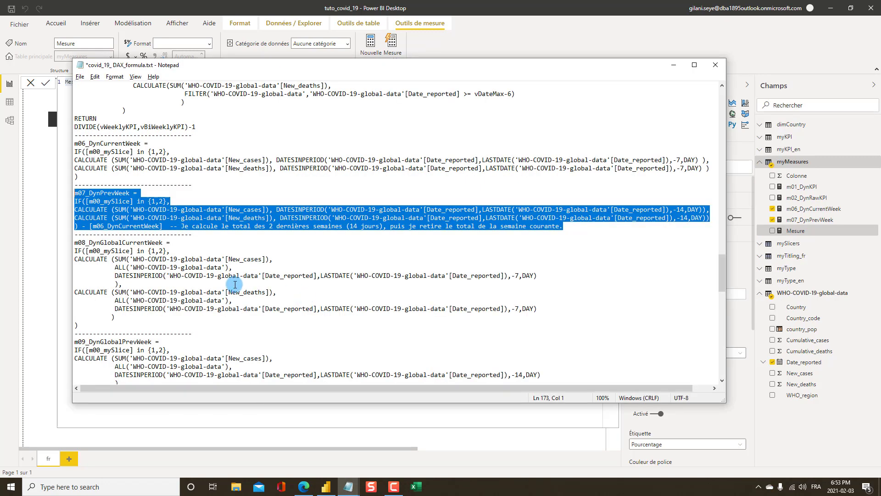
pyautogui.scroll(-1, 205, 261)
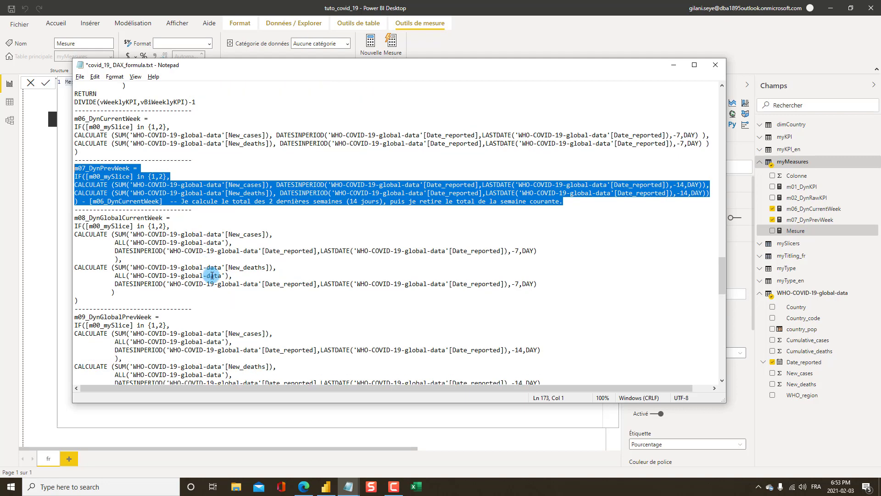
pyautogui.scroll(3, 216, 284)
pyautogui.scroll(2, 219, 291)
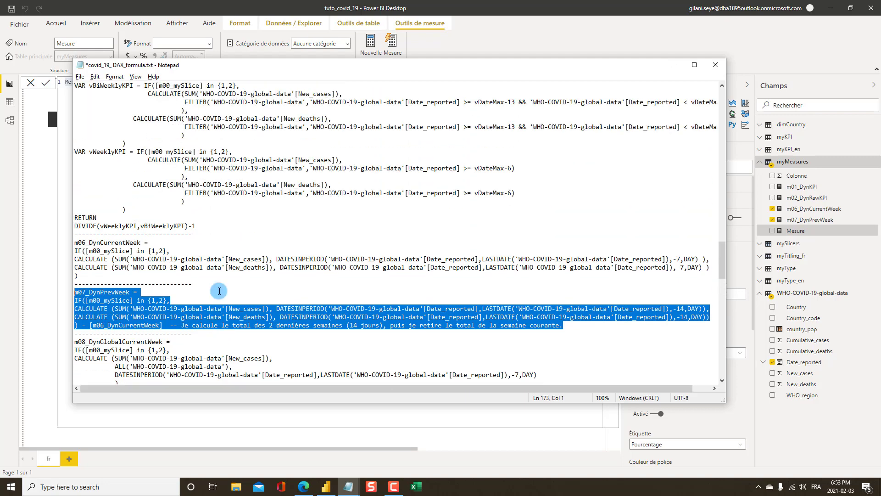
pyautogui.scroll(1, 219, 291)
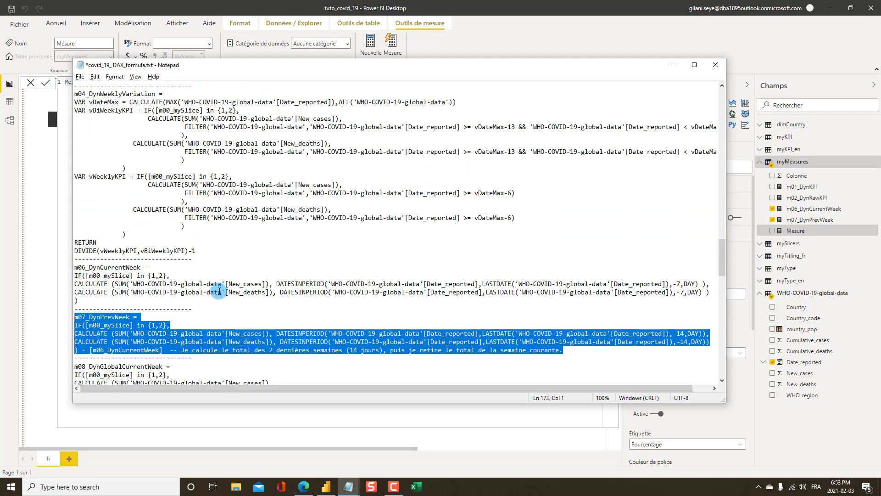
pyautogui.scroll(2, 219, 291)
pyautogui.scroll(5, 219, 291)
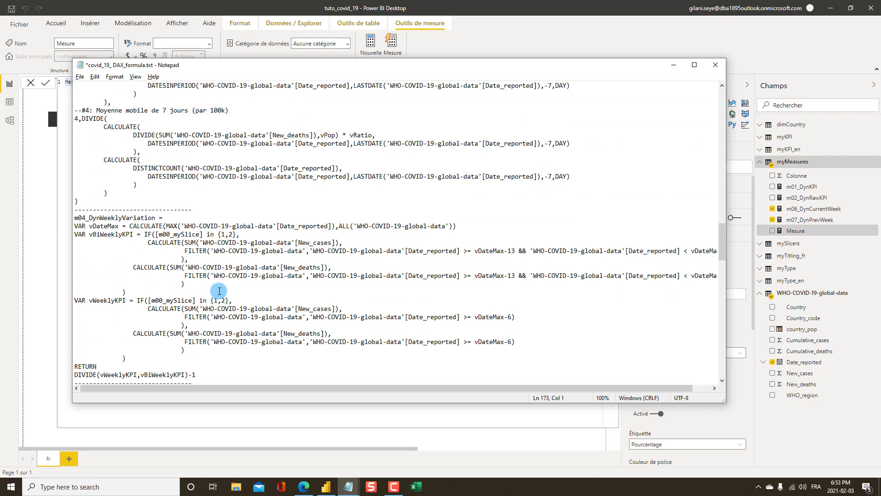
pyautogui.scroll(4, 219, 291)
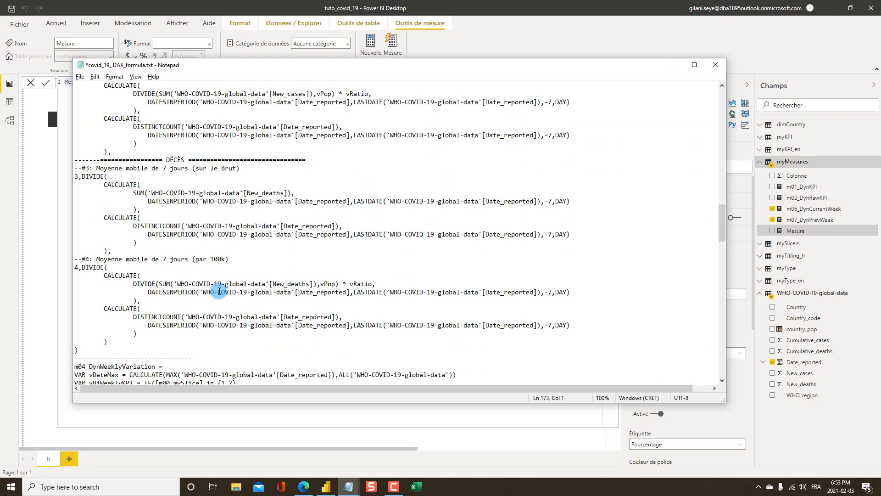
pyautogui.scroll(-10, 219, 291)
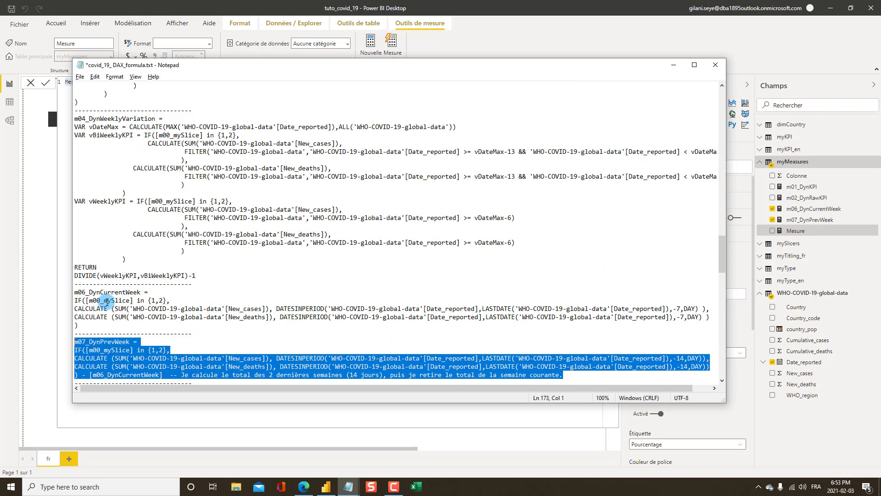
pyautogui.moveTo(212, 276); pyautogui.dragTo(60, 120)
pyautogui.hotkey('ctrl', 'c')
pyautogui.scroll(4, 273, 255)
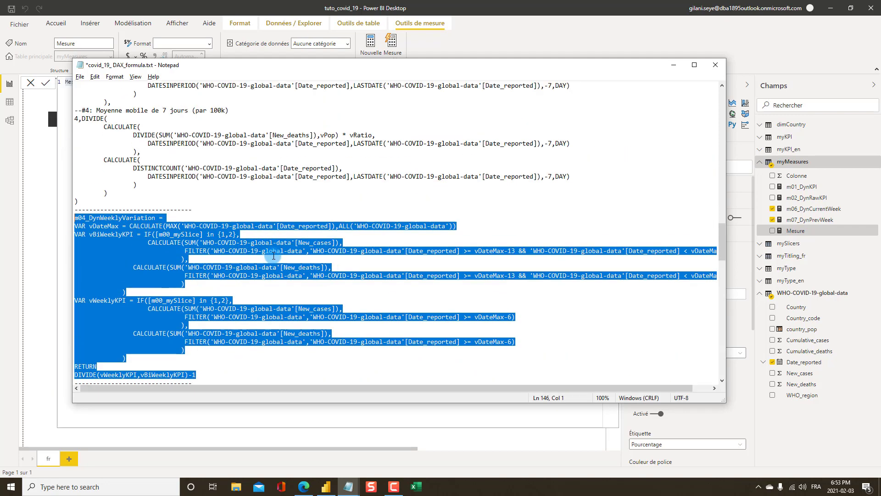
pyautogui.scroll(7, 274, 256)
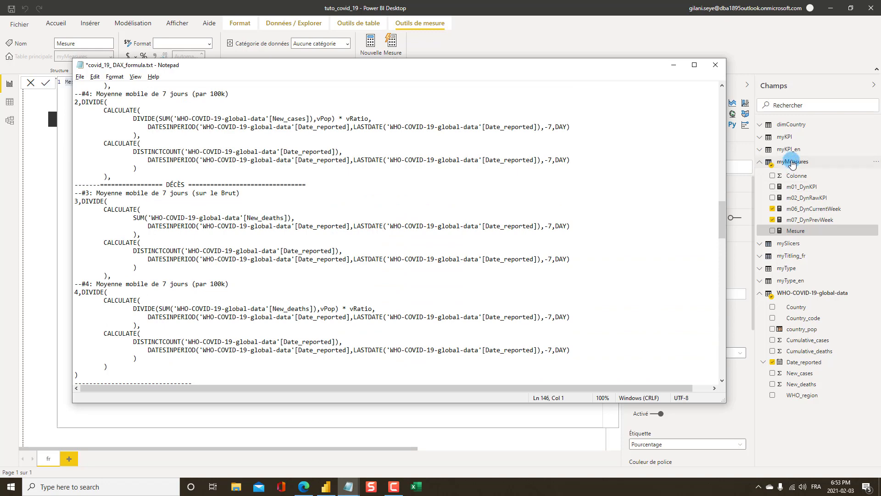
# Step: Back in Power BI Desktop, create the measure m04_DynWeeklyVariation in the myMeasures table from the copied formula
pyautogui.rightClick(792, 164)
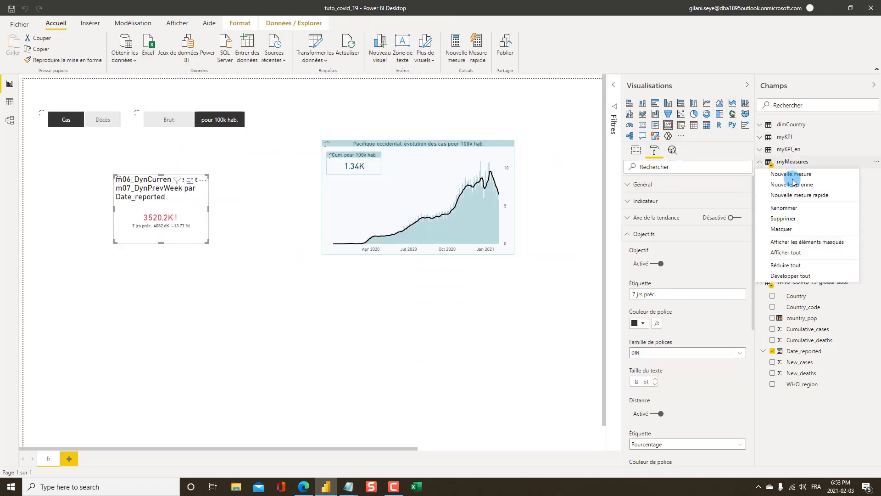
pyautogui.click(399, 198)
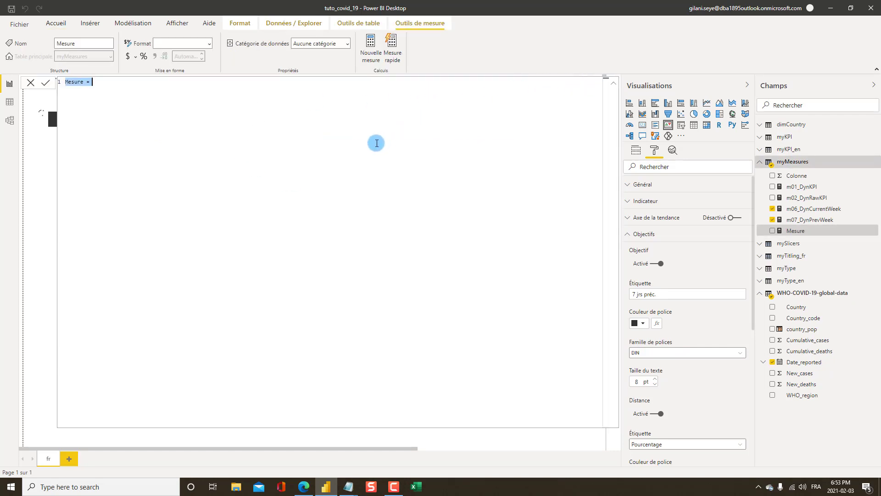
pyautogui.hotkey('ctrl', 'v')
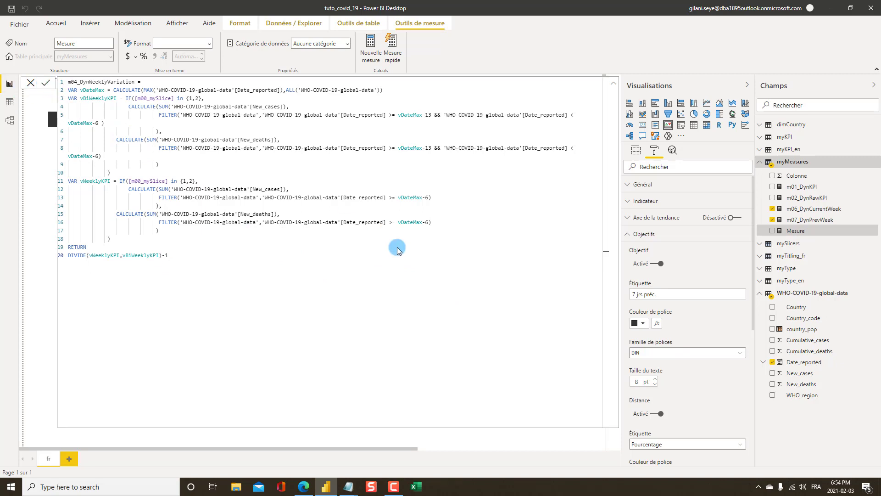
pyautogui.press('Return')
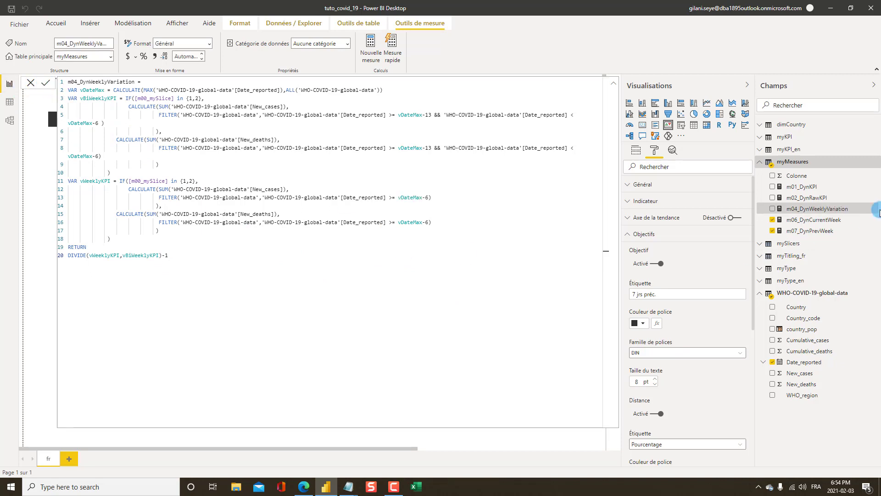
# Step: Add the measure m05_DynWeeklyVarIndic = IF([m04_DynWeeklyVariation]<0,1,0) to myMeasures, with the comment "1 = baisse (vert); 0= hausse (rouge)"
pyautogui.rightClick(796, 162)
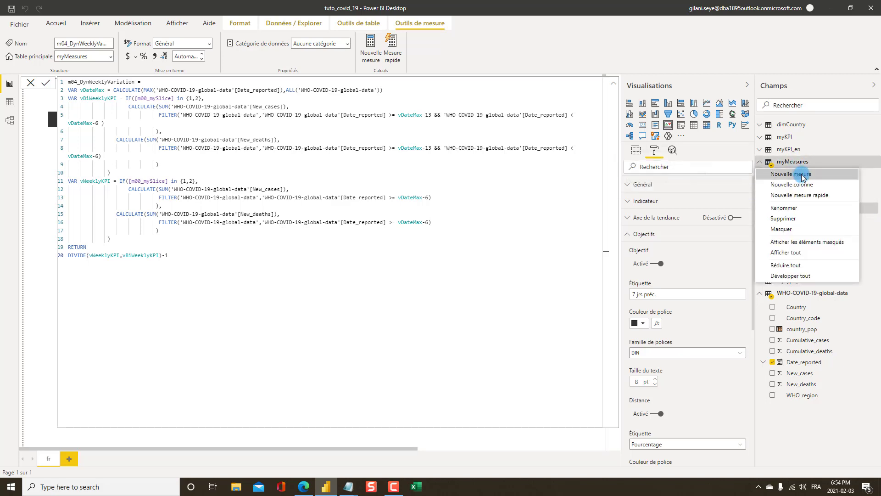
pyautogui.click(802, 174)
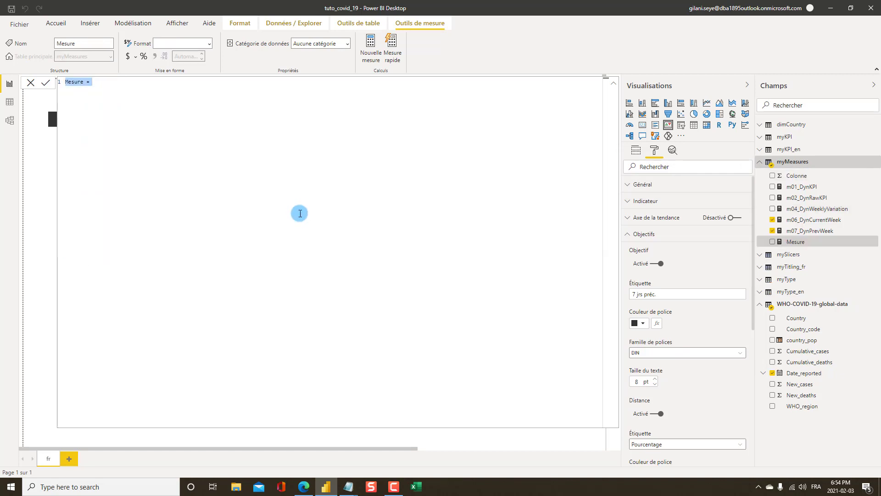
pyautogui.write('m05_DynWeeklyVarIndic')
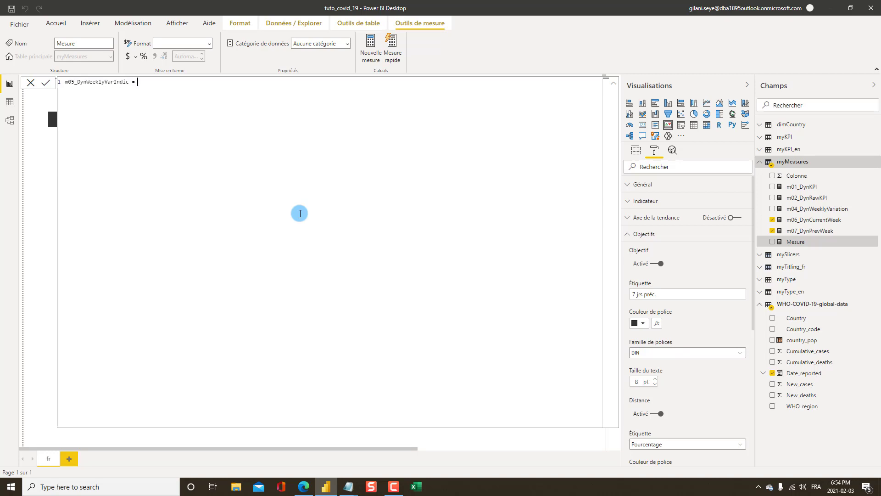
pyautogui.write('m04')
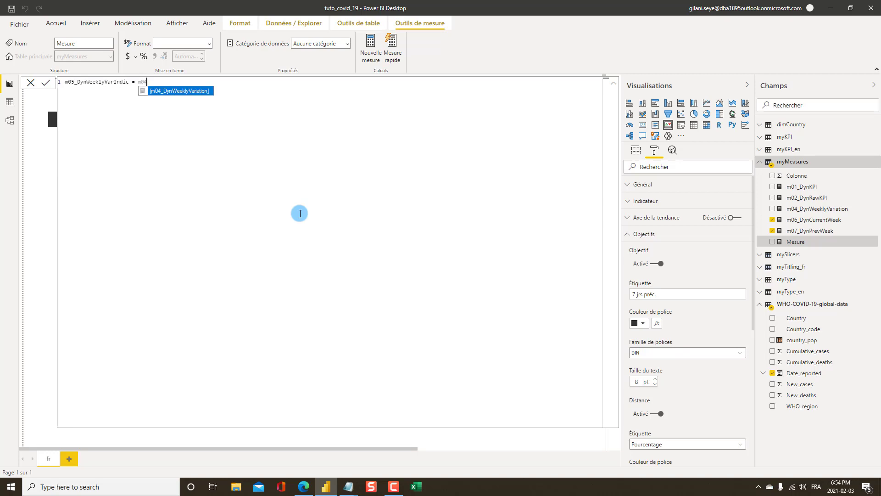
pyautogui.press('Tab')
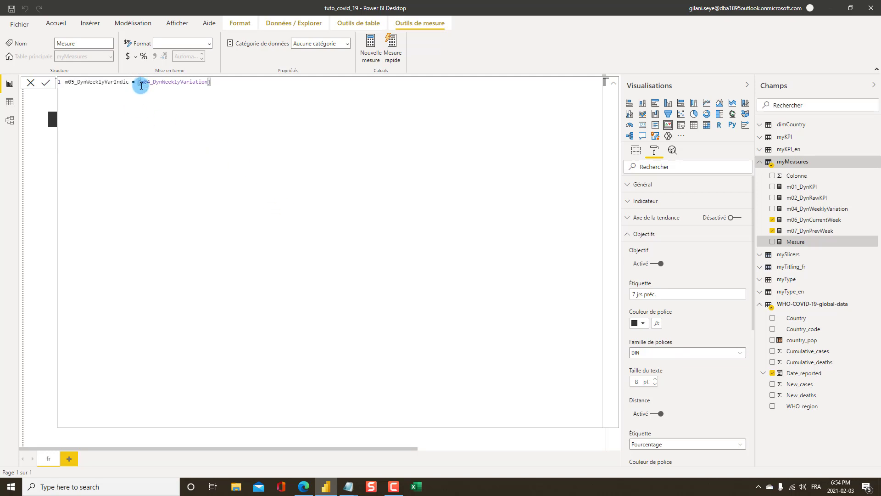
pyautogui.write('IF(')
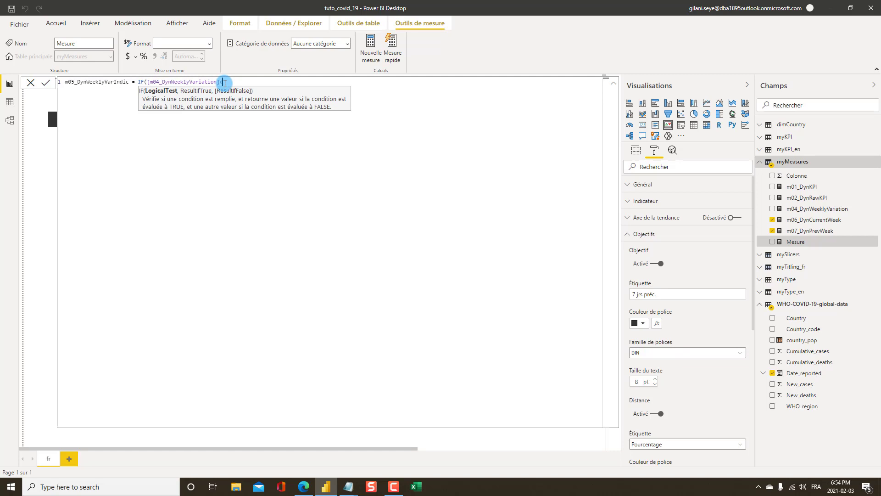
pyautogui.write('<0,')
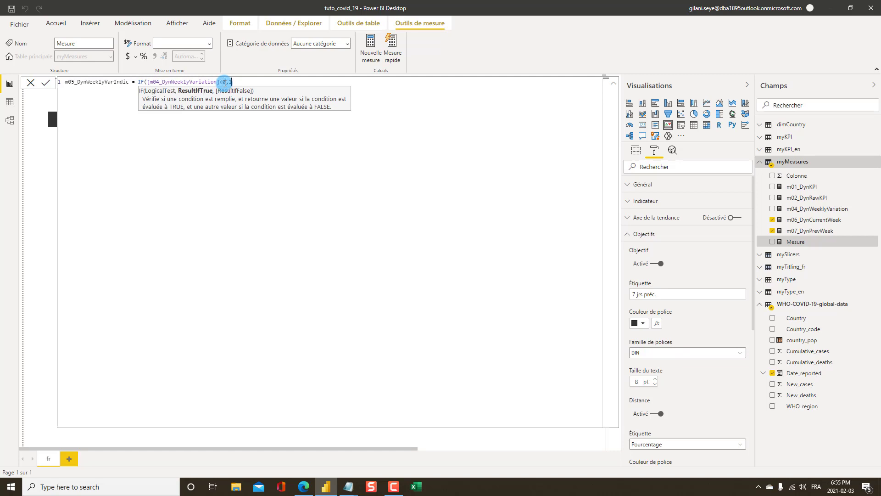
pyautogui.write('1,0)')
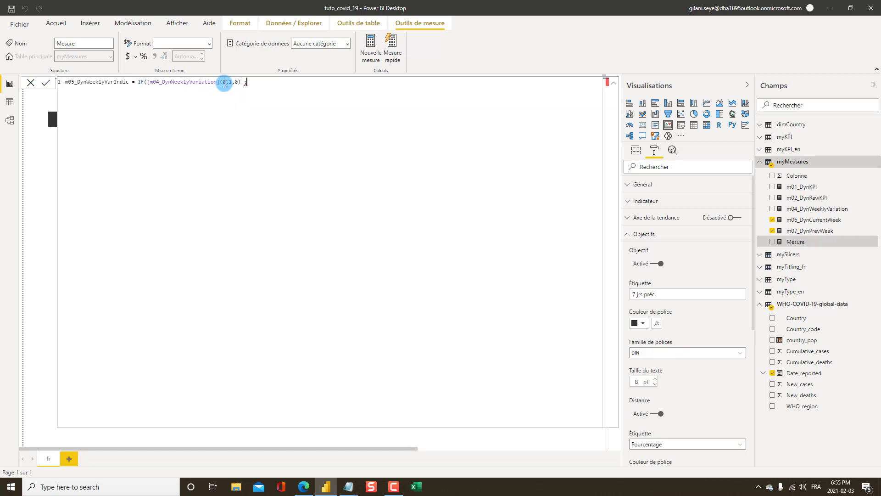
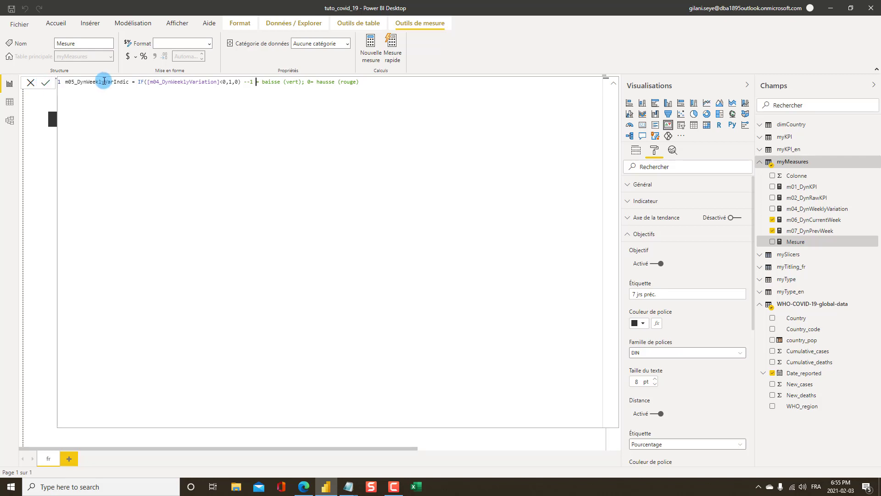
pyautogui.click(247, 158)
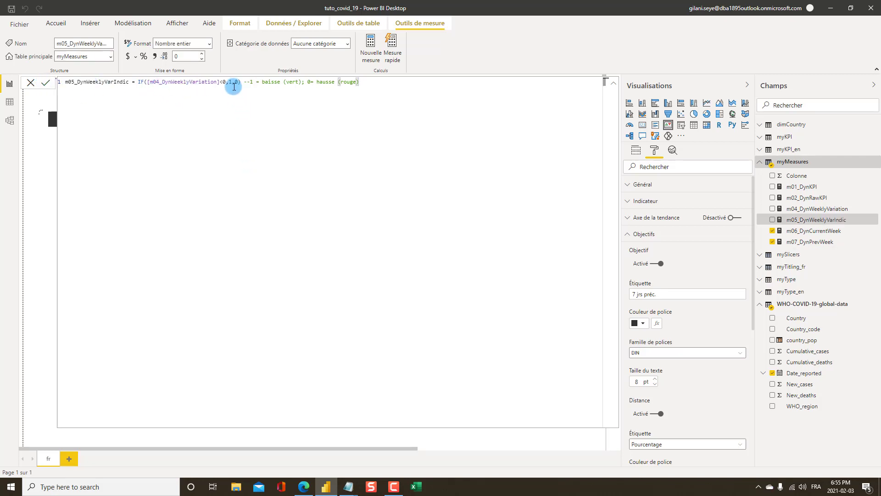
pyautogui.click(31, 84)
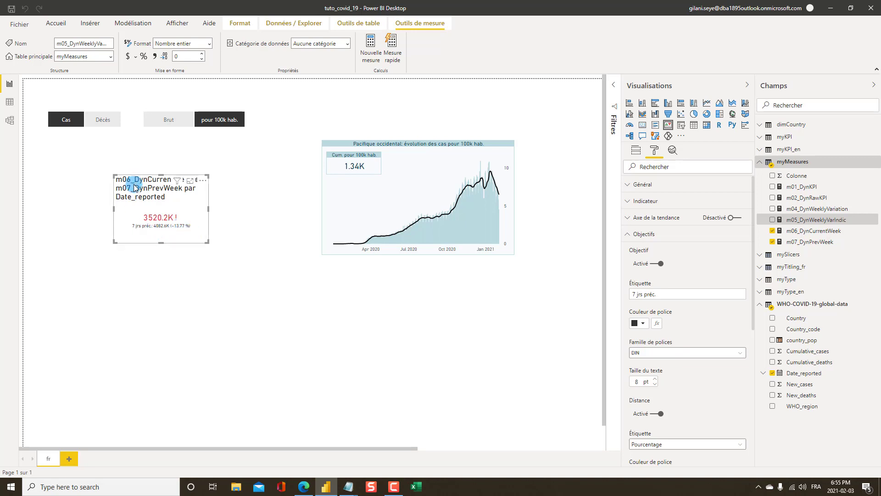
# Step: Format the font color of the KPI's target text by rules (Règles), based on the m05_DynWeeklyVarIndic measure
pyautogui.click(656, 325)
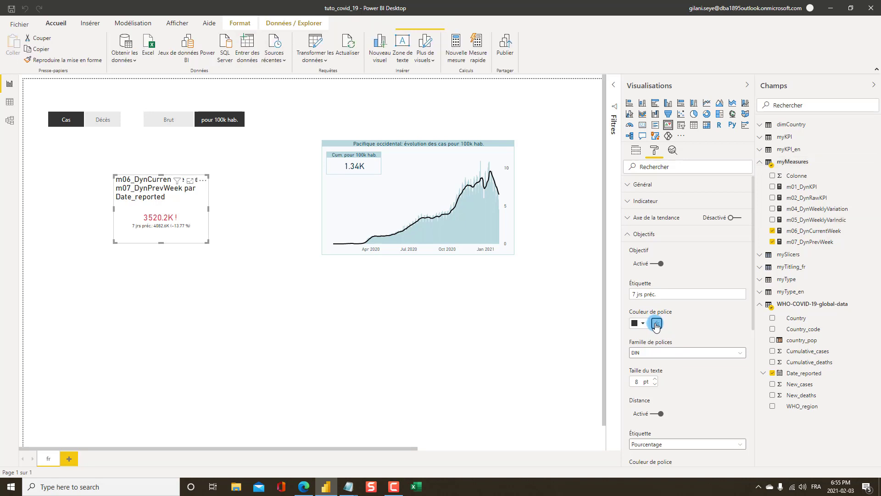
pyautogui.click(276, 145)
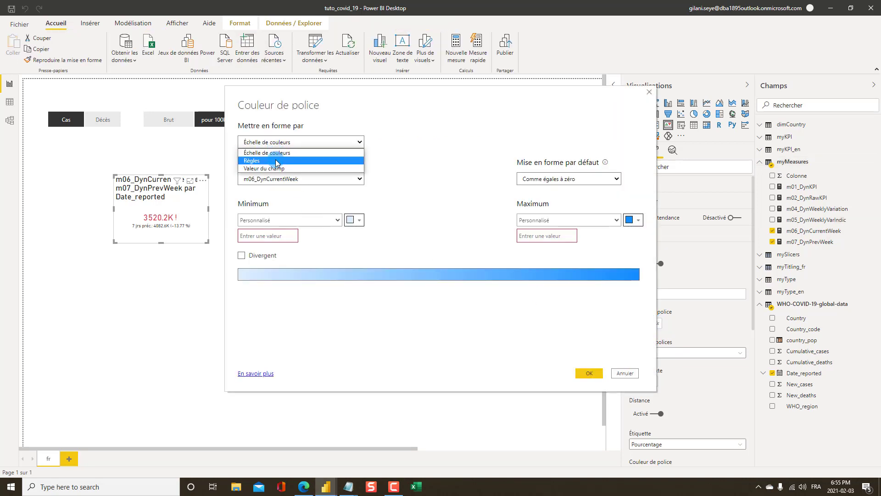
pyautogui.click(277, 159)
pyautogui.click(283, 179)
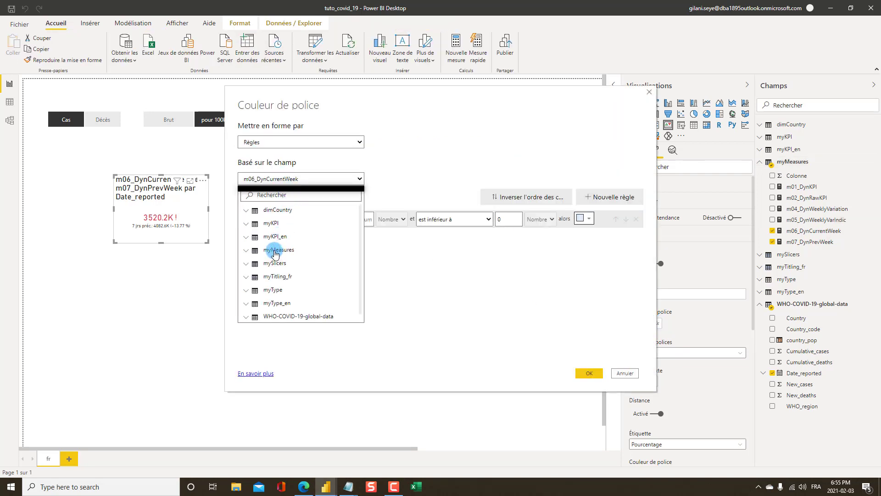
pyautogui.click(275, 253)
pyautogui.click(279, 304)
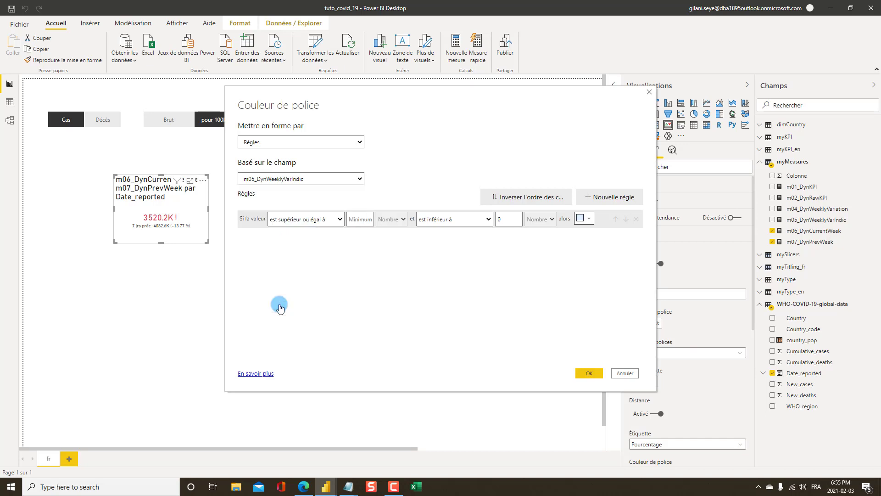
# Step: Change the first font color rule's condition to match values equal to (est) 1
pyautogui.click(299, 220)
pyautogui.click(285, 230)
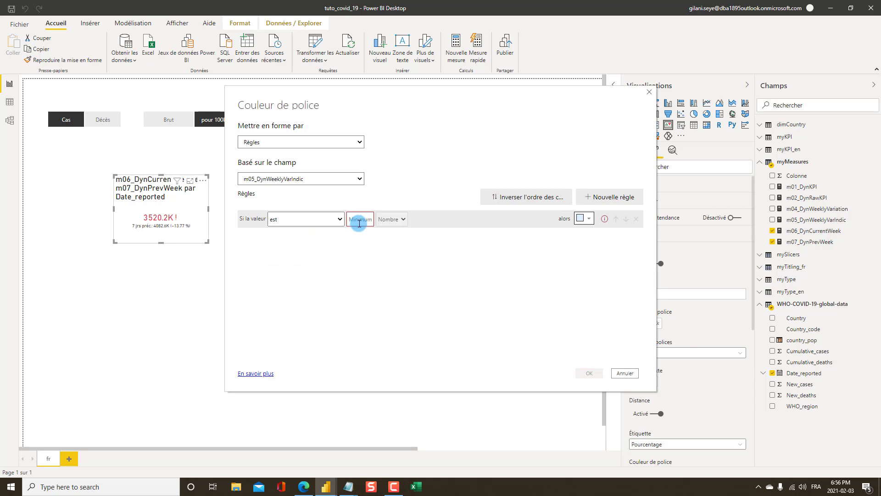
pyautogui.click(360, 219)
pyautogui.write('1')
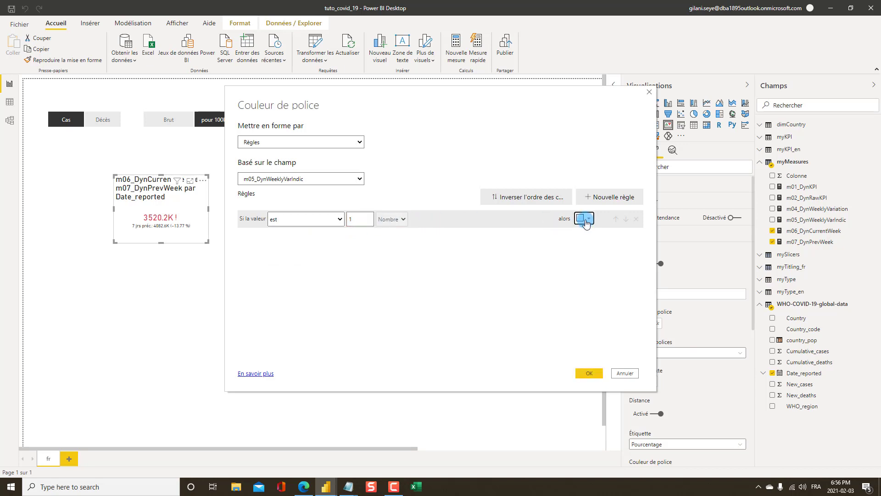
# Step: For the rule's color, switch to the covid_layout_design.txt notes in Notepad and copy the "baisse (-)" indicator color 1AAB40
pyautogui.click(585, 221)
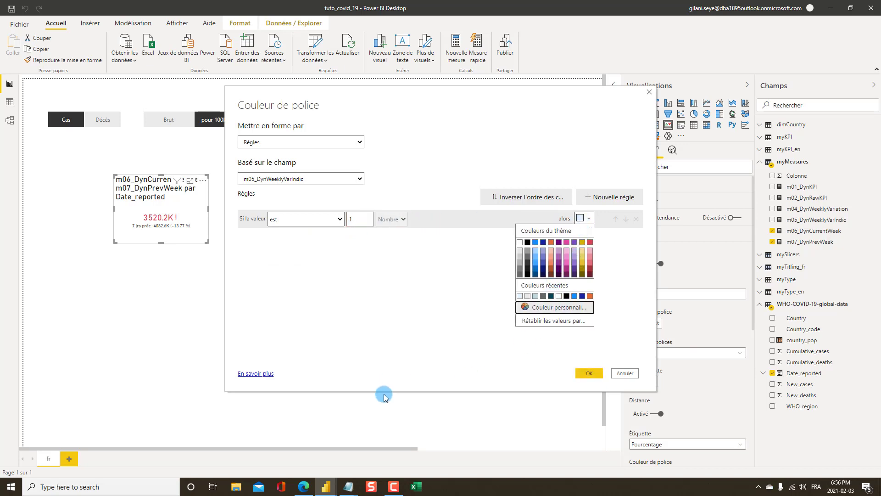
pyautogui.moveTo(348, 490)
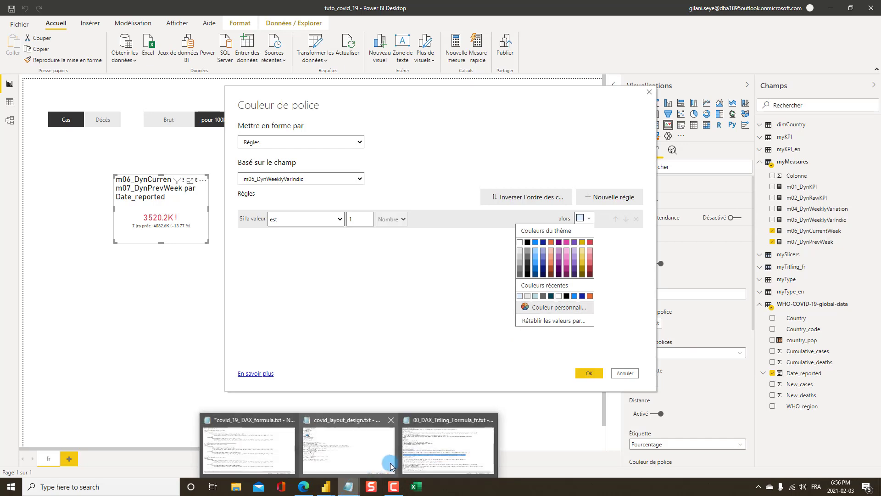
pyautogui.click(355, 459)
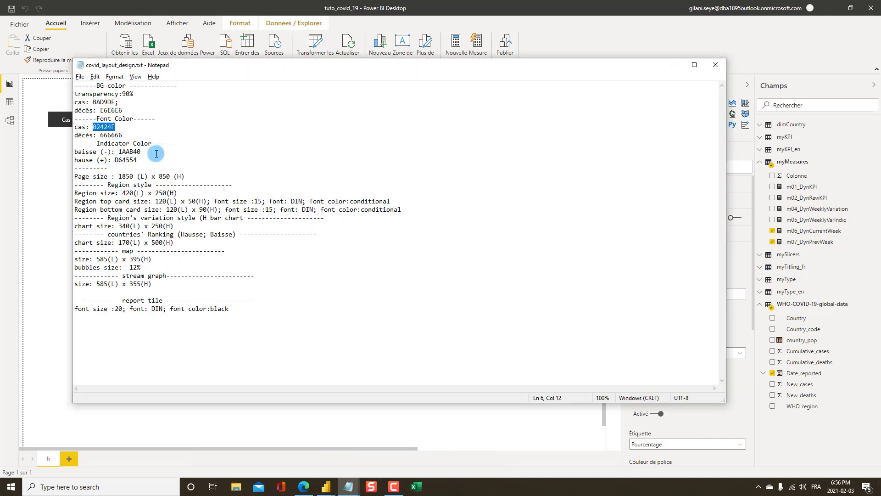
pyautogui.click(140, 152)
pyautogui.moveTo(141, 152); pyautogui.dragTo(118, 151)
pyautogui.hotkey('ctrl', 'c')
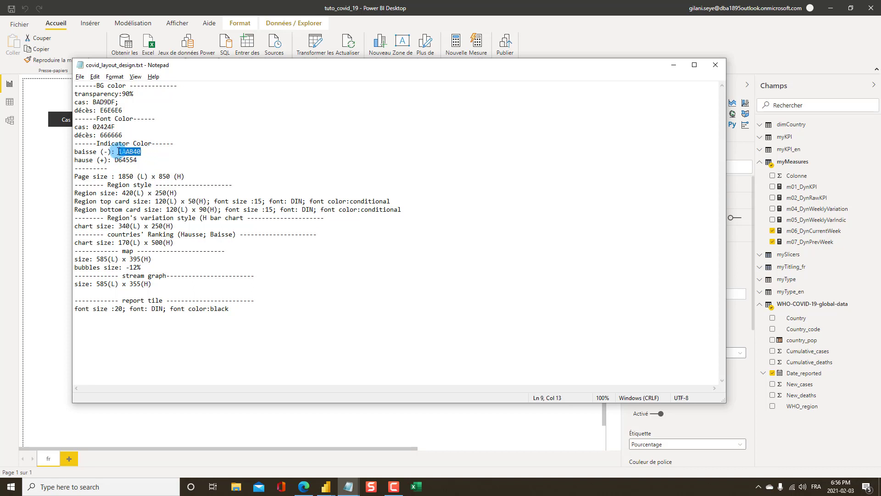
# Step: Back in Power BI Desktop, give the rule for value 1 the copied custom color 1AAB40
pyautogui.hotkey('alt', 'Tab')
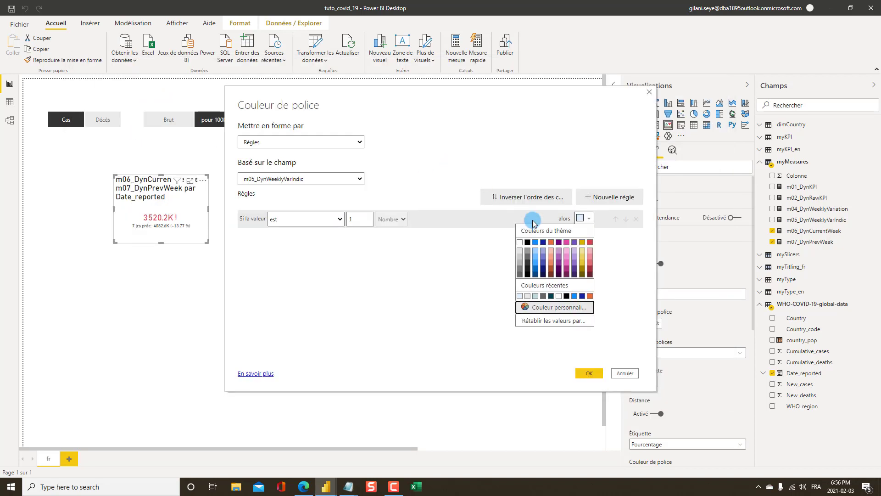
pyautogui.click(550, 312)
pyautogui.moveTo(554, 311); pyautogui.dragTo(512, 310)
pyautogui.hotkey('ctrl', 'v')
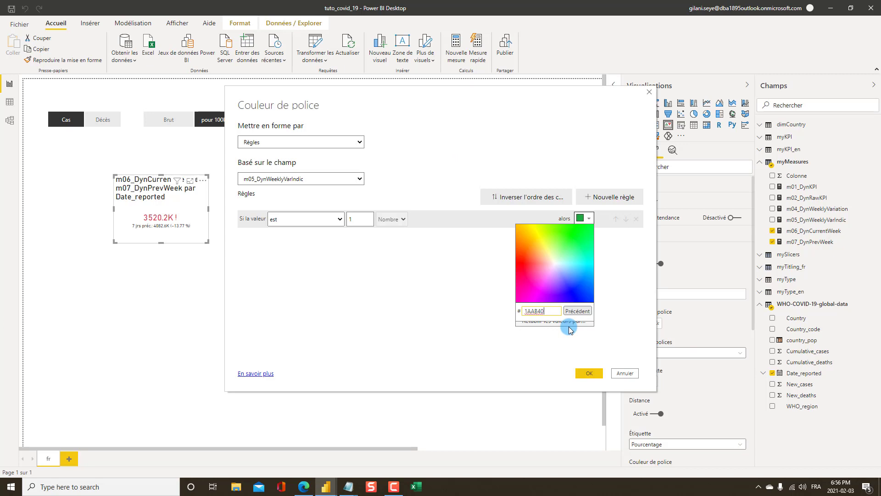
pyautogui.click(609, 330)
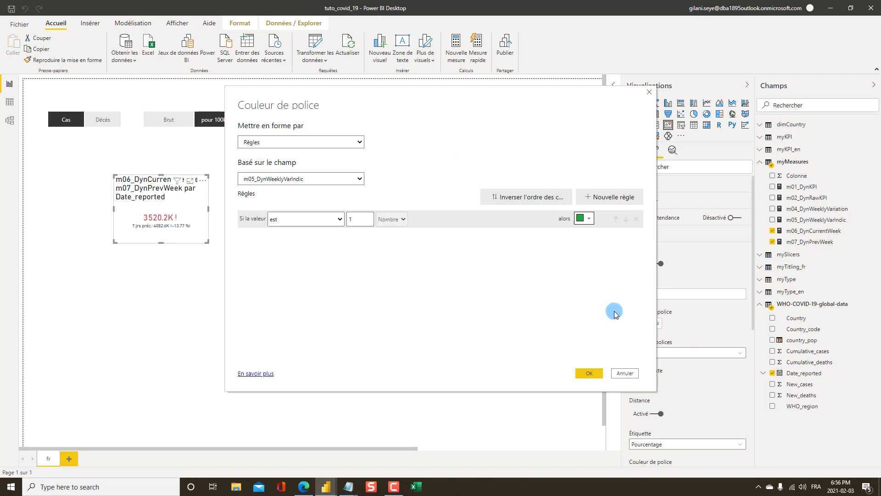
# Step: Add a second rule coloring values equal to (est) 0 in a custom bright red, and apply the rules to the target text
pyautogui.click(603, 197)
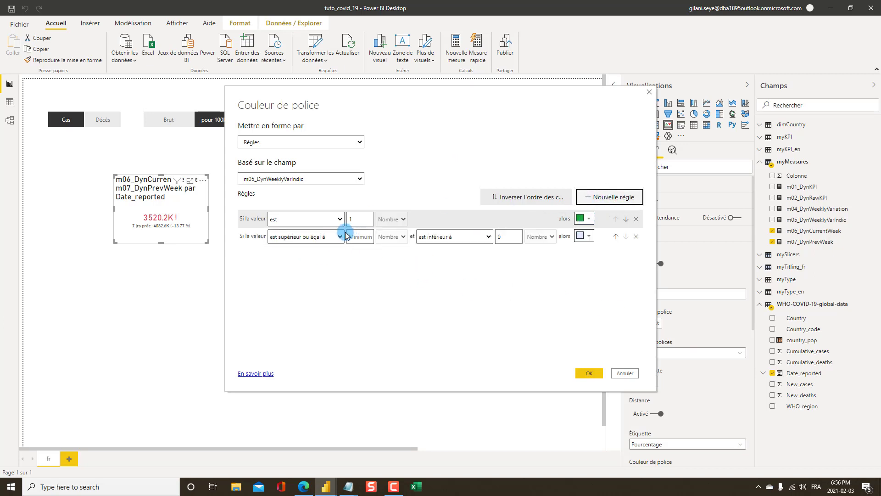
pyautogui.click(342, 237)
pyautogui.click(321, 258)
pyautogui.click(356, 236)
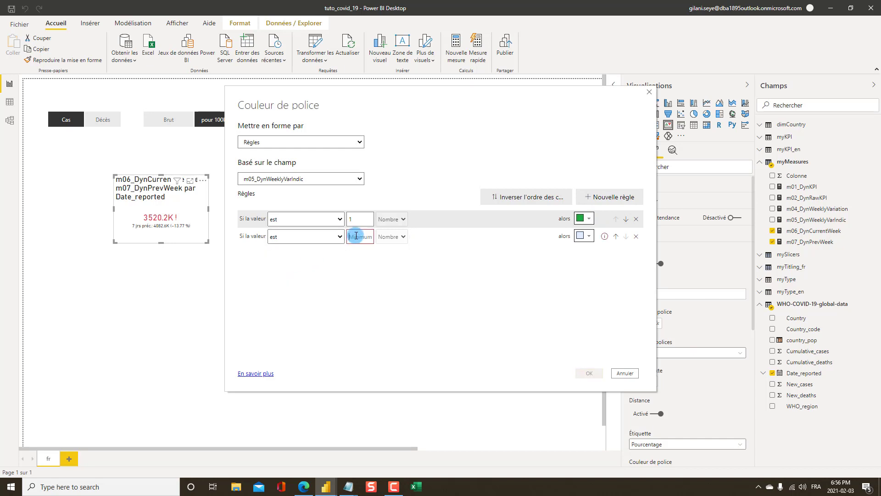
pyautogui.write('0')
pyautogui.click(584, 235)
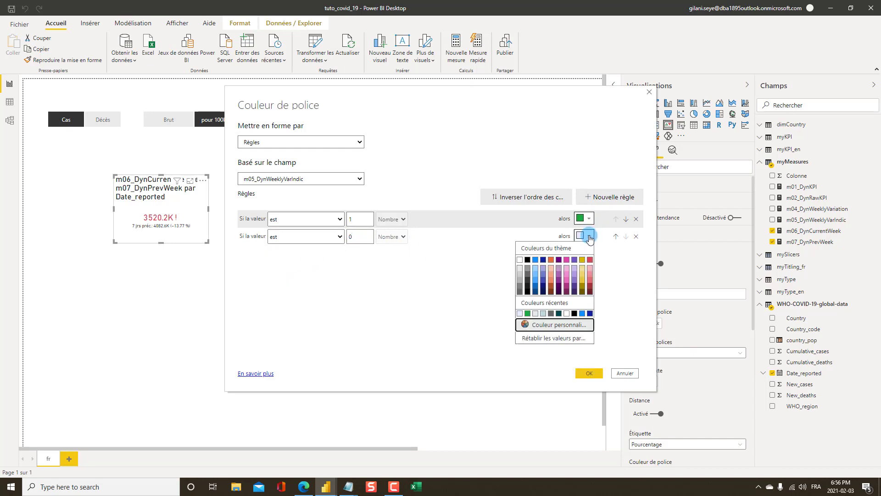
pyautogui.click(556, 323)
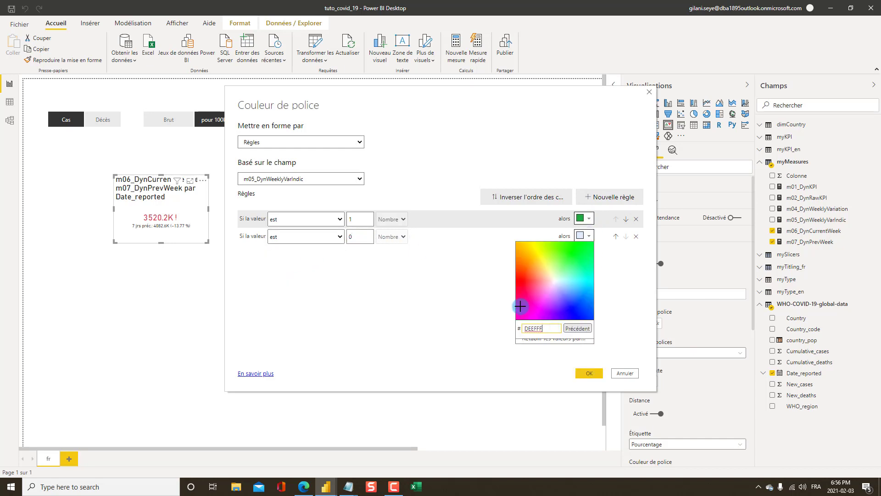
pyautogui.click(524, 280)
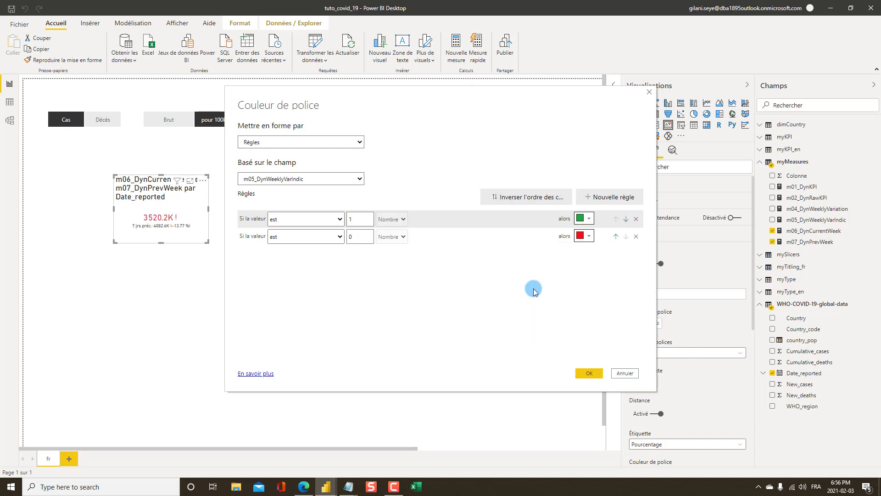
pyautogui.click(589, 374)
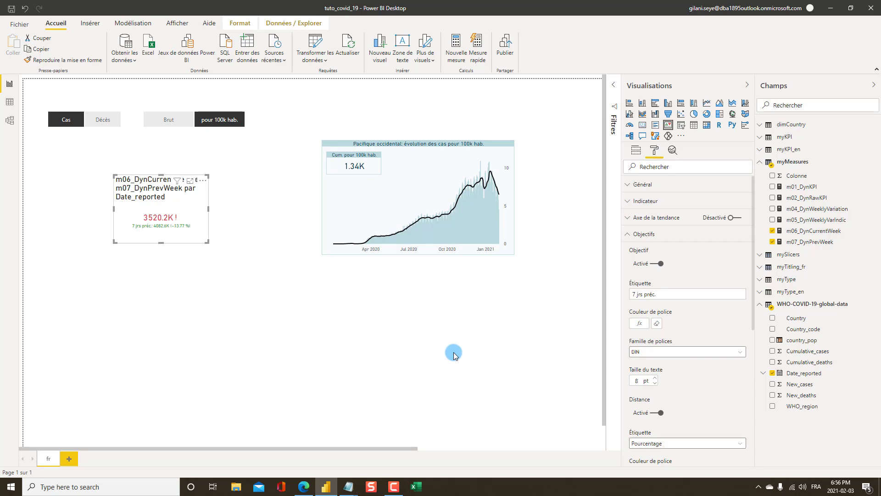
# Step: Clear the conditional font color from the KPI's target (Objectif) text
pyautogui.scroll(-2, 702, 381)
pyautogui.scroll(-9, 702, 385)
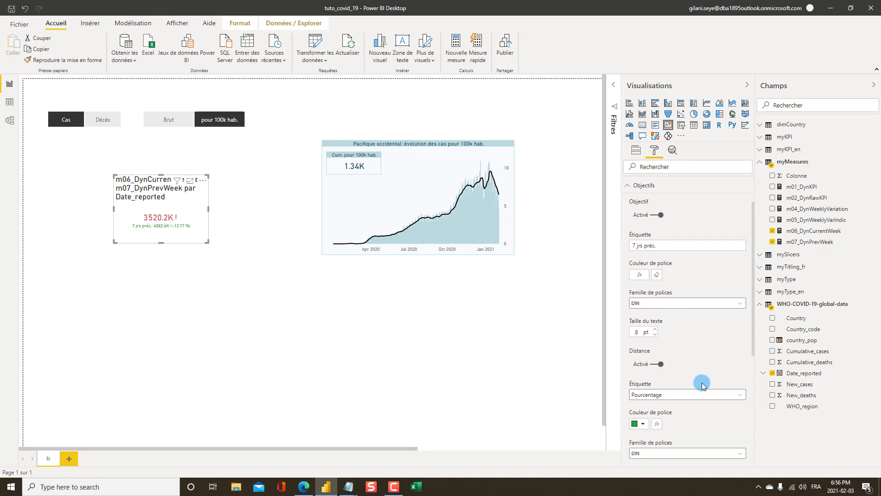
pyautogui.scroll(2, 683, 287)
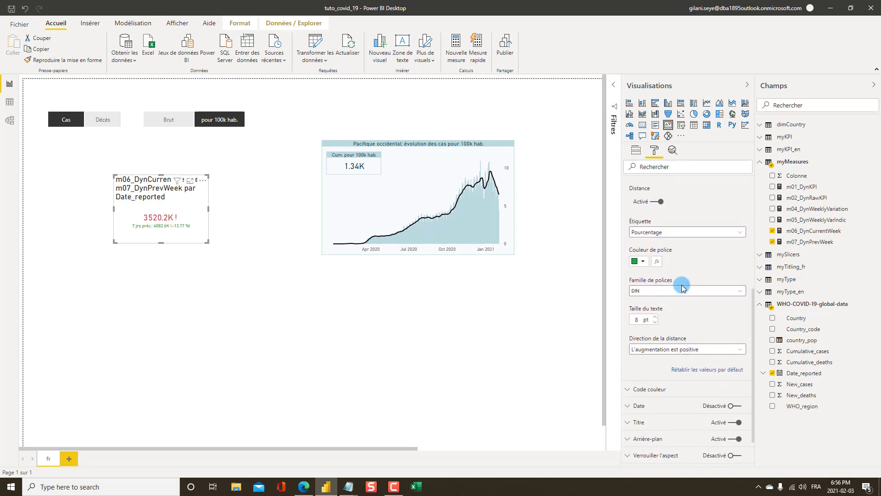
pyautogui.scroll(2, 683, 288)
pyautogui.scroll(2, 683, 287)
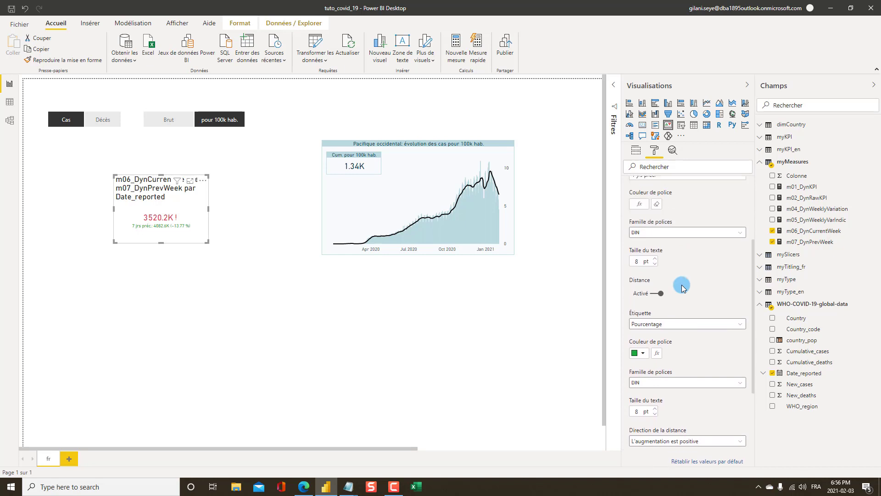
pyautogui.scroll(-6, 684, 290)
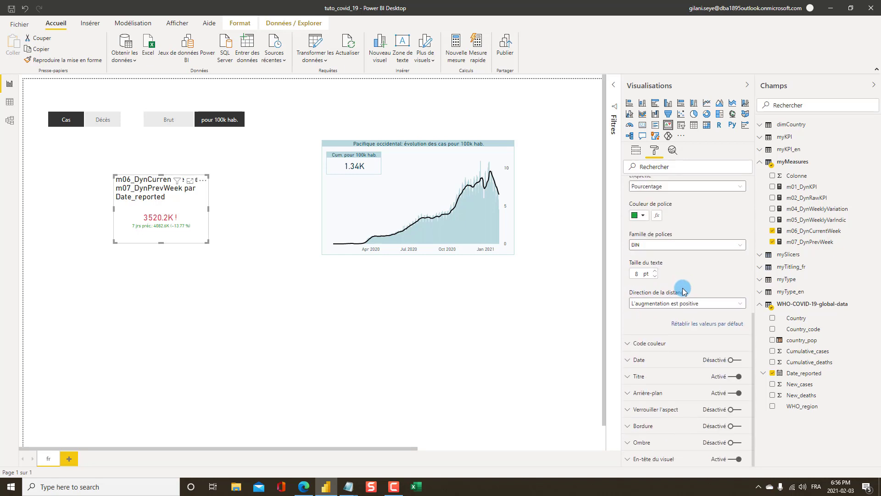
pyautogui.scroll(2, 682, 289)
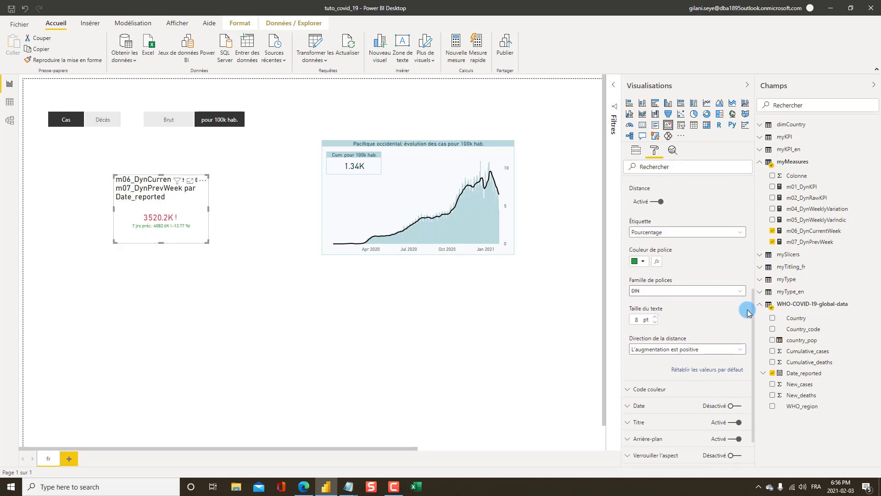
pyautogui.scroll(6, 701, 280)
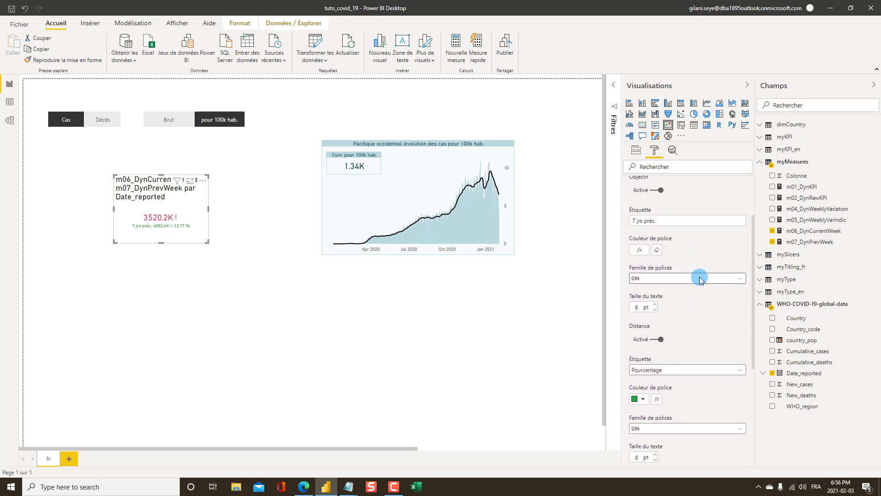
pyautogui.scroll(-2, 700, 279)
pyautogui.scroll(-2, 700, 279)
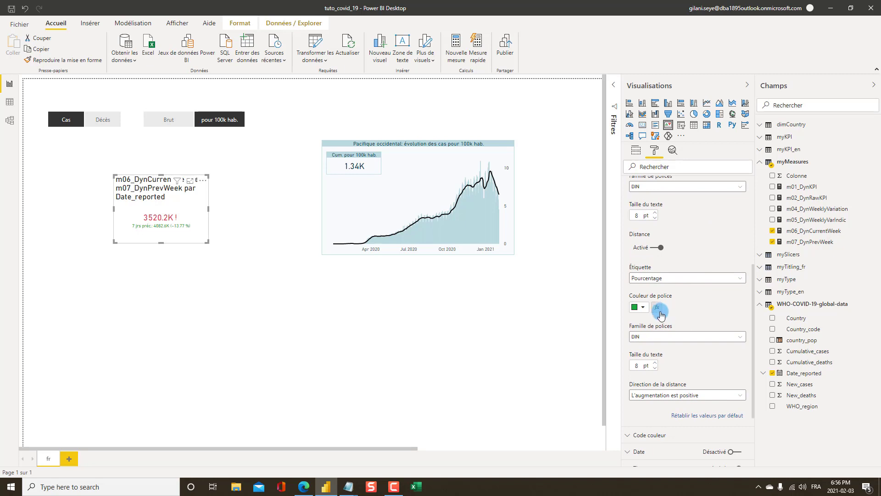
pyautogui.scroll(4, 692, 298)
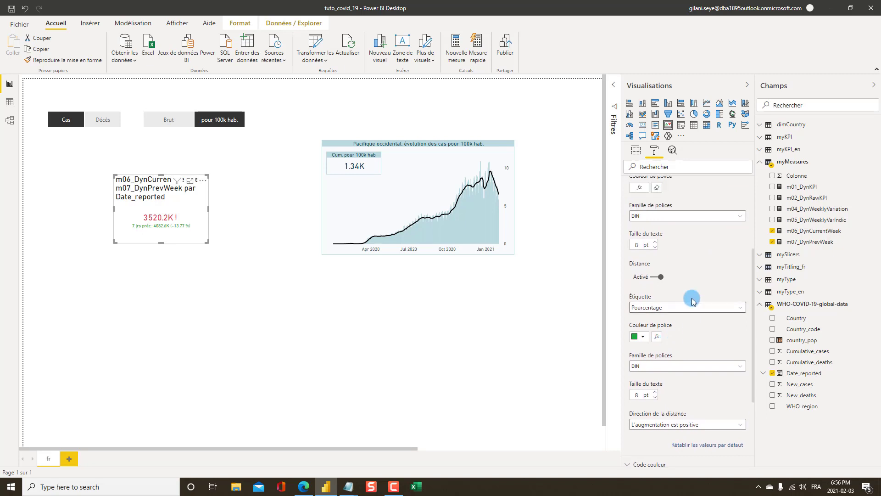
pyautogui.scroll(2, 661, 258)
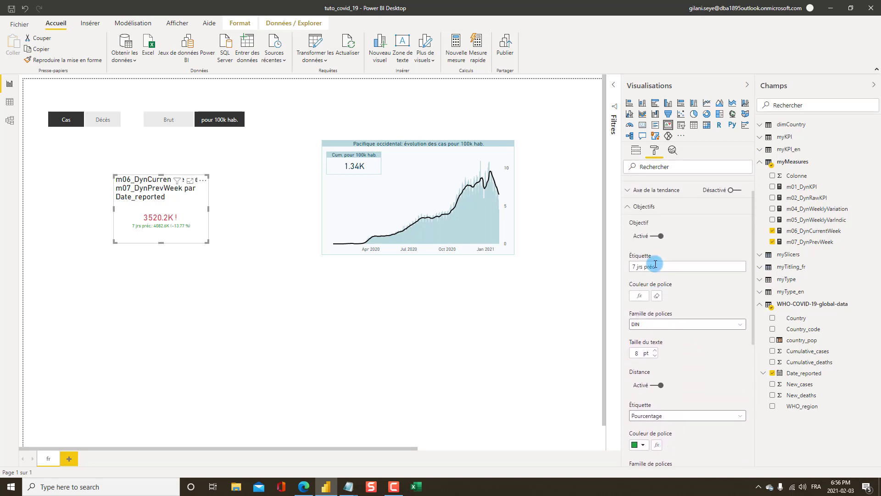
pyautogui.click(657, 296)
# Step: Format the font color of the KPI's distance text by rules (Règles), based on the m05_DynWeeklyVarIndic measure
pyautogui.scroll(-5, 660, 303)
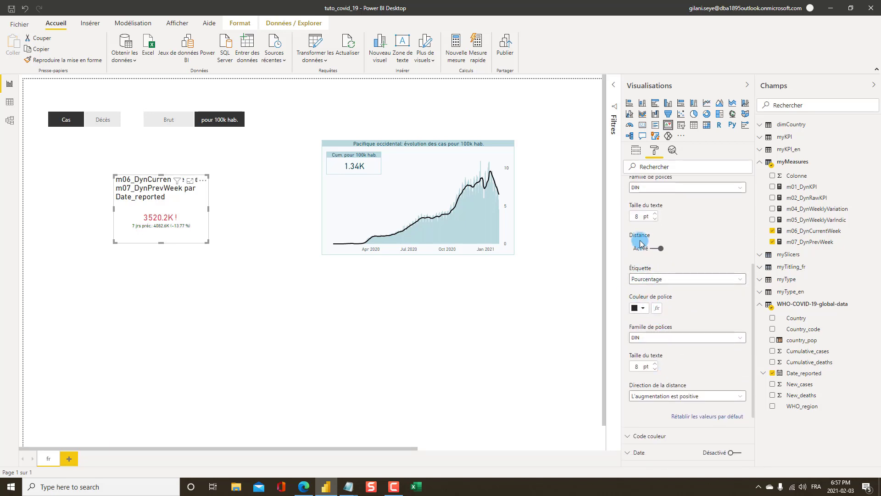
pyautogui.click(658, 311)
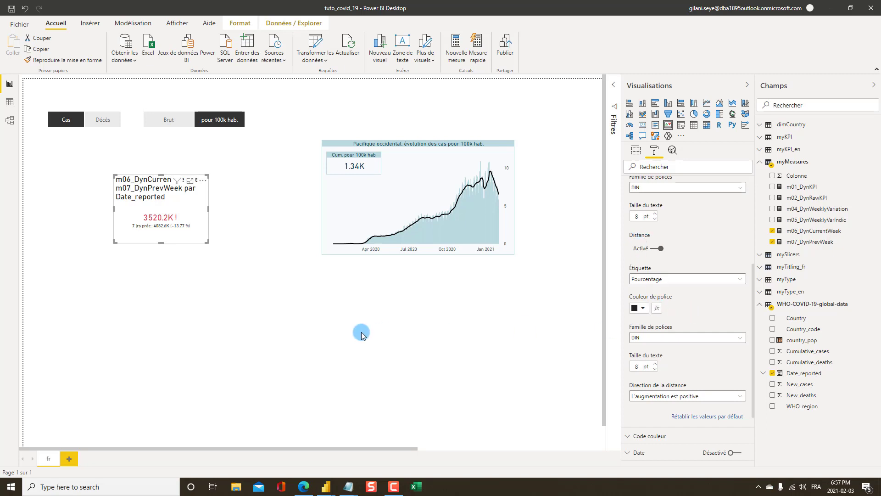
pyautogui.click(297, 146)
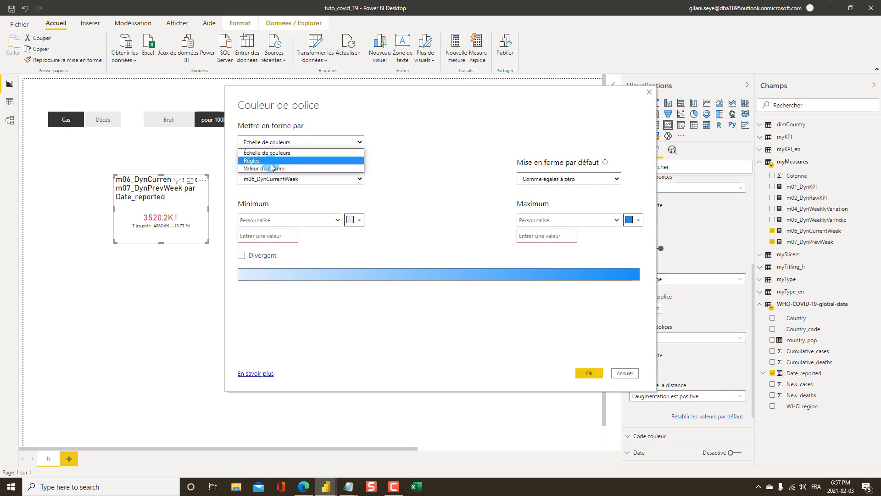
pyautogui.click(276, 160)
pyautogui.click(281, 179)
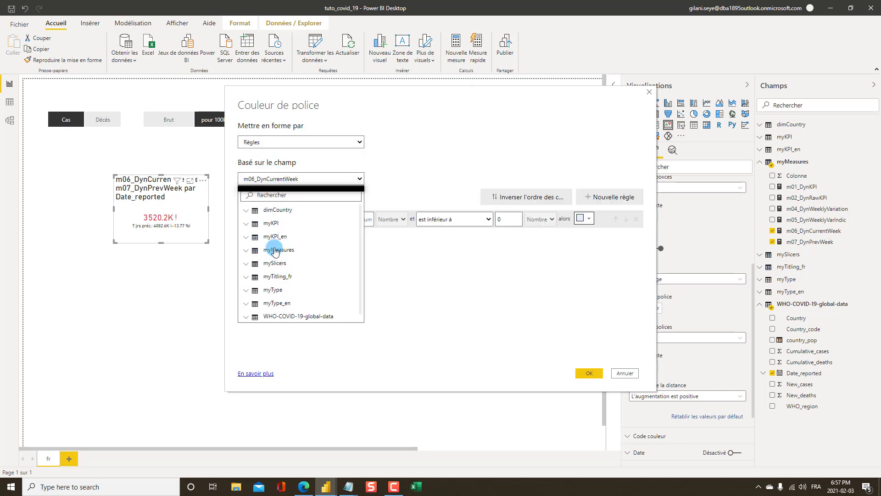
pyautogui.click(277, 251)
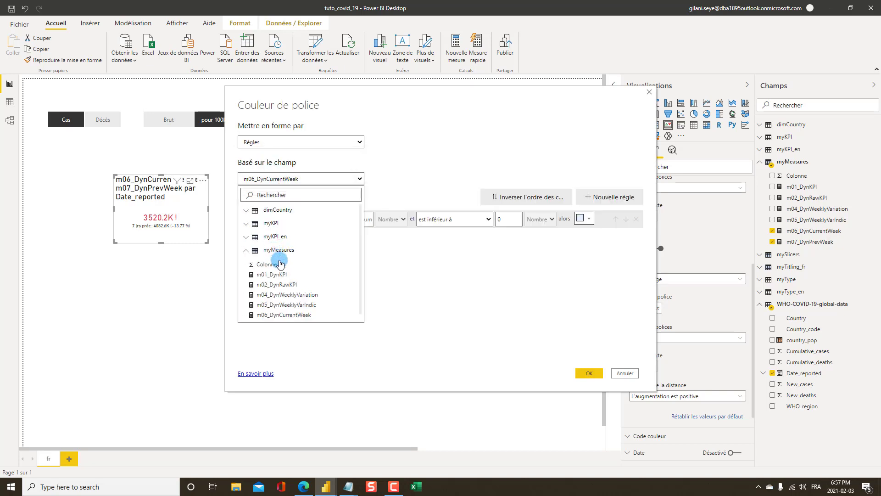
pyautogui.click(298, 304)
# Step: Define the distance color's first rule so that values equal to (est) 1 use the recently used green
pyautogui.click(321, 225)
pyautogui.click(294, 254)
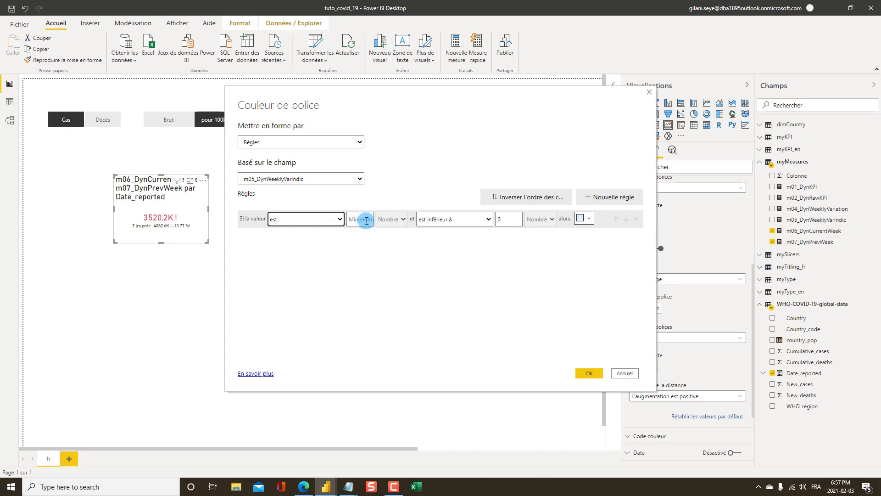
pyautogui.click(366, 219)
pyautogui.write('1')
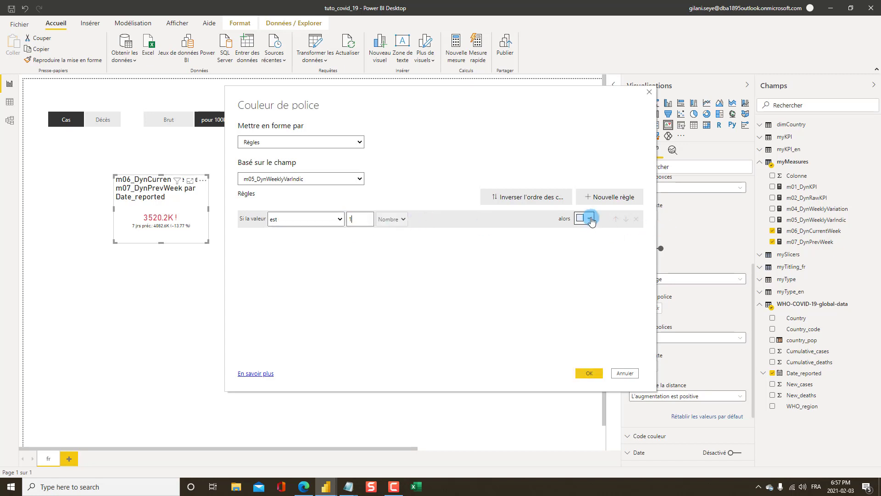
pyautogui.click(589, 219)
pyautogui.click(535, 296)
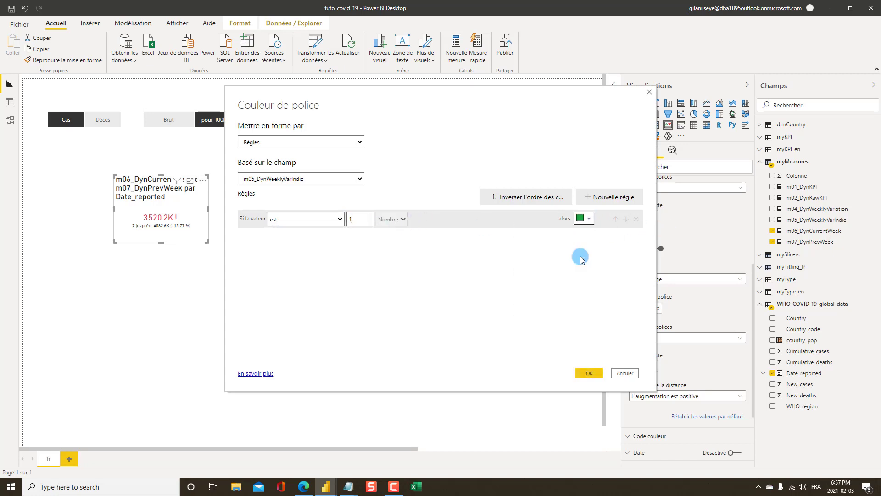
# Step: Add a second rule coloring distance values equal to (est) 0 in the recently used red, and apply the rules
pyautogui.click(597, 197)
pyautogui.click(334, 237)
pyautogui.click(293, 270)
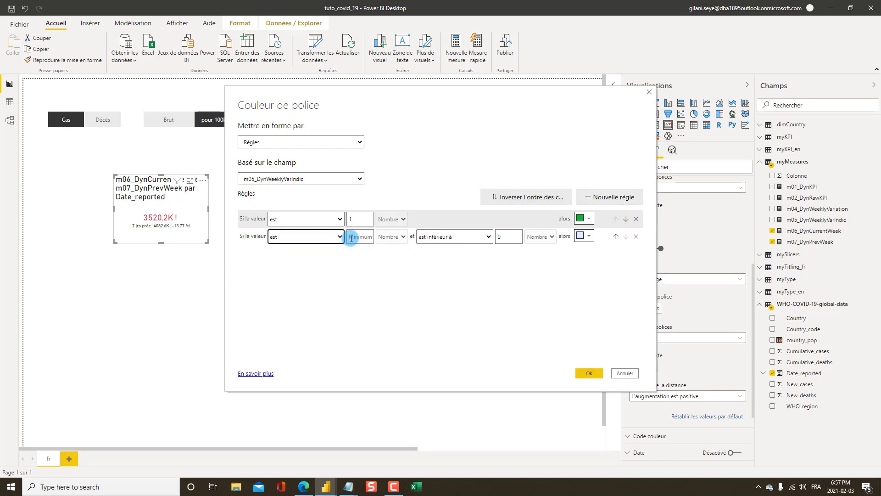
pyautogui.click(361, 236)
pyautogui.write('0')
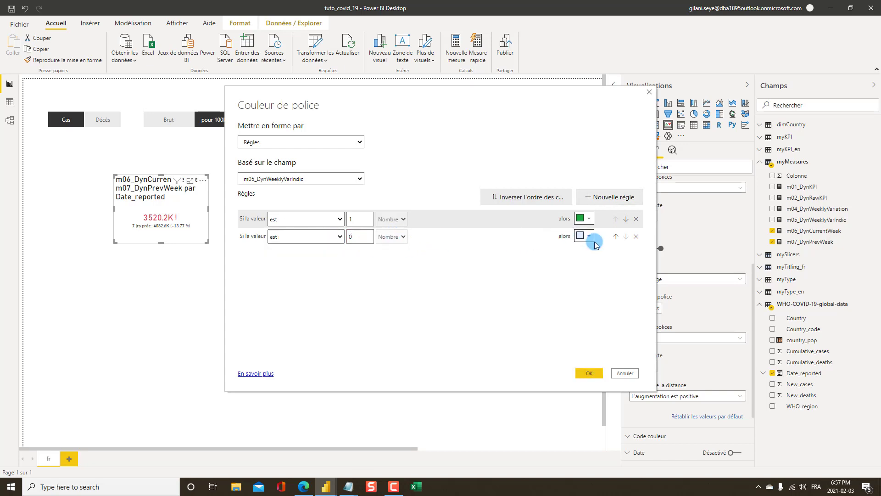
pyautogui.click(590, 237)
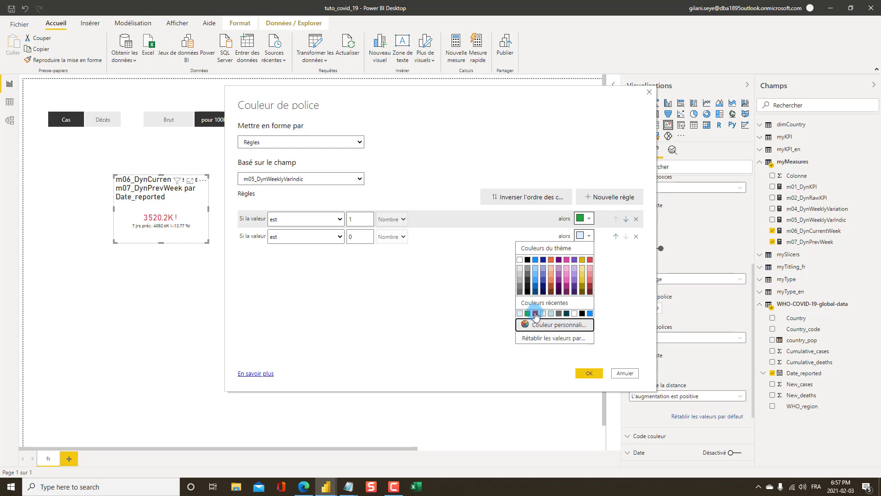
pyautogui.click(534, 313)
pyautogui.click(590, 374)
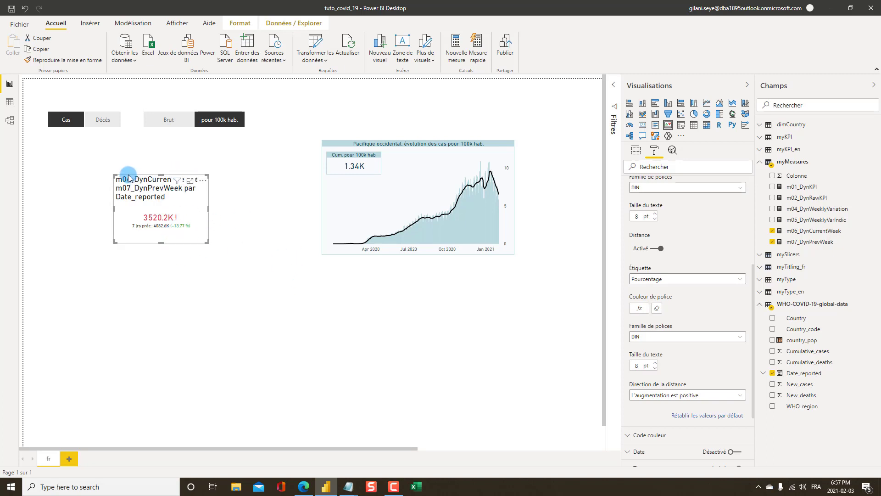
# Step: Move the KPI onto the area chart directly below the cumulative card and shrink it to the card's width and a lower height
pyautogui.moveTo(124, 176); pyautogui.dragTo(340, 178)
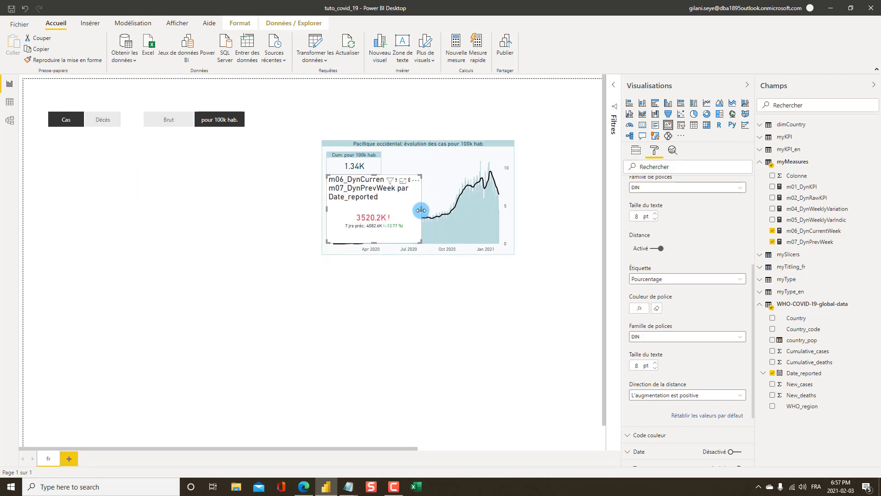
pyautogui.moveTo(420, 220); pyautogui.dragTo(384, 205)
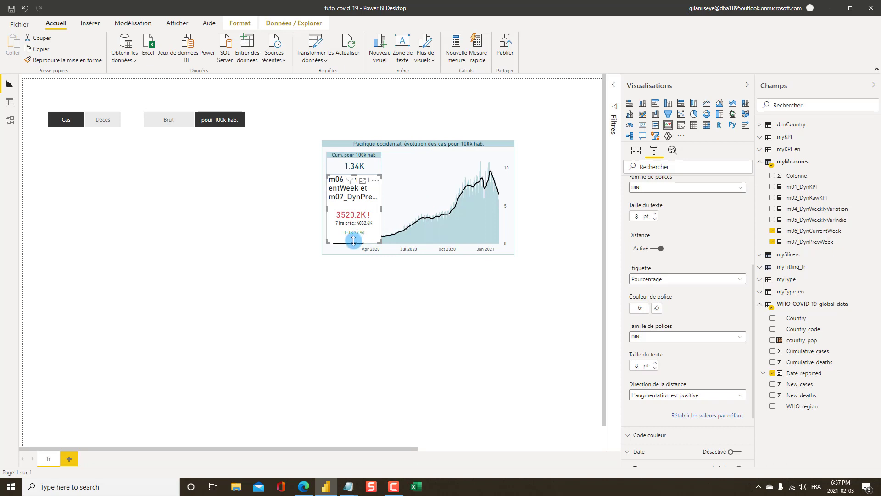
pyautogui.moveTo(354, 242); pyautogui.dragTo(358, 225)
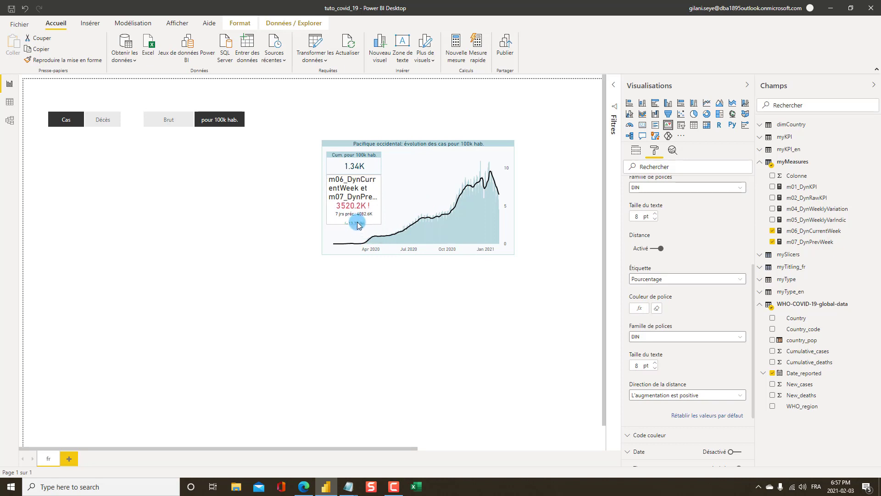
# Step: Replace the KPI's title text with "7 derniers jours"
pyautogui.click(750, 275)
pyautogui.scroll(3, 744, 266)
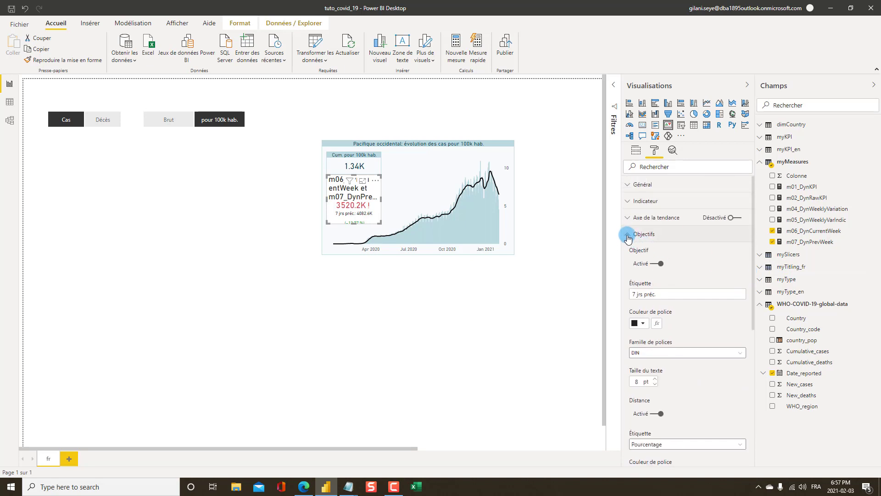
pyautogui.click(633, 234)
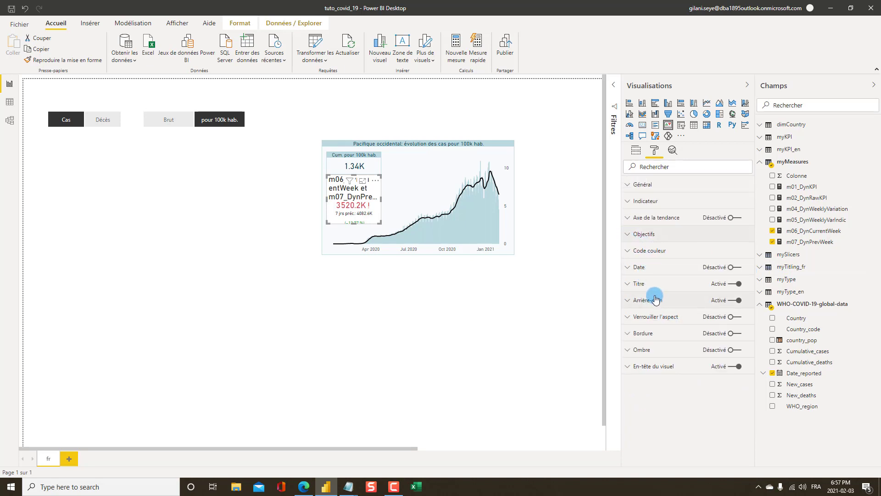
pyautogui.click(640, 283)
pyautogui.click(373, 487)
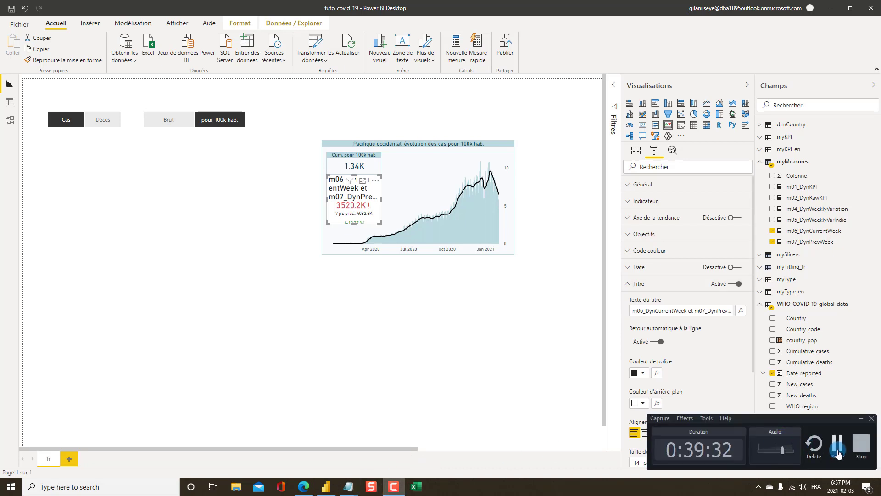
pyautogui.click(178, 302)
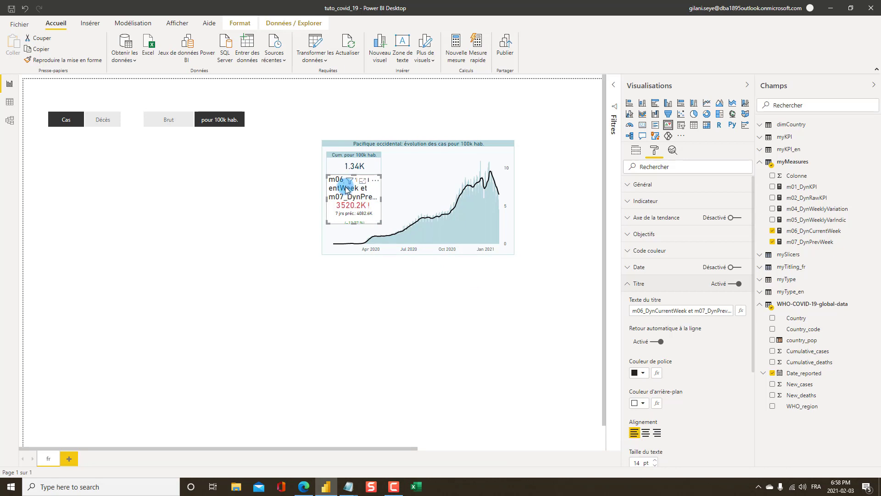
pyautogui.click(729, 310)
pyautogui.moveTo(730, 310); pyautogui.dragTo(667, 328)
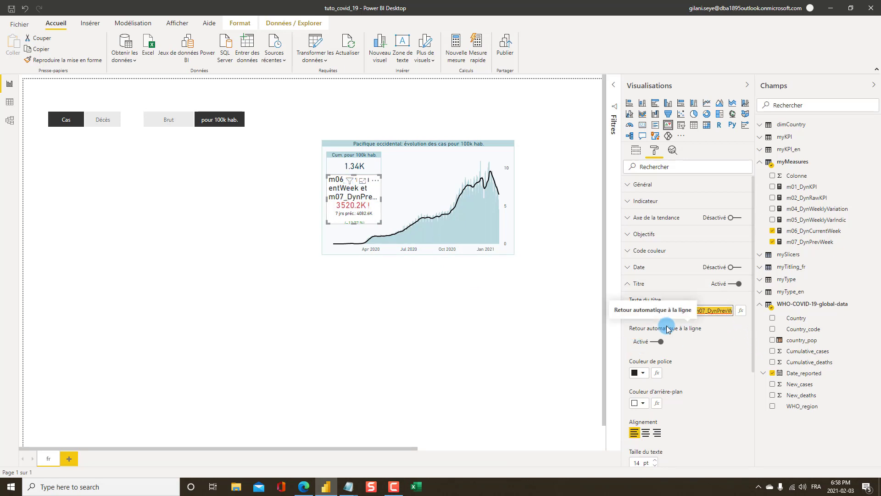
pyautogui.write('7')
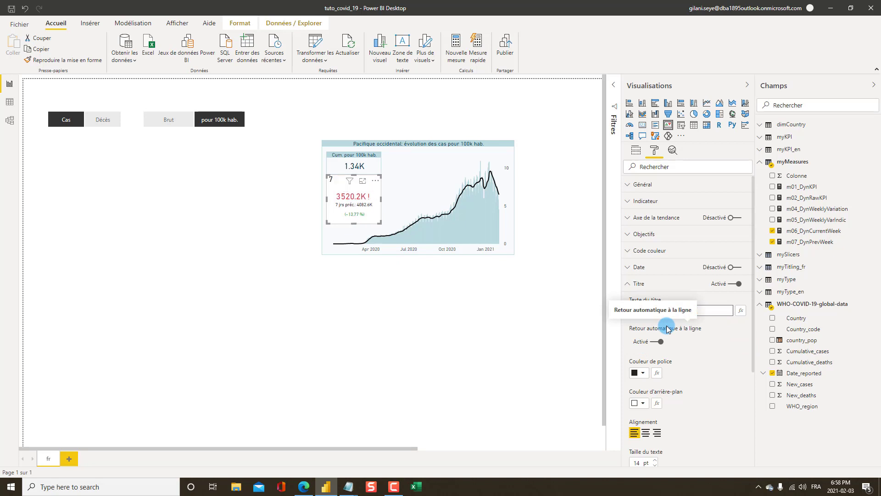
pyautogui.write(' derniers jours')
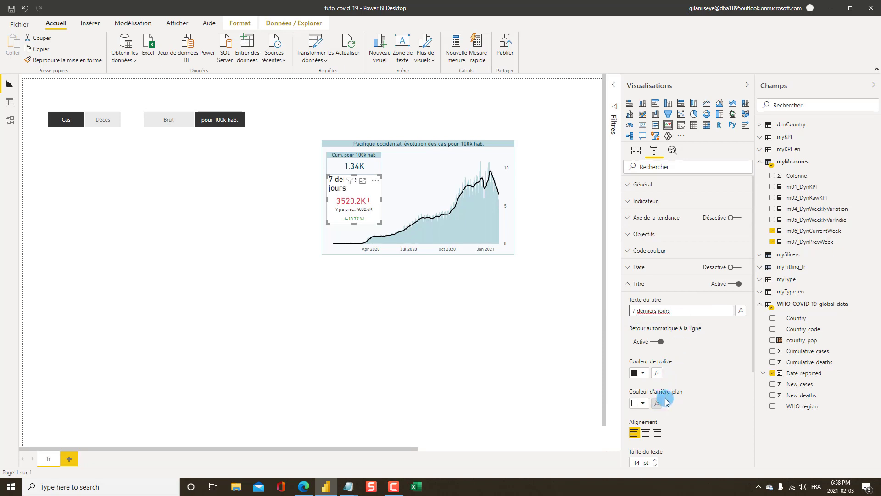
# Step: Reduce the KPI title's text size to 9 pt and center its alignment
pyautogui.scroll(-2, 666, 390)
pyautogui.click(655, 374)
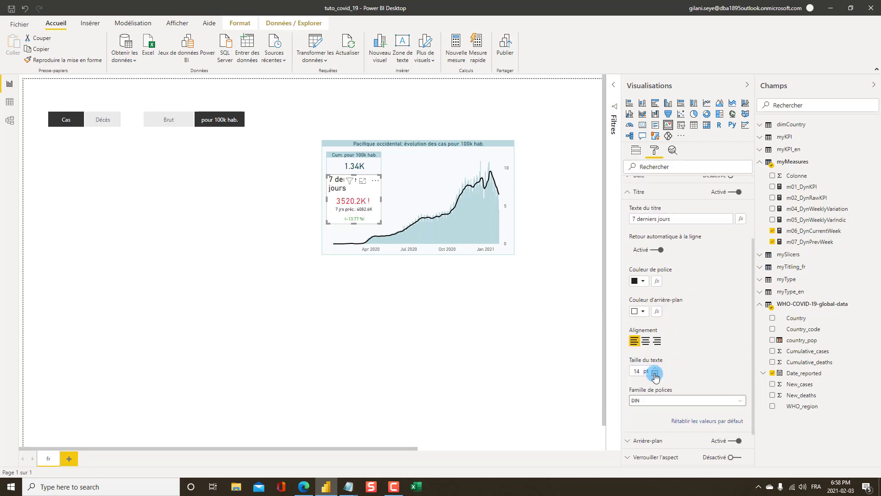
pyautogui.click(655, 374)
pyautogui.click(655, 374)
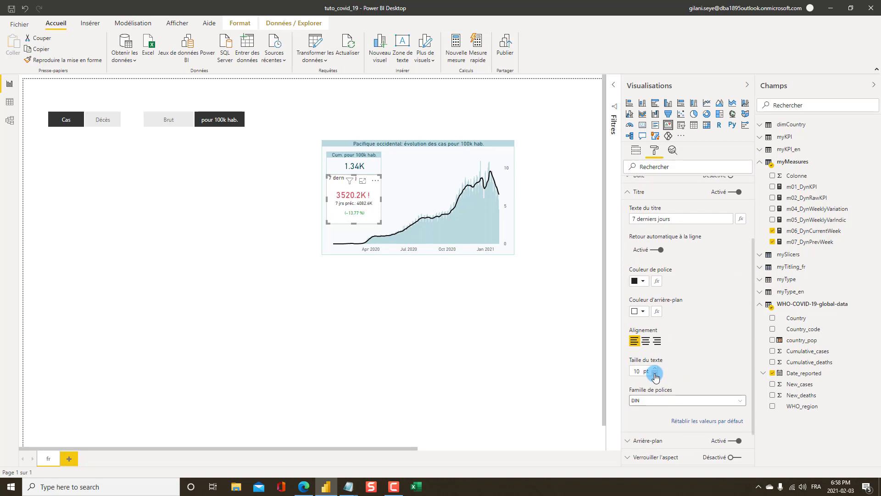
pyautogui.click(655, 374)
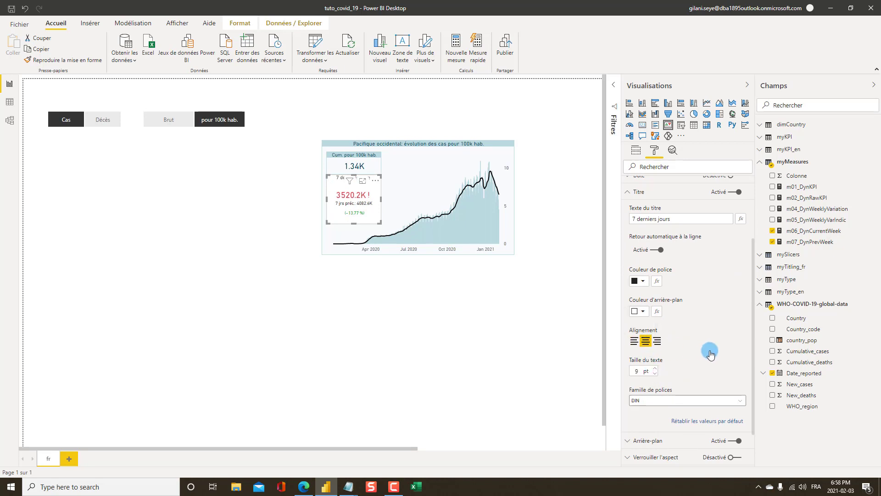
# Step: Format the KPI title's font color by rules (Règles), based on the m00_mySlice measure from mySlicers
pyautogui.scroll(2, 698, 326)
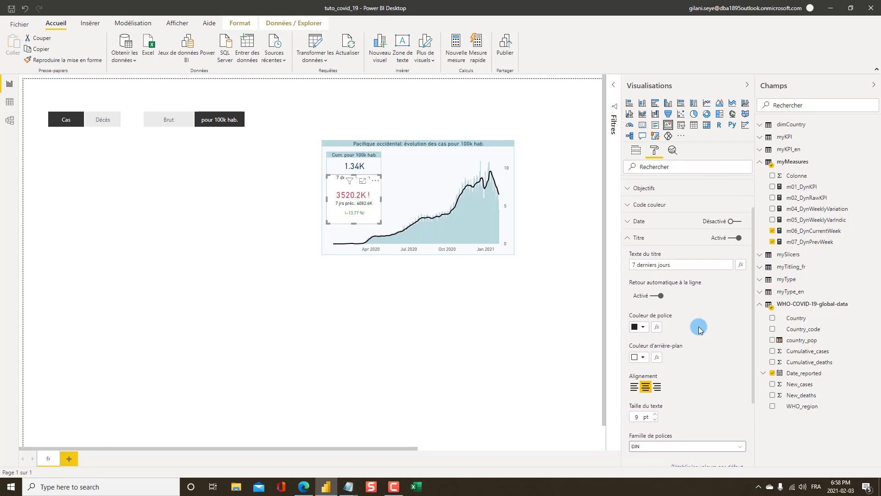
pyautogui.click(657, 329)
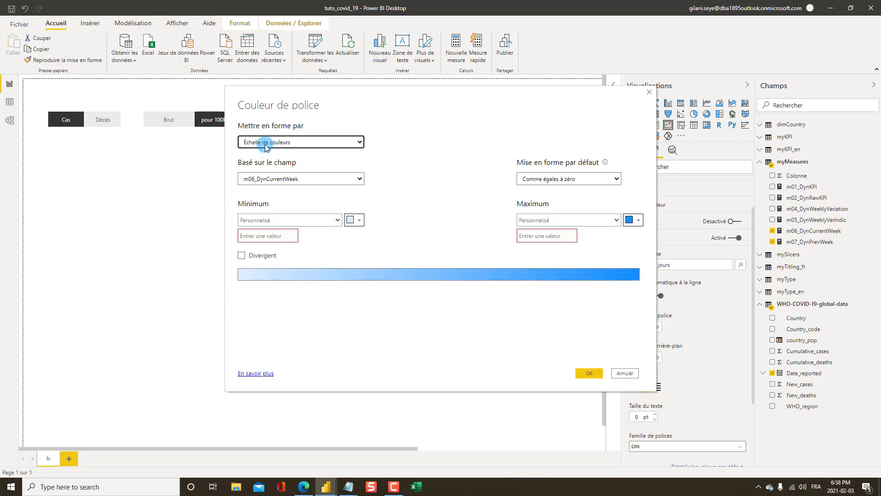
pyautogui.click(265, 144)
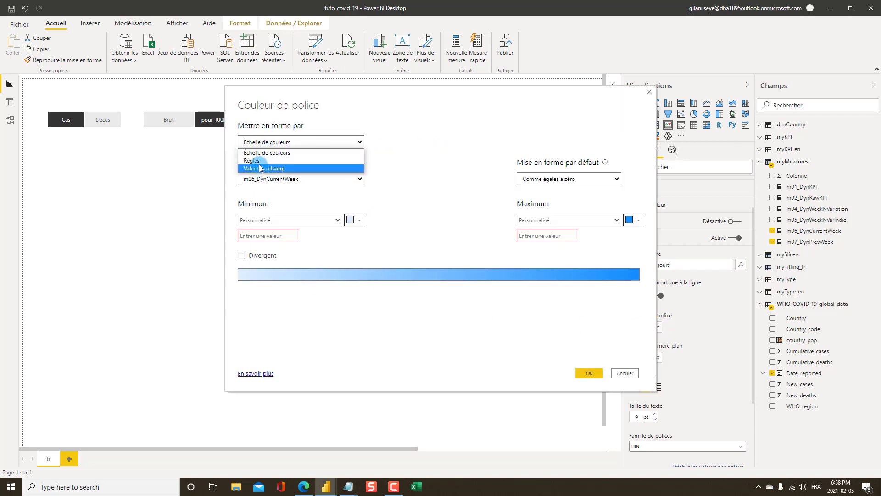
pyautogui.click(257, 160)
pyautogui.click(267, 180)
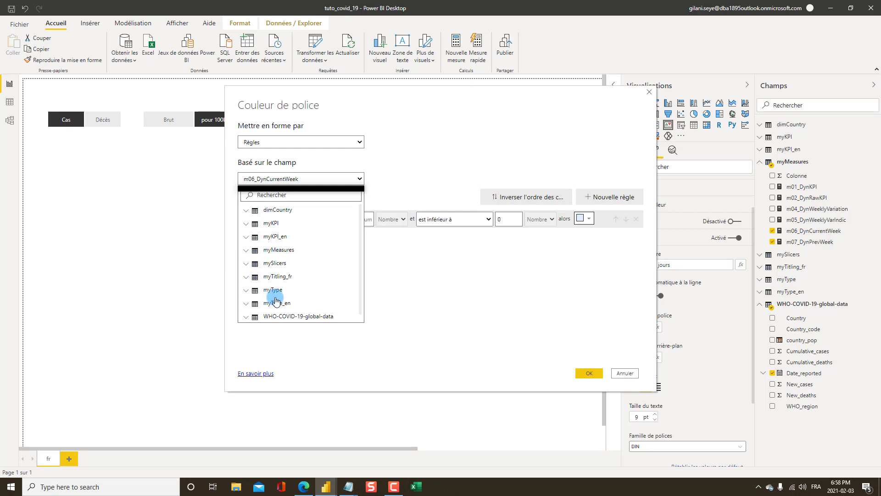
pyautogui.click(252, 263)
pyautogui.click(279, 288)
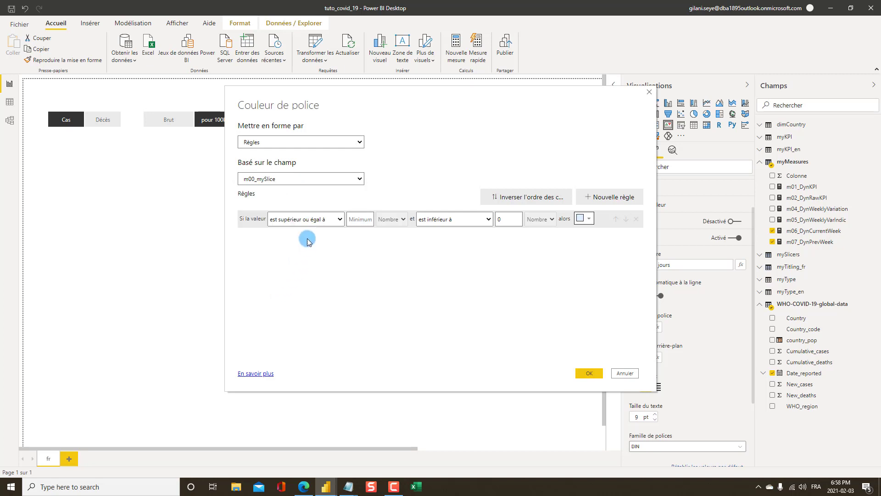
# Step: Define the title font color's first rule so that values from 1 up to and including 2 use the recently used dark teal
pyautogui.write('1')
pyautogui.click(436, 219)
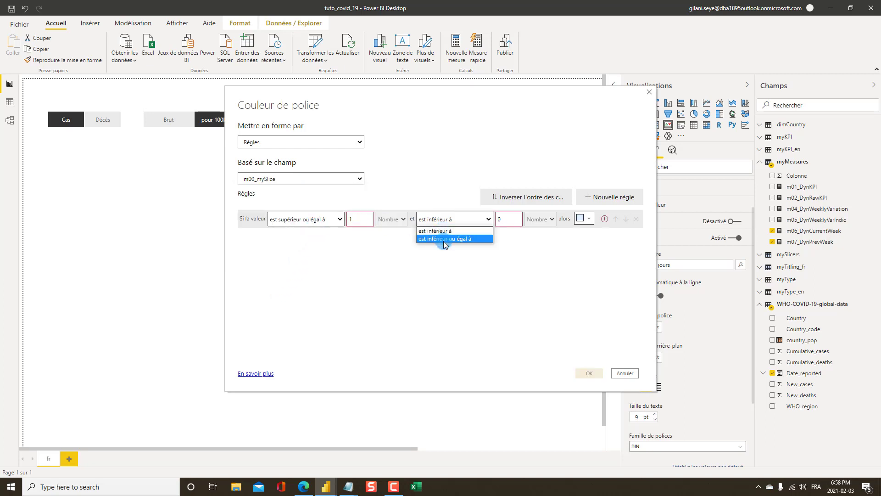
pyautogui.click(445, 238)
pyautogui.press('Tab')
pyautogui.write('2')
pyautogui.click(582, 219)
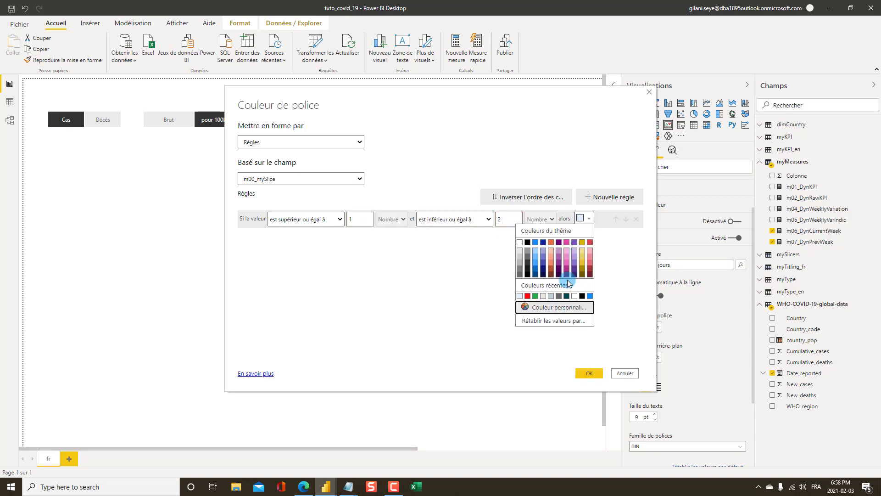
pyautogui.click(567, 296)
# Step: Add a second font color rule giving values from 3 up to and including 4 a dark gray, and apply the rules
pyautogui.click(614, 197)
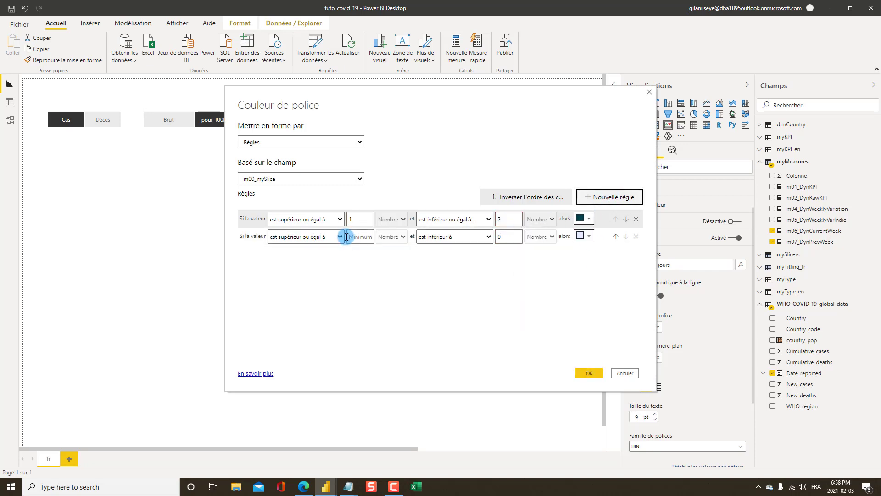
pyautogui.write('3')
pyautogui.click(455, 236)
pyautogui.click(447, 256)
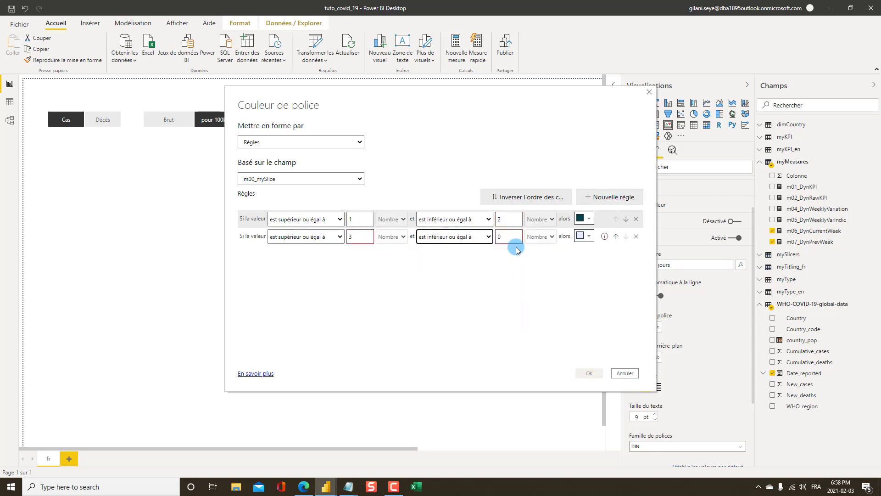
pyautogui.click(509, 236)
pyautogui.write('4')
pyautogui.click(584, 236)
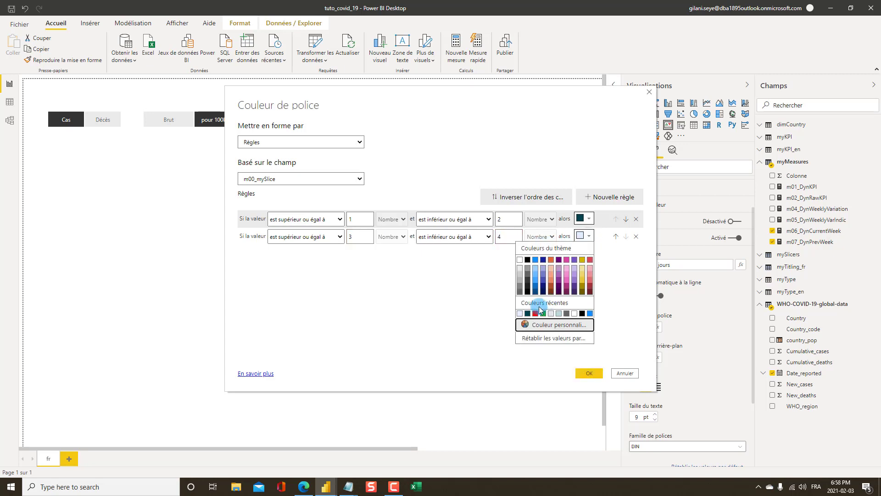
pyautogui.click(521, 292)
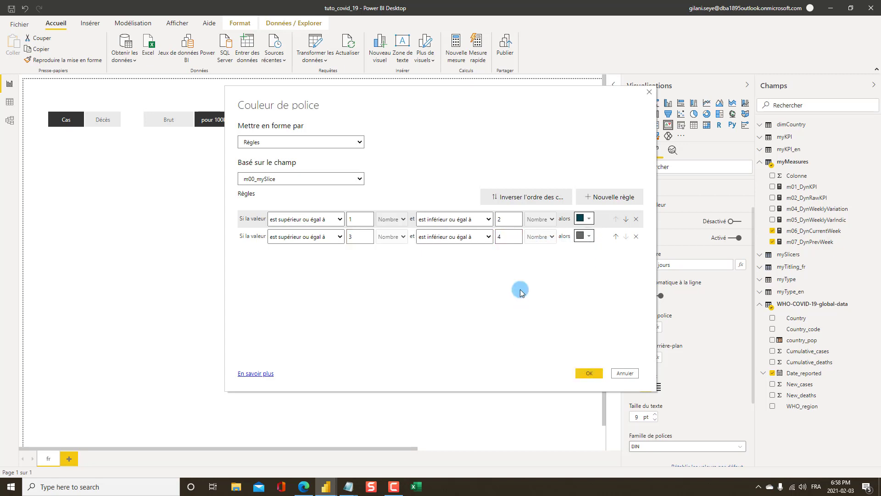
pyautogui.click(585, 373)
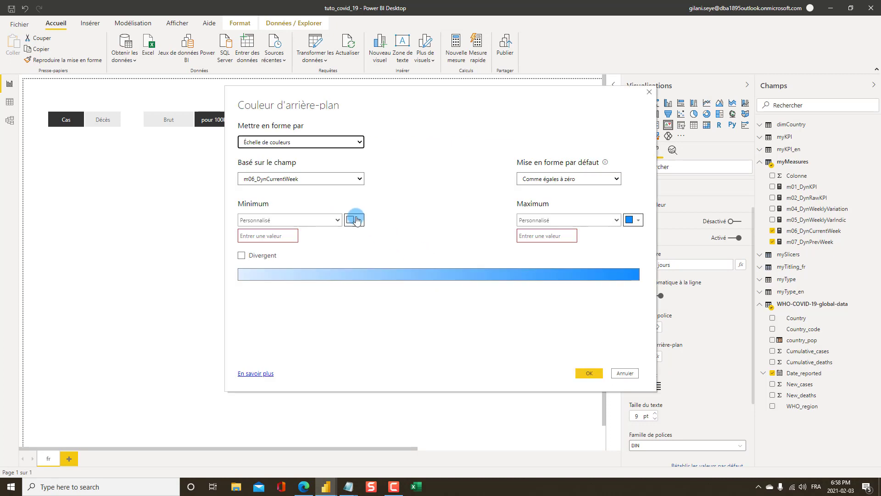
# Step: Format the KPI title's background color by rules (Règles), based on the m00_mySlice measure
pyautogui.click(270, 143)
pyautogui.click(275, 161)
pyautogui.click(294, 183)
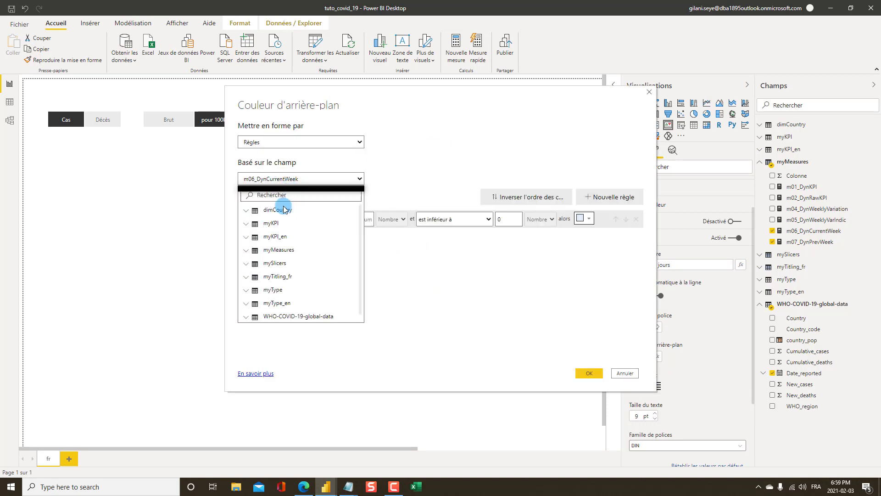
pyautogui.click(275, 265)
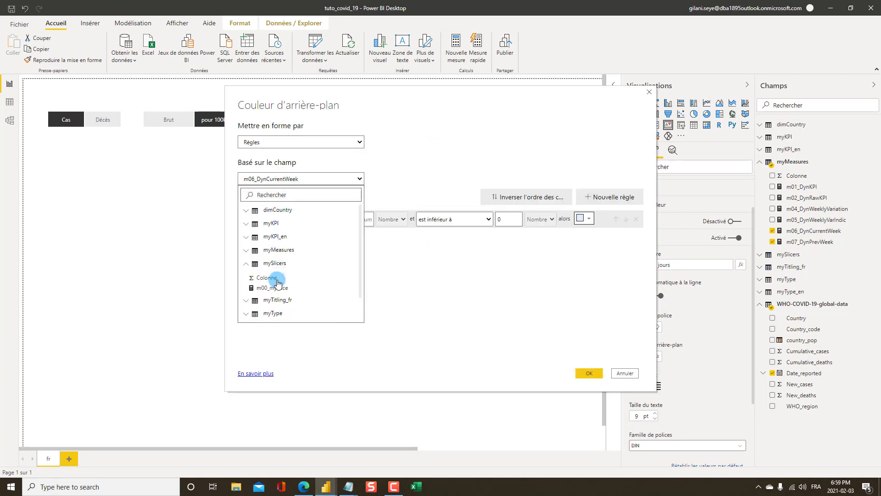
pyautogui.click(280, 282)
# Step: Define the title background's first rule so that values from 1 up to and including 2 use a light gray theme color
pyautogui.write('1')
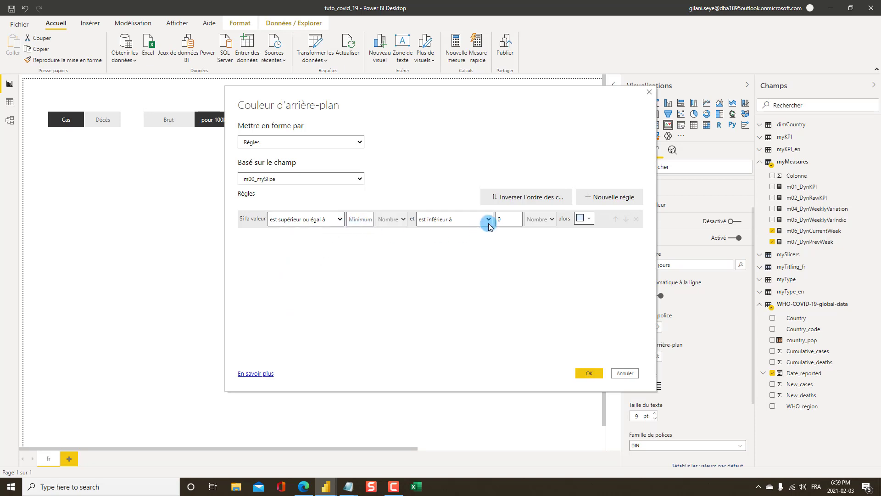
pyautogui.click(488, 219)
pyautogui.click(455, 238)
pyautogui.write('2')
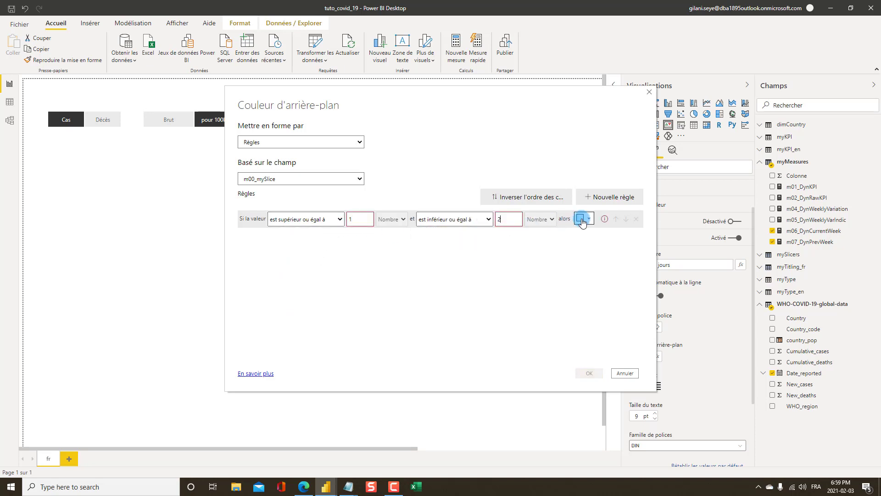
pyautogui.click(582, 219)
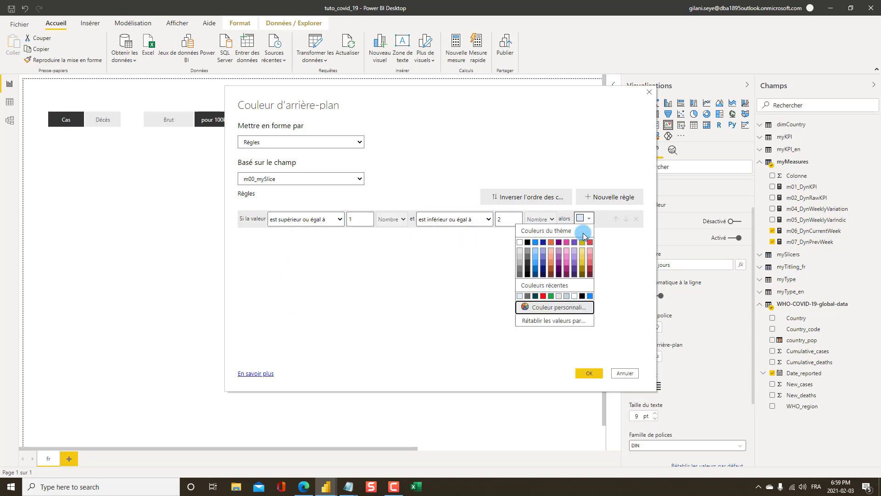
pyautogui.click(521, 251)
# Step: Add a second title background rule and recolor the first rule with the recently used light teal
pyautogui.click(610, 197)
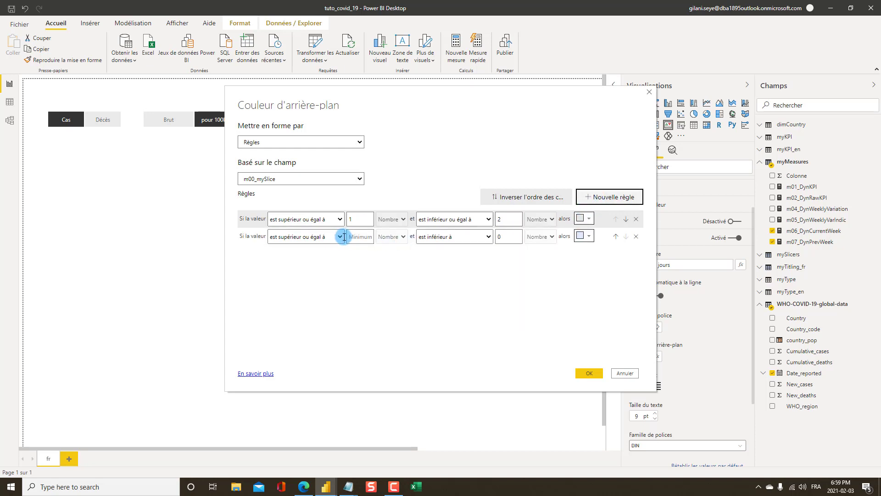
pyautogui.click(590, 220)
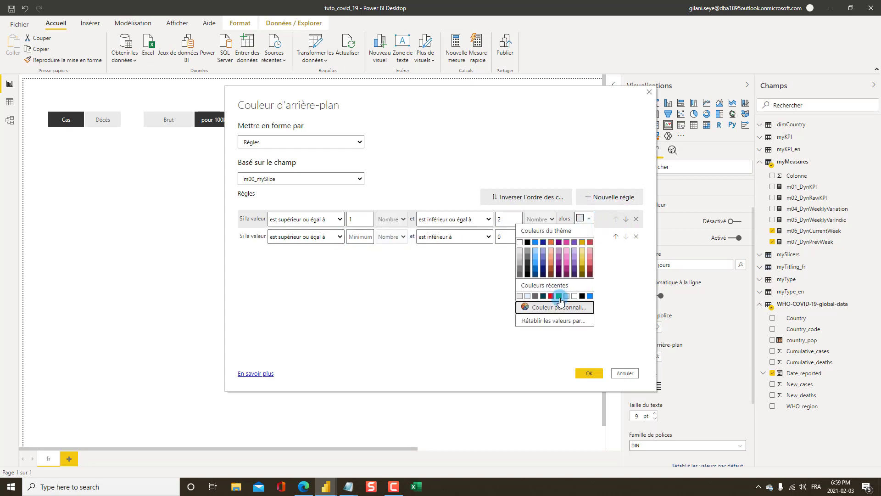
pyautogui.click(561, 298)
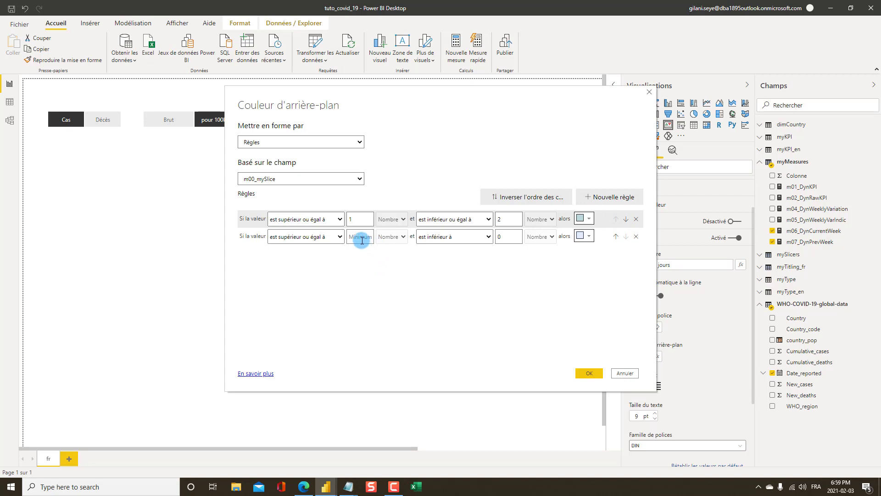
# Step: Define the title background's second rule so that values from 3 up to and including 4 use a light gray theme color, and apply the rules
pyautogui.write('3')
pyautogui.click(451, 238)
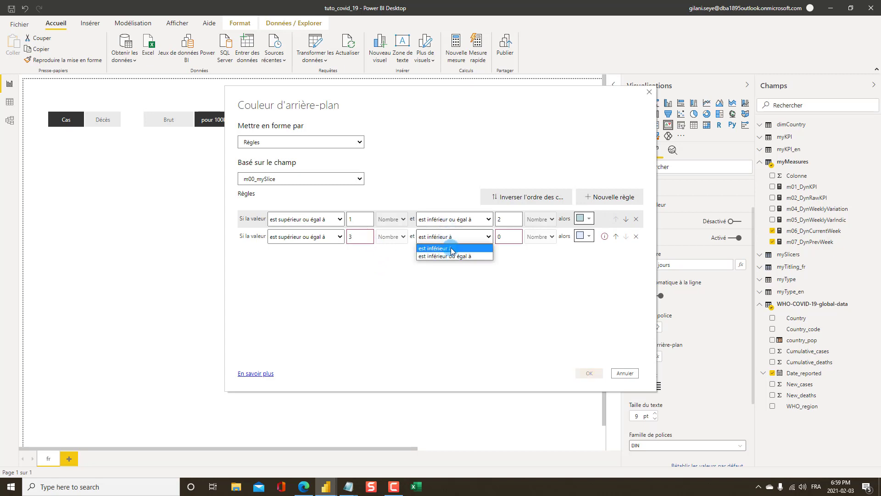
pyautogui.click(453, 256)
pyautogui.moveTo(513, 240); pyautogui.dragTo(488, 241)
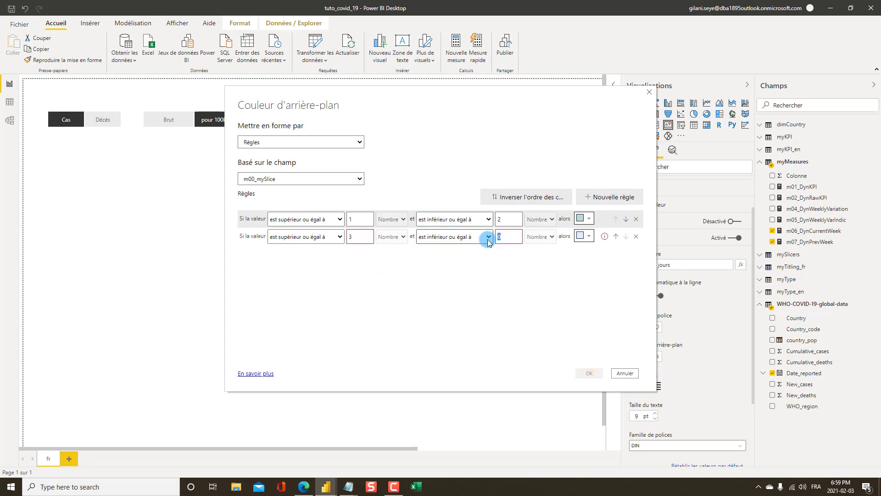
pyautogui.write('4')
pyautogui.click(589, 236)
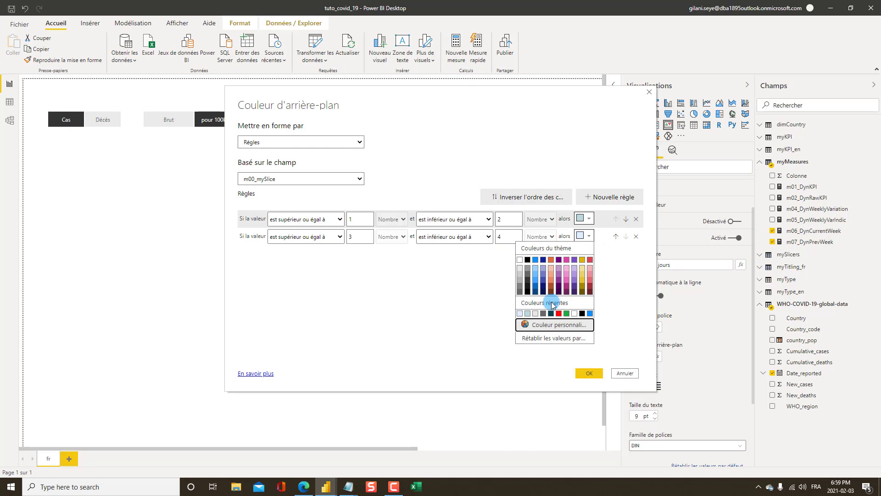
pyautogui.click(520, 271)
pyautogui.click(589, 373)
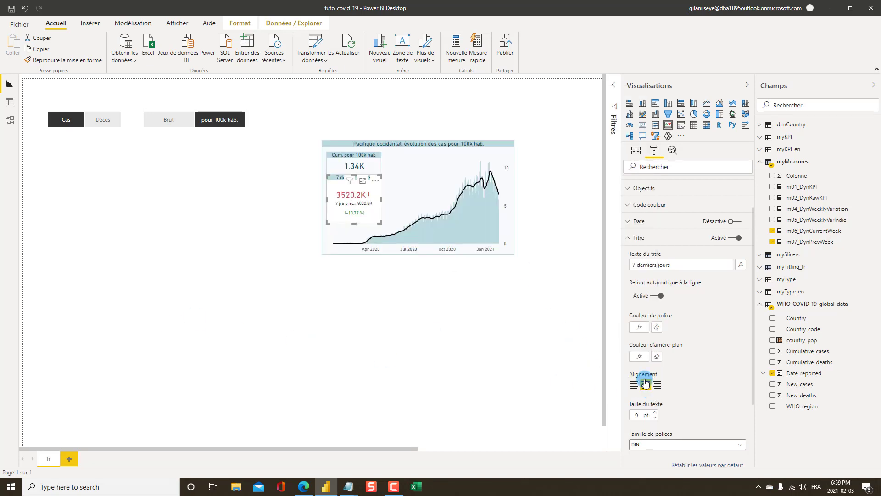
# Step: Turn off the KPI's background (Arrière-plan) and turn on its border (Bordure)
pyautogui.click(629, 249)
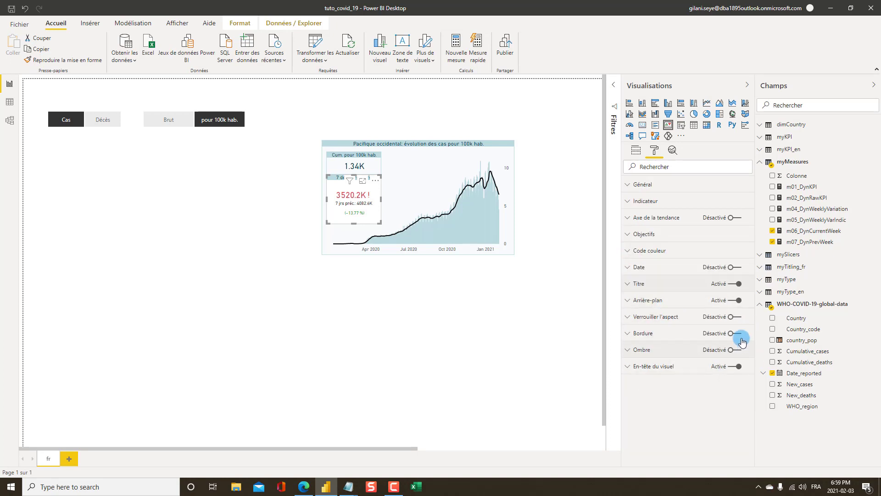
pyautogui.click(735, 300)
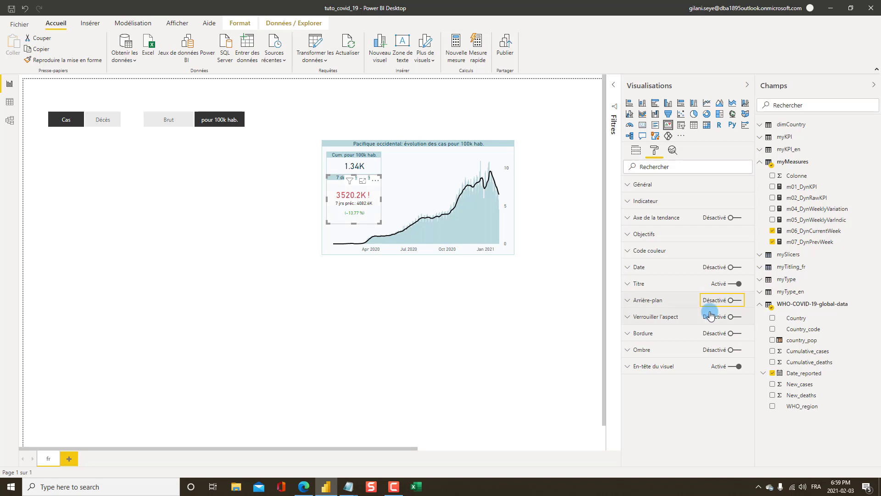
pyautogui.click(735, 334)
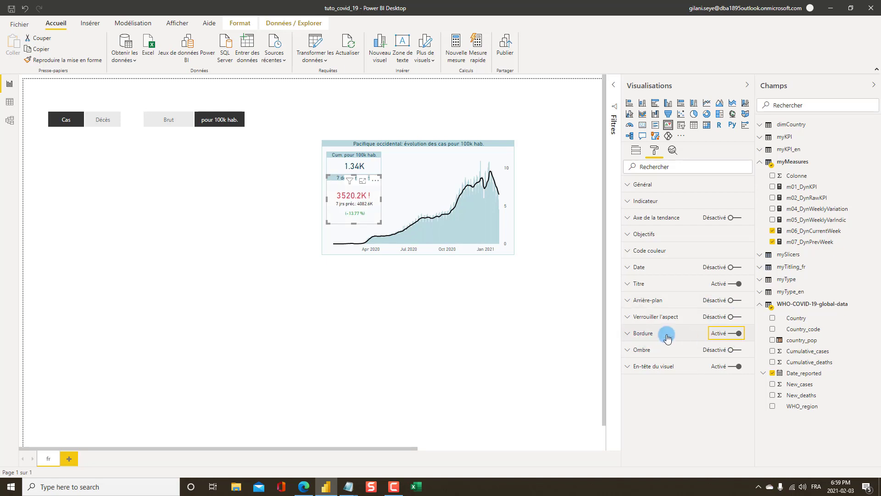
# Step: Format the KPI's border color by rules (Règles), based on the m00_mySlice measure
pyautogui.click(657, 361)
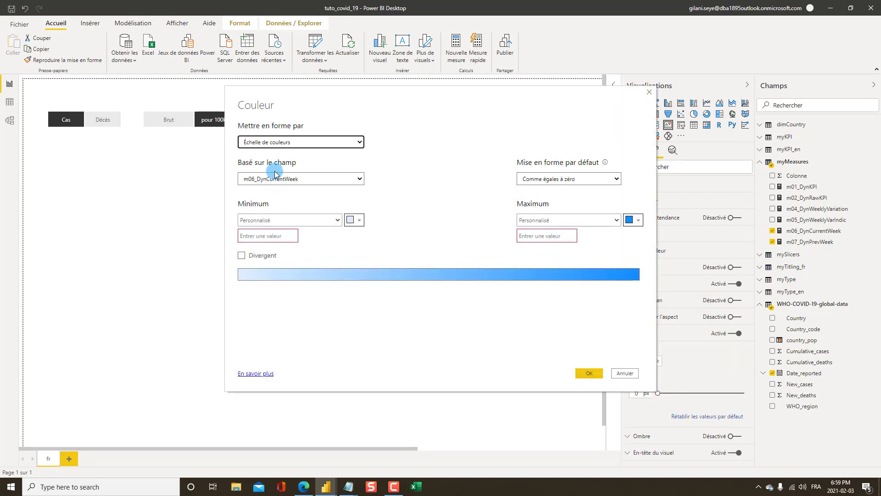
pyautogui.click(270, 142)
pyautogui.click(258, 161)
pyautogui.click(276, 179)
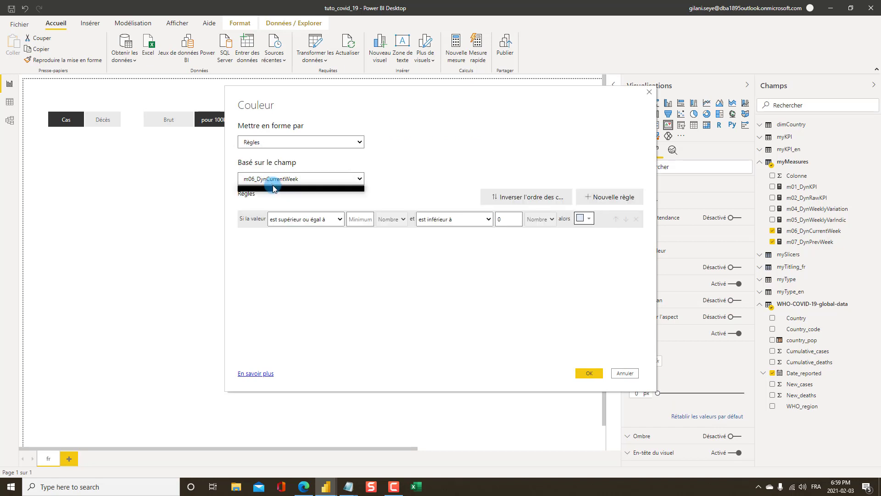
pyautogui.click(275, 253)
pyautogui.click(274, 251)
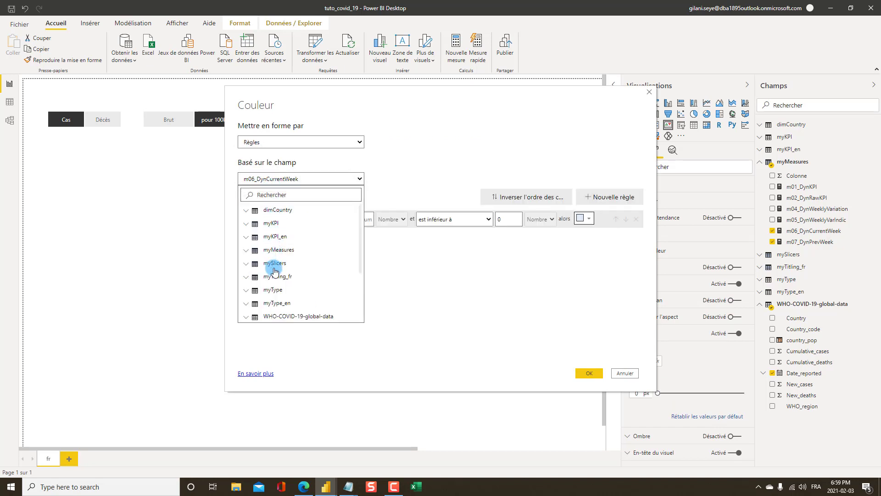
pyautogui.click(276, 293)
pyautogui.click(275, 252)
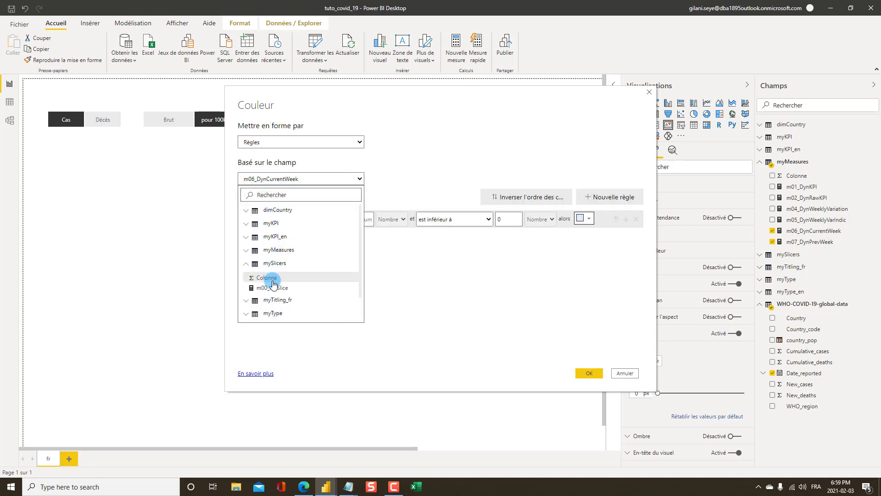
pyautogui.click(271, 278)
# Step: Define the border color's first rule so that values from 1 up to and including 2 use the recently used light teal
pyautogui.click(356, 220)
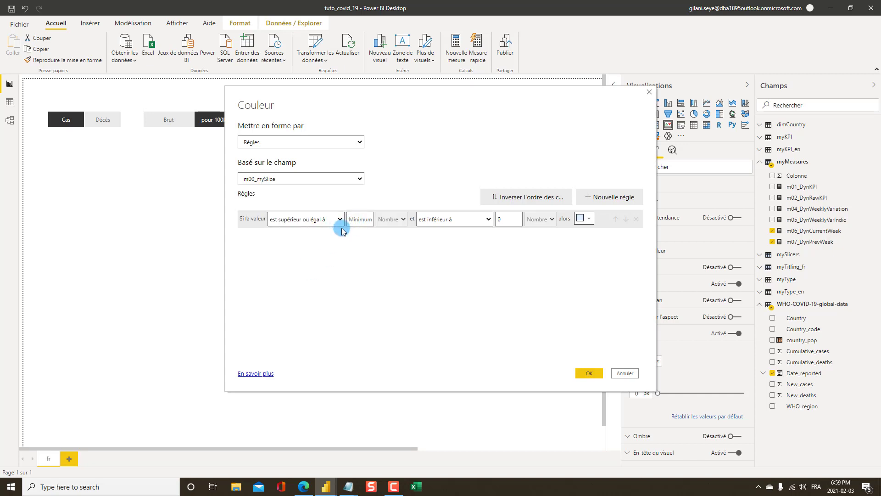
pyautogui.write('1')
pyautogui.click(458, 219)
pyautogui.click(454, 234)
pyautogui.doubleClick(505, 225)
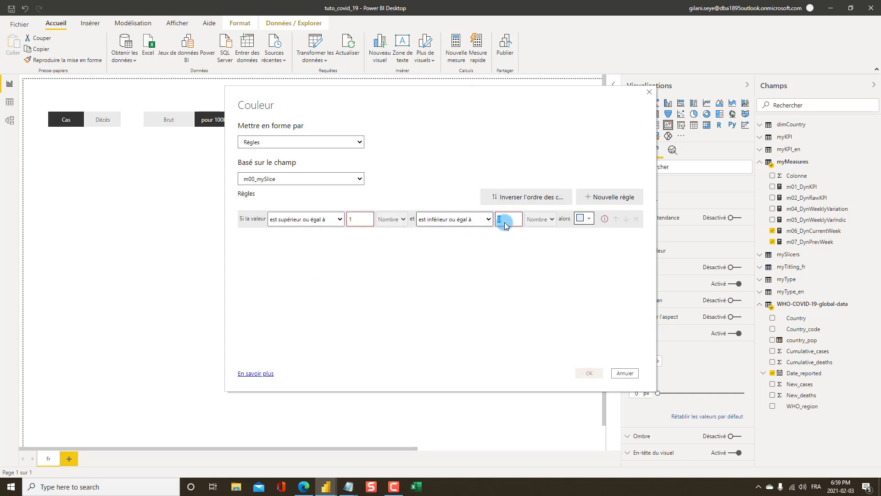
pyautogui.write('2')
pyautogui.click(585, 219)
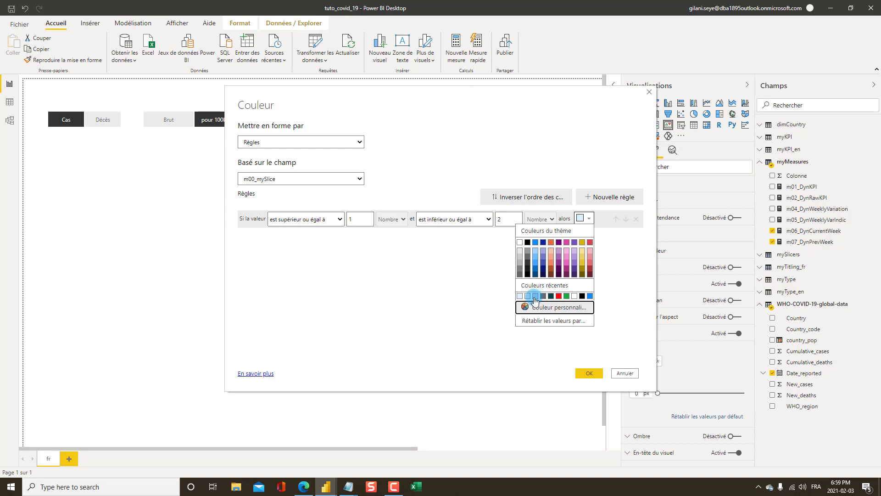
pyautogui.click(536, 296)
# Step: Add a second border color rule giving values from 3 up to and including 4 a light gray, apply the rules and deselect the KPI
pyautogui.click(615, 197)
pyautogui.click(372, 239)
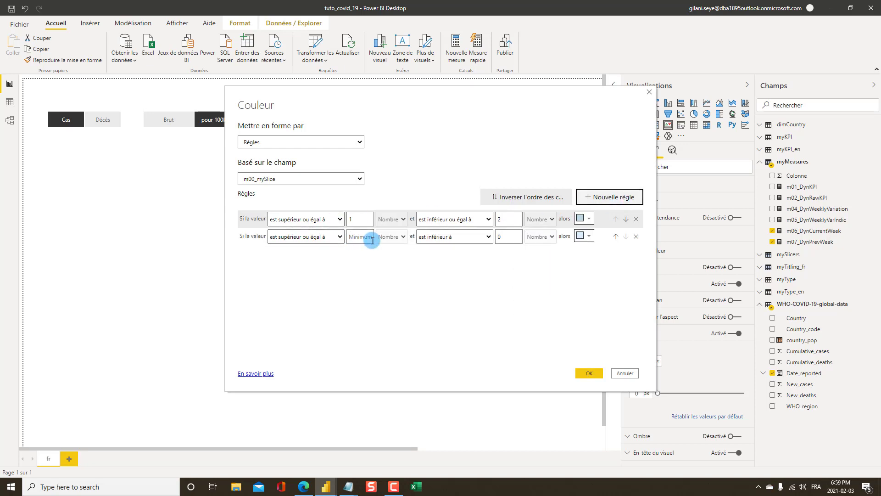
pyautogui.write('3')
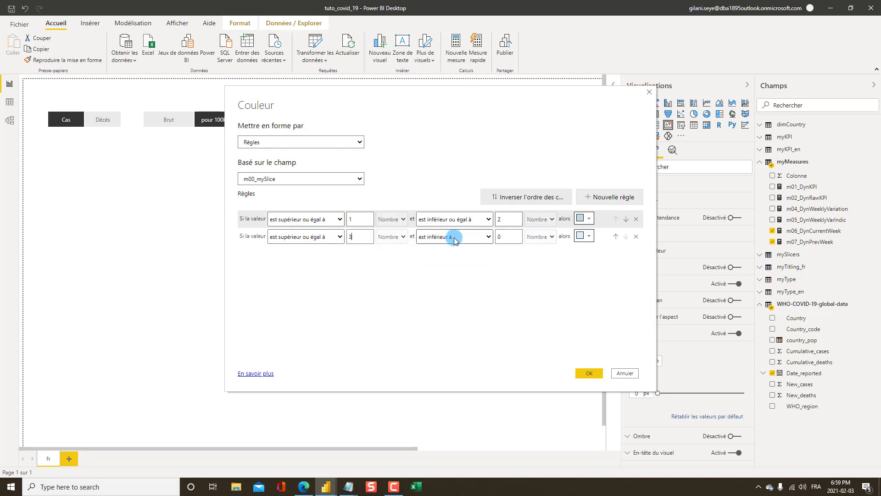
pyautogui.click(453, 237)
pyautogui.click(459, 256)
pyautogui.click(520, 237)
pyautogui.write('4')
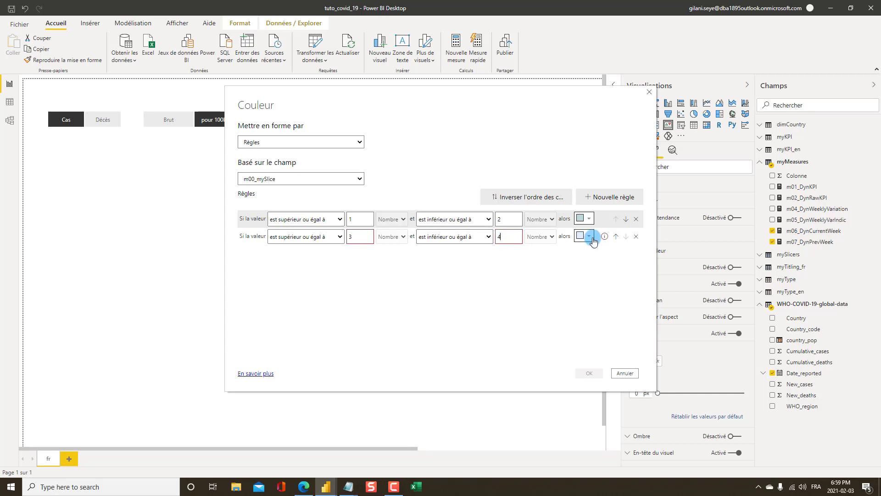
pyautogui.click(585, 236)
pyautogui.click(520, 273)
pyautogui.click(587, 375)
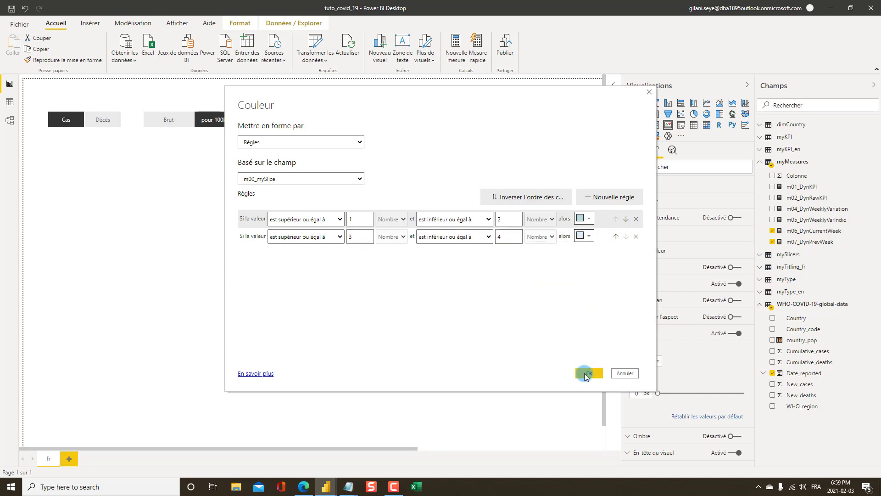
pyautogui.click(268, 318)
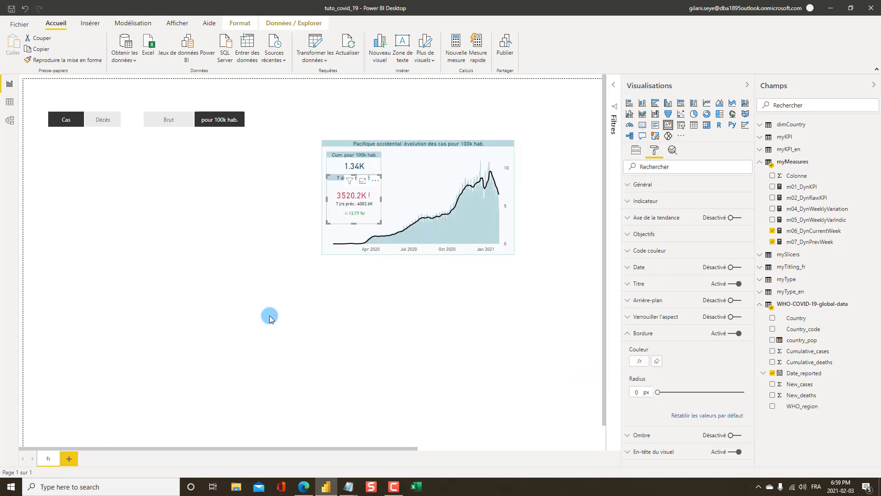
pyautogui.click(303, 317)
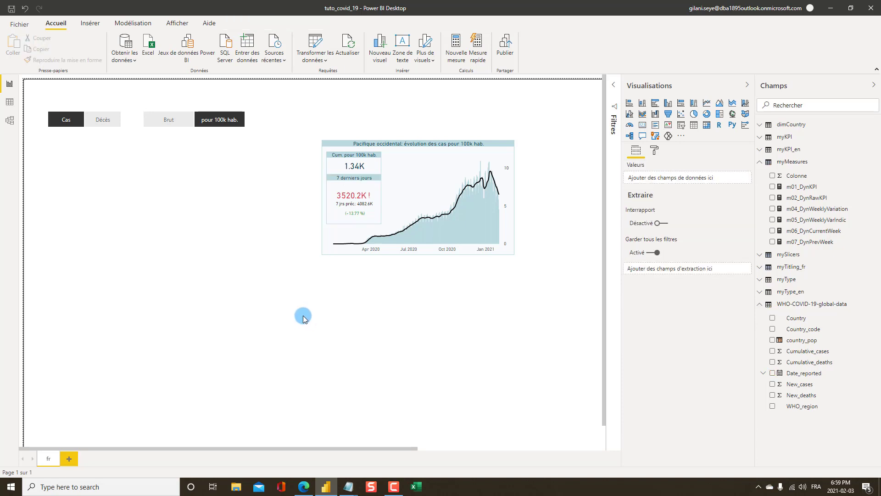
# Step: Turn off the visual header (En-tête du visuel) of the 7 derniers jours KPI
pyautogui.click(360, 226)
pyautogui.click(604, 313)
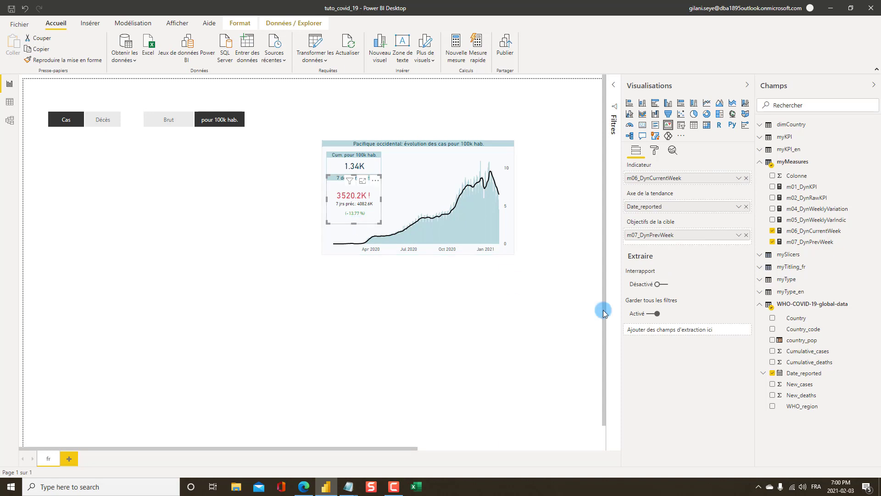
pyautogui.click(656, 151)
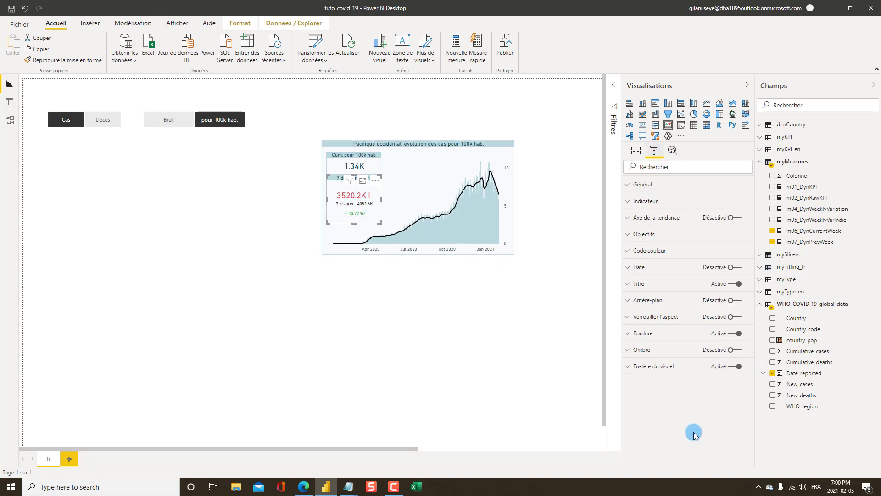
pyautogui.click(734, 367)
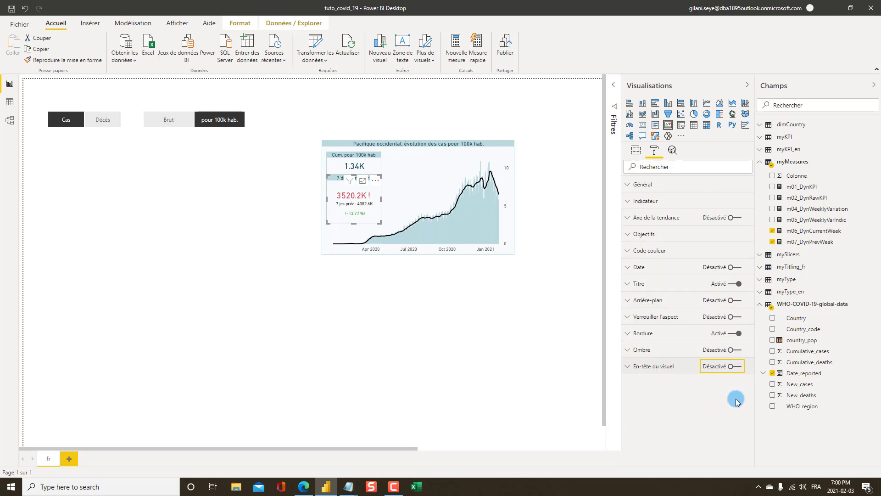
pyautogui.click(429, 315)
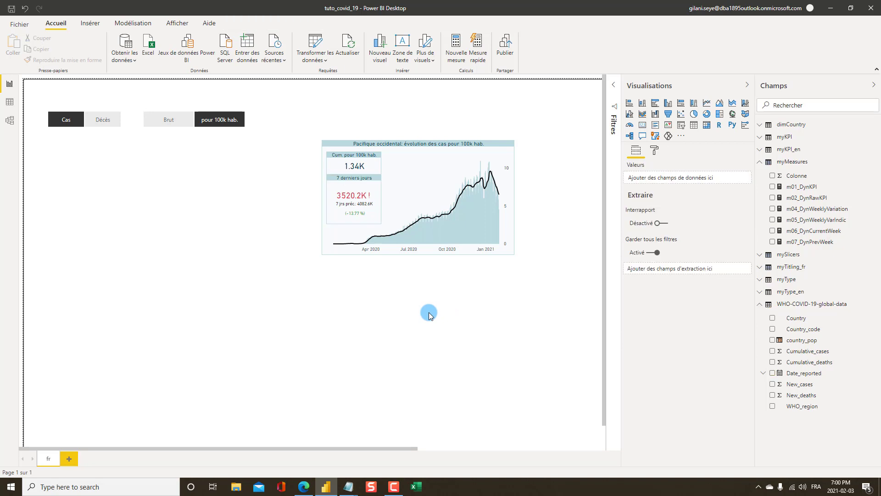
# Step: Shorten the 7 derniers jours KPI slightly by raising its lower edge
pyautogui.click(355, 223)
pyautogui.moveTo(354, 222); pyautogui.dragTo(354, 218)
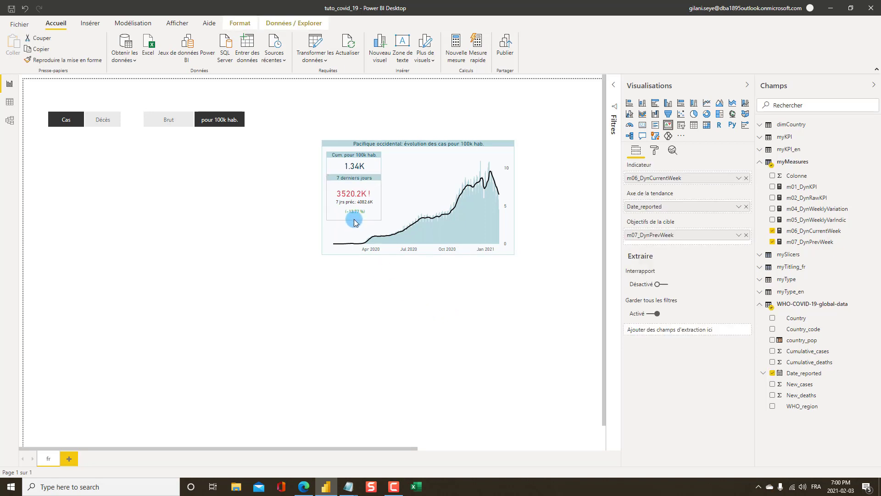
pyautogui.click(410, 319)
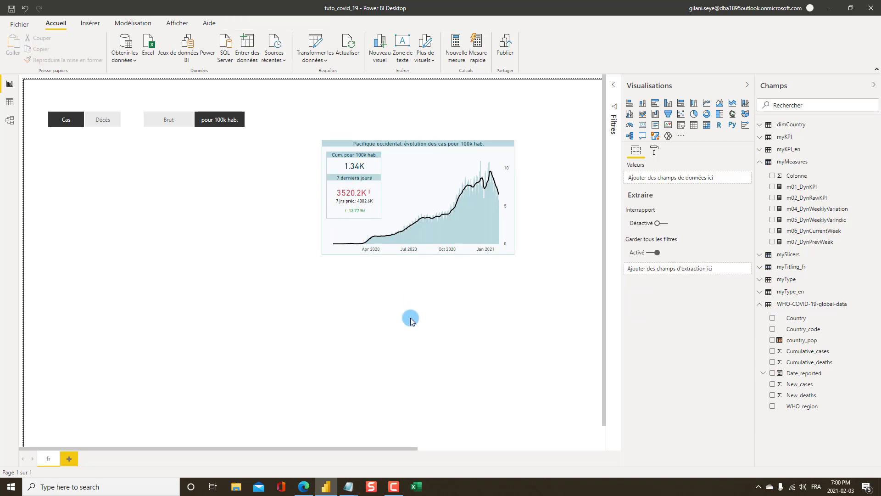
# Step: Set the text size of the KPI's goal label (Objectifs) to 9 pt
pyautogui.click(344, 214)
pyautogui.click(655, 151)
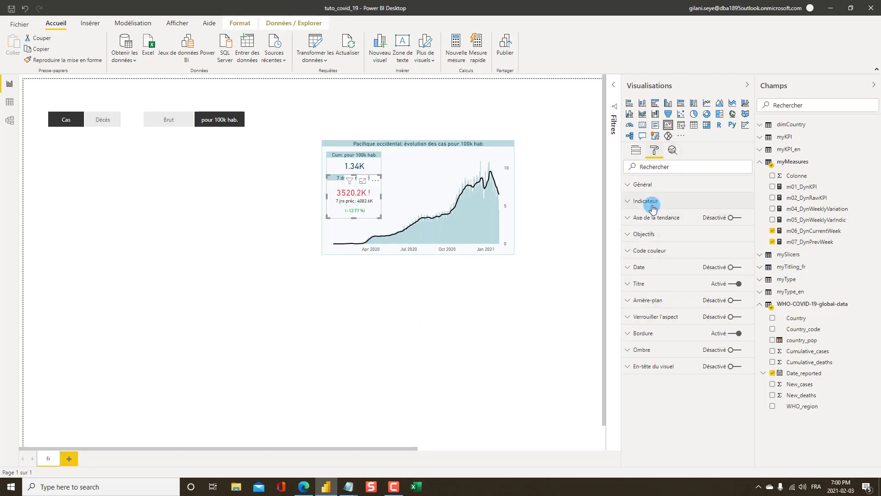
pyautogui.click(656, 234)
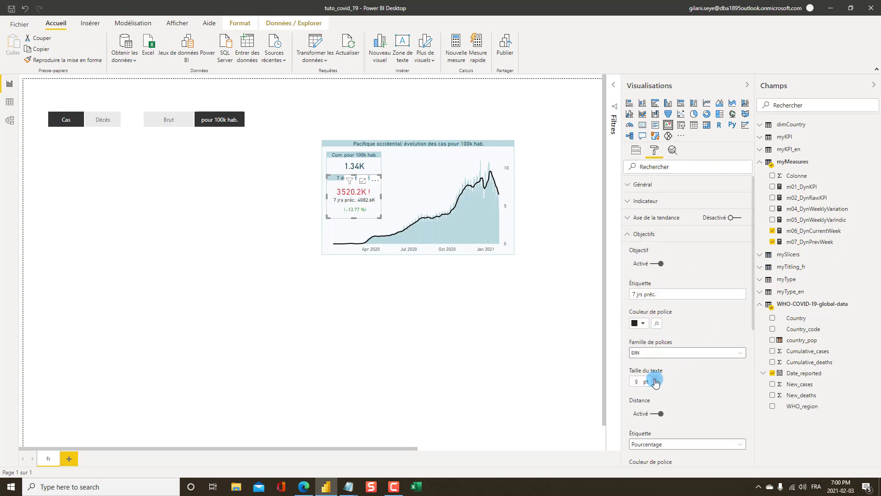
pyautogui.click(342, 314)
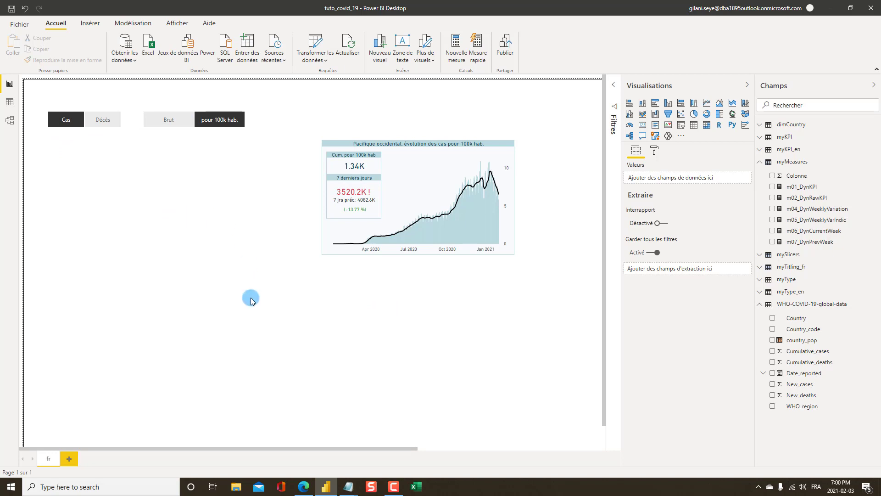
# Step: Check the KPI and chart with the slicers set to Décès, with Brut instead of pour 100k hab., and with Cas selected again
pyautogui.click(102, 121)
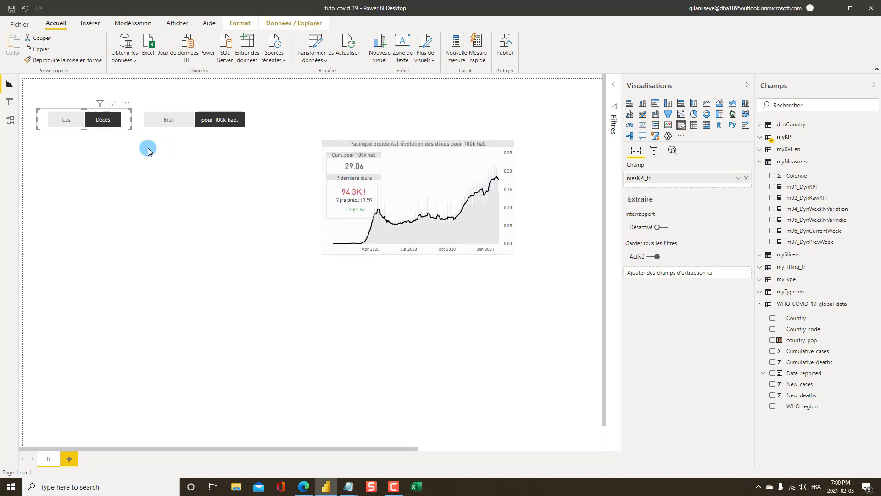
pyautogui.click(169, 120)
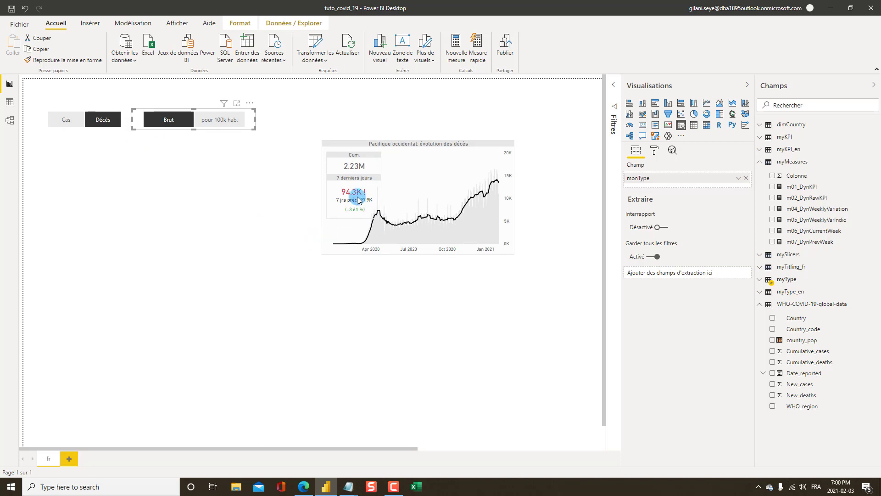
pyautogui.click(165, 123)
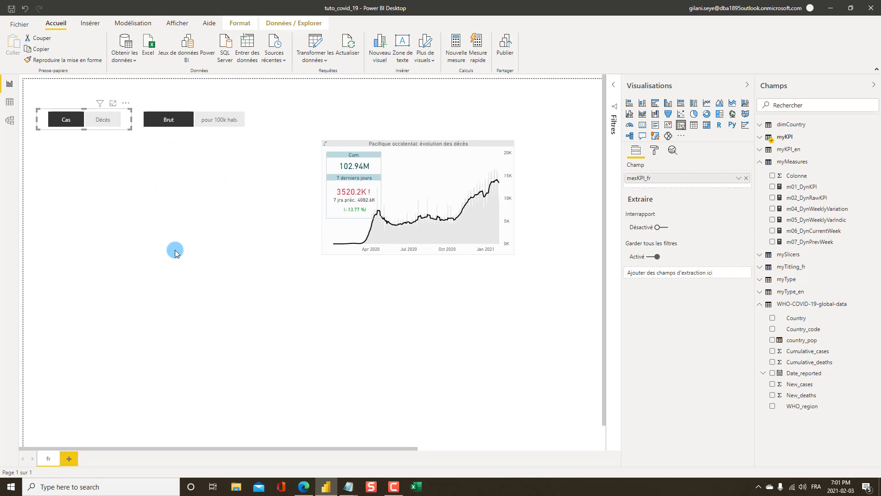
# Step: Switch the Brut / pour 100k hab. slicer to pour 100k hab
pyautogui.click(221, 121)
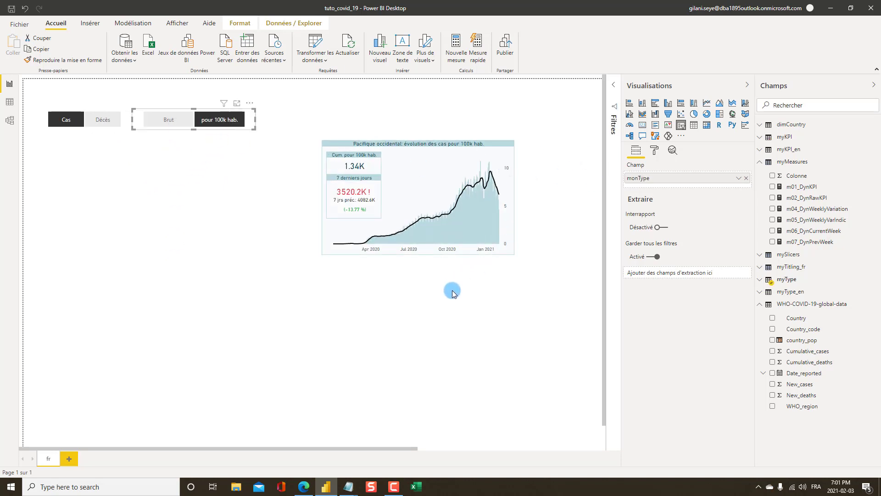
pyautogui.click(424, 312)
# Step: Look at the regional evolution charts in the covid_dashboard_demo report in the browser and return to Power BI Desktop
pyautogui.hotkey('alt', 'Tab')
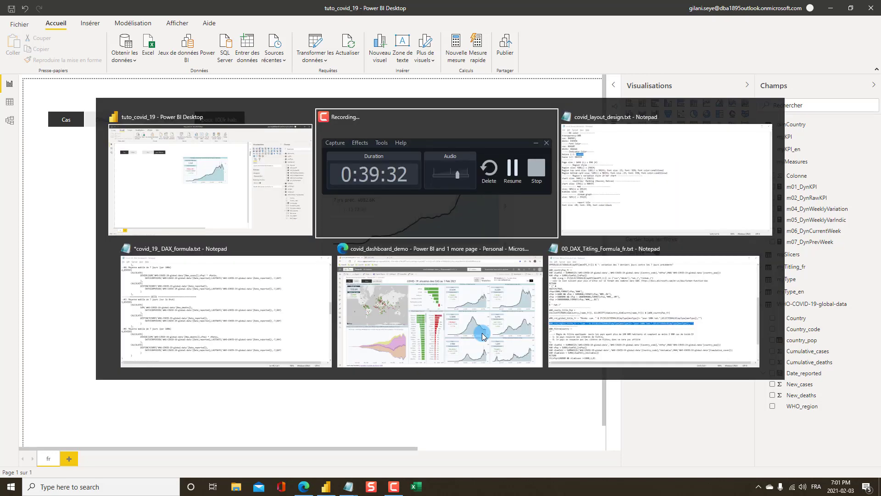
pyautogui.hotkey('alt', 'Tab')
pyautogui.hotkey('alt', 'Tab')
pyautogui.hotkey('alt', 'Tab')
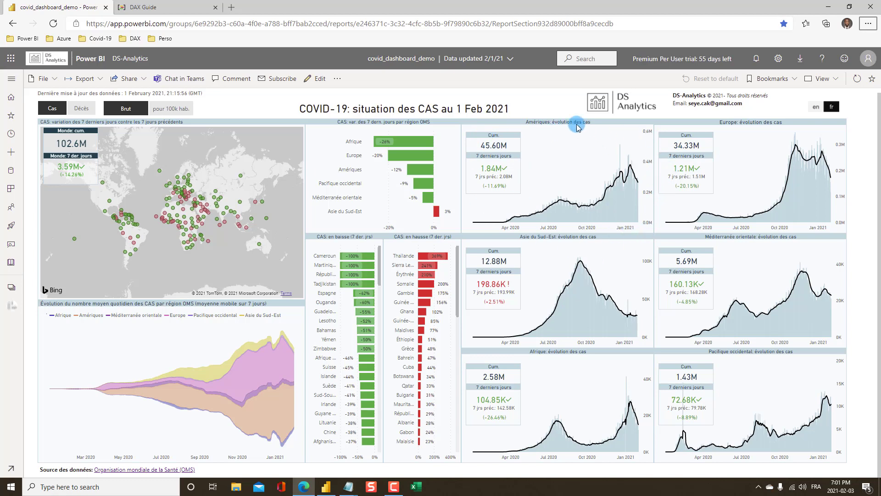
pyautogui.hotkey('alt', 'Tab')
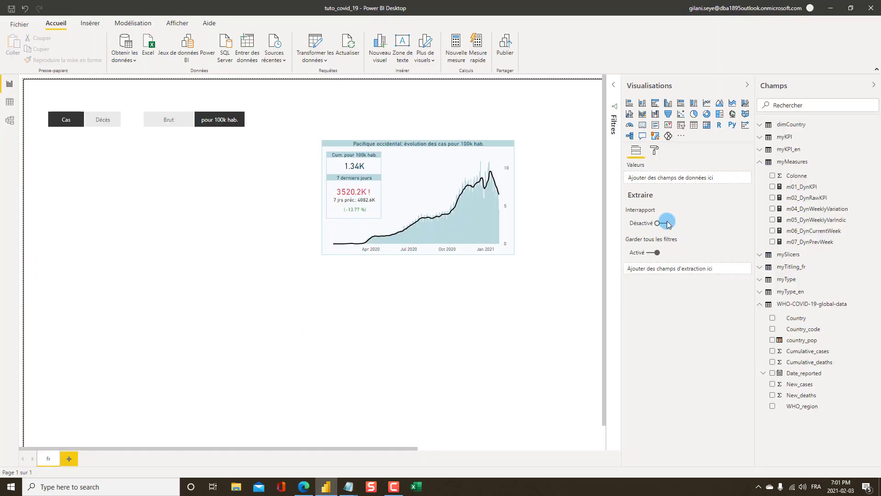
# Step: Show the evolution chart's filters beside the field list and hide the filter pane from report readers
pyautogui.click(748, 88)
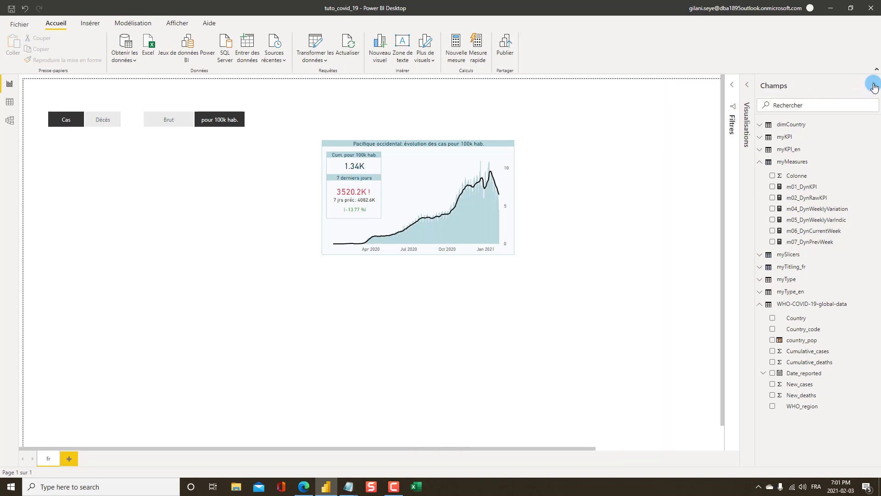
pyautogui.click(874, 87)
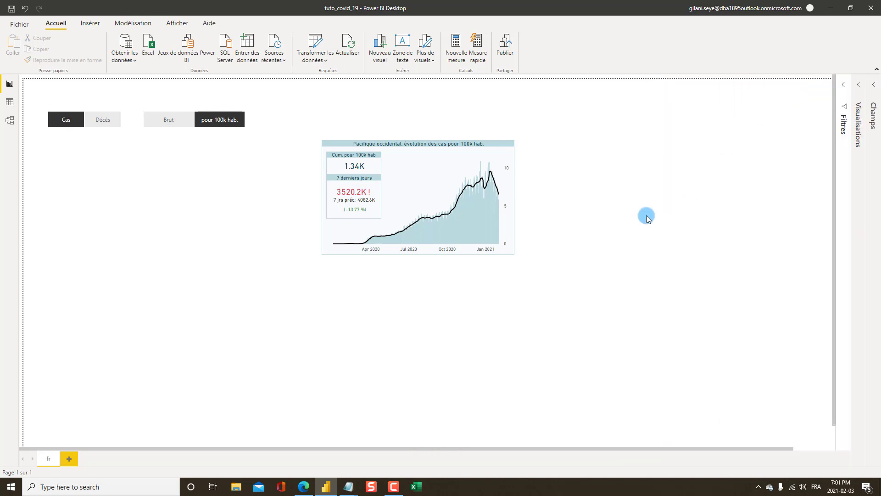
pyautogui.click(335, 145)
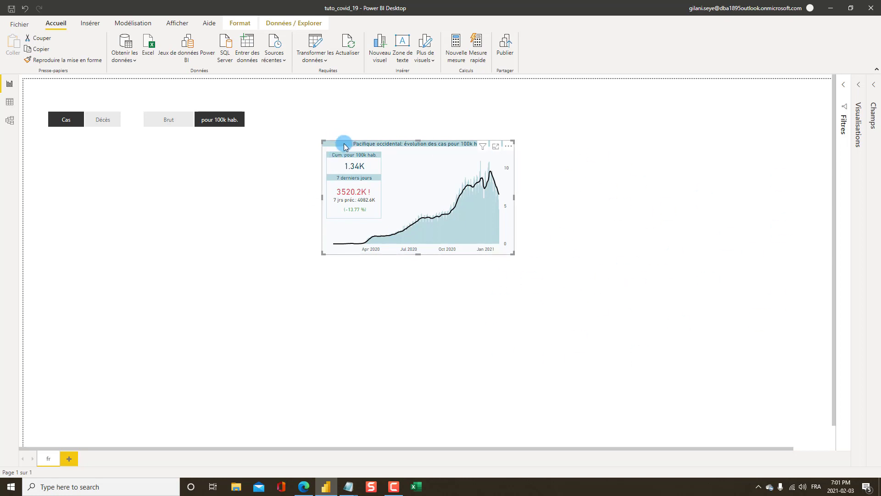
pyautogui.click(845, 86)
pyautogui.click(869, 86)
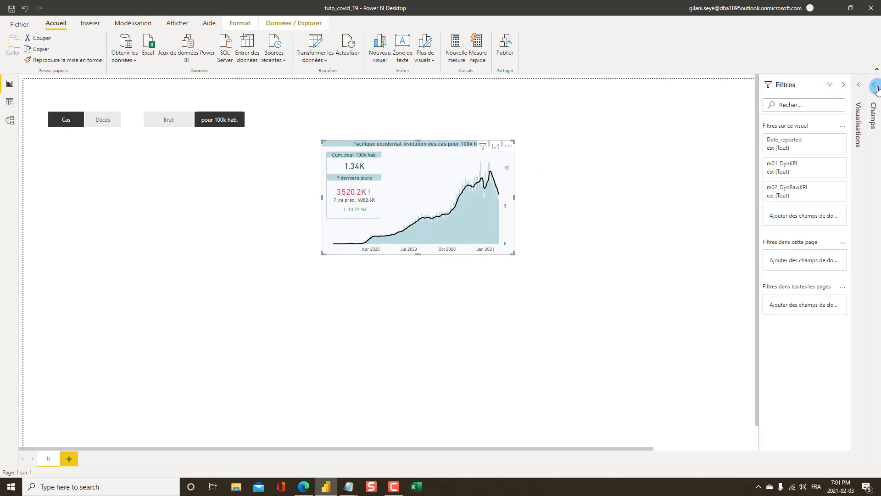
pyautogui.click(874, 89)
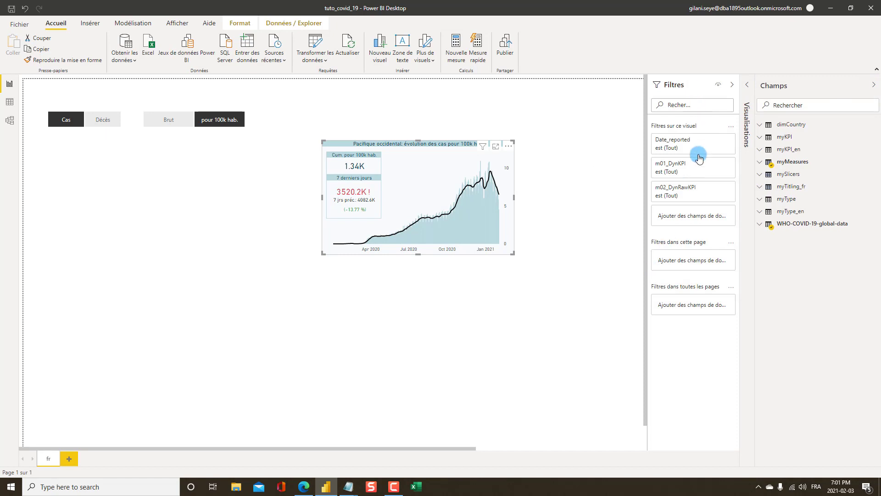
pyautogui.click(719, 85)
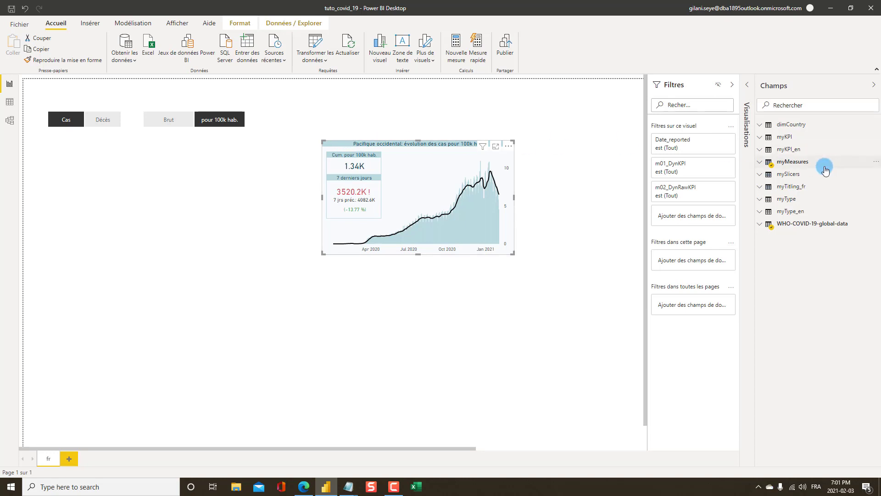
# Step: Filter the evolution chart by dimCountry's who_region_name_fr, requiring a single selection of Amériques, and hide that filter from readers
pyautogui.click(761, 128)
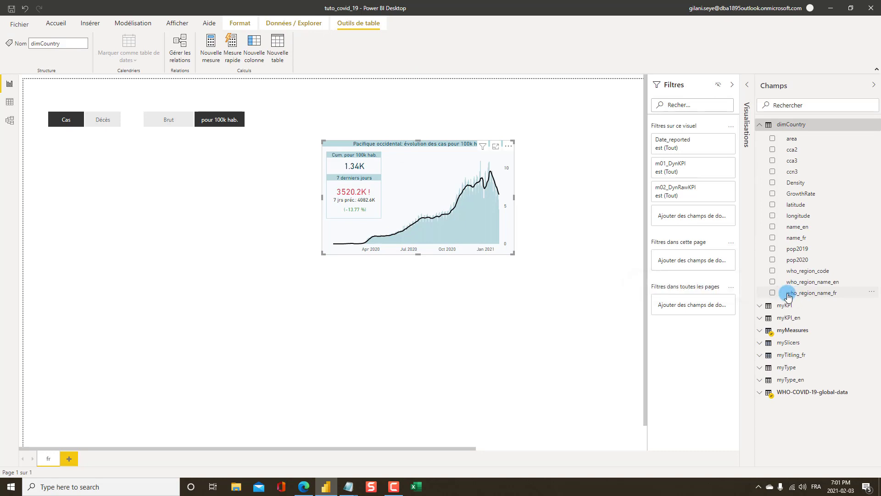
pyautogui.moveTo(789, 296); pyautogui.dragTo(694, 222)
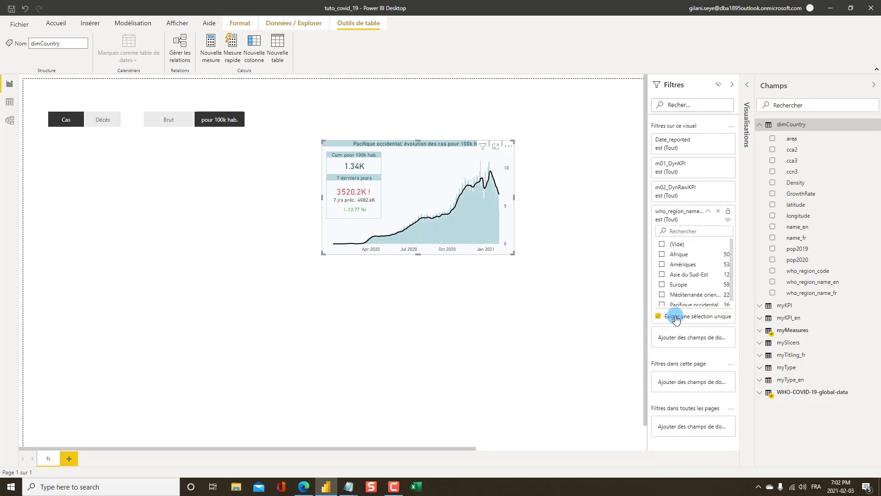
pyautogui.click(662, 264)
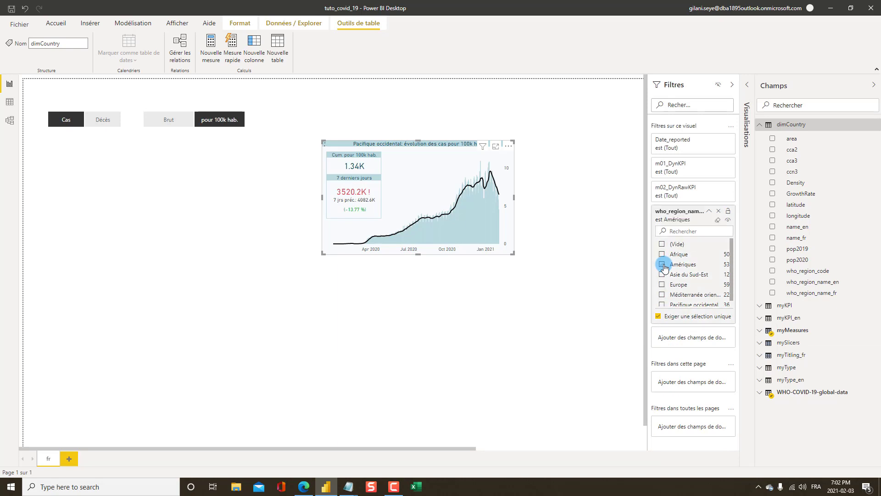
pyautogui.click(728, 220)
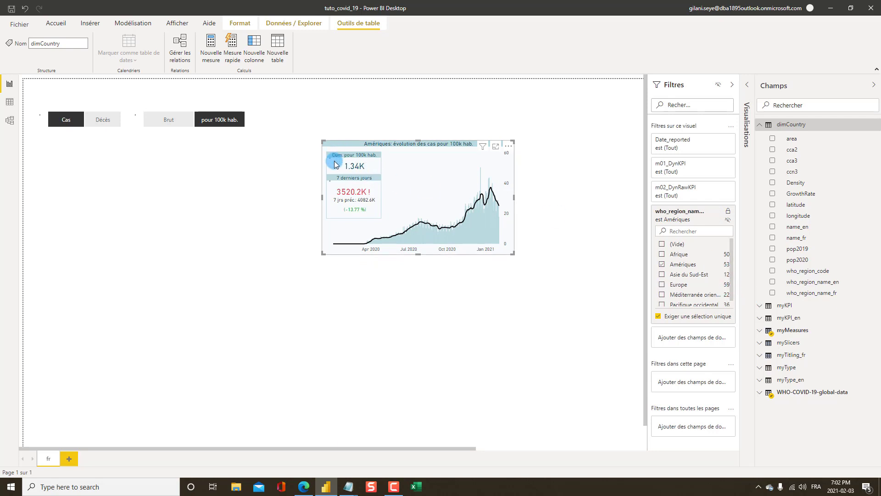
pyautogui.click(318, 329)
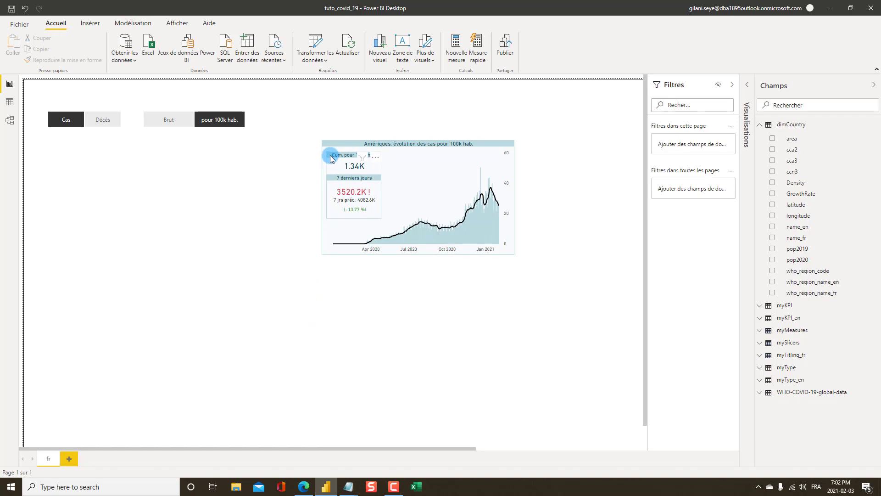
# Step: Filter the Cum. pour 100k hab. card to Amériques with a hidden, single-selection who_region_name_fr filter
pyautogui.click(331, 158)
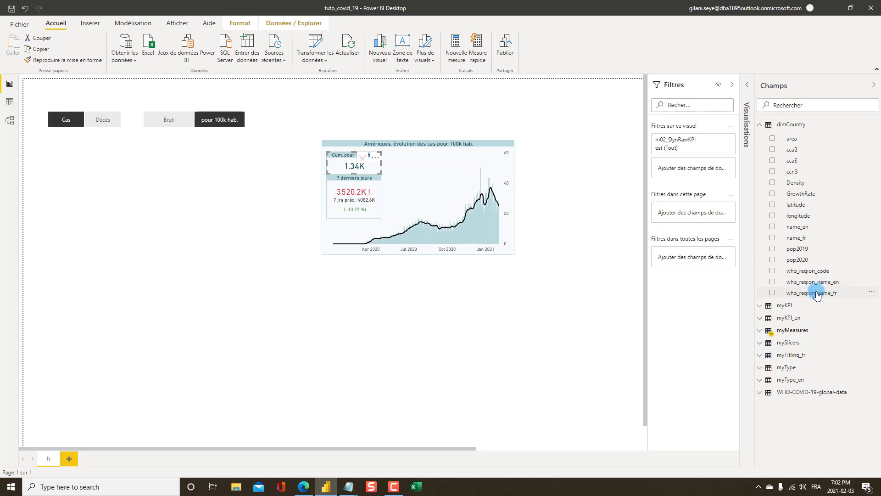
pyautogui.moveTo(817, 294); pyautogui.dragTo(699, 174)
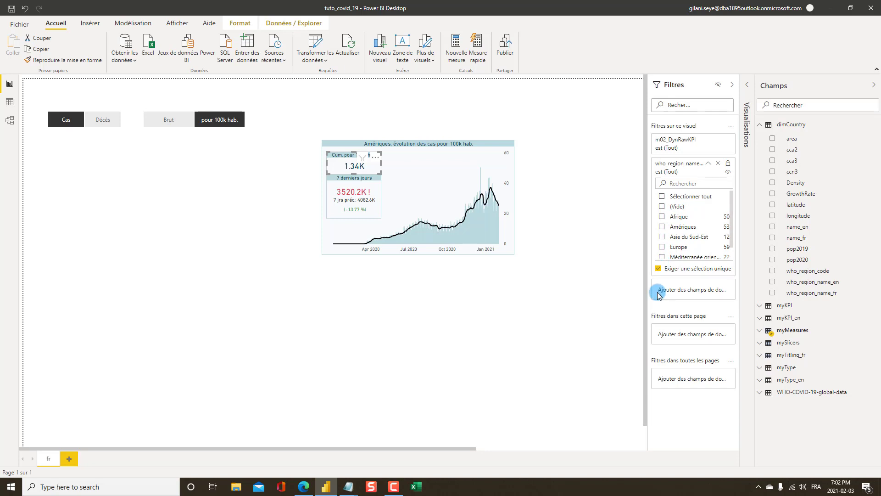
pyautogui.scroll(-1, 667, 231)
pyautogui.click(662, 217)
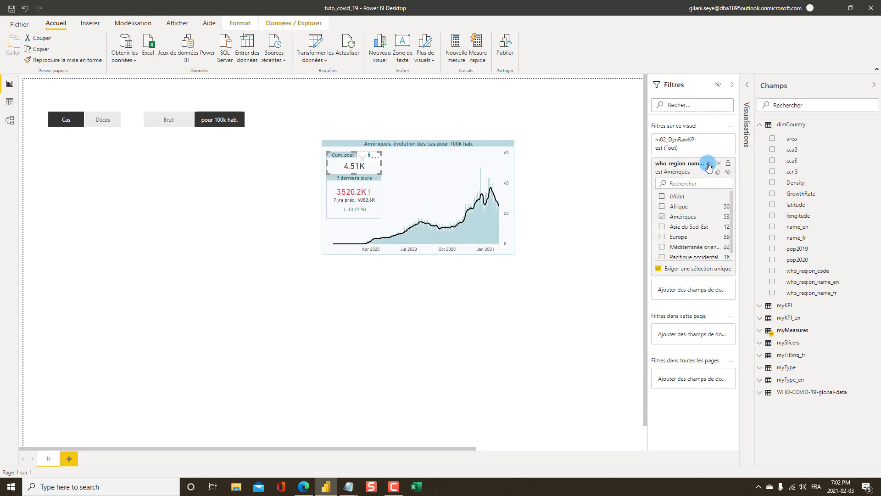
pyautogui.click(709, 163)
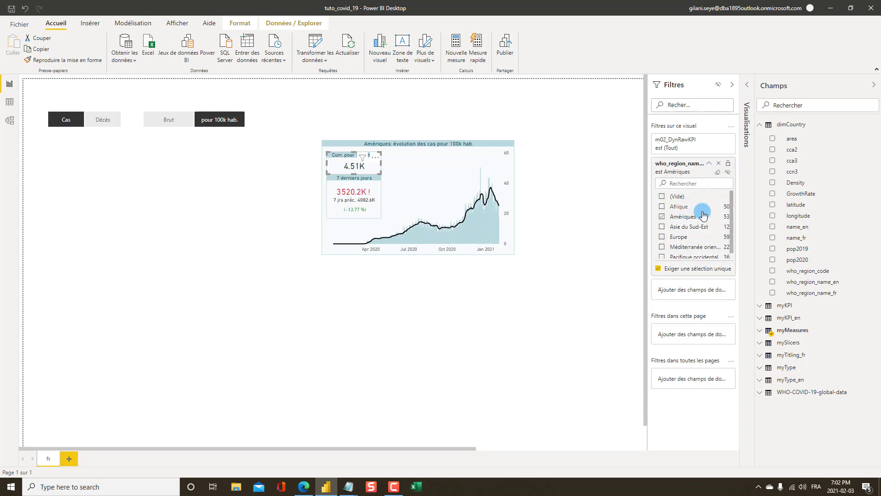
# Step: Filter the 7 derniers jours KPI by who_region_name_fr, requiring a single selection of Amériques, and hide the filter from readers
pyautogui.click(354, 218)
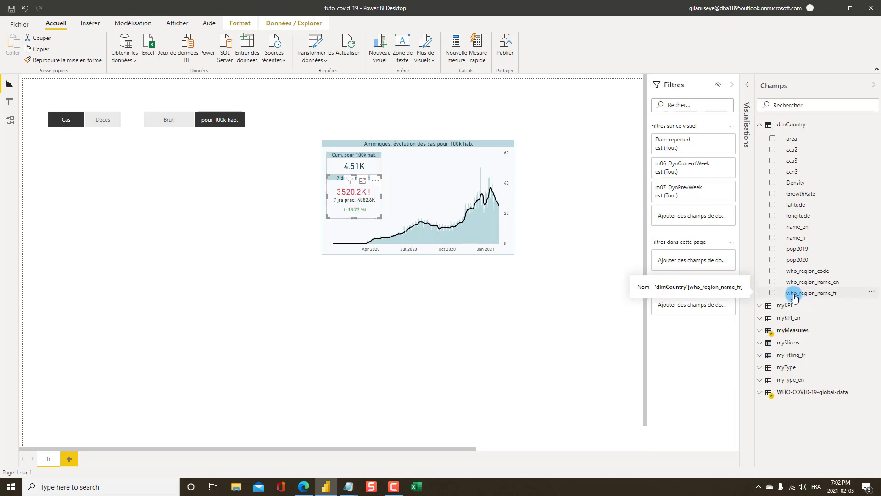
pyautogui.moveTo(795, 297); pyautogui.dragTo(681, 220)
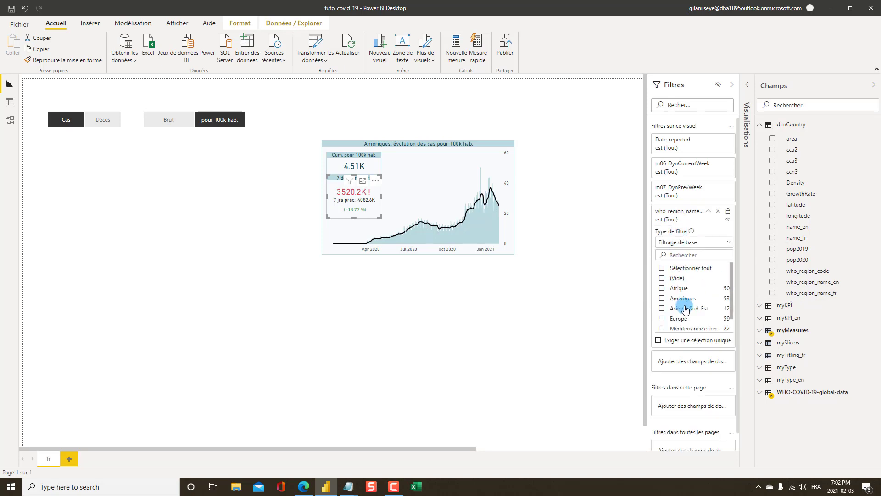
pyautogui.click(684, 340)
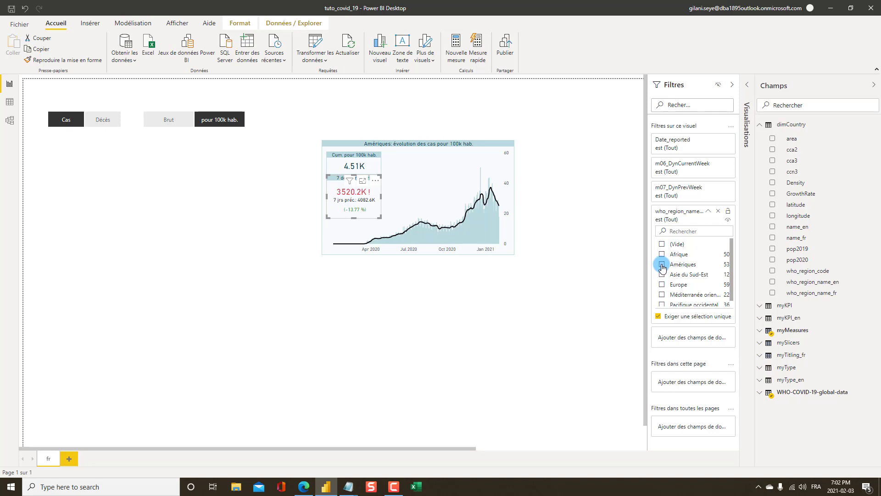
pyautogui.click(662, 265)
pyautogui.click(729, 221)
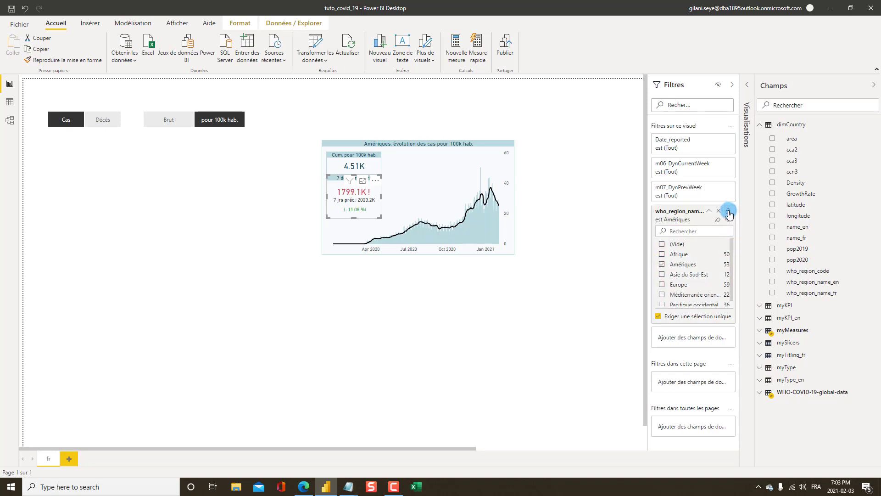
pyautogui.click(664, 266)
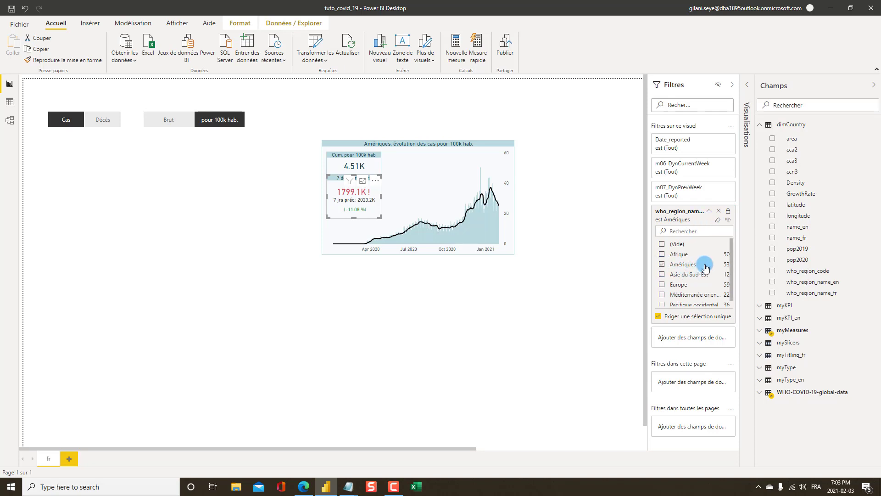
# Step: Check the region filters on the Cum. pour 100k hab. card and the chart, and collapse the field list
pyautogui.click(330, 156)
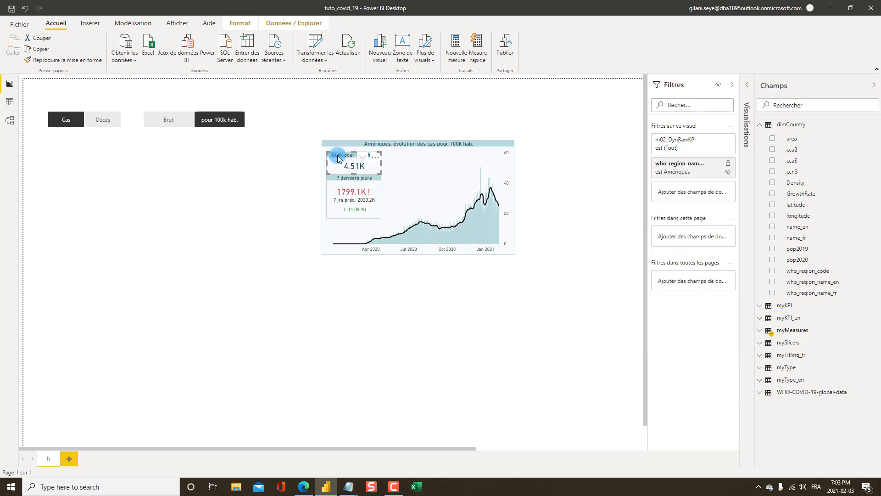
pyautogui.click(673, 183)
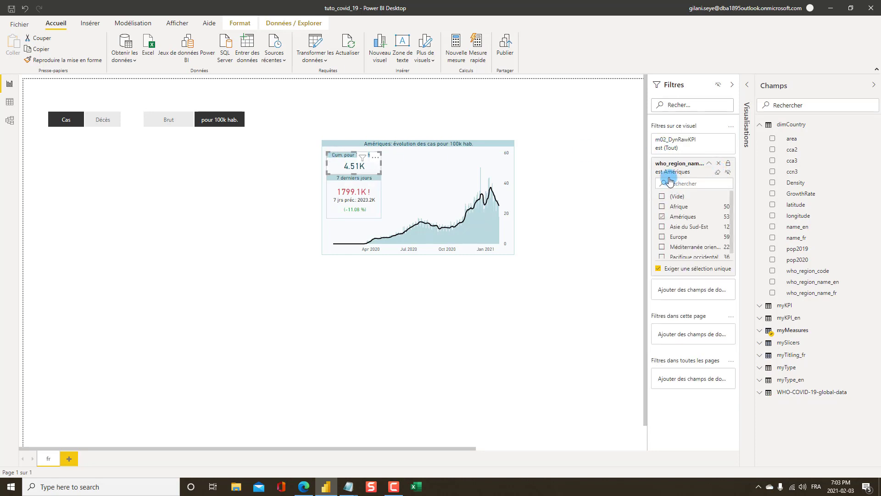
pyautogui.click(437, 146)
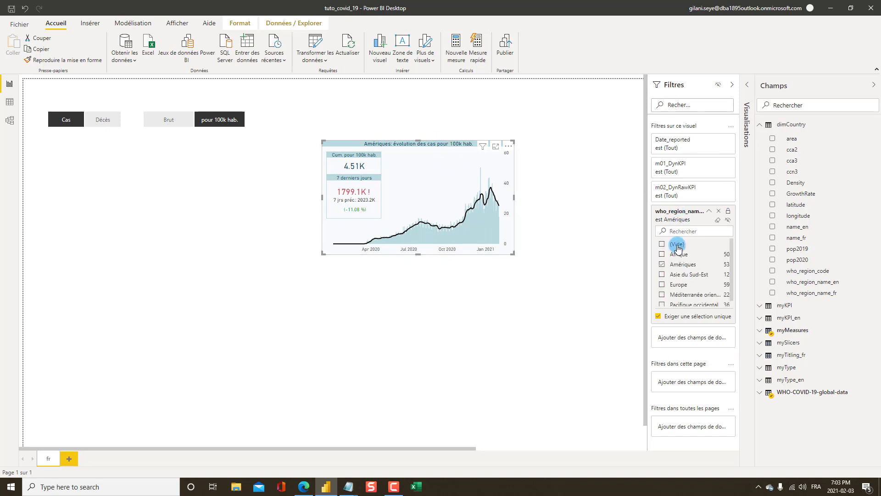
pyautogui.click(709, 212)
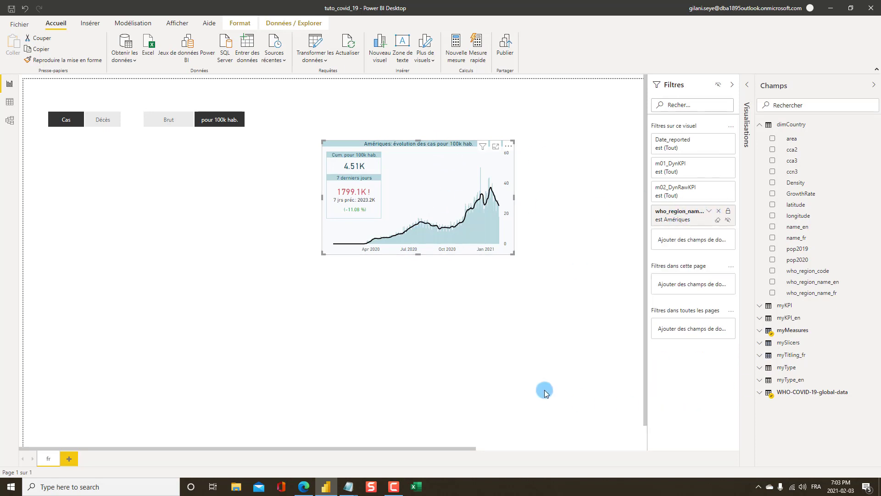
pyautogui.click(412, 299)
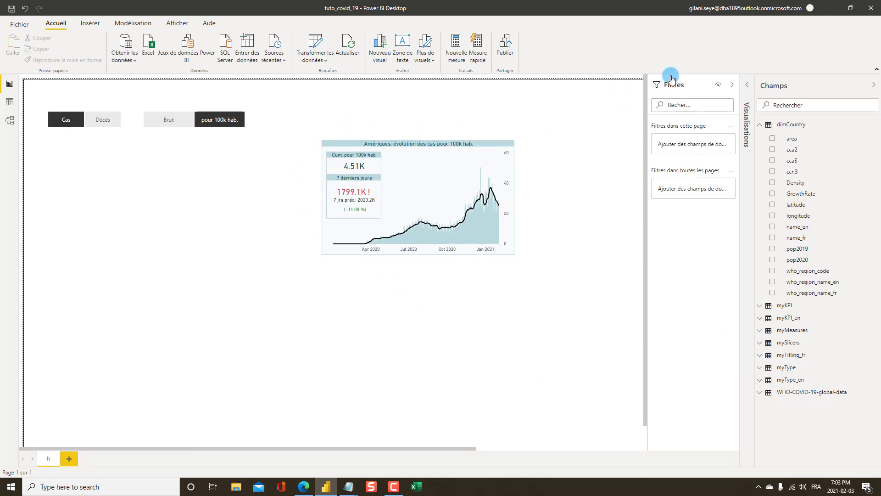
pyautogui.click(873, 87)
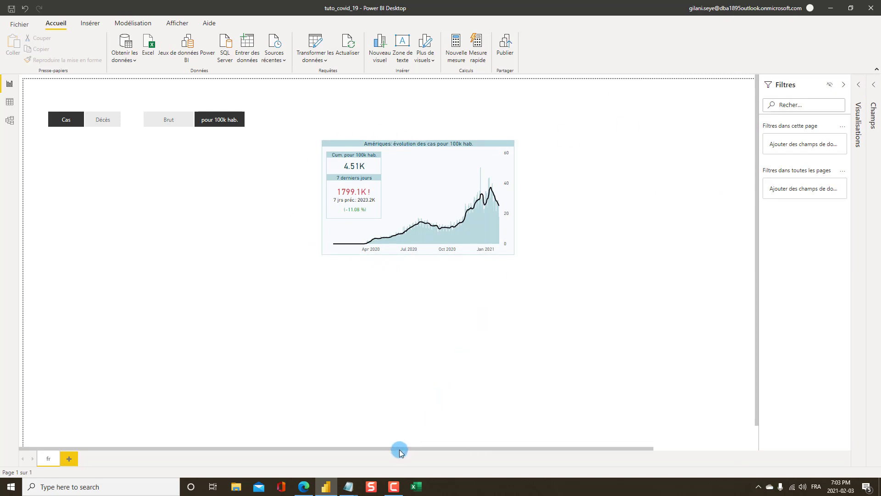
pyautogui.moveTo(399, 448); pyautogui.dragTo(368, 444)
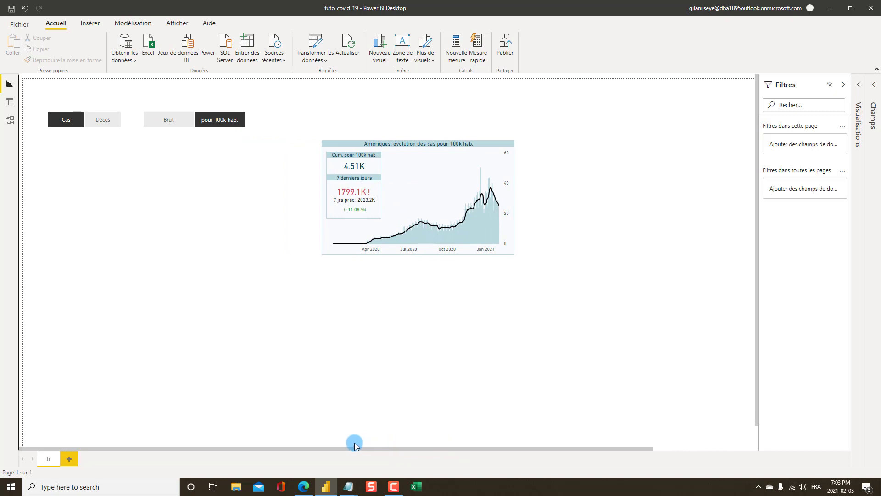
# Step: Duplicate the Amériques chart with its Cum. pour 100k hab. card and 7 derniers jours KPI, and place the copy directly beside the original
pyautogui.click(362, 217)
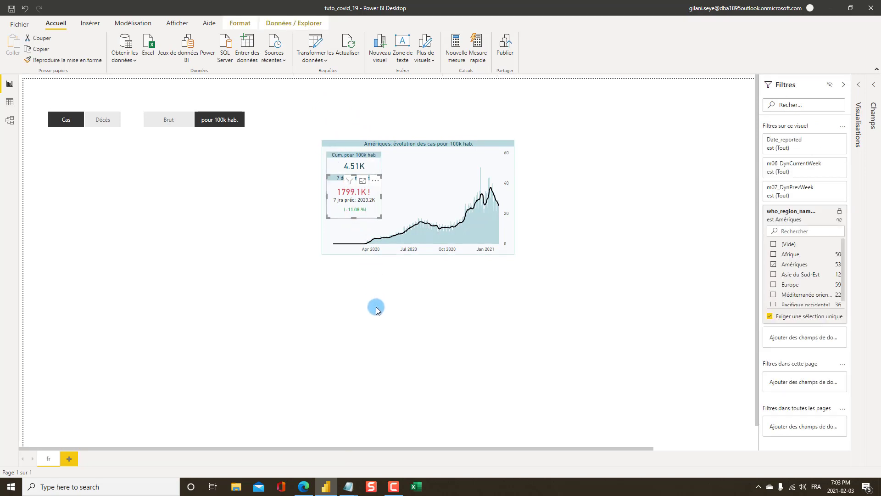
pyautogui.click(367, 264)
pyautogui.click(346, 219)
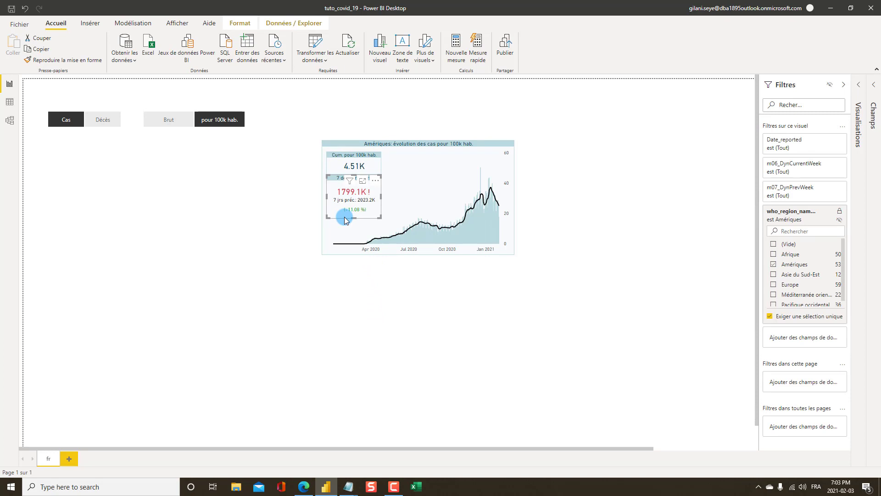
pyautogui.keyDown('ctrl'); pyautogui.click(336, 155); pyautogui.keyUp('ctrl')
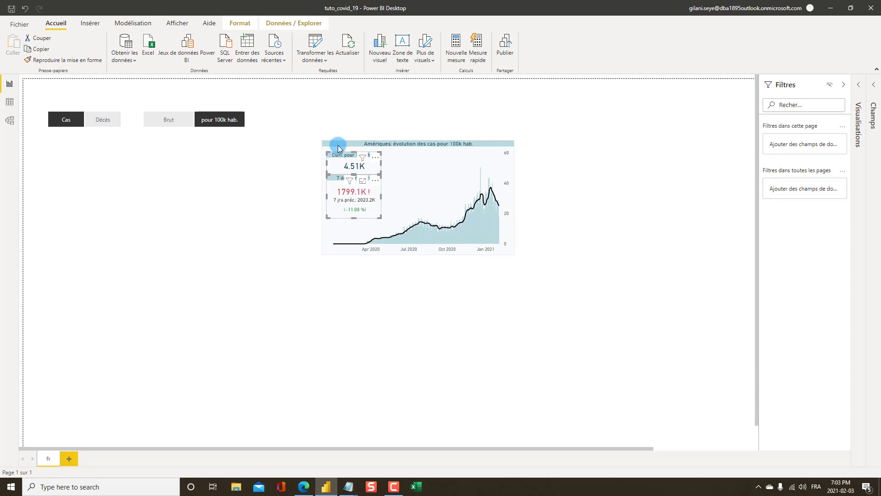
pyautogui.keyDown('ctrl'); pyautogui.click(339, 144); pyautogui.keyUp('ctrl')
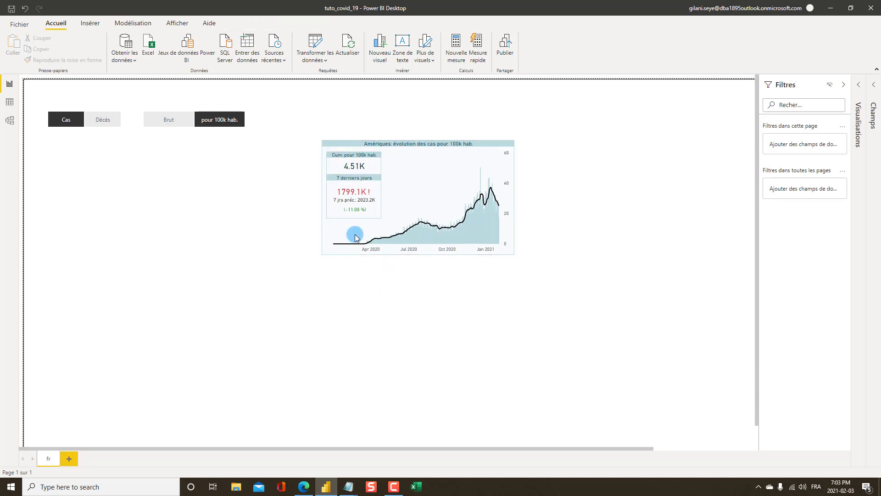
pyautogui.moveTo(307, 130); pyautogui.dragTo(537, 278)
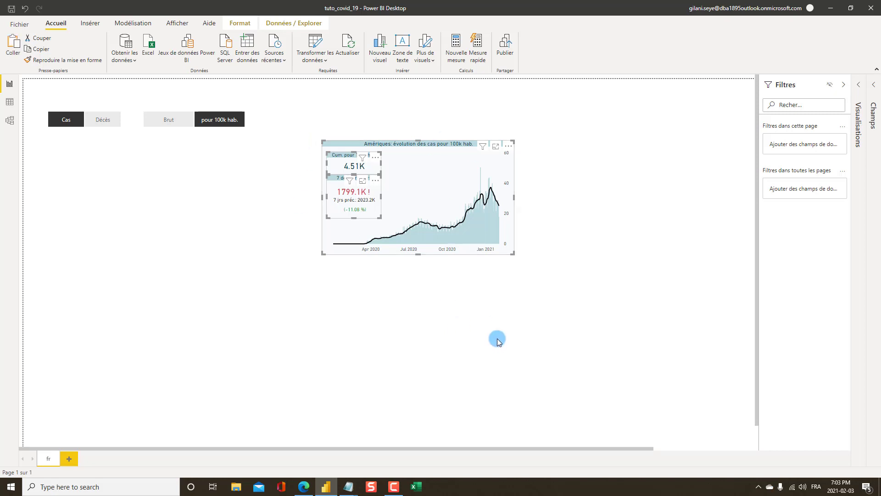
pyautogui.hotkey('ctrl', 'v')
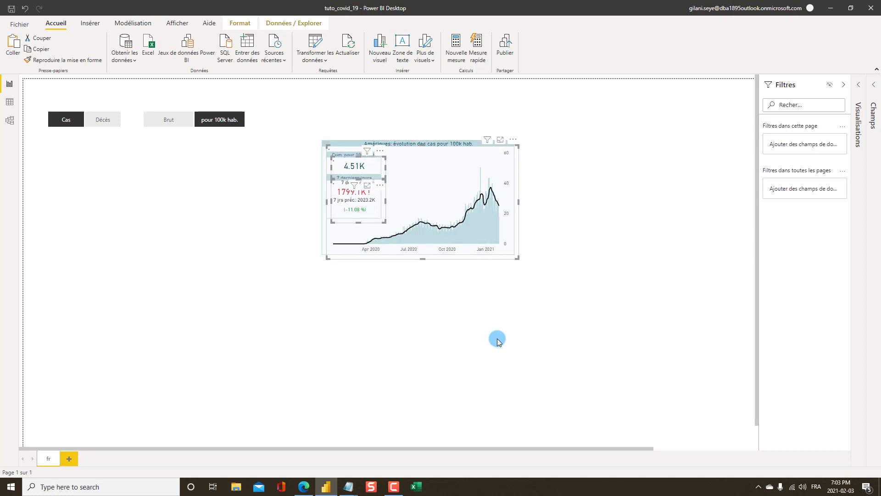
pyautogui.moveTo(346, 145); pyautogui.dragTo(533, 144)
pyautogui.click(607, 300)
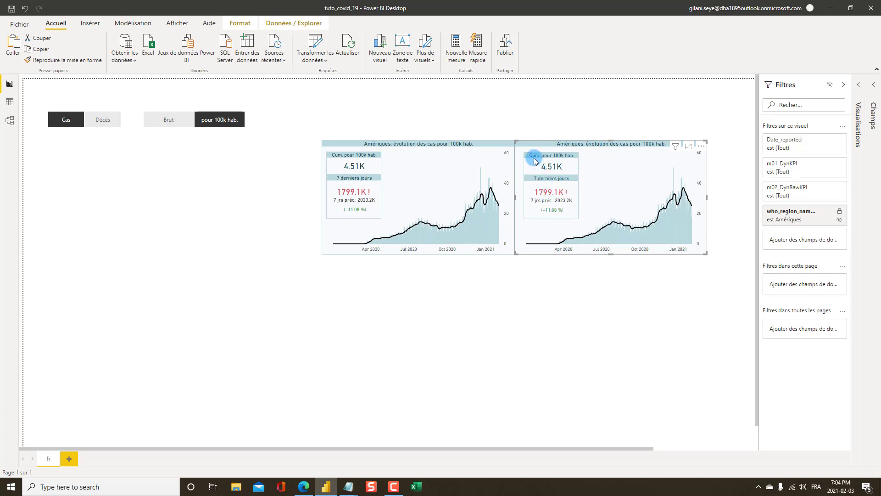
# Step: Align the copied Cum. pour 100k hab. card and 7 derniers jours KPI inside the second chart as in the original block
pyautogui.click(572, 325)
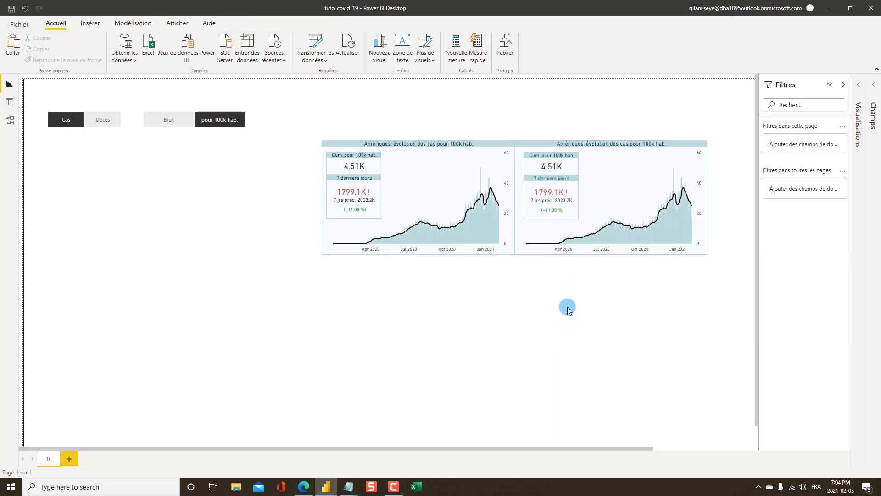
pyautogui.click(530, 156)
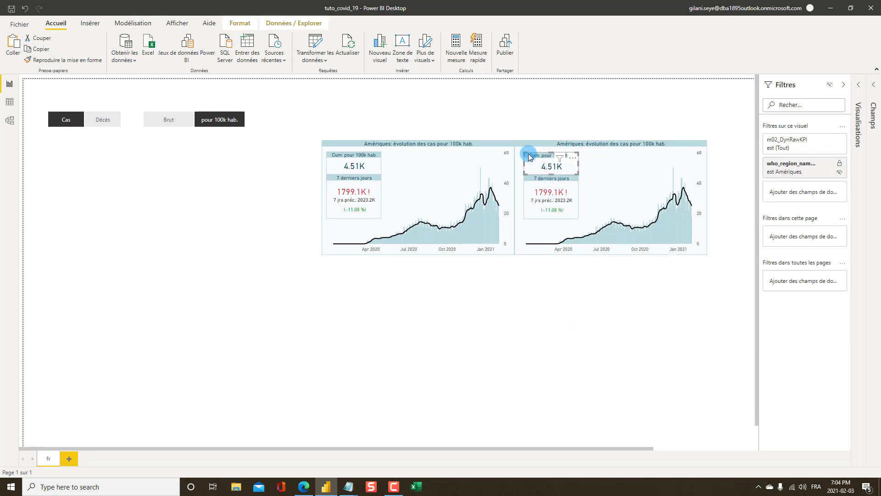
pyautogui.moveTo(529, 156); pyautogui.dragTo(527, 156)
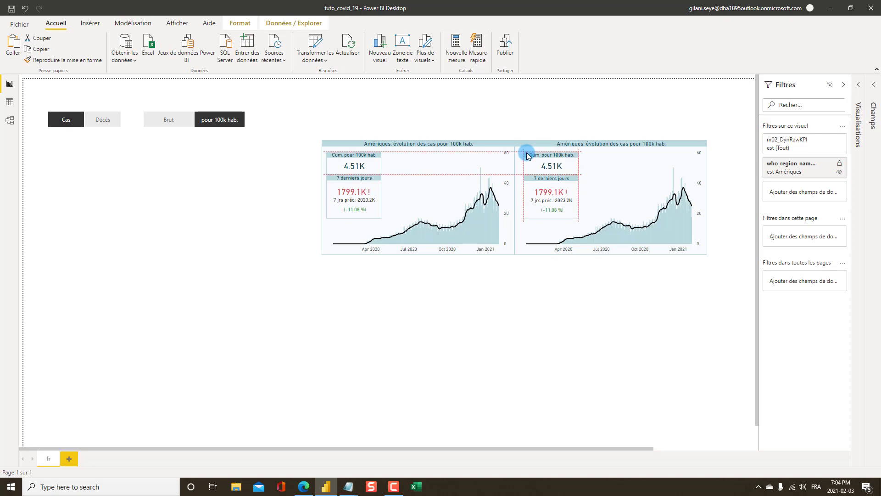
pyautogui.moveTo(527, 156); pyautogui.dragTo(526, 156)
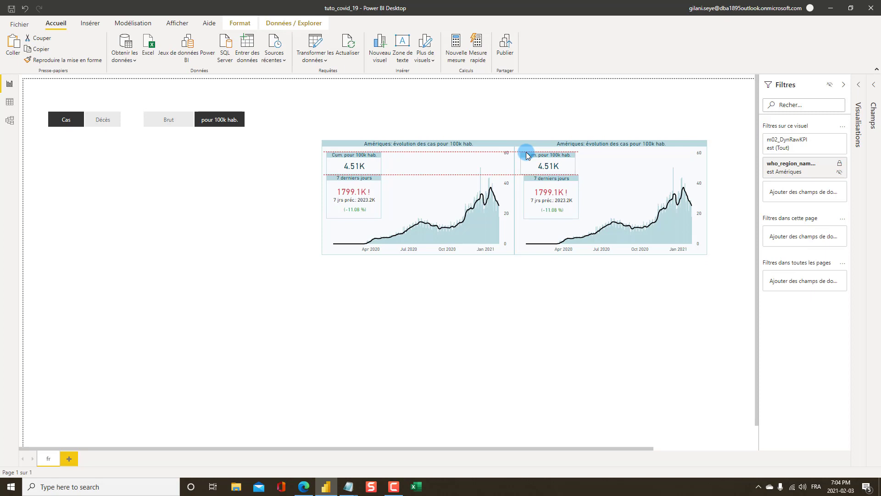
pyautogui.moveTo(527, 156); pyautogui.dragTo(524, 179)
pyautogui.click(529, 180)
pyautogui.click(573, 272)
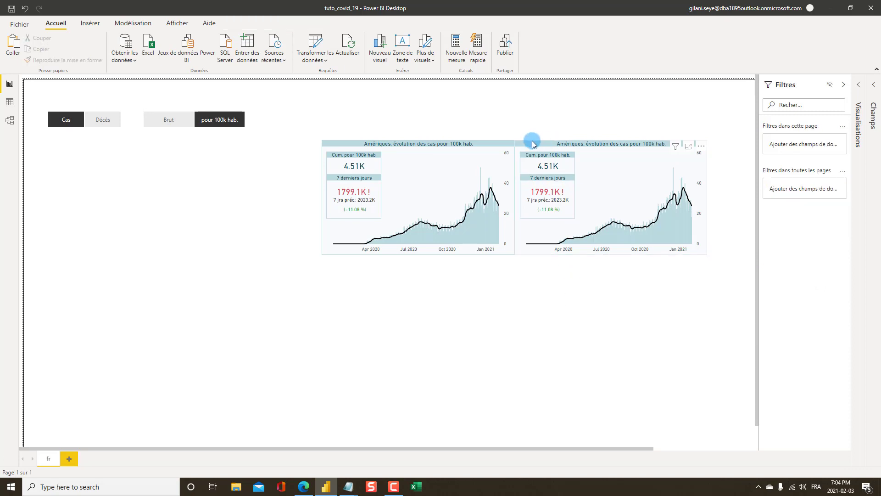
# Step: Set the who_region_name_fr filter to Europe on the copied chart, its 7 derniers jours KPI and its Cum. pour 100k hab. card
pyautogui.click(532, 145)
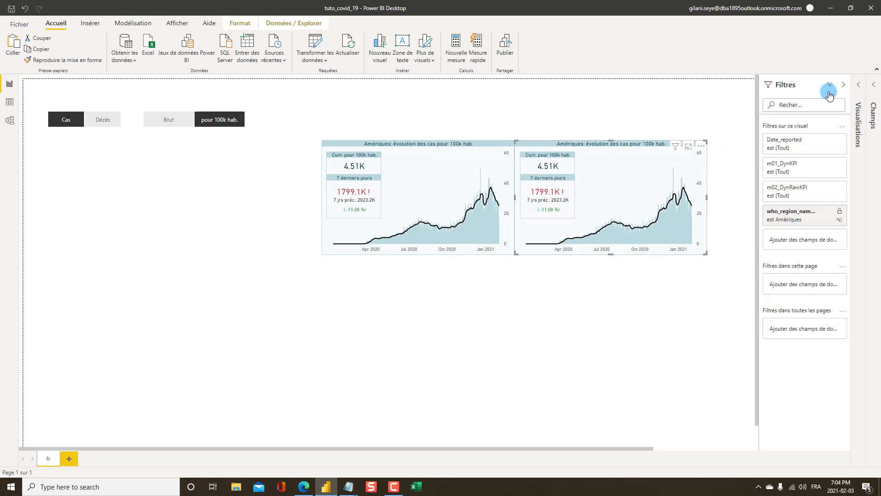
pyautogui.click(820, 212)
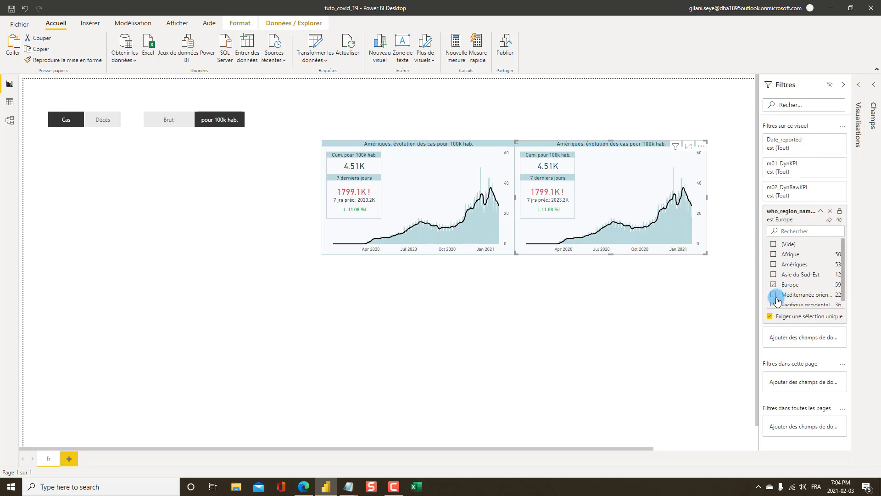
pyautogui.click(582, 282)
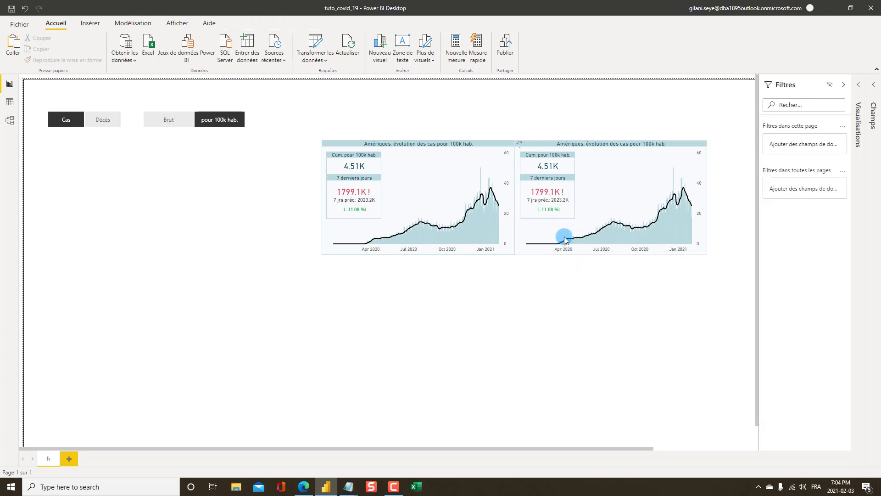
pyautogui.click(564, 212)
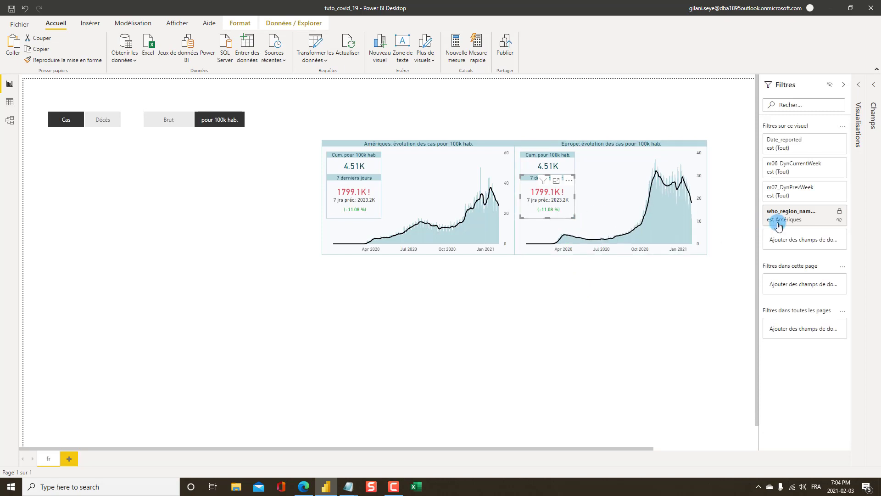
pyautogui.click(802, 219)
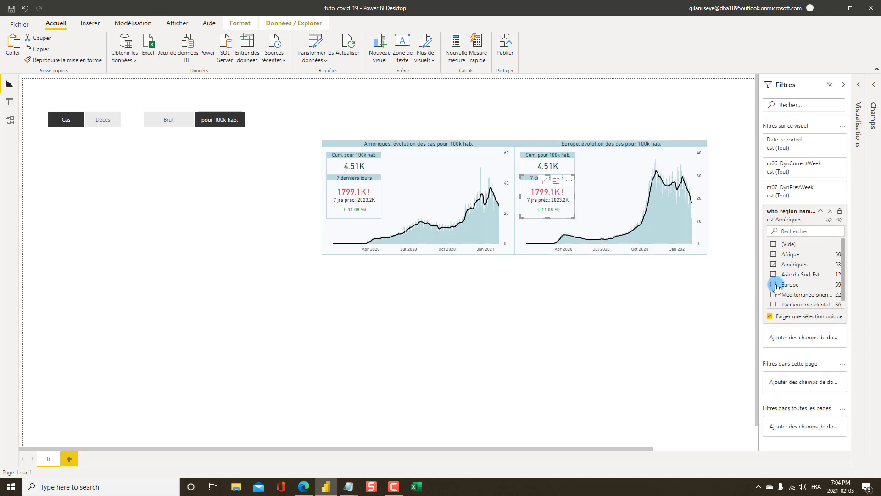
pyautogui.click(774, 285)
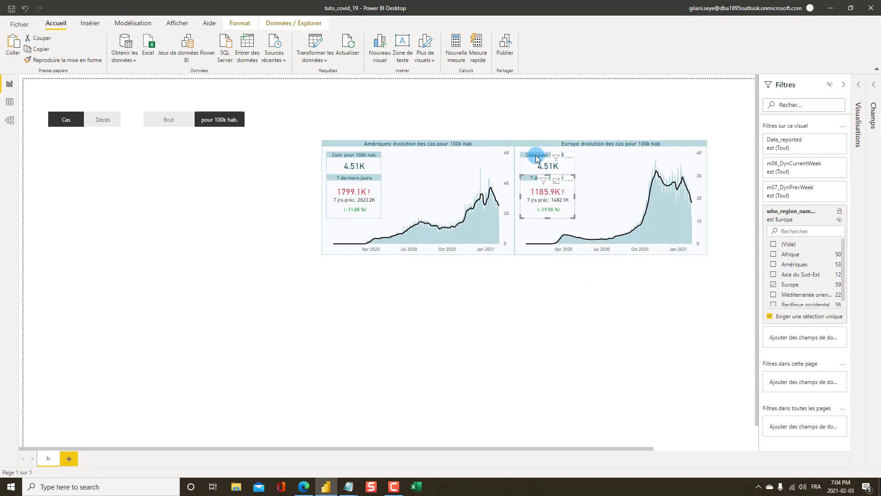
pyautogui.click(536, 159)
pyautogui.click(801, 172)
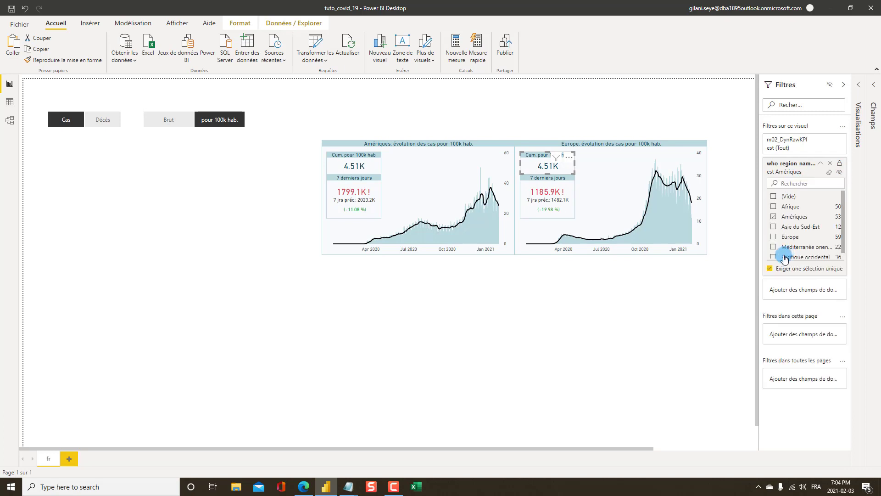
pyautogui.click(774, 237)
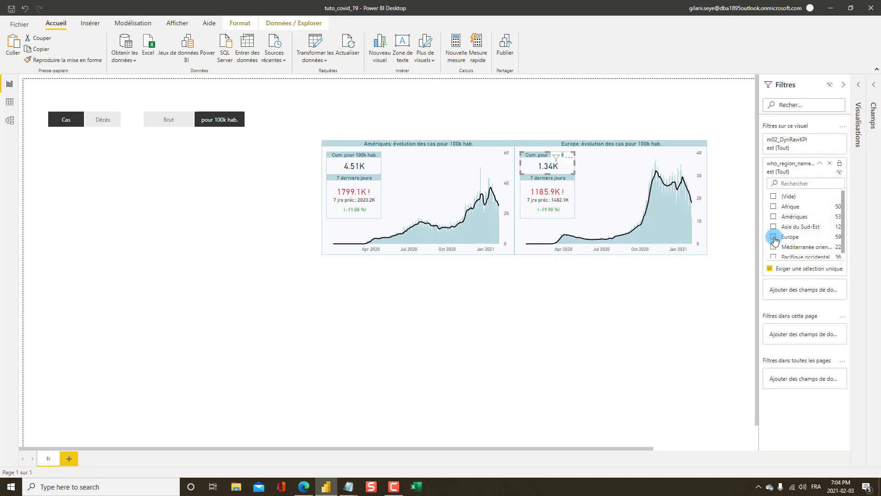
# Step: Delete the stray empty visual below the Europe chart and switch the measure-type slicer to Brut
pyautogui.click(562, 304)
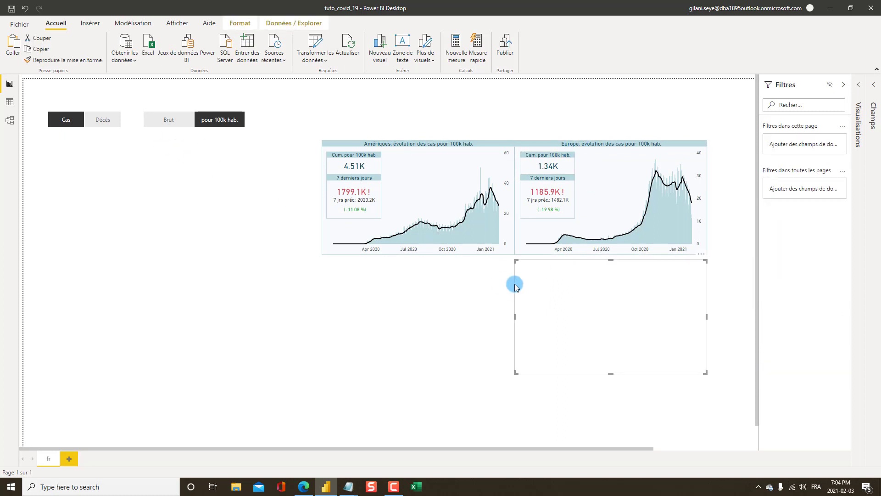
pyautogui.press('Delete')
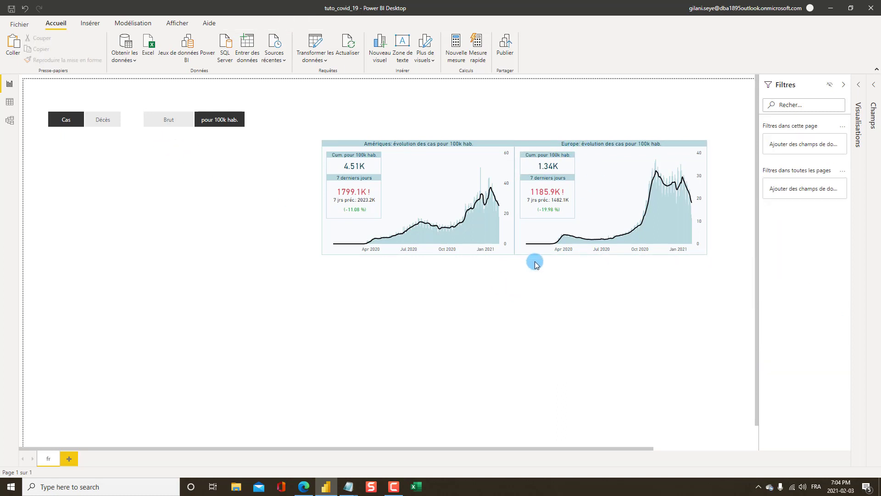
pyautogui.click(185, 120)
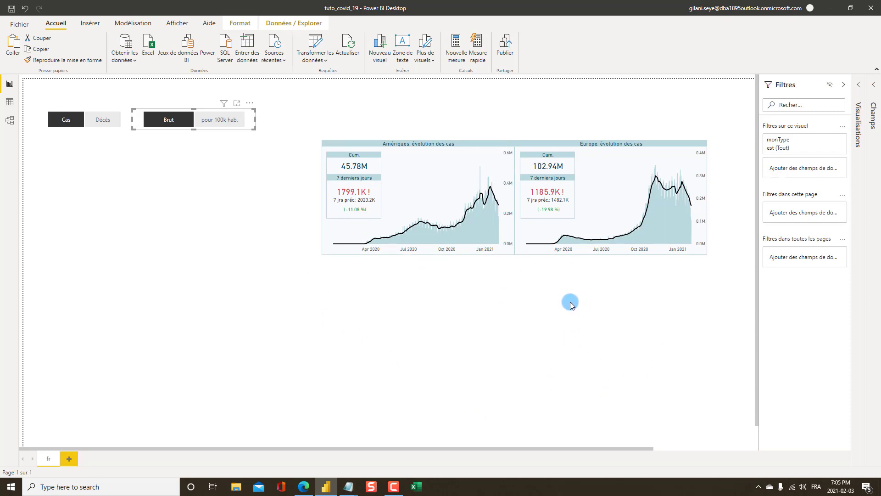
# Step: Duplicate the Europe chart together with its Cum. card and 7 derniers jours KPI, and place the copy directly below the Amériques block
pyautogui.click(546, 146)
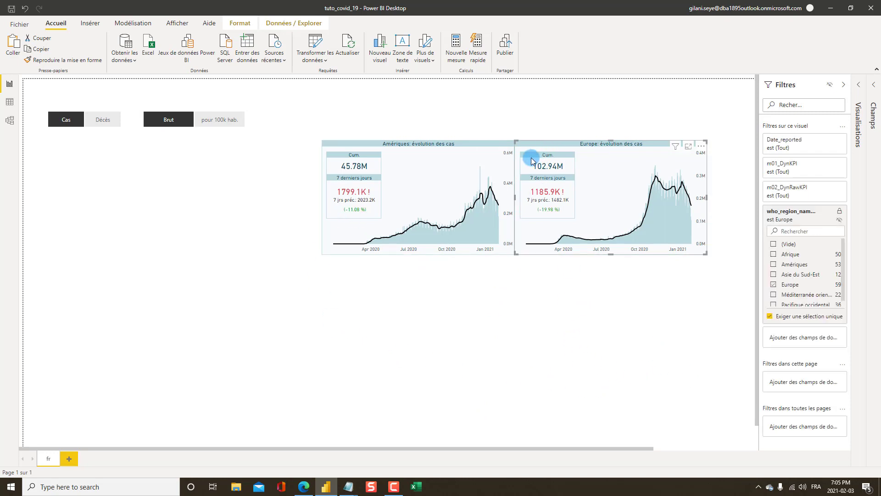
pyautogui.click(579, 321)
pyautogui.click(543, 226)
pyautogui.keyDown('ctrl'); pyautogui.click(546, 202); pyautogui.keyUp('ctrl')
pyautogui.keyDown('ctrl'); pyautogui.click(546, 167); pyautogui.keyUp('ctrl')
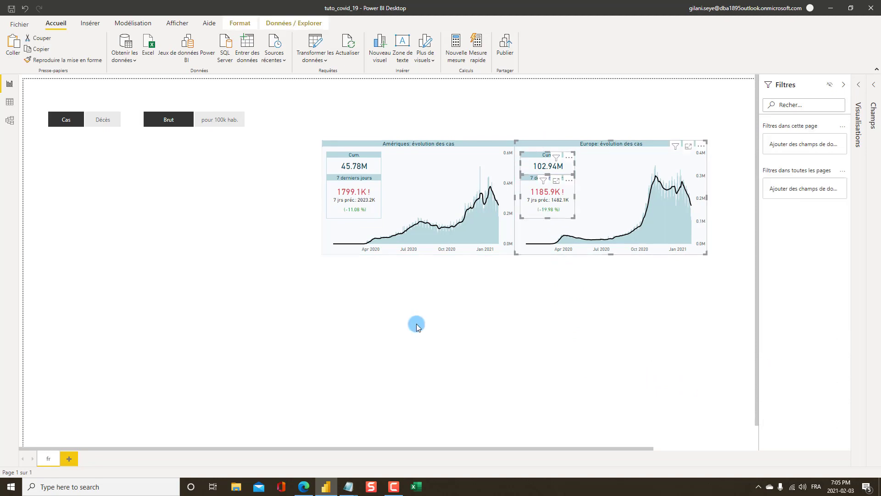
pyautogui.hotkey('ctrl', 'c')
pyautogui.hotkey('ctrl', 'v')
pyautogui.click(363, 404)
pyautogui.moveTo(283, 344); pyautogui.dragTo(355, 259)
pyautogui.click(572, 344)
pyautogui.click(511, 317)
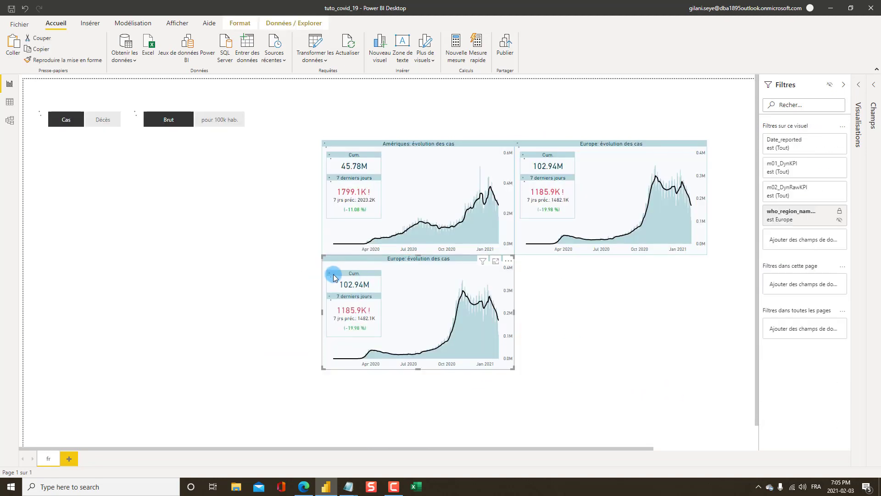
# Step: Align the Cum. card and 7 derniers jours KPI within the copied chart below Amériques to match the blocks above
pyautogui.click(239, 27)
pyautogui.click(612, 351)
pyautogui.click(344, 321)
pyautogui.click(334, 271)
pyautogui.click(344, 322)
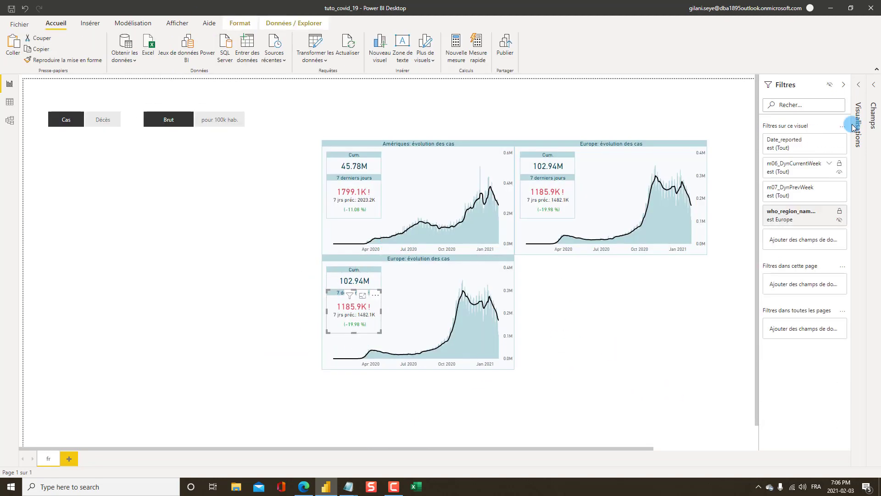
# Step: Set the who_region_name_fr filter of the chart below Amériques to Asie du Sud-Est
pyautogui.click(582, 344)
pyautogui.hotkey('alt', 'Tab')
pyautogui.click(459, 317)
pyautogui.click(829, 211)
pyautogui.click(773, 274)
# Step: Set the region filter of the Cum. card in the Europe block to Europe
pyautogui.click(354, 281)
pyautogui.click(569, 167)
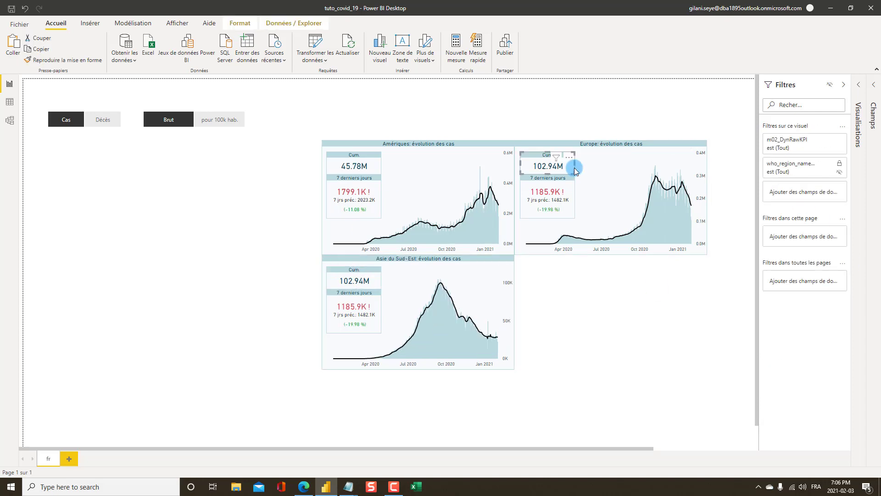
pyautogui.click(830, 163)
pyautogui.click(774, 237)
pyautogui.click(770, 268)
# Step: Filter the Cum. card and 7 derniers jours KPI in the block below Amériques to Asie du Sud-Est
pyautogui.click(354, 281)
pyautogui.click(830, 163)
pyautogui.click(773, 226)
pyautogui.click(769, 268)
pyautogui.click(355, 317)
pyautogui.click(830, 211)
pyautogui.click(773, 274)
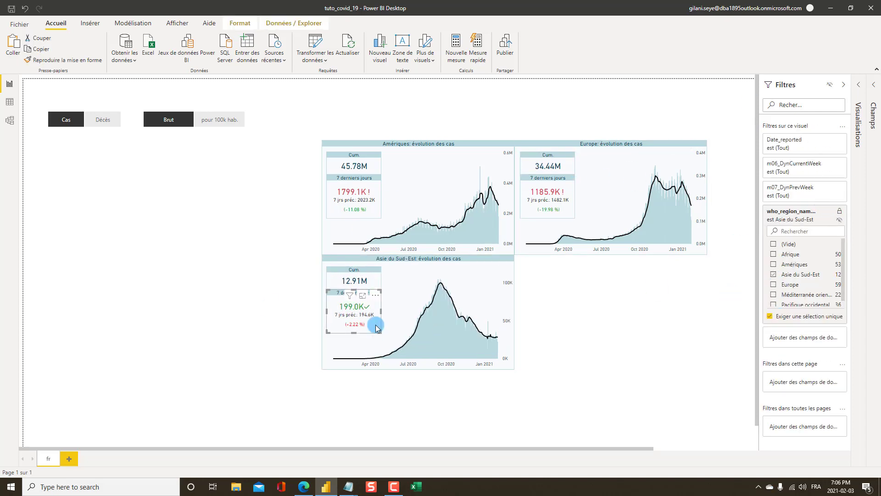
# Step: Duplicate the Asie du Sud-Est chart with its Cum. card and 7 derniers jours KPI, and place the copy directly below the Europe block
pyautogui.click(372, 396)
pyautogui.click(354, 312)
pyautogui.click(459, 316)
pyautogui.click(371, 395)
pyautogui.click(331, 303)
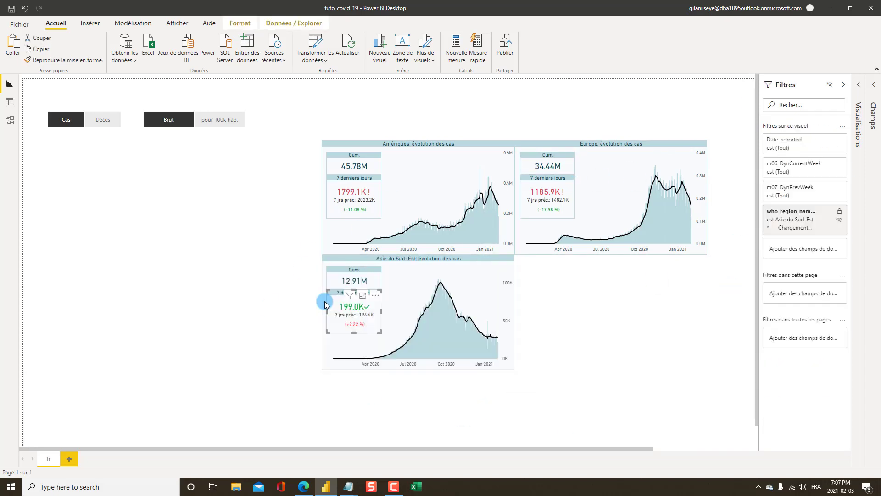
pyautogui.moveTo(294, 259); pyautogui.dragTo(529, 384)
pyautogui.click(331, 258)
pyautogui.keyDown('ctrl'); pyautogui.click(355, 281); pyautogui.keyUp('ctrl')
pyautogui.keyDown('ctrl'); pyautogui.click(354, 312); pyautogui.keyUp('ctrl')
pyautogui.hotkey('ctrl', 'c')
pyautogui.hotkey('ctrl', 'v')
pyautogui.moveTo(332, 262); pyautogui.dragTo(524, 261)
# Step: Align the Cum. card and 7 derniers jours KPI inside the copied chart below Europe to match the other blocks
pyautogui.moveTo(537, 261); pyautogui.dragTo(527, 293)
pyautogui.click(240, 23)
pyautogui.click(164, 56)
pyautogui.click(179, 92)
pyautogui.click(568, 392)
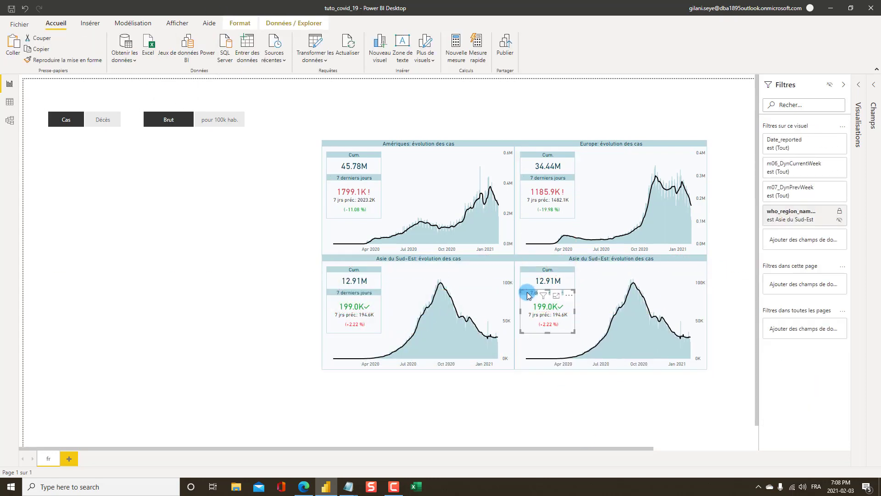
# Step: Set the region filter to Méditerranée orientale on the chart, Cum. card and 7 derniers jours KPI below the Europe block
pyautogui.click(601, 280)
pyautogui.click(820, 211)
pyautogui.click(790, 294)
pyautogui.click(532, 273)
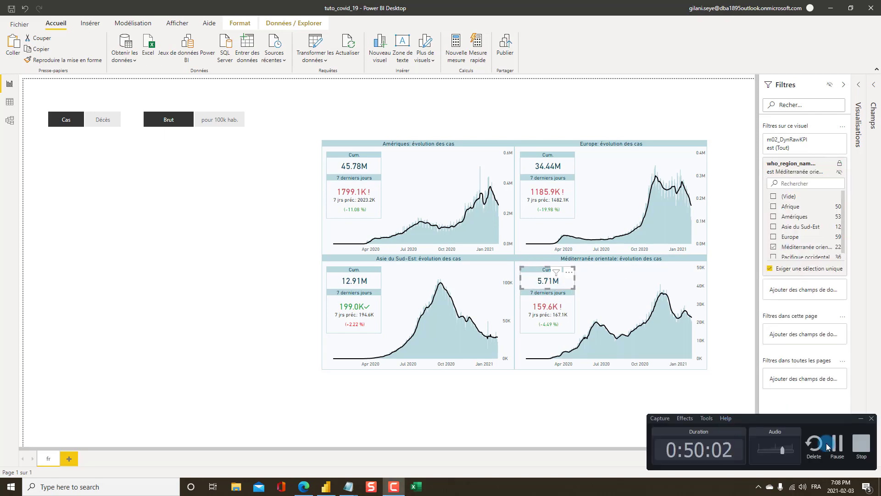
pyautogui.click(546, 312)
# Step: Duplicate the Asie du Sud-Est block directly beneath itself and set the region filters of the copy's chart, Cum. card and KPI to Afrique
pyautogui.click(316, 383)
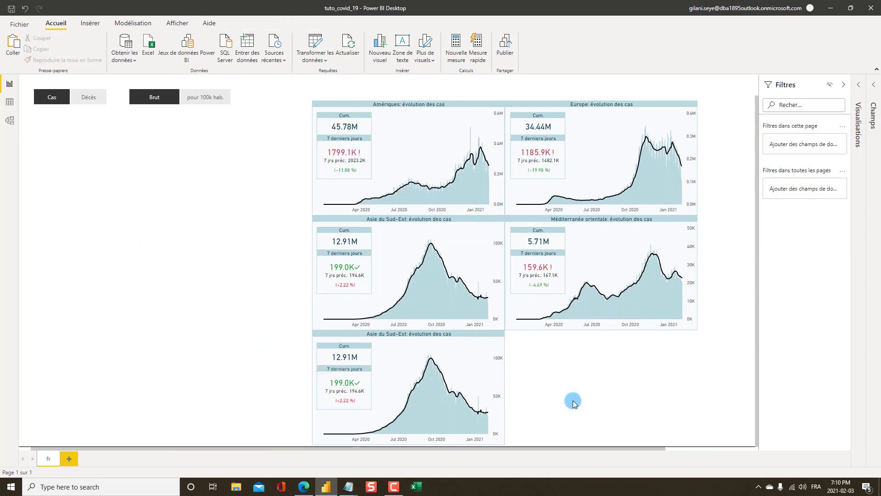
pyautogui.click(335, 342)
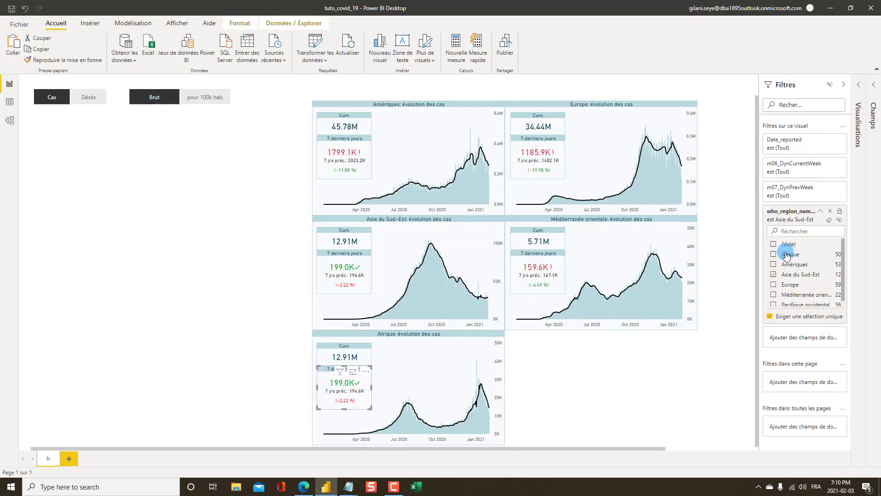
pyautogui.click(787, 255)
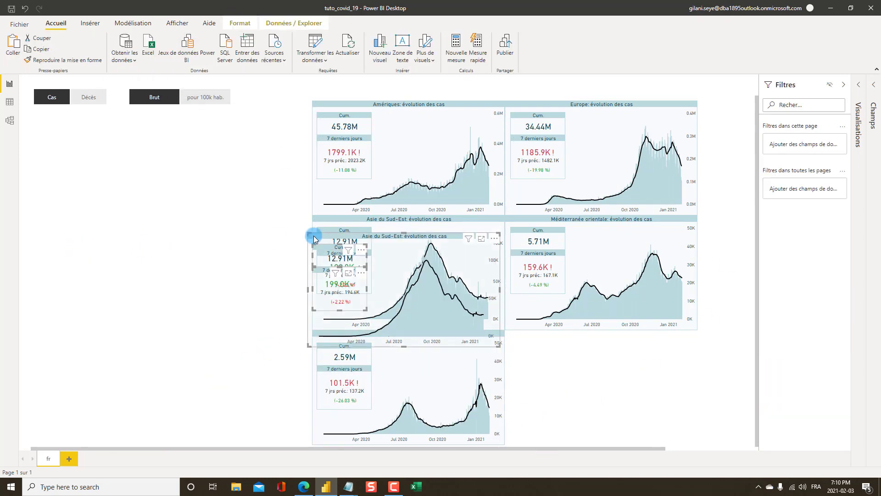
# Step: Place another copy of the Asie du Sud-Est block below Méditerranée orientale and align its card and KPI with the Afrique block
pyautogui.moveTo(424, 235); pyautogui.dragTo(625, 334)
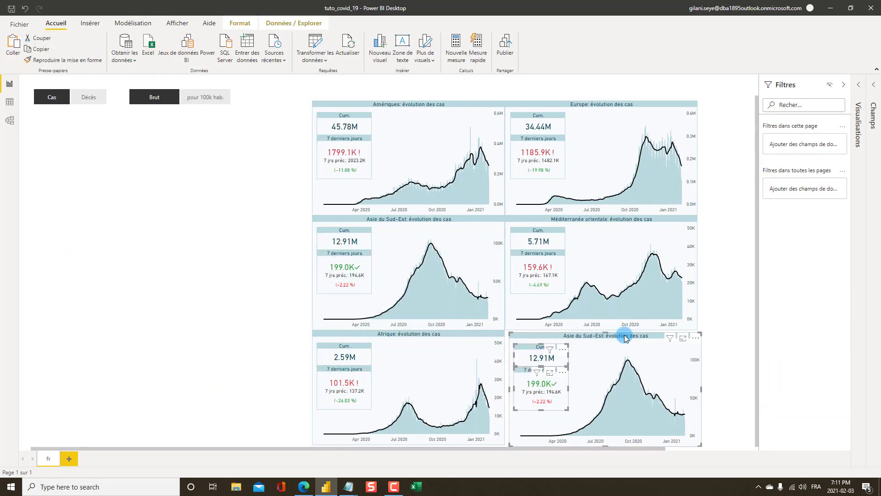
pyautogui.click(529, 336)
pyautogui.moveTo(529, 336); pyautogui.dragTo(522, 370)
# Step: Set the region filter to Pacifique occidental on the last block's 7 derniers jours KPI, Cum. card and evolution chart
pyautogui.click(821, 212)
pyautogui.click(775, 304)
pyautogui.click(516, 345)
pyautogui.click(821, 164)
pyautogui.click(771, 257)
pyautogui.click(585, 346)
pyautogui.click(822, 211)
pyautogui.click(775, 305)
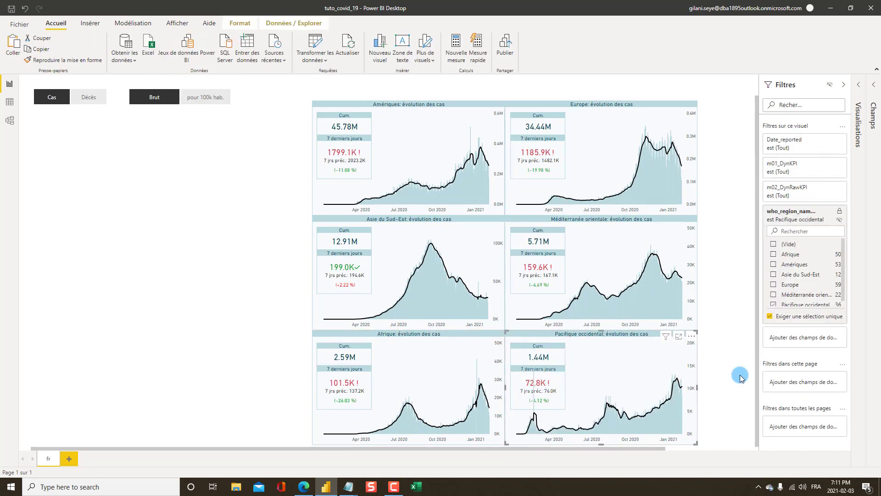
pyautogui.click(740, 373)
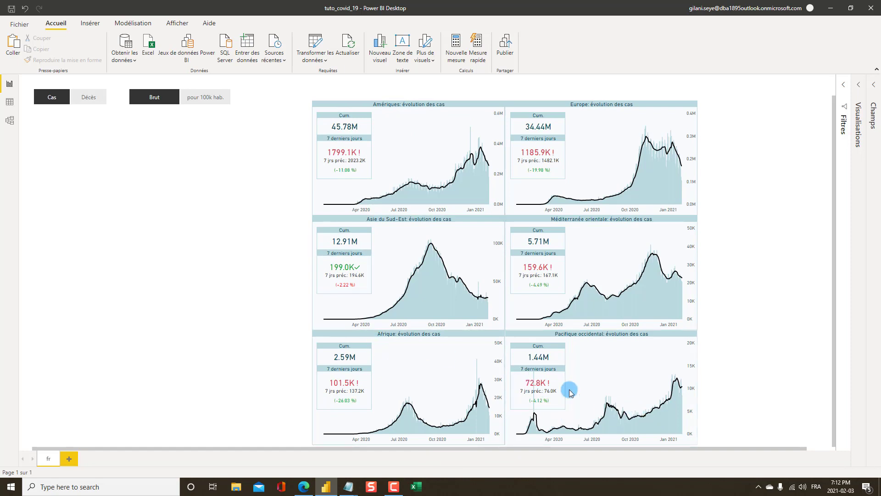
# Step: Check the six blocks with the slicers on Décès and pour 100k hab., and switch to the covid_dashboard_demo report in the browser for comparison
pyautogui.click(88, 97)
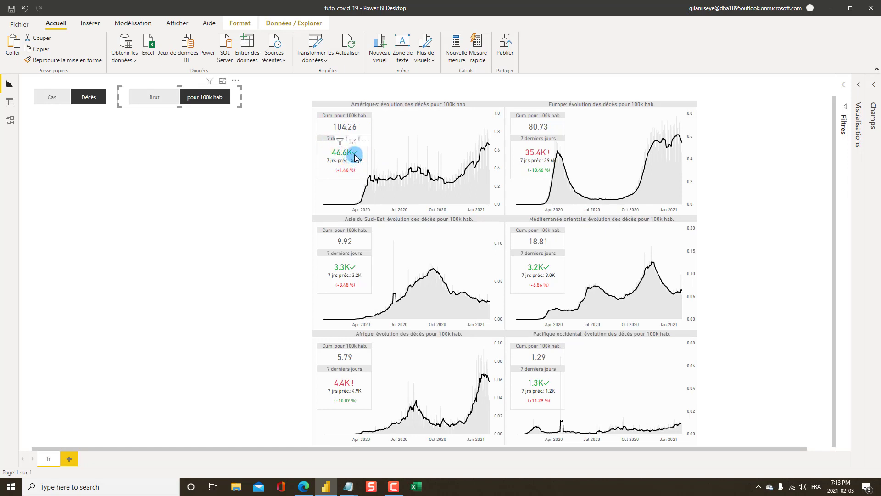
pyautogui.click(304, 490)
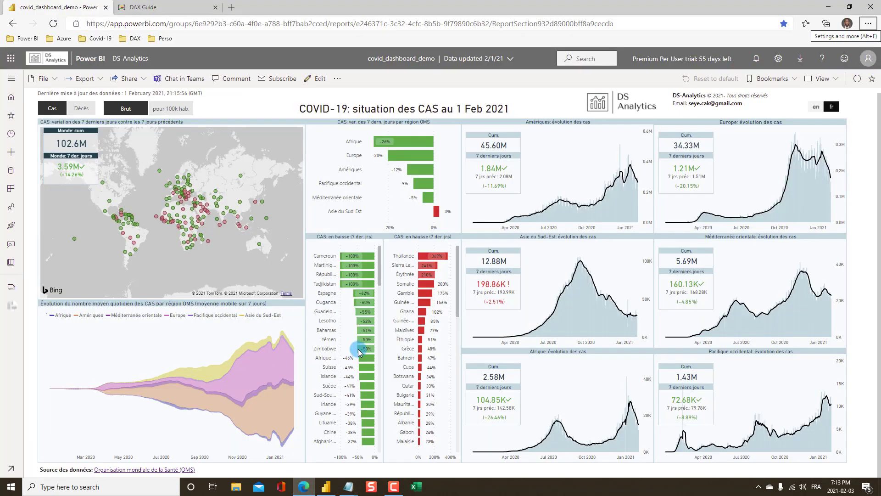